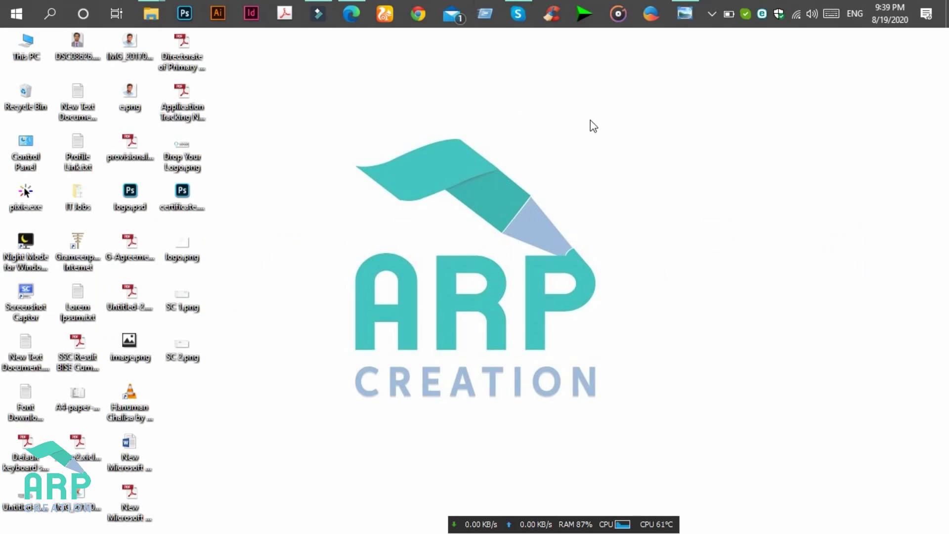
Review the YouTube channel and pan through the resume preview image for reference.
{"action": "left_click", "coordinate": [351, 13]}
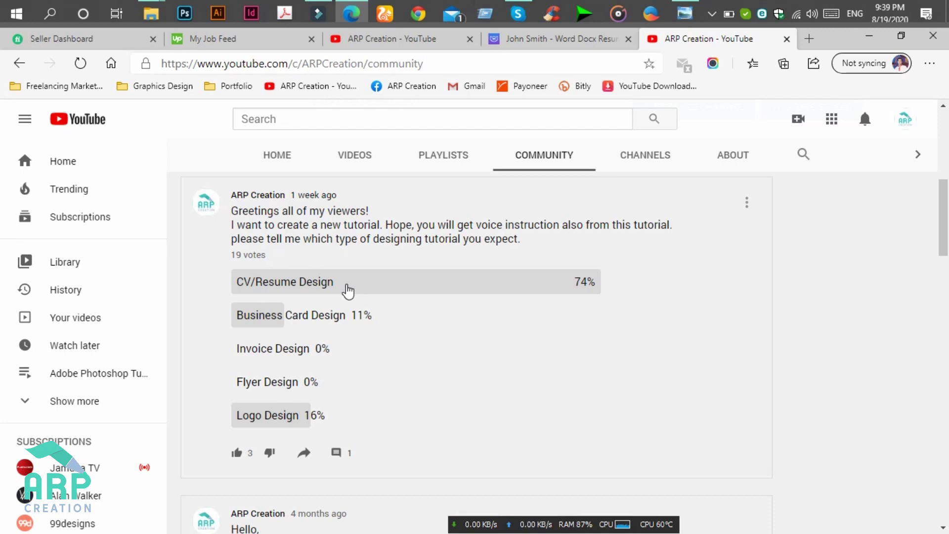
{"action": "left_click", "coordinate": [872, 40]}
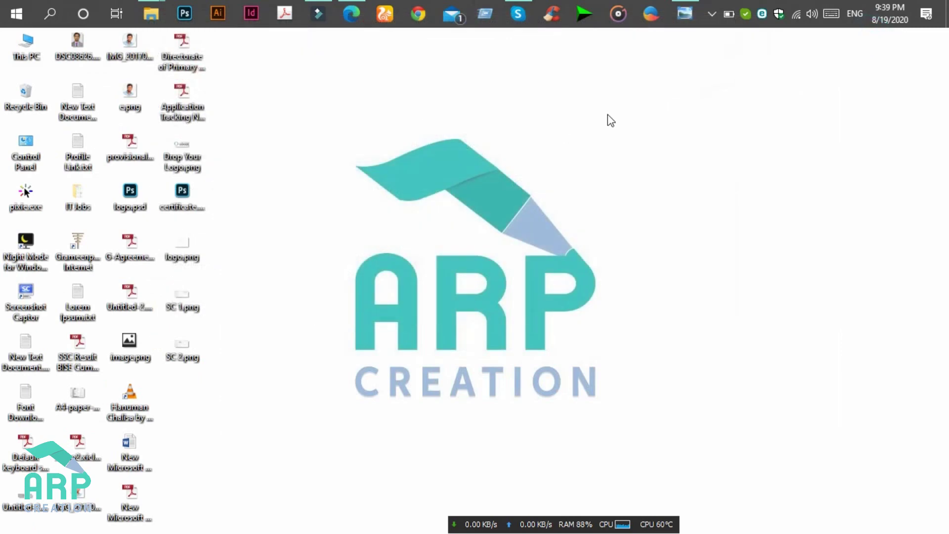
{"action": "left_click", "coordinate": [685, 13]}
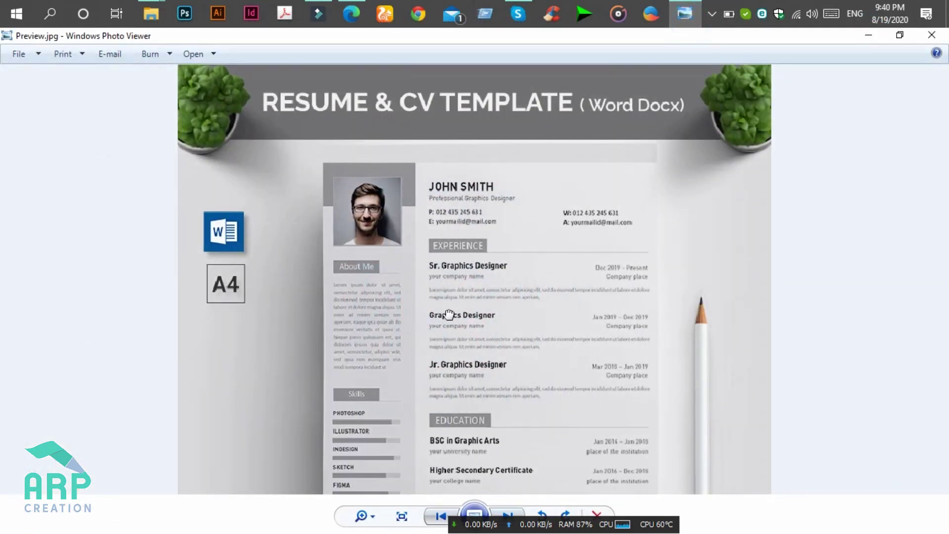
{"action": "left_click_drag", "start_coordinate": [448, 310], "coordinate": [449, 212]}
{"action": "left_click_drag", "start_coordinate": [421, 162], "coordinate": [530, 127]}
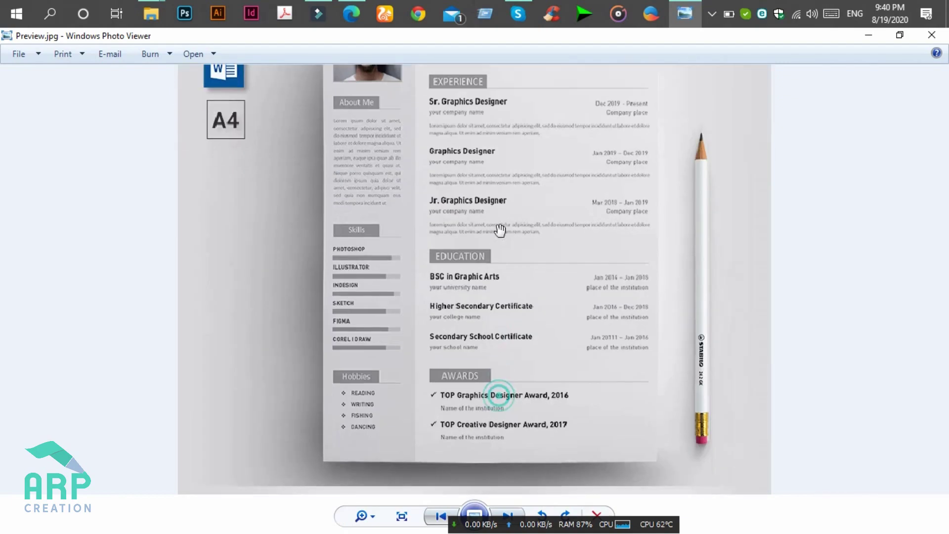
{"action": "left_click_drag", "start_coordinate": [530, 127], "coordinate": [556, 300]}
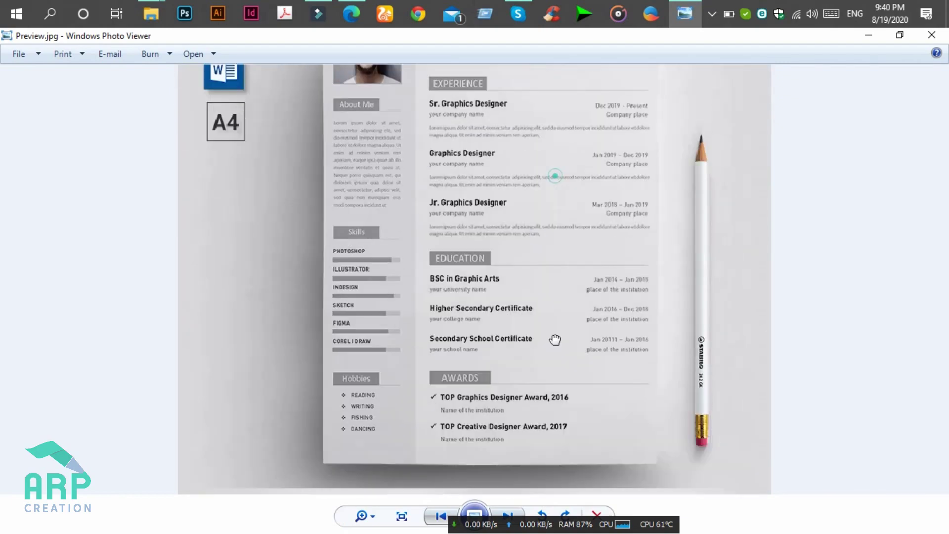
{"action": "left_click_drag", "start_coordinate": [558, 107], "coordinate": [558, 278]}
{"action": "left_click", "coordinate": [869, 34]}
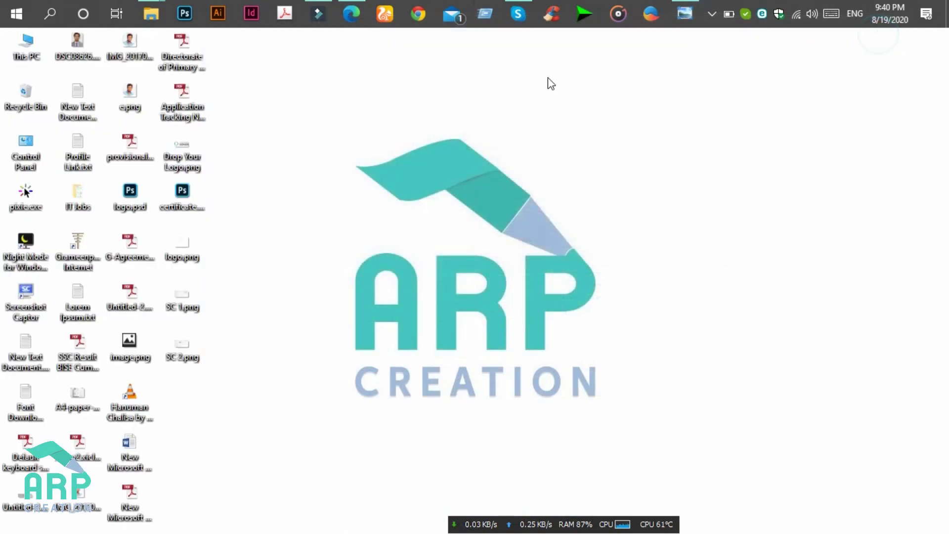
{"action": "left_click", "coordinate": [354, 14]}
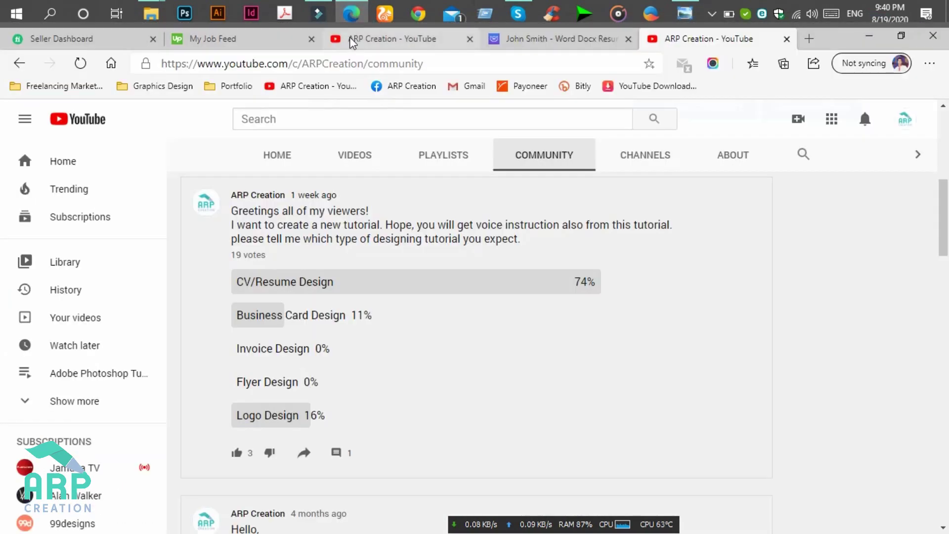
{"action": "left_click", "coordinate": [350, 38]}
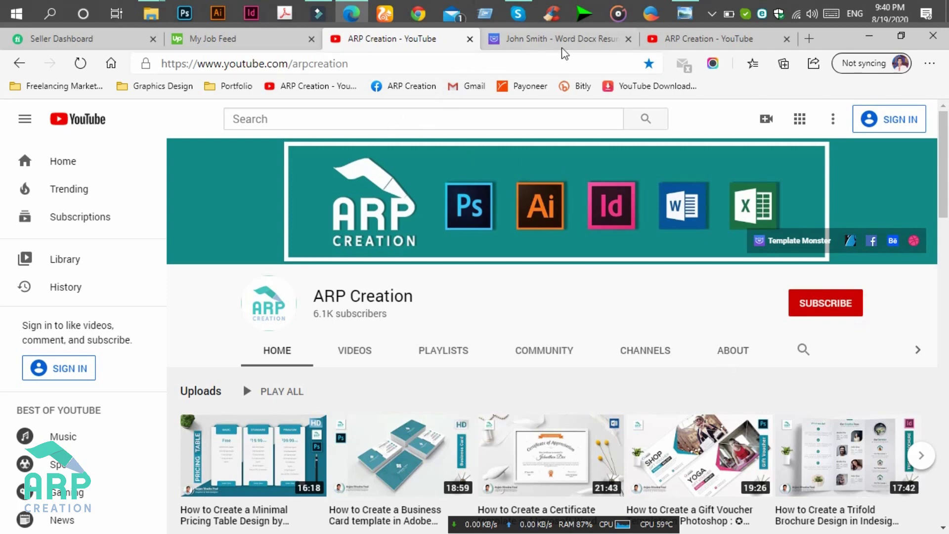
Revisit the preview image and scroll through the John Smith resume template page.
{"action": "left_click", "coordinate": [871, 38]}
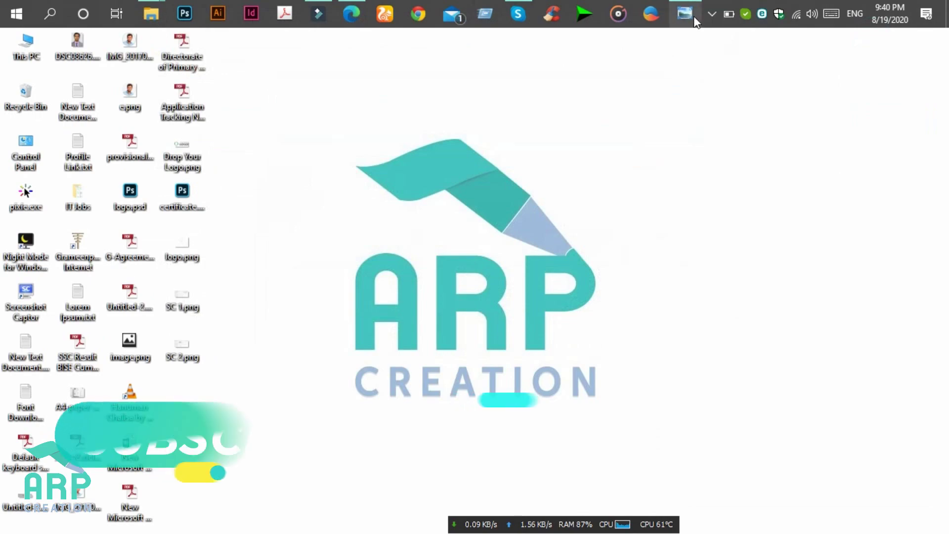
{"action": "left_click", "coordinate": [694, 16]}
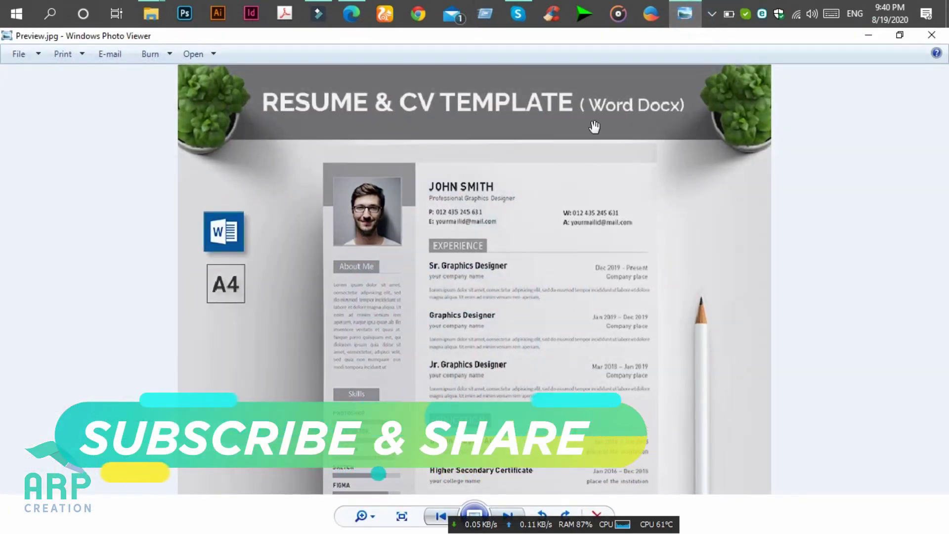
{"action": "left_click", "coordinate": [352, 14]}
{"action": "left_click", "coordinate": [562, 39]}
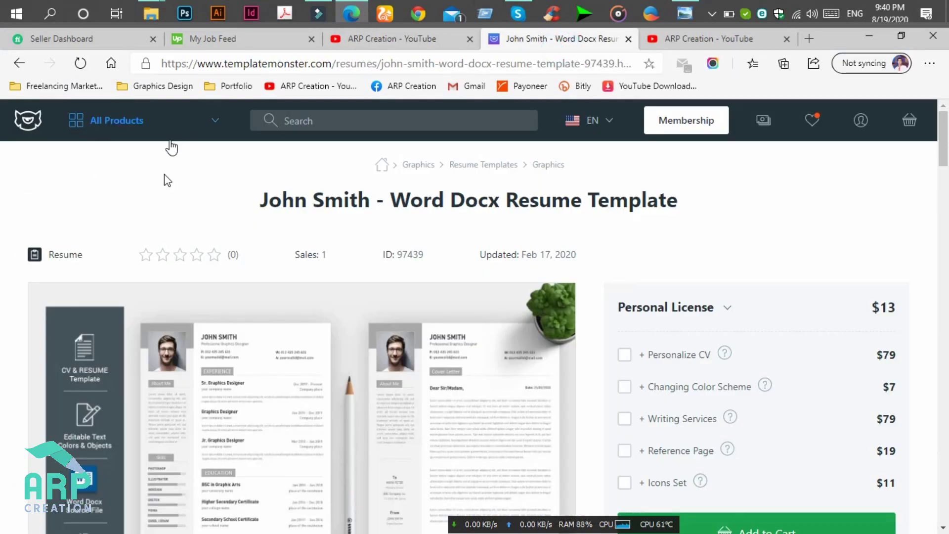
{"action": "scroll", "coordinate": [627, 275], "scroll_direction": "down", "scroll_amount": 3}
{"action": "scroll", "coordinate": [611, 286], "scroll_direction": "down", "scroll_amount": 3}
{"action": "scroll", "coordinate": [585, 294], "scroll_direction": "down", "scroll_amount": 4}
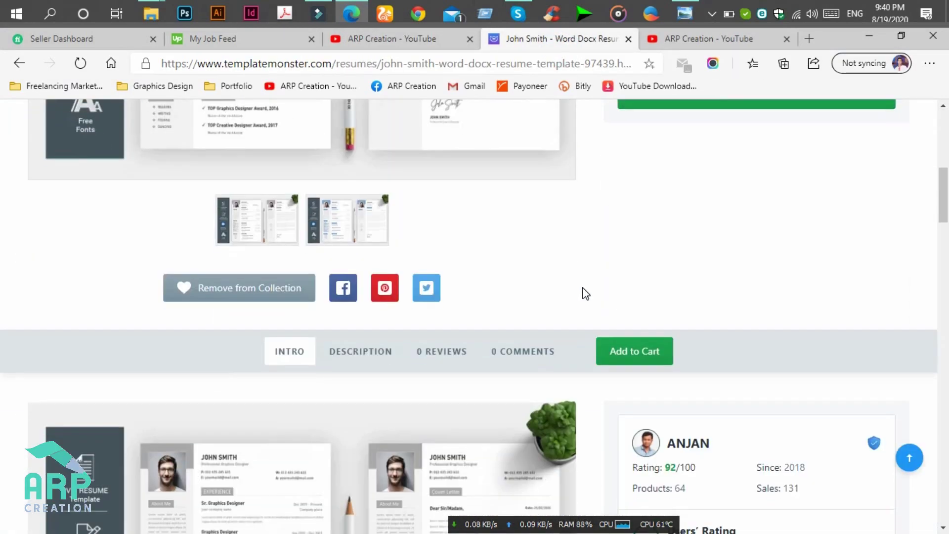
{"action": "scroll", "coordinate": [584, 293], "scroll_direction": "up", "scroll_amount": 6}
{"action": "scroll", "coordinate": [581, 290], "scroll_direction": "up", "scroll_amount": 3}
{"action": "left_click", "coordinate": [873, 35]}
{"action": "left_click", "coordinate": [871, 38]}
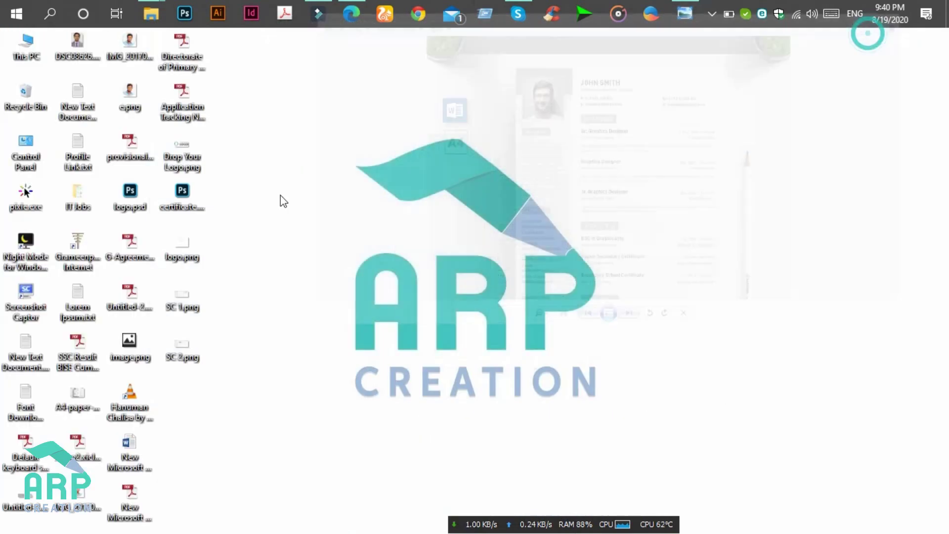
Create 'New Microsoft Word Document (4).docx' on the desktop with the default name and open it.
{"action": "right_click", "coordinate": [441, 129]}
{"action": "left_click", "coordinate": [534, 261]}
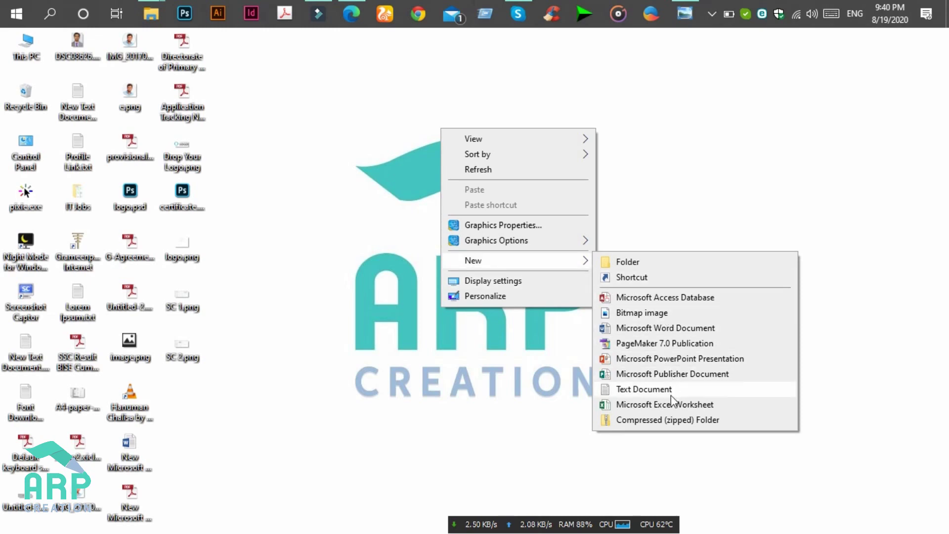
{"action": "left_click", "coordinate": [672, 328]}
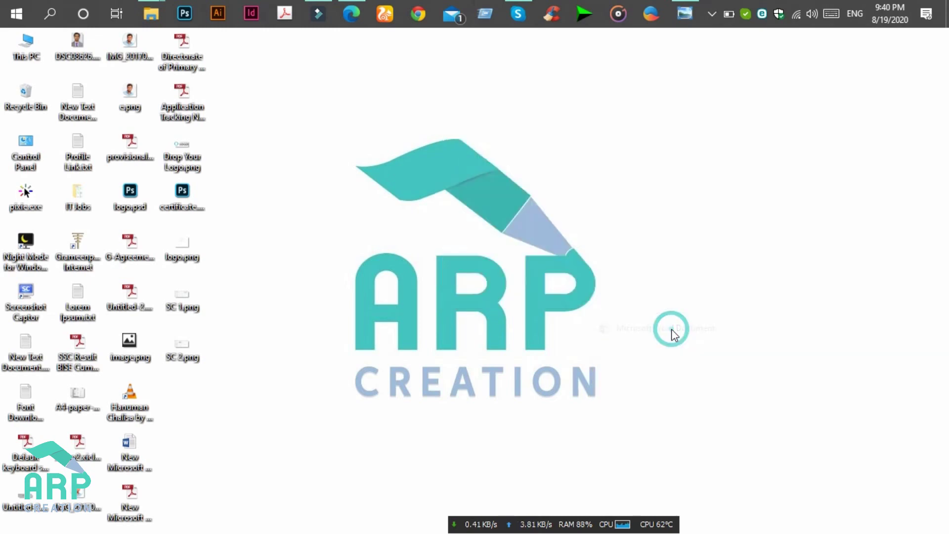
{"action": "left_click", "coordinate": [229, 382]}
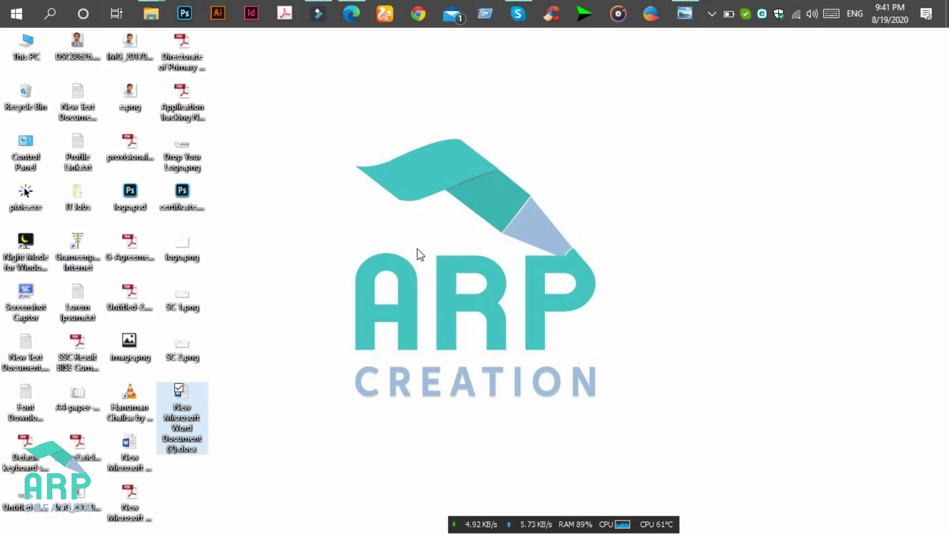
{"action": "key", "text": "Return"}
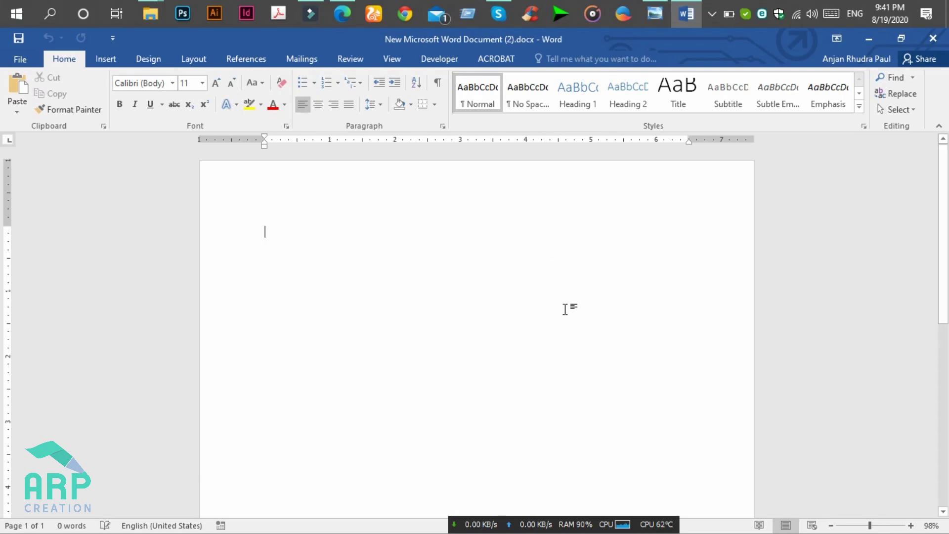
Check the resume preview image again, then return to the blank document.
{"action": "left_click", "coordinate": [663, 6]}
{"action": "left_click", "coordinate": [663, 6]}
{"action": "left_click", "coordinate": [663, 6]}
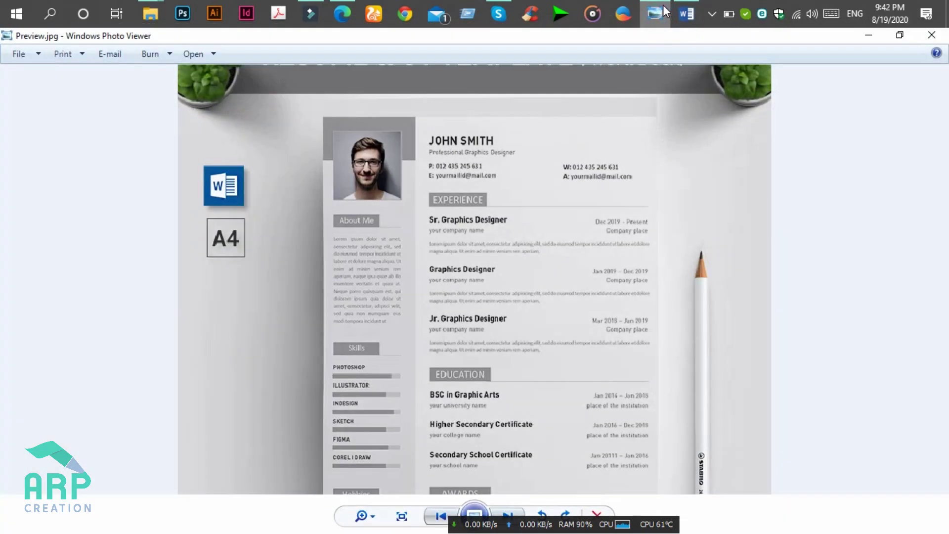
{"action": "left_click", "coordinate": [663, 6]}
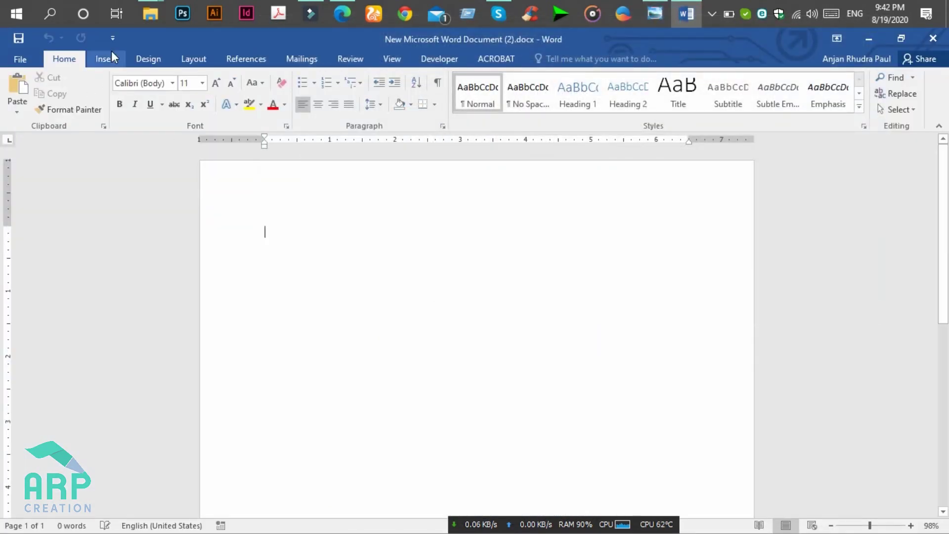
Draw a 1.33" by 1.78" rectangle from the page's top-left corner.
{"action": "left_click", "coordinate": [105, 57]}
{"action": "left_click", "coordinate": [187, 115]}
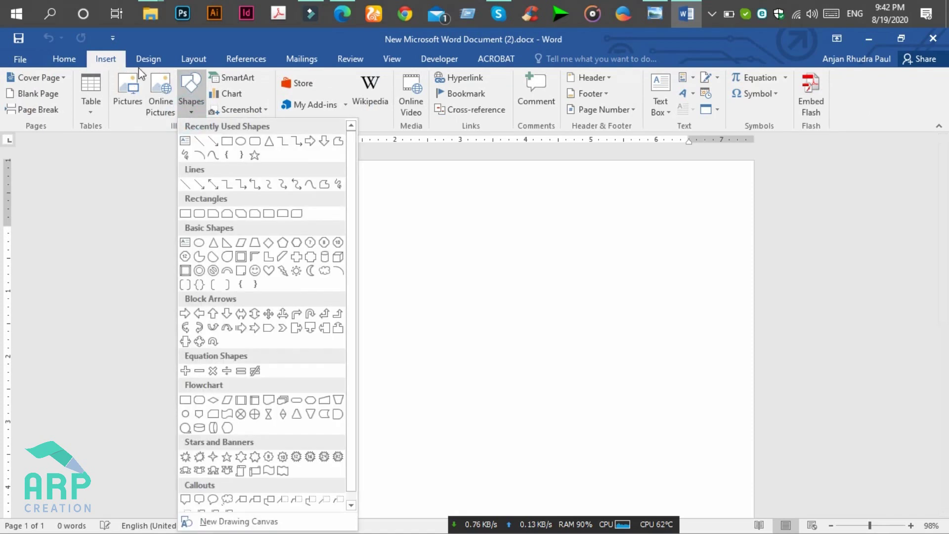
{"action": "left_click", "coordinate": [227, 141]}
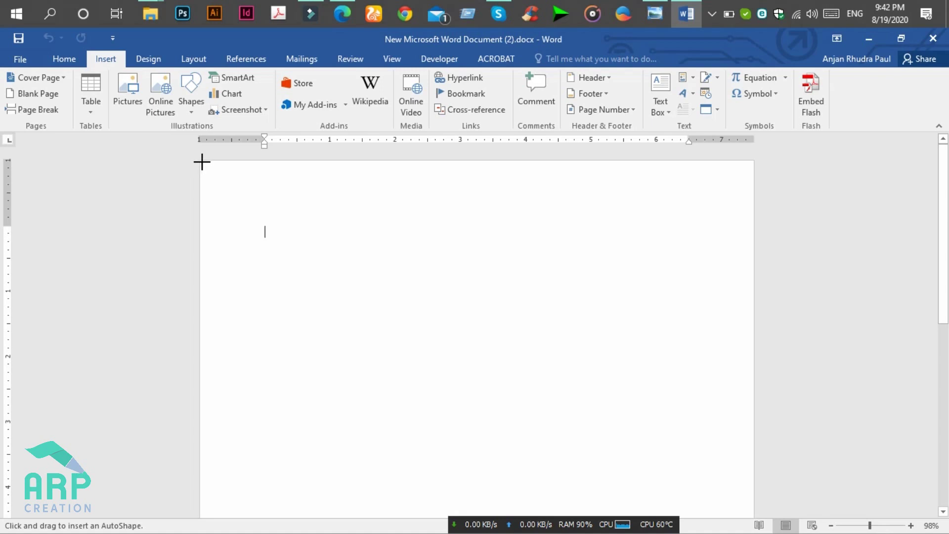
{"action": "left_click_drag", "start_coordinate": [201, 160], "coordinate": [317, 244]}
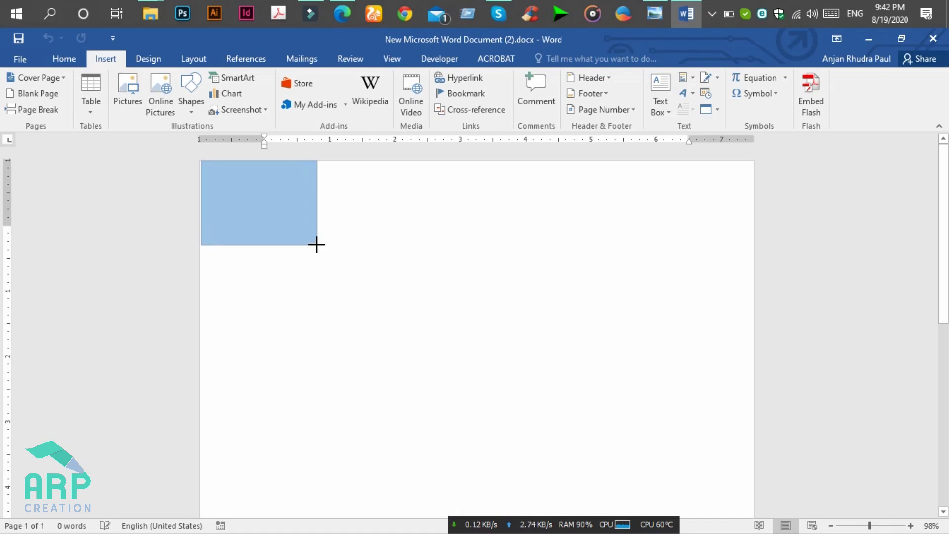
{"action": "left_click_drag", "start_coordinate": [317, 245], "coordinate": [317, 248]}
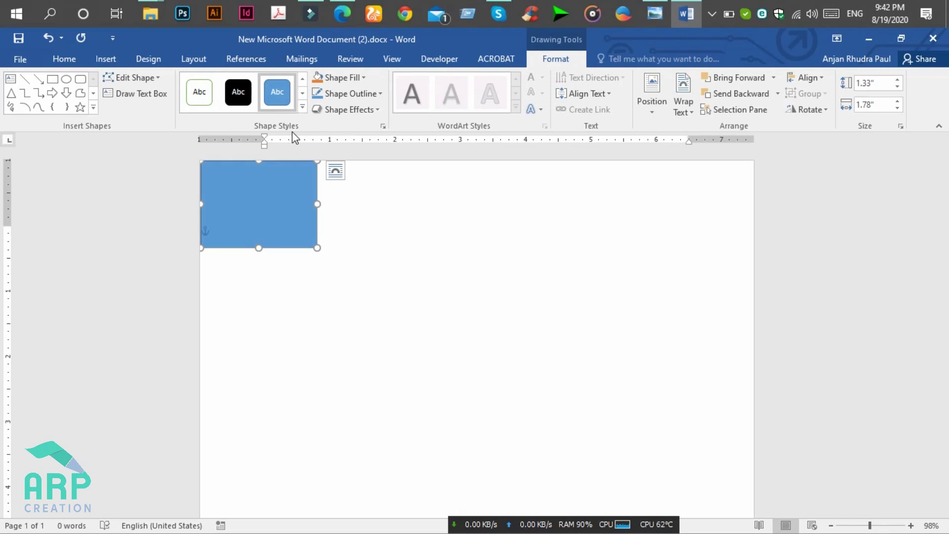
Give the rectangle no outline and a light grey fill.
{"action": "left_click", "coordinate": [361, 92]}
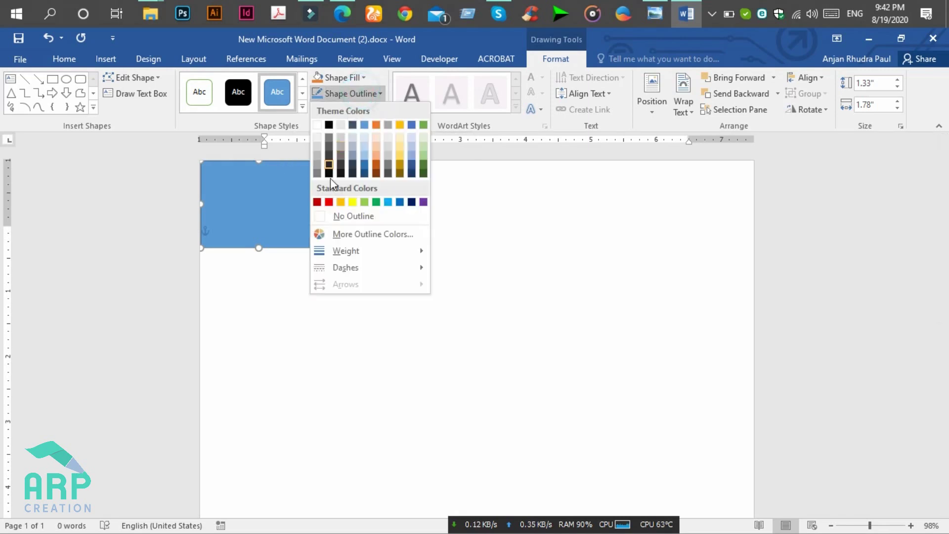
{"action": "left_click", "coordinate": [340, 216]}
{"action": "left_click", "coordinate": [341, 77]}
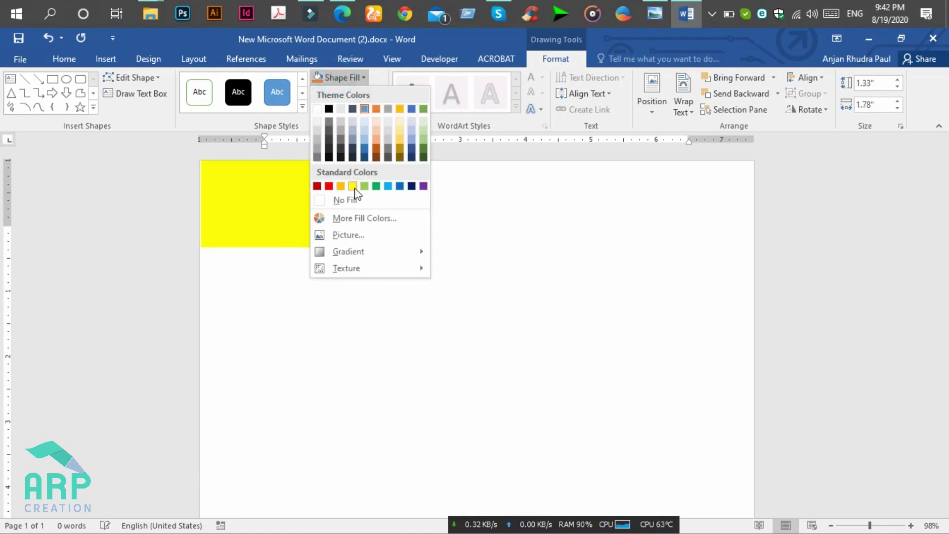
{"action": "left_click", "coordinate": [322, 137]}
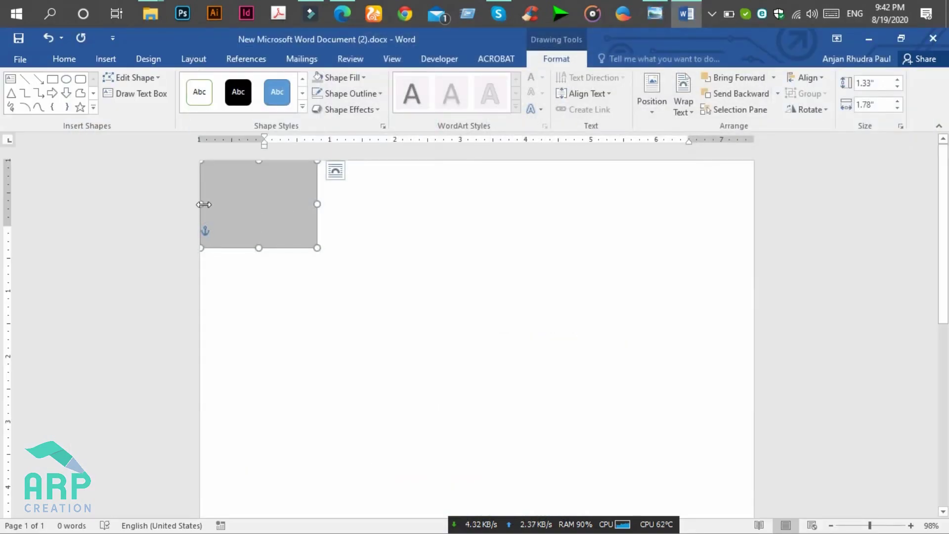
Resize the rectangle to 1.7" wide by 1.14" tall and place a copy directly below.
{"action": "left_click_drag", "start_coordinate": [204, 204], "coordinate": [207, 205]}
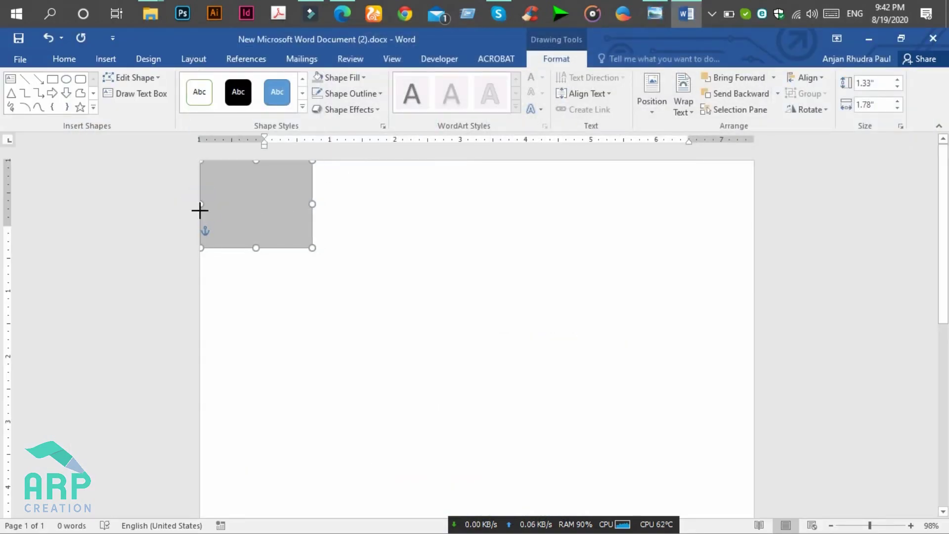
{"action": "left_click", "coordinate": [252, 248]}
{"action": "left_click_drag", "start_coordinate": [253, 242], "coordinate": [254, 234]}
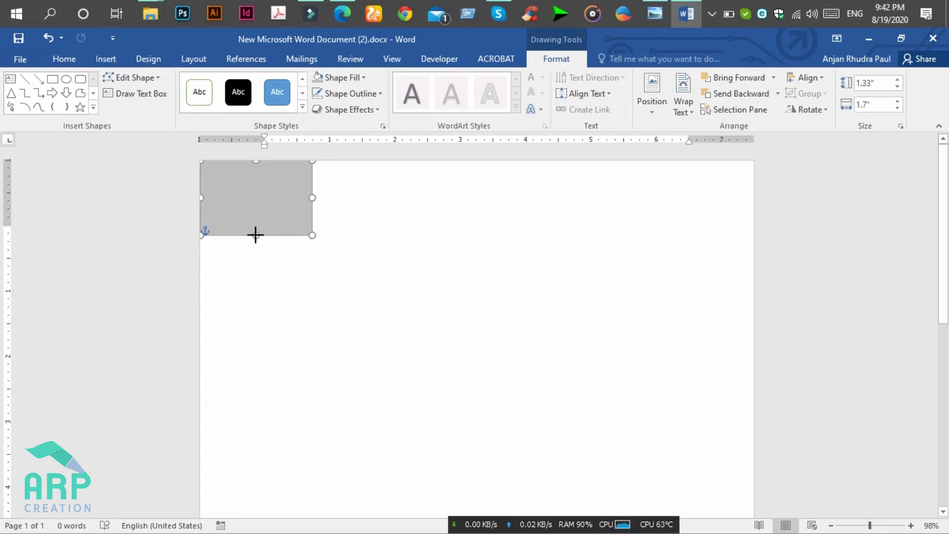
{"action": "left_click_drag", "start_coordinate": [289, 197], "coordinate": [288, 263]}
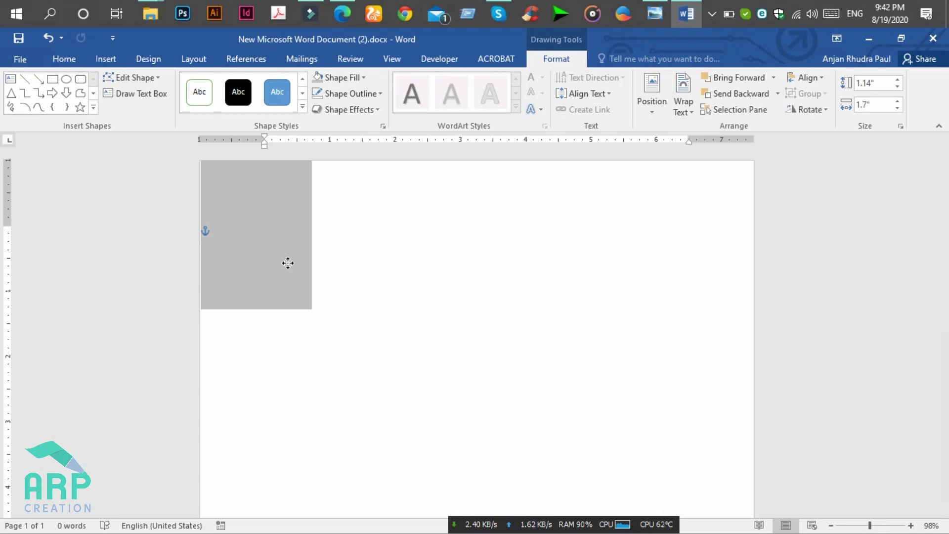
Stretch the lower rectangle to 9.83" tall so it reaches the page bottom.
{"action": "left_click", "coordinate": [288, 263], "text": "ctrl"}
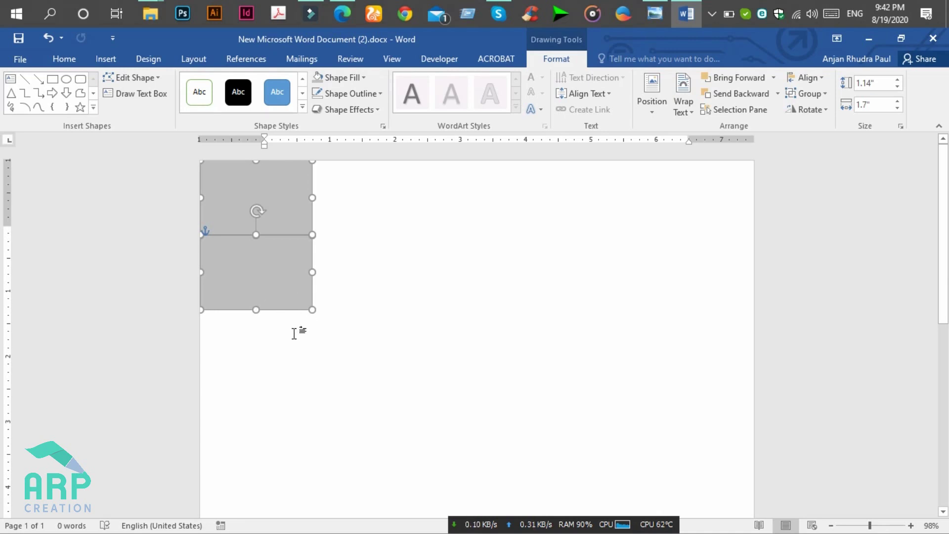
{"action": "left_click", "coordinate": [294, 333]}
{"action": "left_click", "coordinate": [276, 283]}
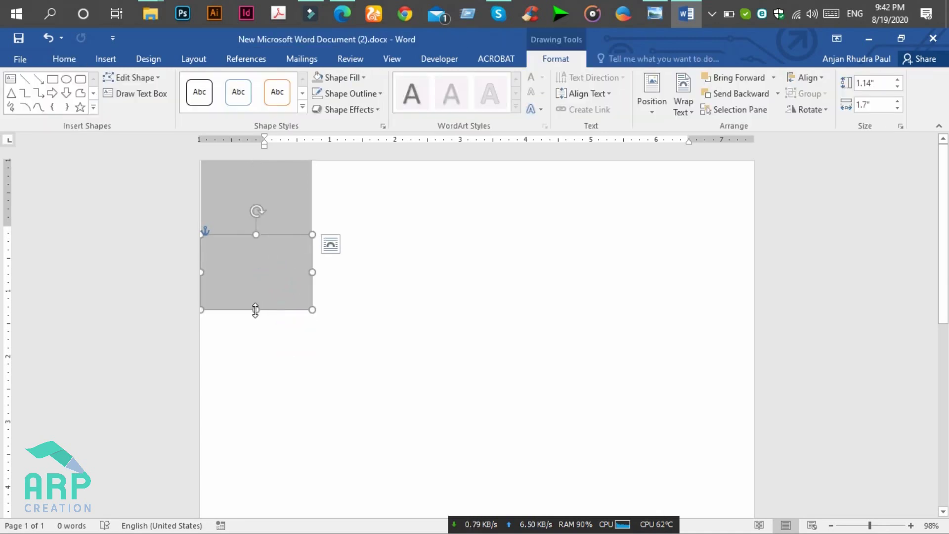
{"action": "left_click_drag", "start_coordinate": [255, 309], "coordinate": [249, 421]}
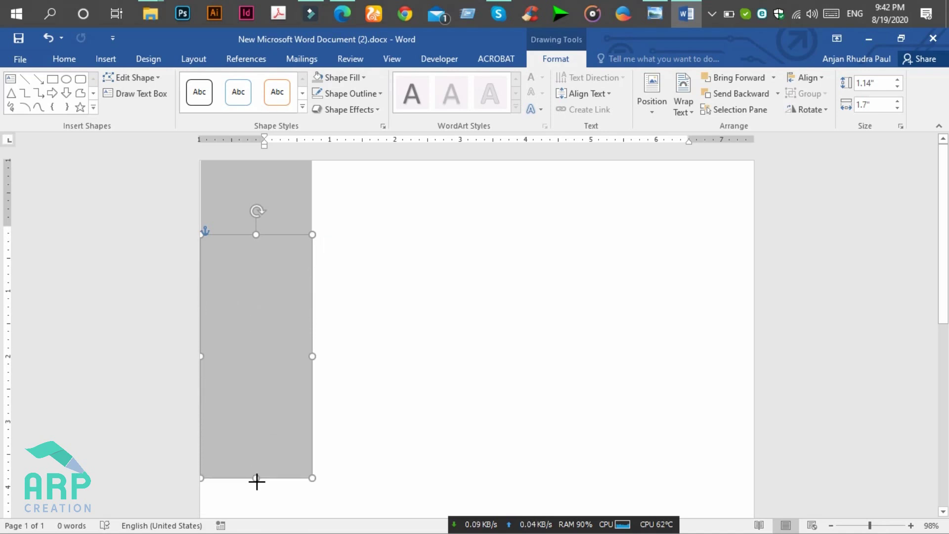
{"action": "left_click_drag", "start_coordinate": [250, 421], "coordinate": [258, 482]}
{"action": "scroll", "coordinate": [258, 483], "scroll_direction": "down", "scroll_amount": 4}
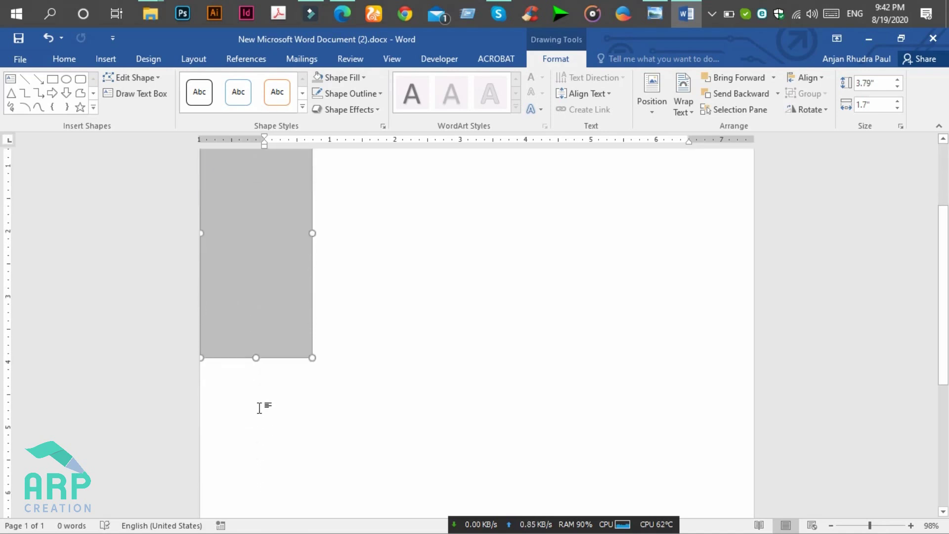
{"action": "scroll", "coordinate": [261, 408], "scroll_direction": "down", "scroll_amount": 5}
{"action": "mouse_move", "coordinate": [261, 232]}
{"action": "left_mouse_down"}
{"action": "mouse_move", "coordinate": [250, 379]}
{"action": "mouse_move", "coordinate": [257, 505]}
{"action": "mouse_move", "coordinate": [263, 423]}
{"action": "left_mouse_up"}
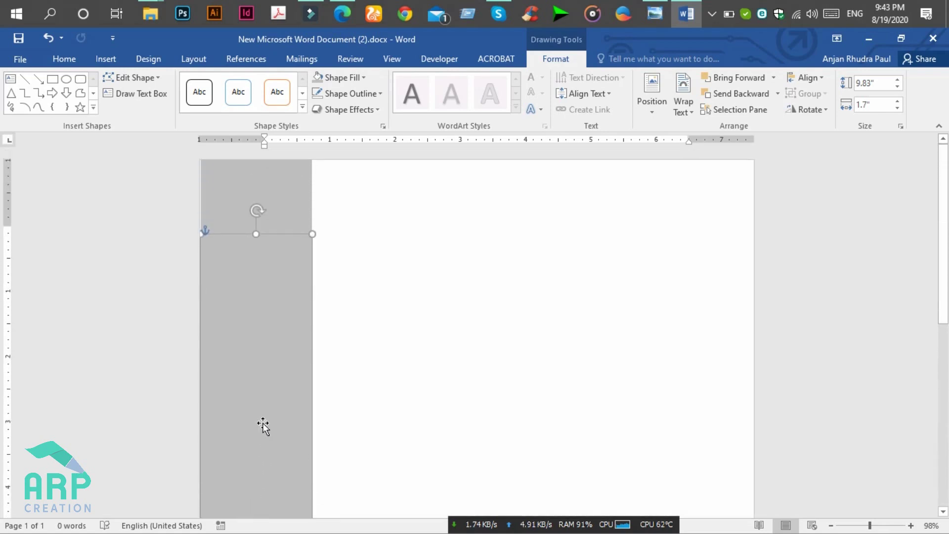
{"action": "left_click", "coordinate": [361, 77]}
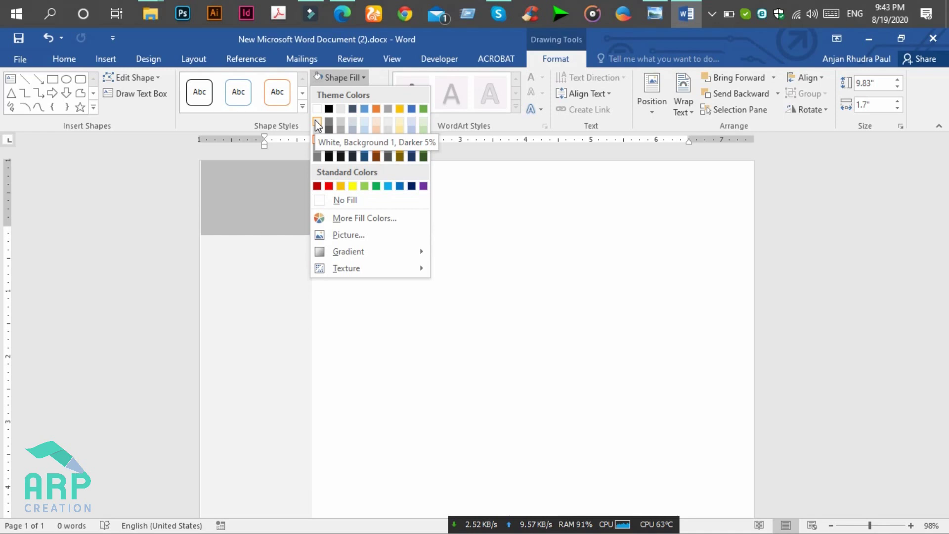
Fill the tall column with White, Background 1, Darker 5%.
{"action": "left_click", "coordinate": [315, 119]}
{"action": "left_click", "coordinate": [346, 272]}
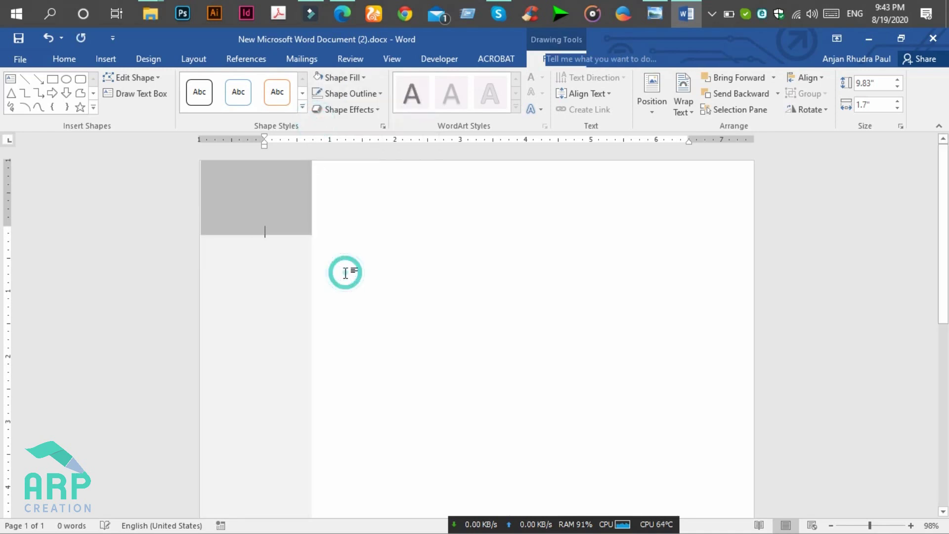
{"action": "left_click", "coordinate": [280, 259]}
{"action": "left_click", "coordinate": [382, 259]}
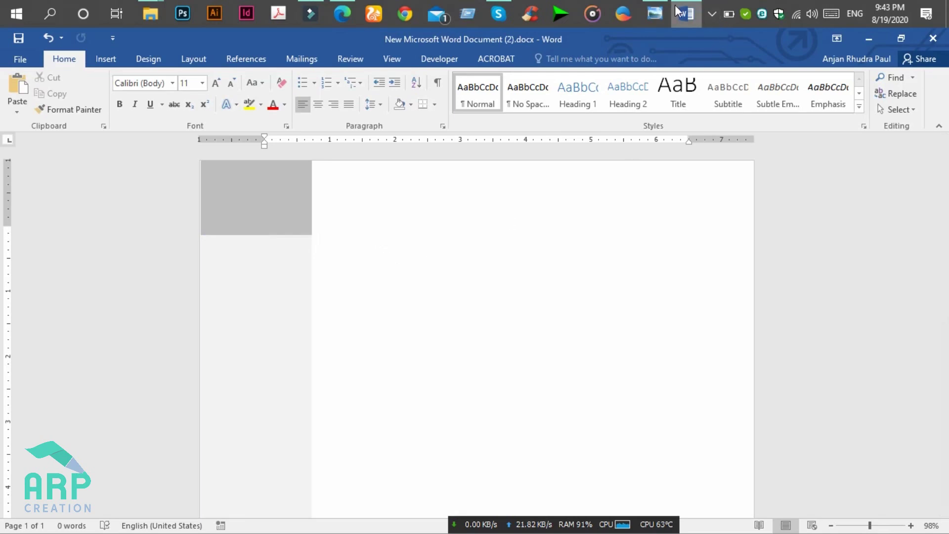
{"action": "left_click", "coordinate": [658, 9]}
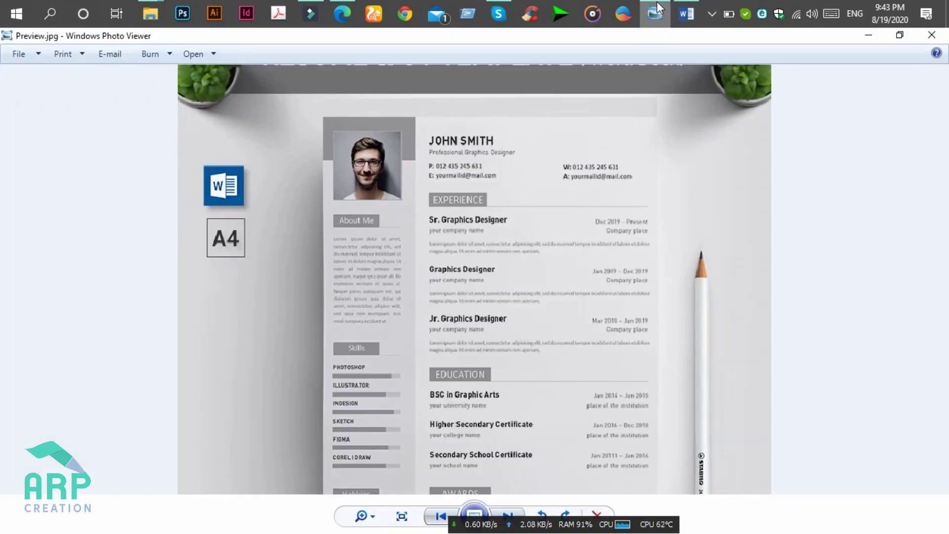
{"action": "left_click", "coordinate": [657, 9]}
Shorten the darker top block and extend the pale column up to meet it.
{"action": "left_click", "coordinate": [262, 196]}
{"action": "left_click_drag", "start_coordinate": [255, 234], "coordinate": [258, 218]}
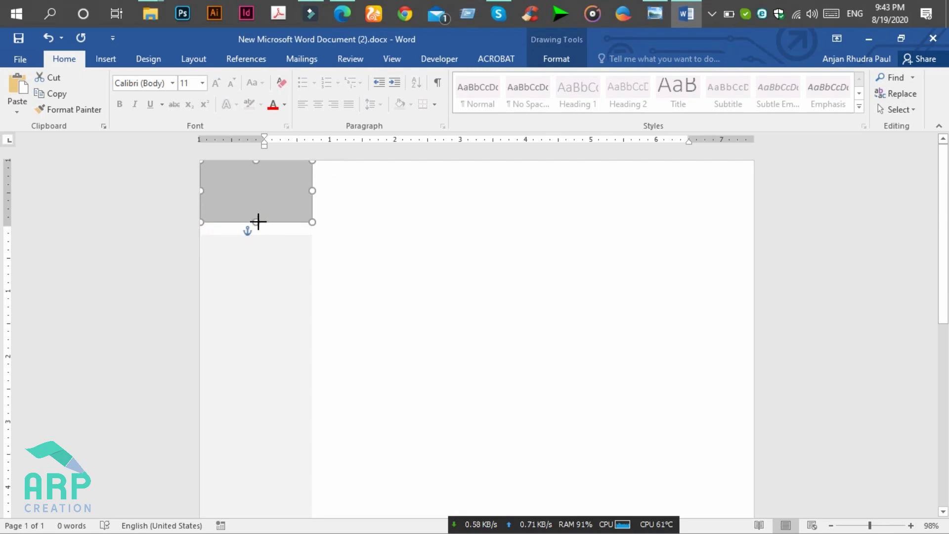
{"action": "left_click", "coordinate": [252, 275]}
{"action": "left_click_drag", "start_coordinate": [256, 237], "coordinate": [256, 221]}
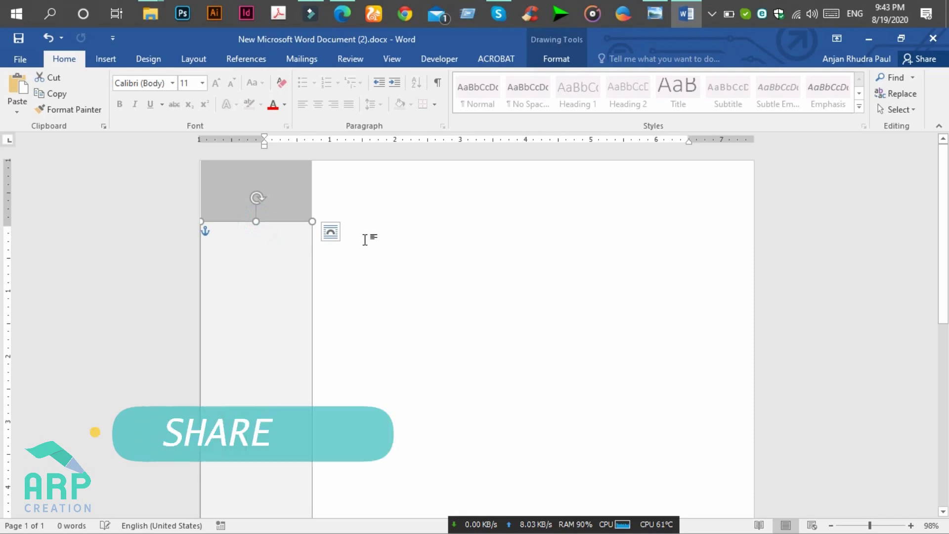
{"action": "left_click", "coordinate": [355, 242]}
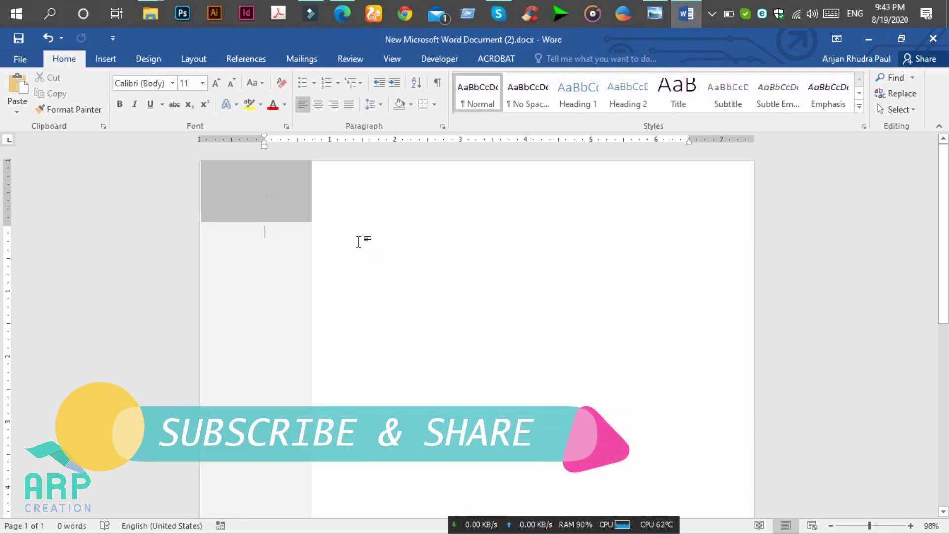
{"action": "left_click", "coordinate": [657, 6]}
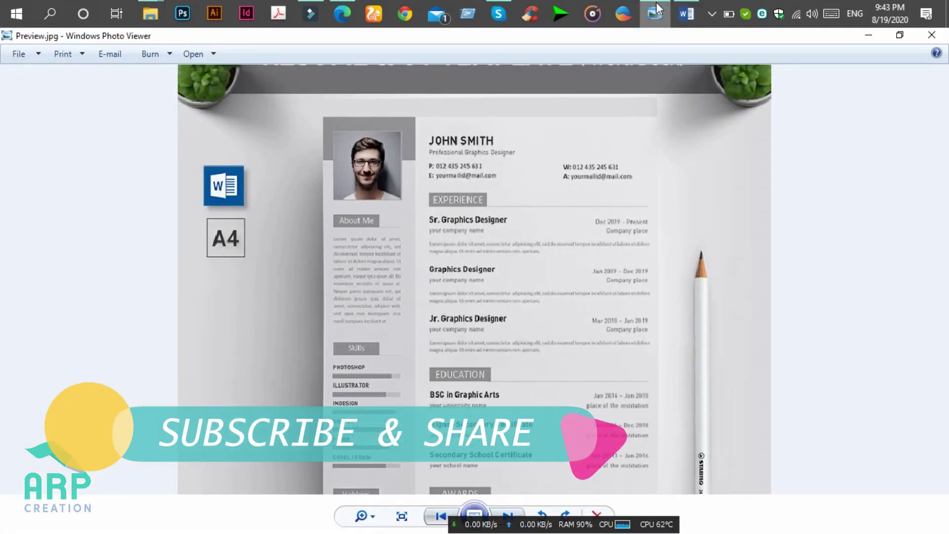
{"action": "left_click", "coordinate": [658, 6]}
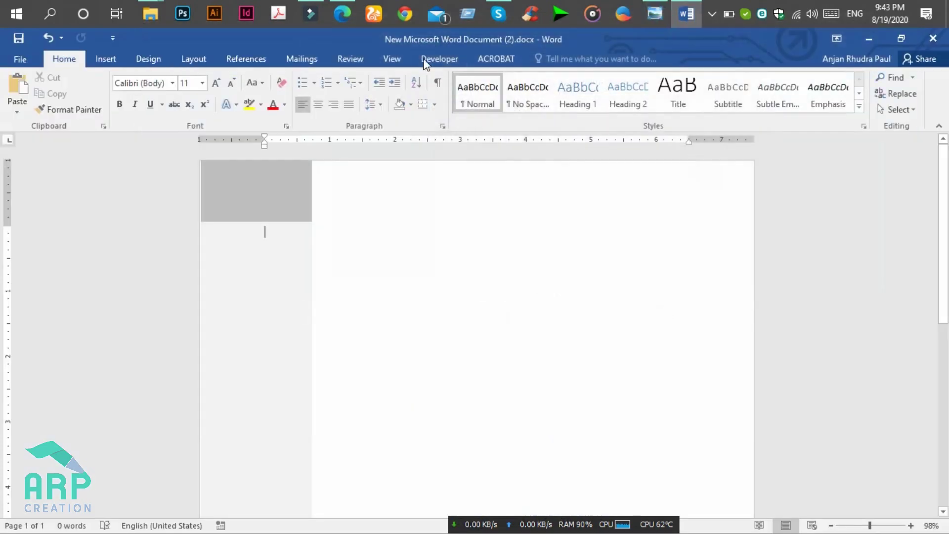
Insert the picture adult-beard-boy-22053.jpg from the Insert Picture dialog.
{"action": "left_click", "coordinate": [104, 61]}
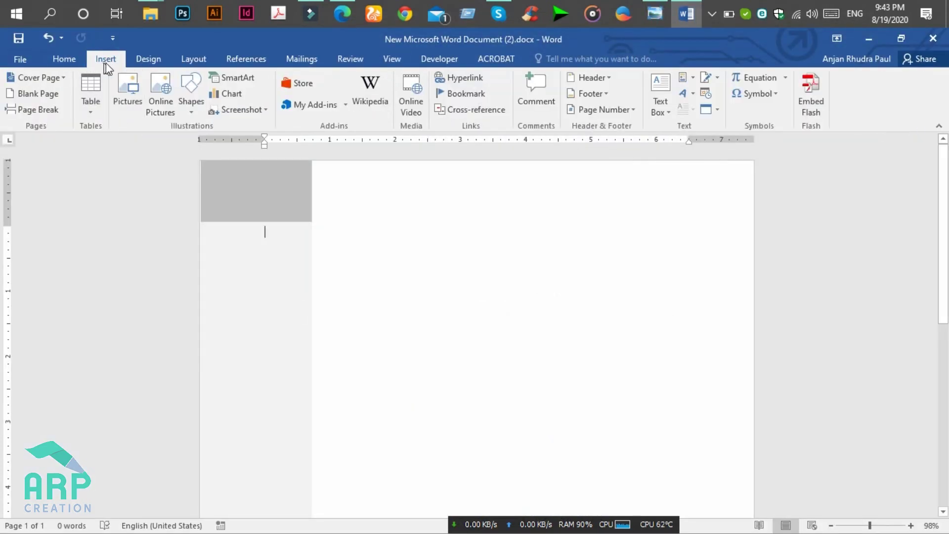
{"action": "left_click", "coordinate": [133, 105]}
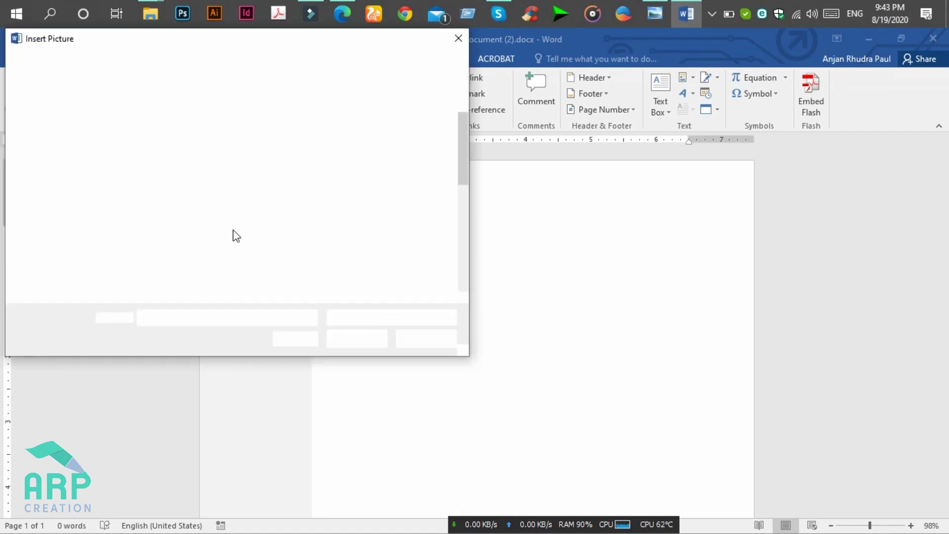
{"action": "scroll", "coordinate": [339, 235], "scroll_direction": "down", "scroll_amount": 2}
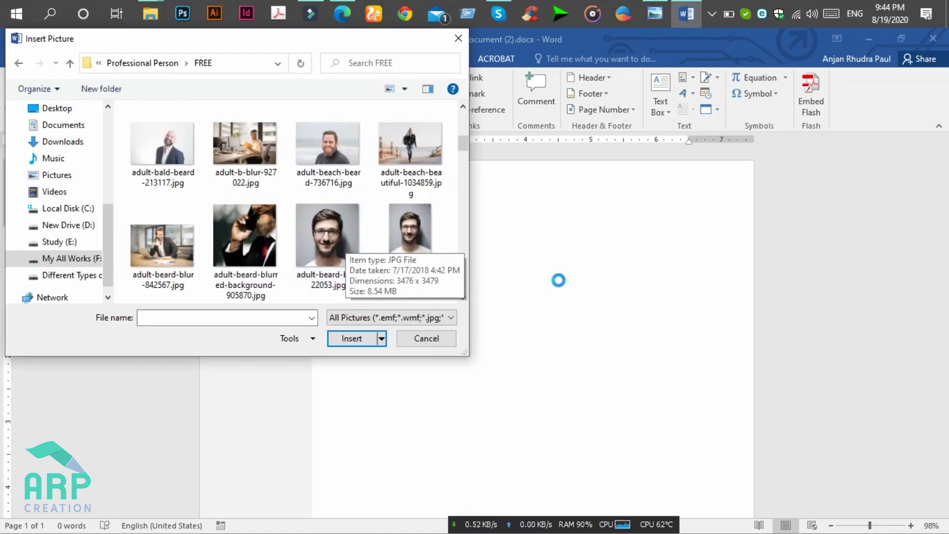
{"action": "left_click", "coordinate": [331, 249]}
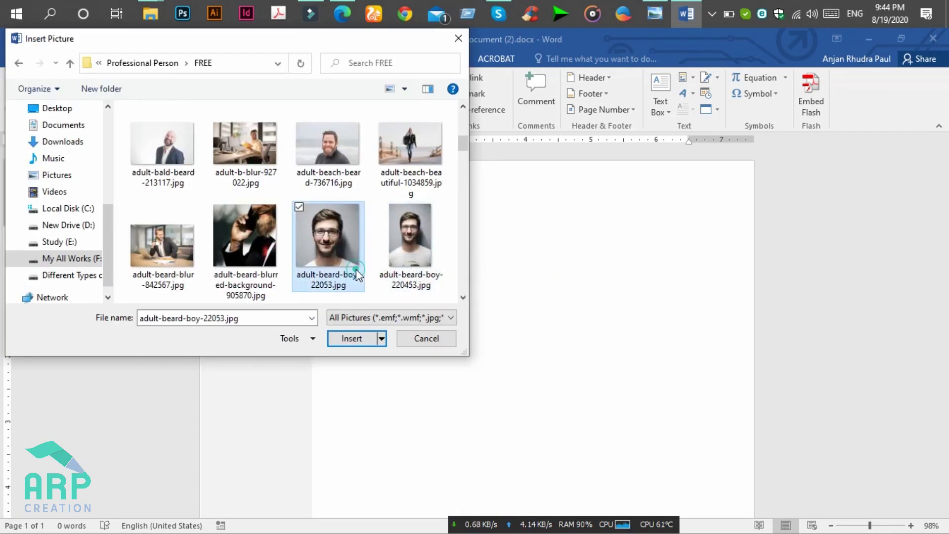
{"action": "left_click", "coordinate": [352, 339]}
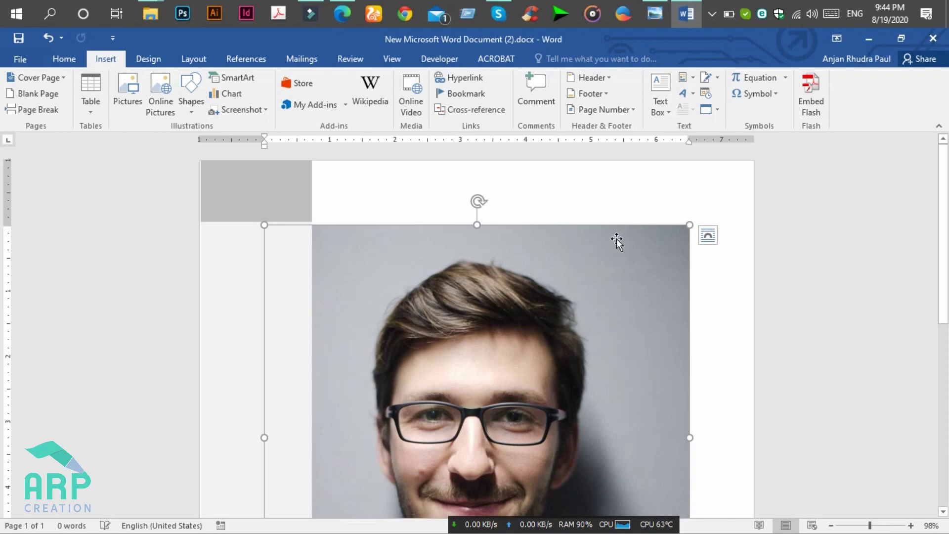
Set the photo's wrapping to In Front of Text and shrink it.
{"action": "left_click", "coordinate": [709, 236]}
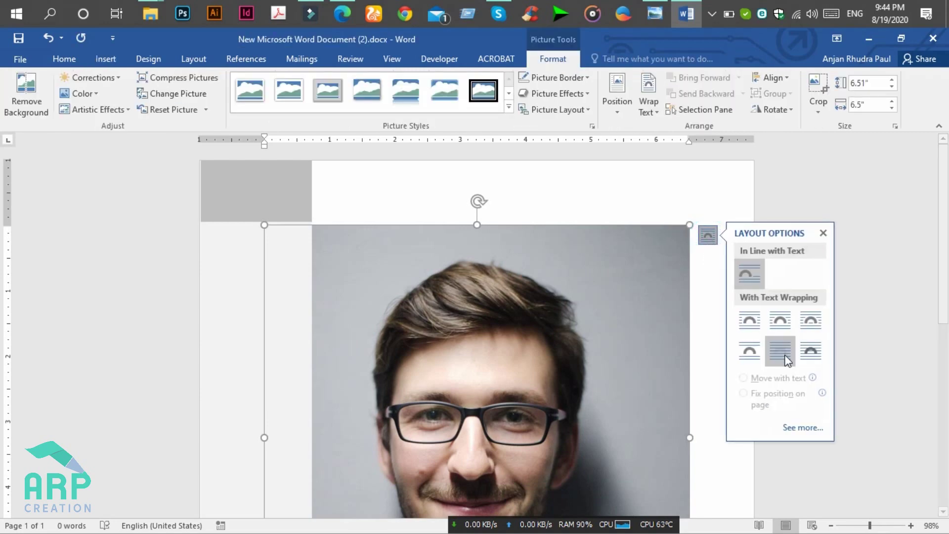
{"action": "left_click", "coordinate": [811, 351]}
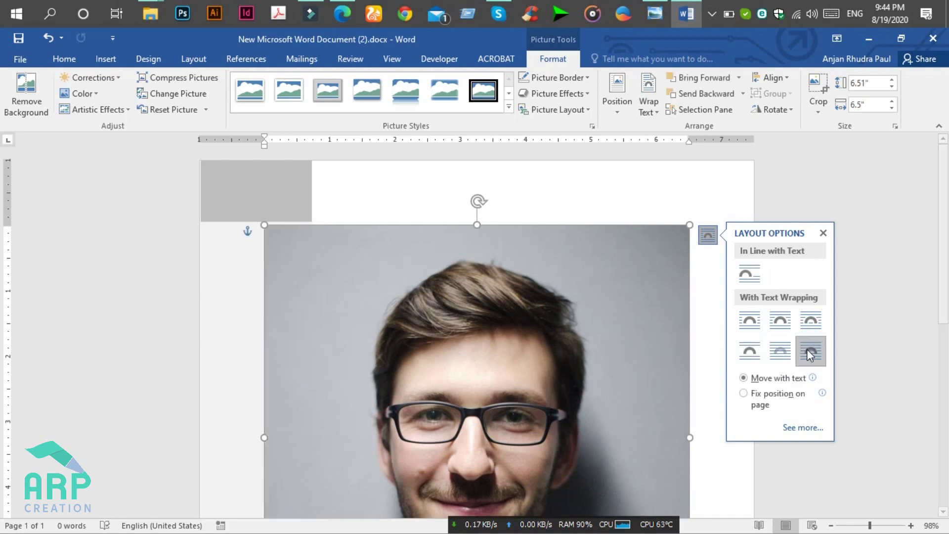
{"action": "left_click_drag", "start_coordinate": [261, 221], "coordinate": [429, 455]}
{"action": "scroll", "coordinate": [445, 450], "scroll_direction": "down", "scroll_amount": 5}
{"action": "scroll", "coordinate": [479, 316], "scroll_direction": "up", "scroll_amount": 3}
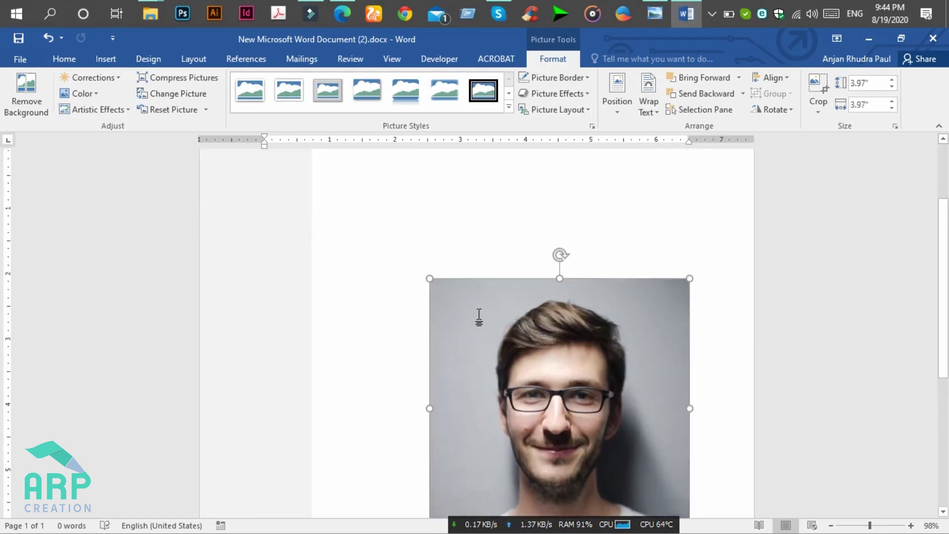
{"action": "scroll", "coordinate": [479, 319], "scroll_direction": "up", "scroll_amount": 2}
Shrink the photo to 1.36" square and position it over the top grey sidebar block.
{"action": "left_click_drag", "start_coordinate": [474, 404], "coordinate": [405, 223]}
{"action": "left_click_drag", "start_coordinate": [365, 199], "coordinate": [544, 373]}
{"action": "scroll", "coordinate": [451, 354], "scroll_direction": "up", "scroll_amount": 1}
{"action": "left_click_drag", "start_coordinate": [603, 437], "coordinate": [277, 226]}
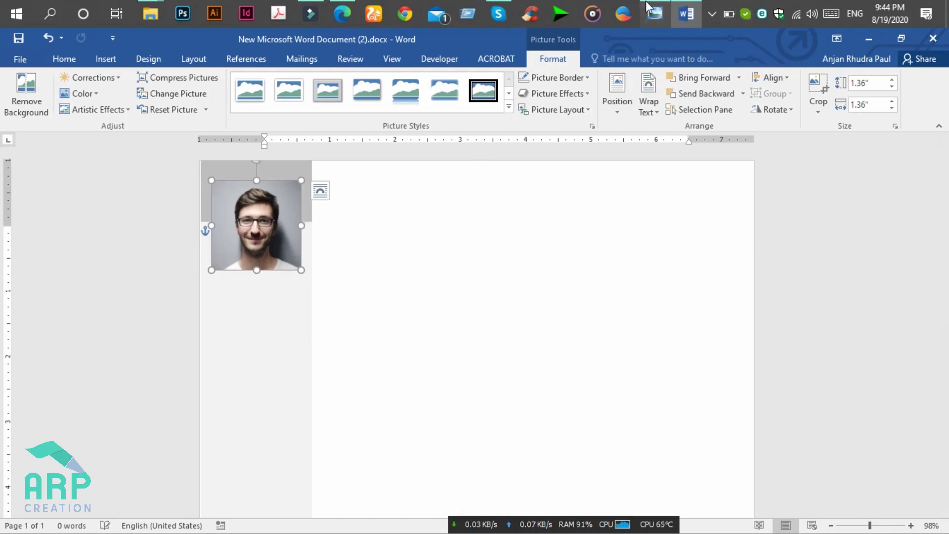
{"action": "left_click", "coordinate": [648, 6]}
{"action": "left_click", "coordinate": [644, 4]}
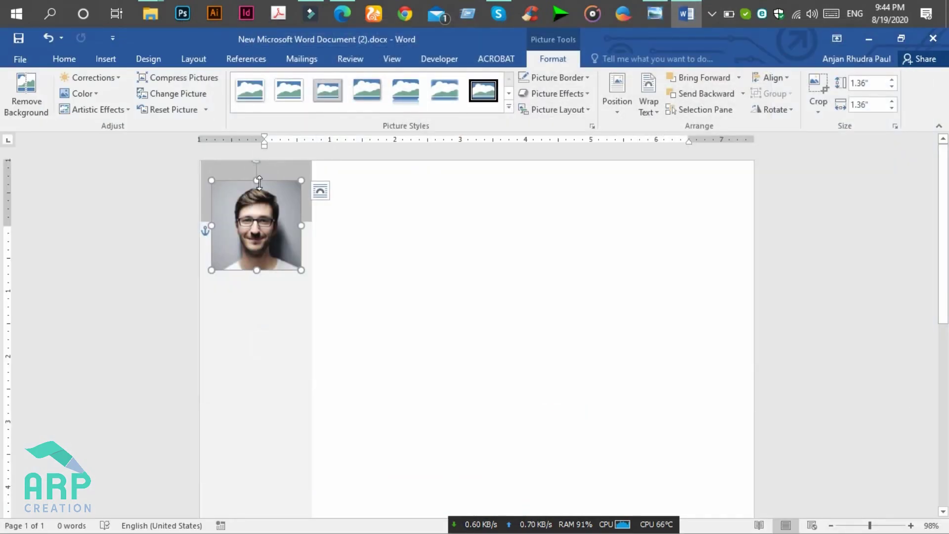
{"action": "left_click_drag", "start_coordinate": [275, 197], "coordinate": [274, 187]}
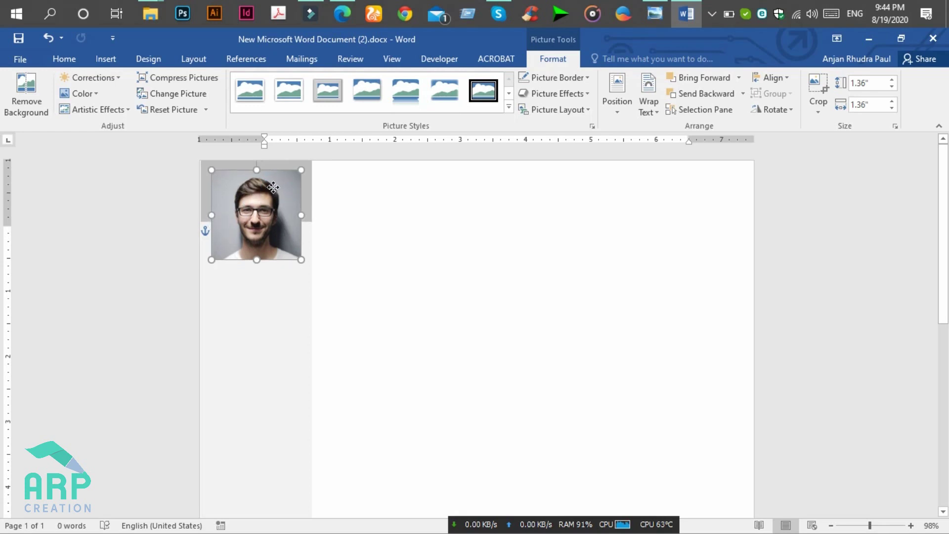
{"action": "left_click", "coordinate": [658, 10]}
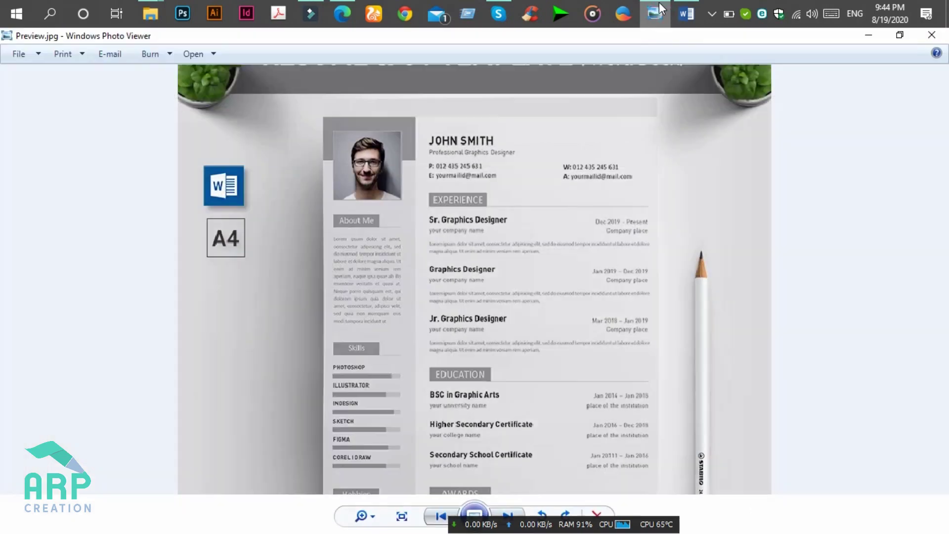
{"action": "left_click", "coordinate": [654, 14]}
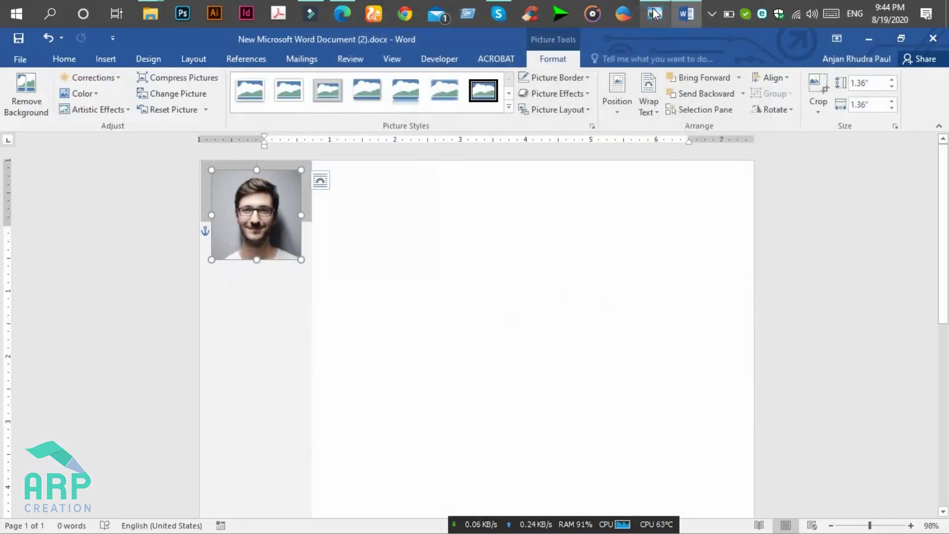
{"action": "left_click", "coordinate": [388, 272]}
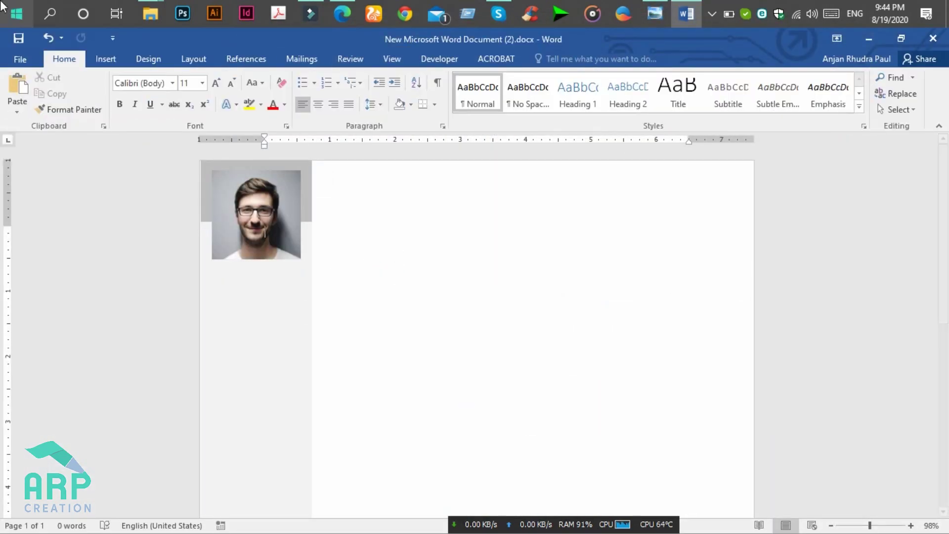
Insert a Simple Text Box reading 'About Me' and shrink it to 0.32" by 0.98".
{"action": "left_click", "coordinate": [106, 59]}
{"action": "left_click", "coordinate": [667, 118]}
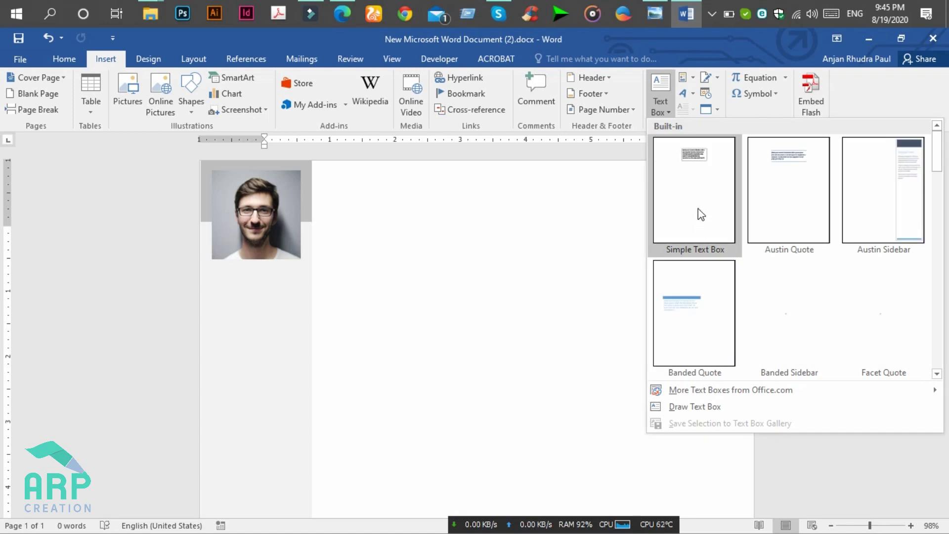
{"action": "left_click", "coordinate": [701, 215]}
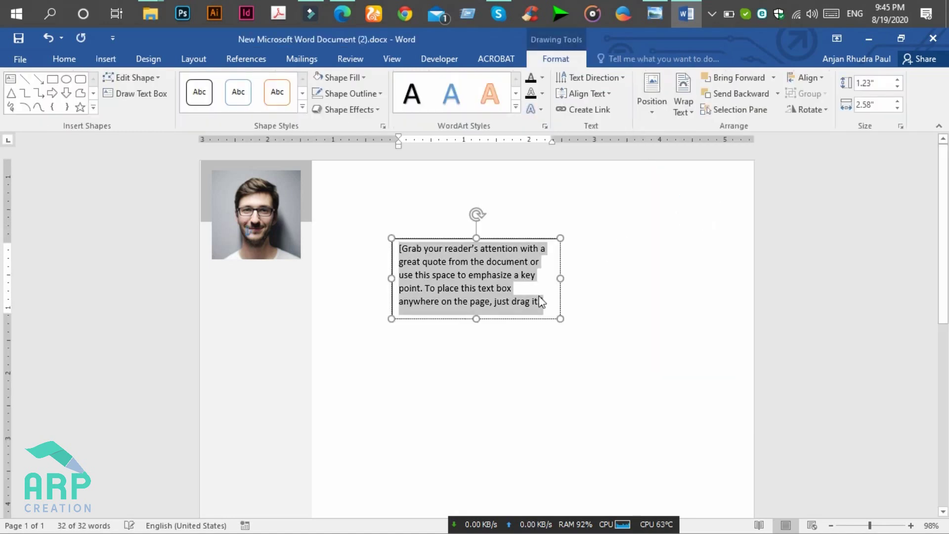
{"action": "left_click", "coordinate": [663, 7]}
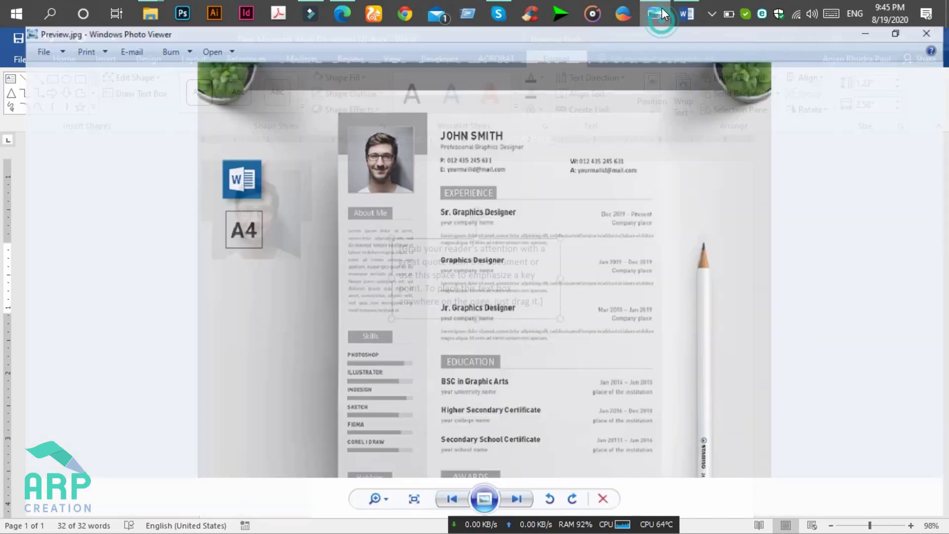
{"action": "left_click", "coordinate": [661, 7]}
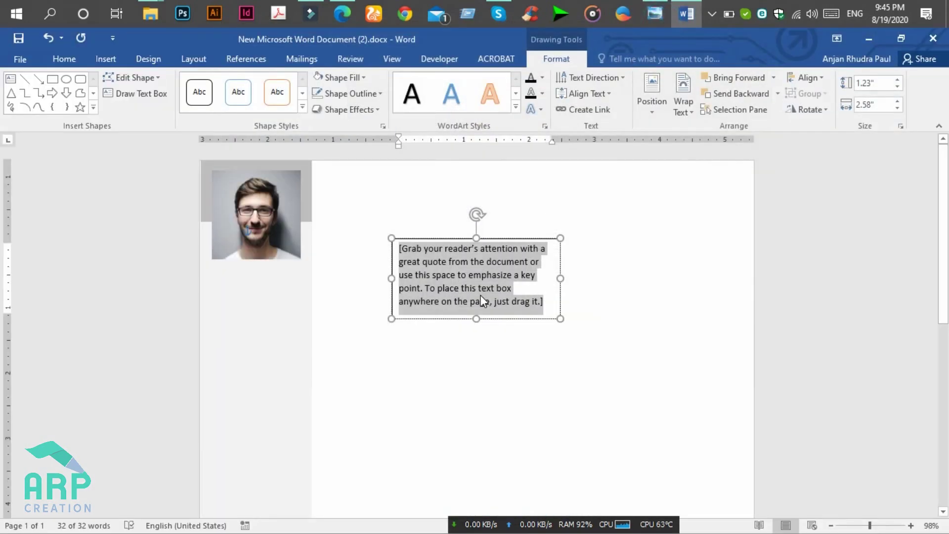
{"action": "type", "text": "About Me"}
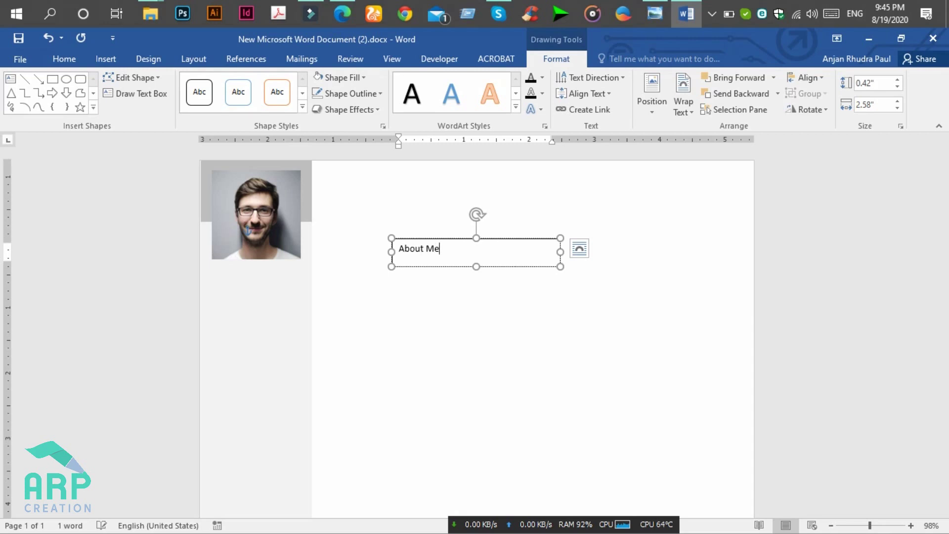
{"action": "left_click_drag", "start_coordinate": [561, 267], "coordinate": [456, 258]}
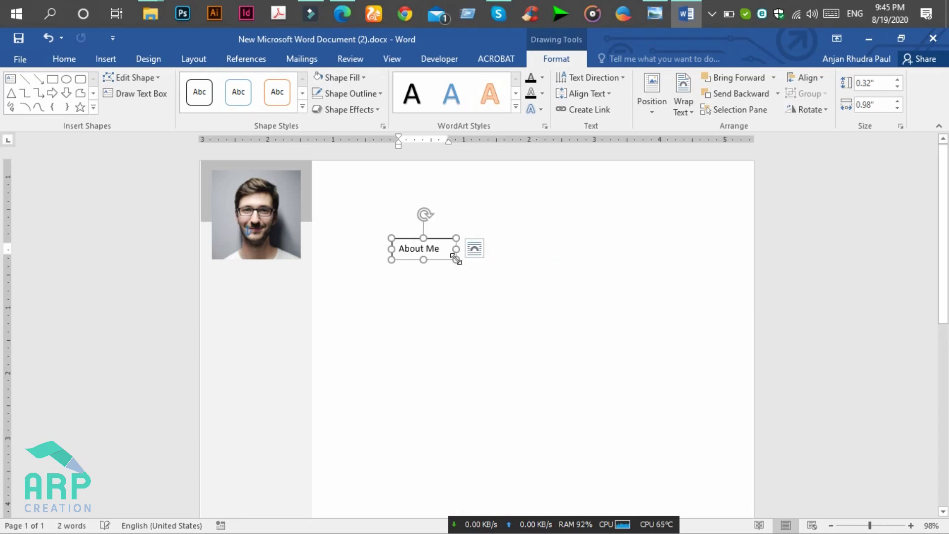
{"action": "left_click", "coordinate": [350, 84]}
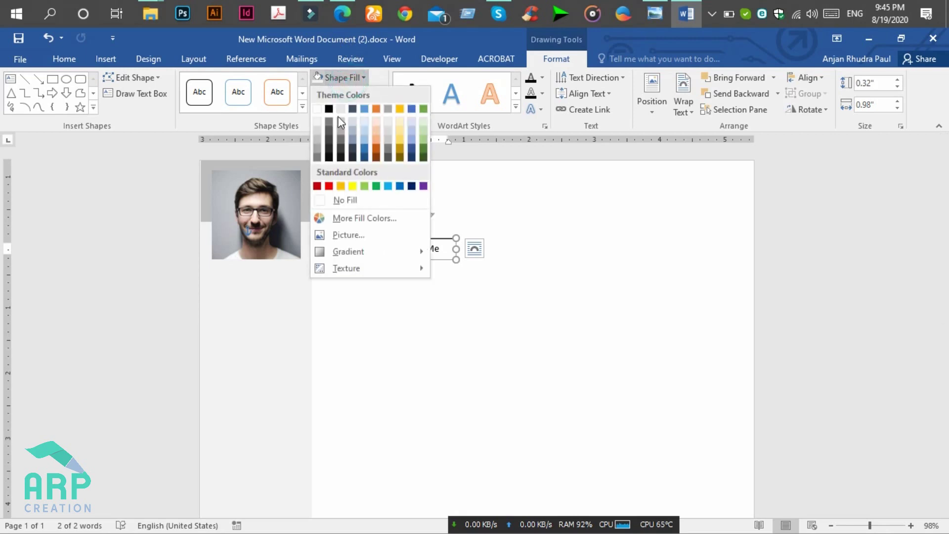
Remove the About Me box's outline and give it a grey fill.
{"action": "left_click", "coordinate": [341, 201]}
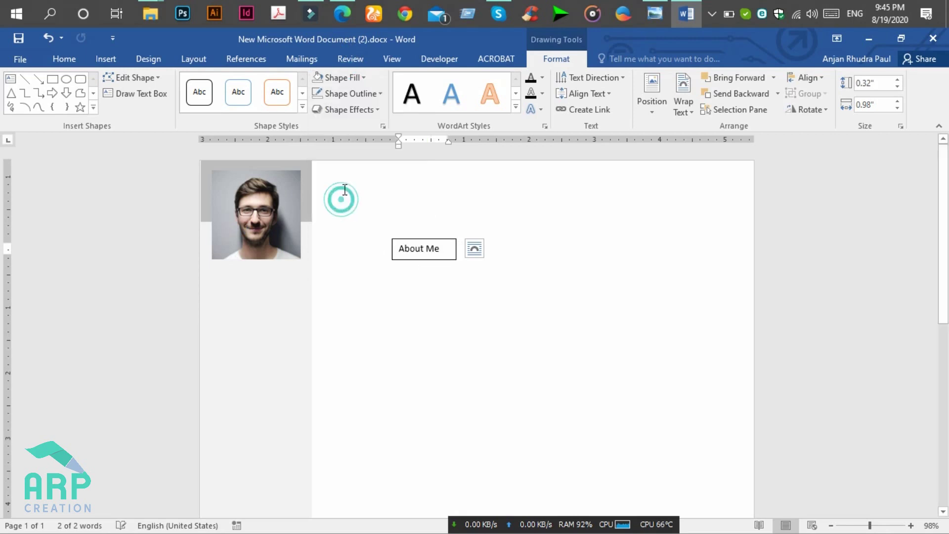
{"action": "left_click", "coordinate": [351, 95]}
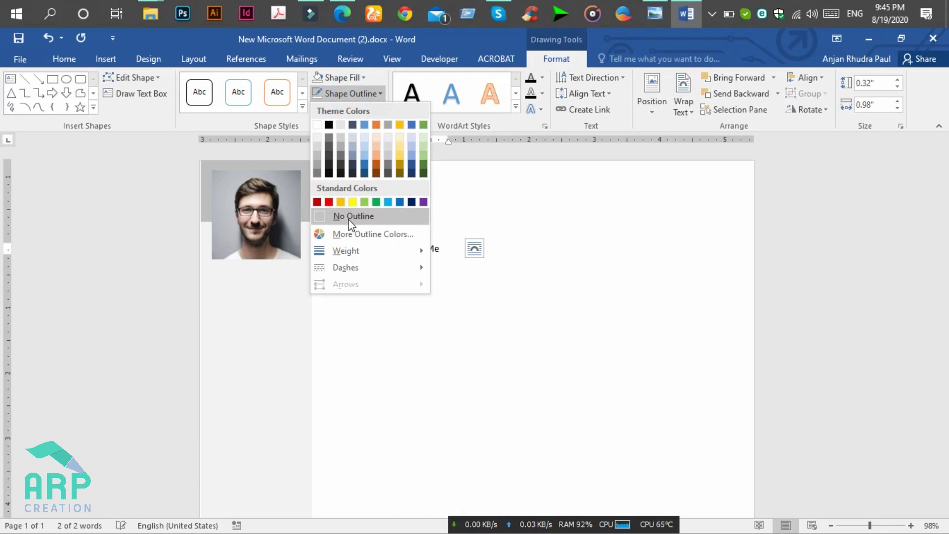
{"action": "left_click", "coordinate": [352, 218]}
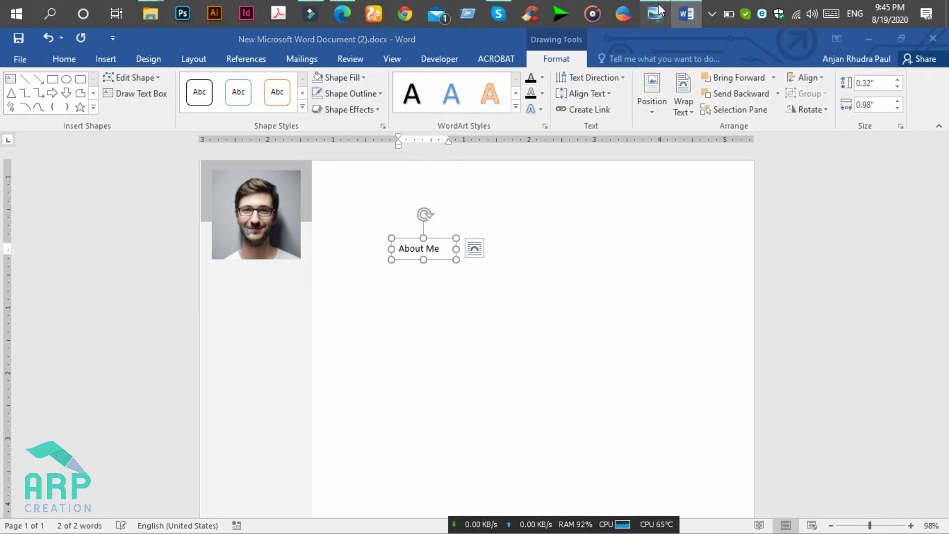
{"action": "left_click", "coordinate": [656, 13]}
{"action": "left_click", "coordinate": [660, 10]}
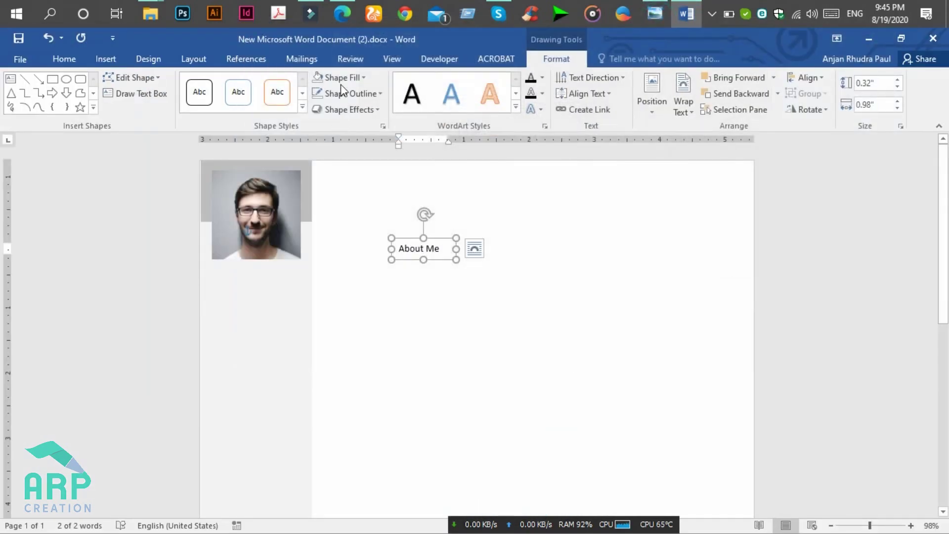
{"action": "left_click", "coordinate": [346, 78]}
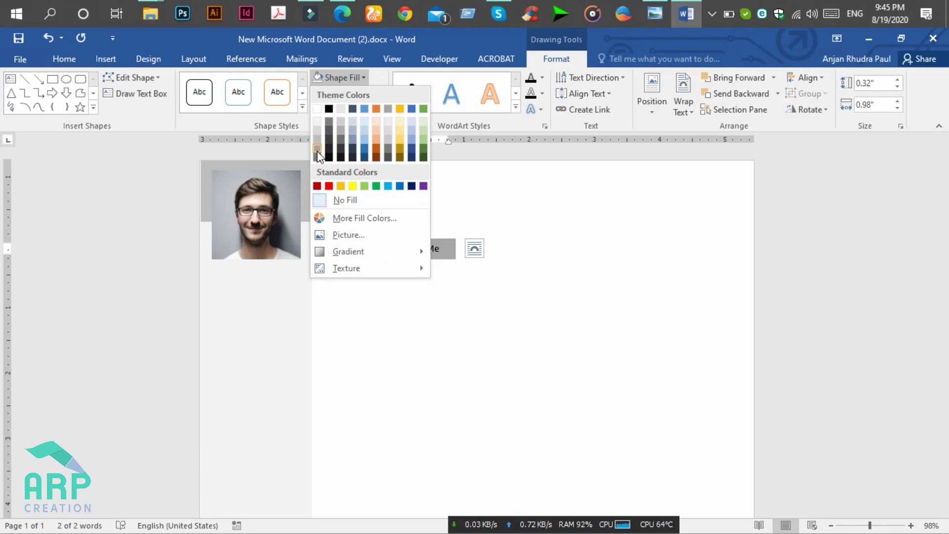
{"action": "left_click", "coordinate": [317, 148]}
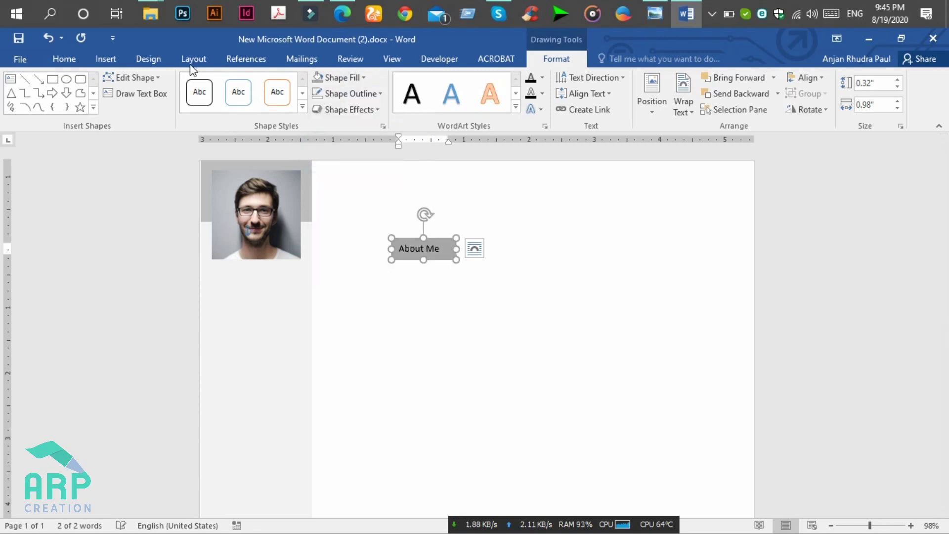
Make the About Me text white.
{"action": "left_click", "coordinate": [57, 64]}
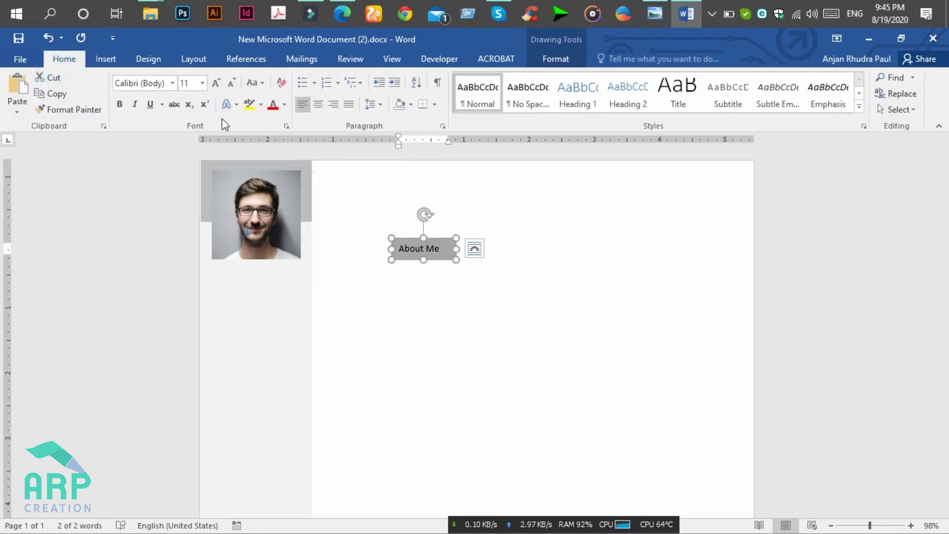
{"action": "left_click", "coordinate": [285, 105]}
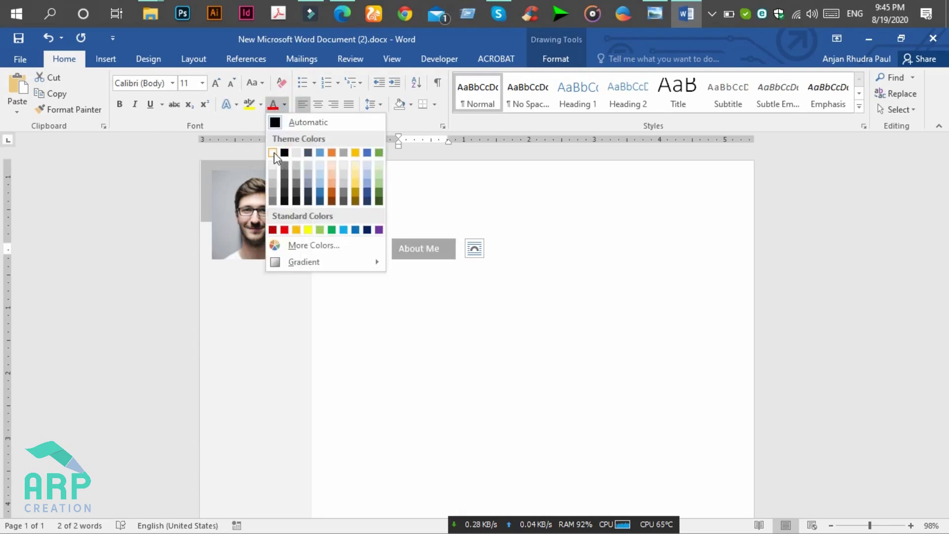
{"action": "left_click", "coordinate": [274, 152]}
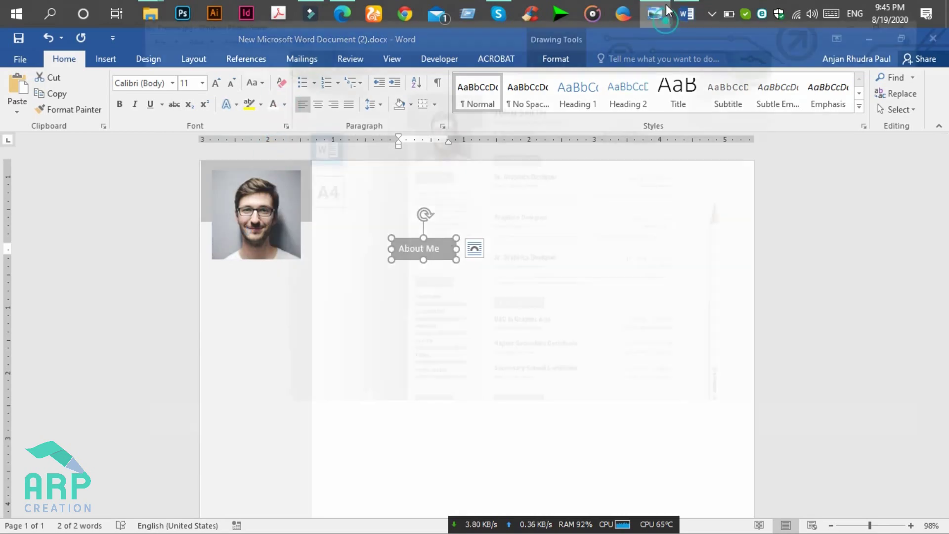
{"action": "left_click", "coordinate": [666, 7]}
{"action": "left_click", "coordinate": [687, 14]}
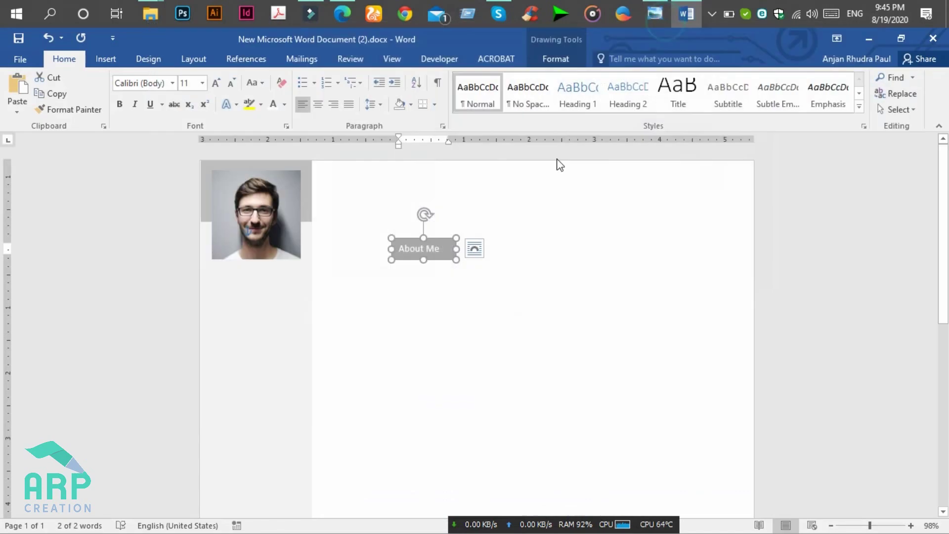
Move the label below the photo, set its text to 15 pt, and widen the box.
{"action": "left_click_drag", "start_coordinate": [436, 238], "coordinate": [267, 273]}
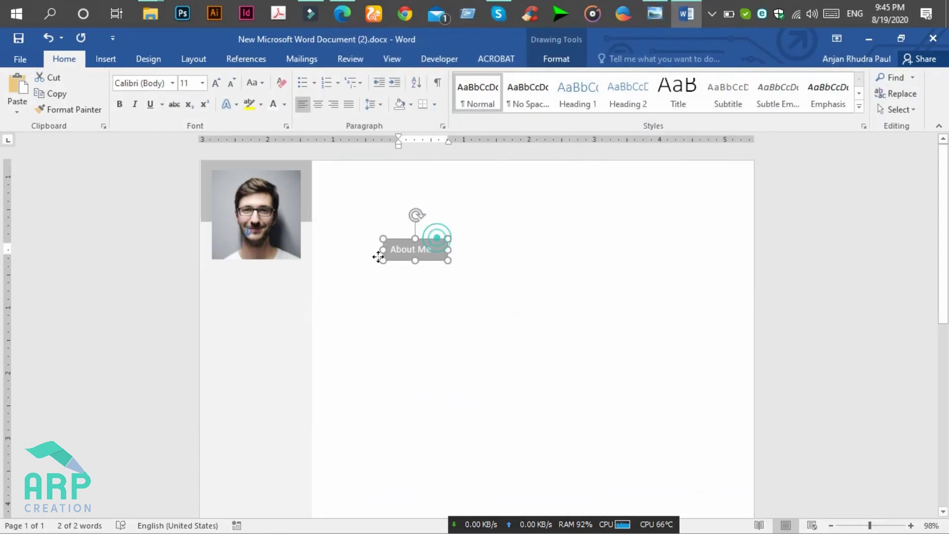
{"action": "left_click", "coordinate": [216, 82]}
{"action": "left_click", "coordinate": [216, 82]}
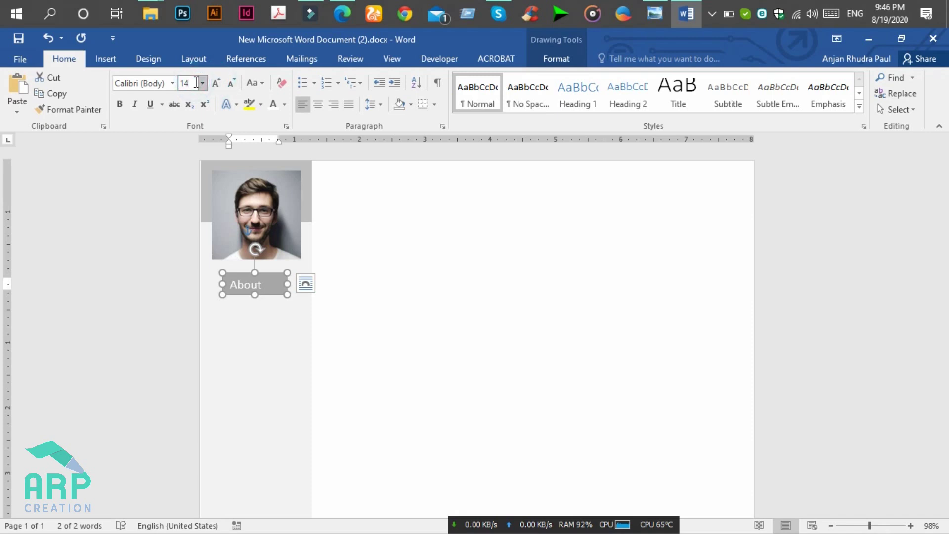
{"action": "type", "text": "15"}
{"action": "key", "text": "Return"}
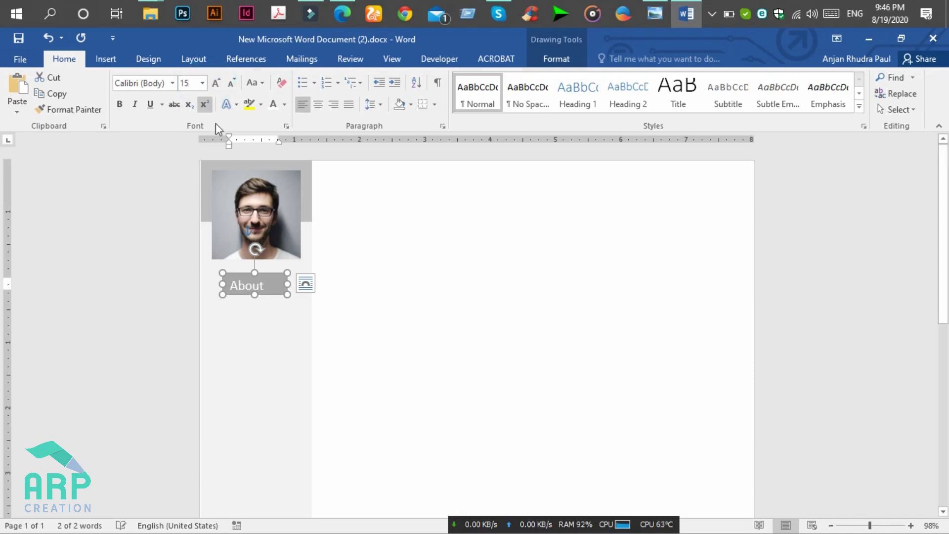
{"action": "left_click_drag", "start_coordinate": [286, 294], "coordinate": [297, 292]}
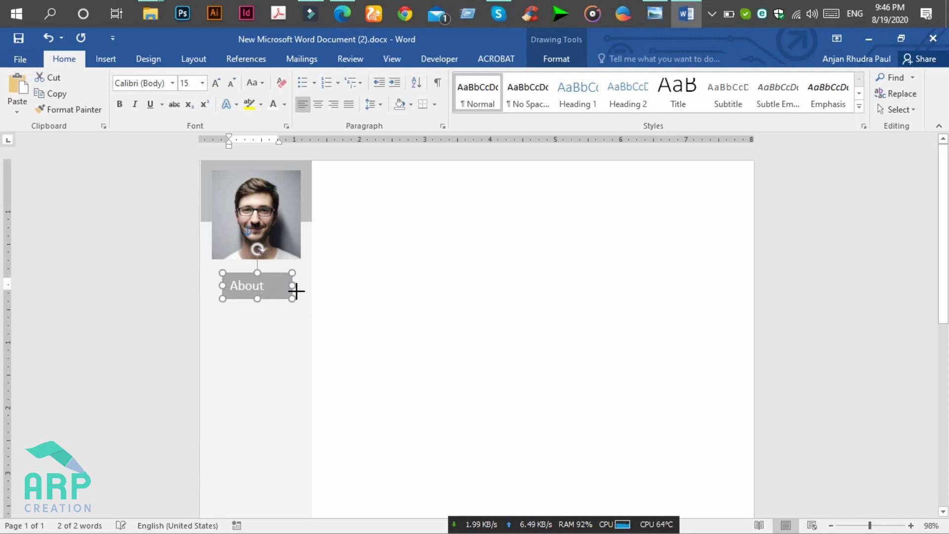
{"action": "left_click", "coordinate": [656, 13]}
{"action": "left_click", "coordinate": [658, 9]}
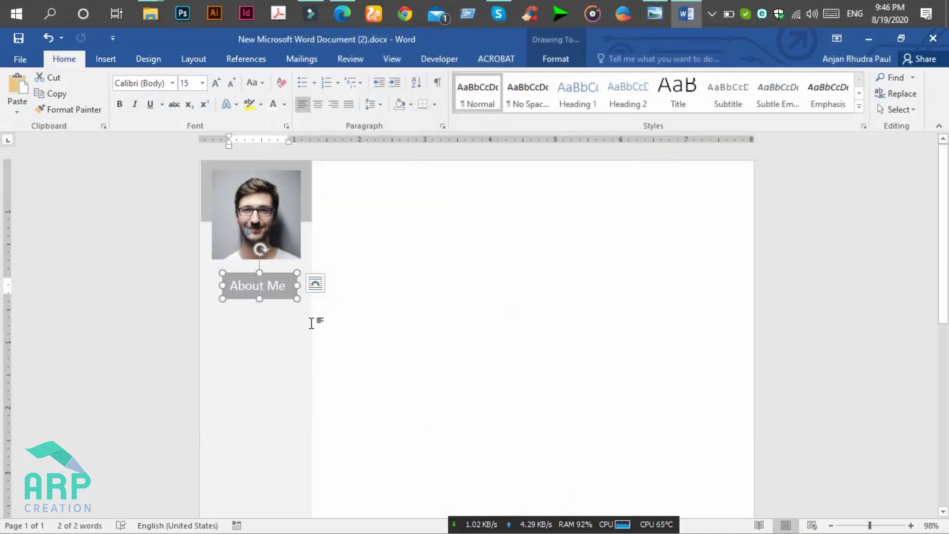
In Format Shape, set vertical alignment to Middle and margins to 0", except a 0.1" left margin.
{"action": "right_click", "coordinate": [286, 274]}
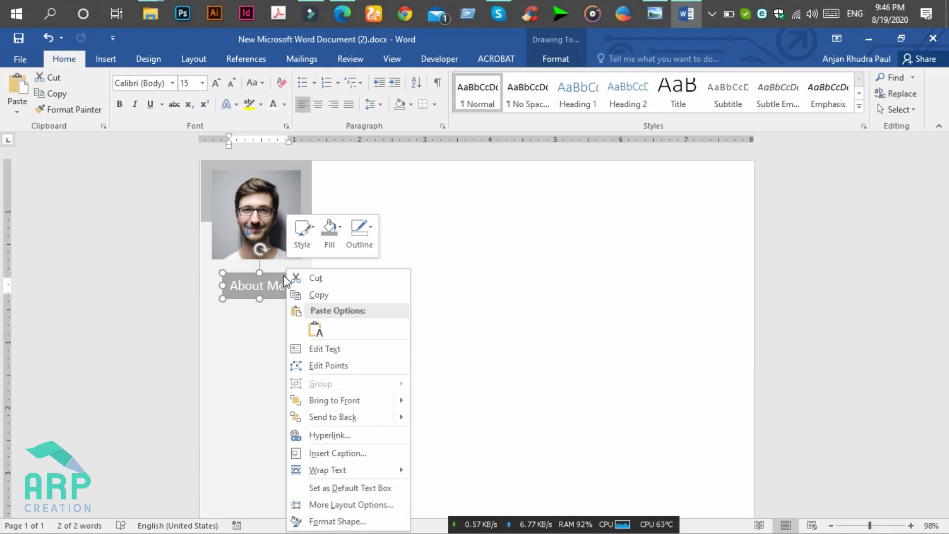
{"action": "left_click", "coordinate": [323, 524]}
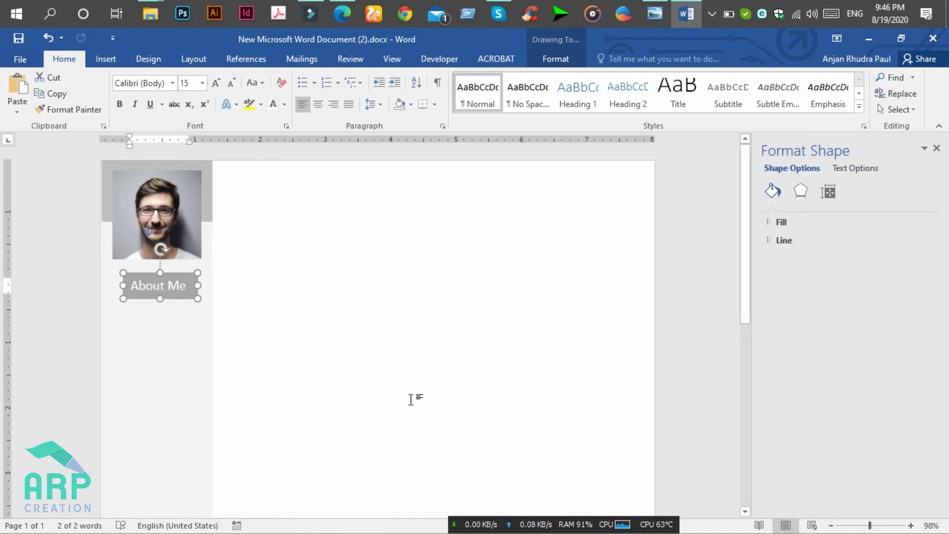
{"action": "left_click", "coordinate": [855, 168]}
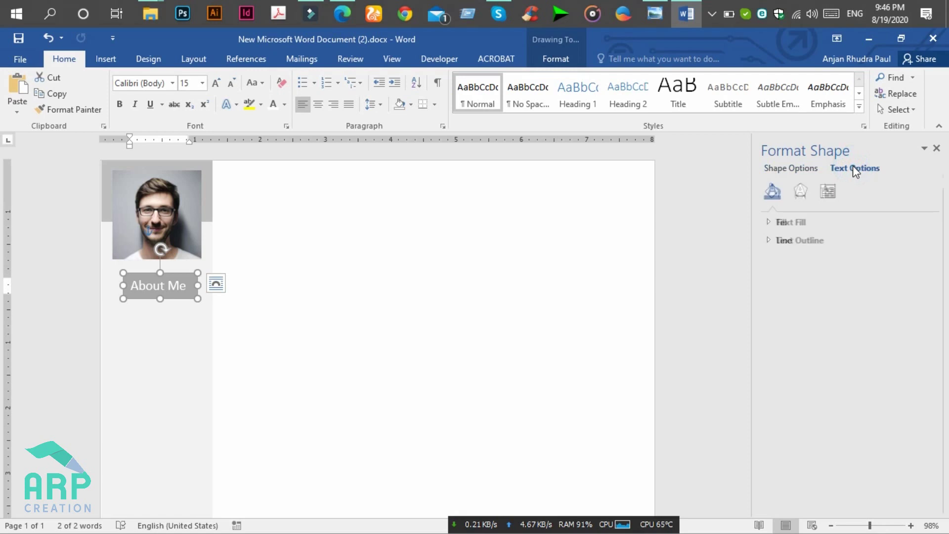
{"action": "left_click", "coordinate": [829, 191]}
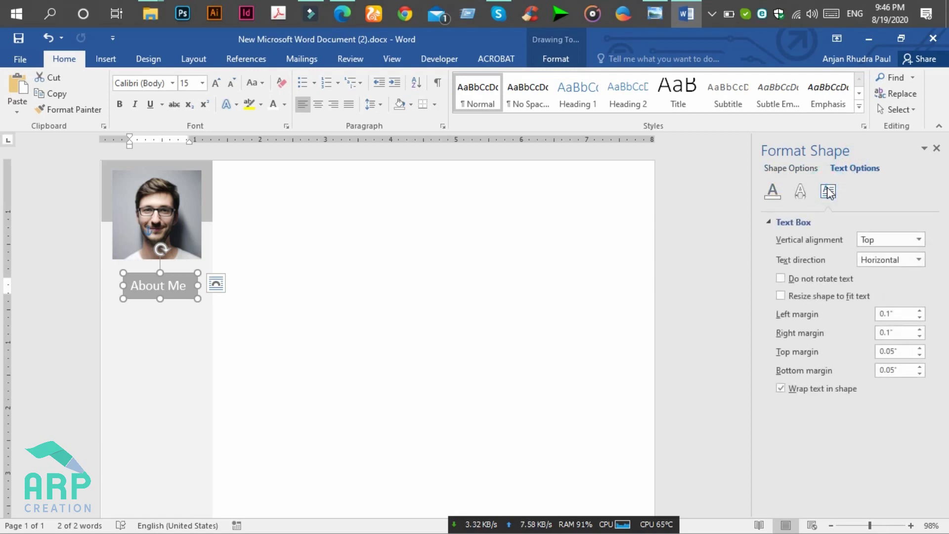
{"action": "left_click", "coordinate": [882, 239]}
{"action": "left_click", "coordinate": [900, 306]}
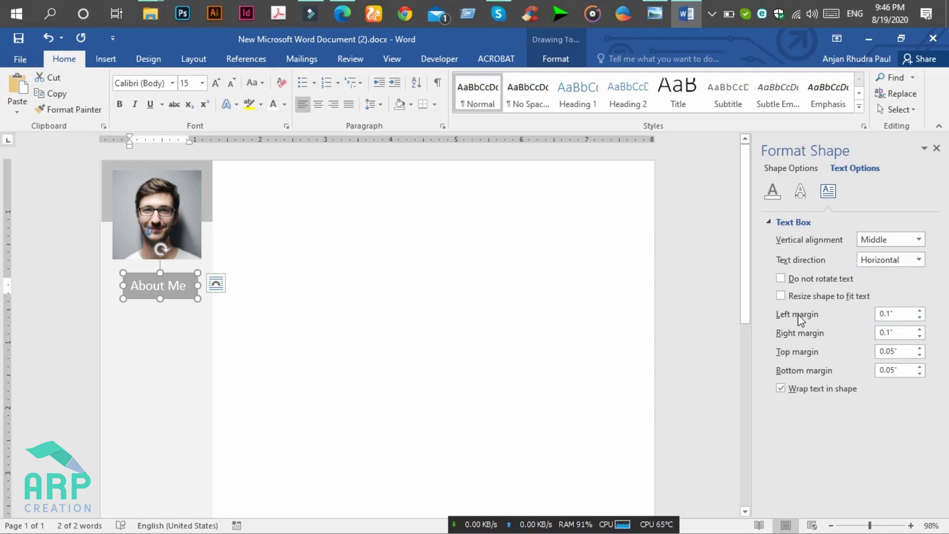
{"action": "left_click", "coordinate": [920, 317]}
{"action": "left_click", "coordinate": [920, 336]}
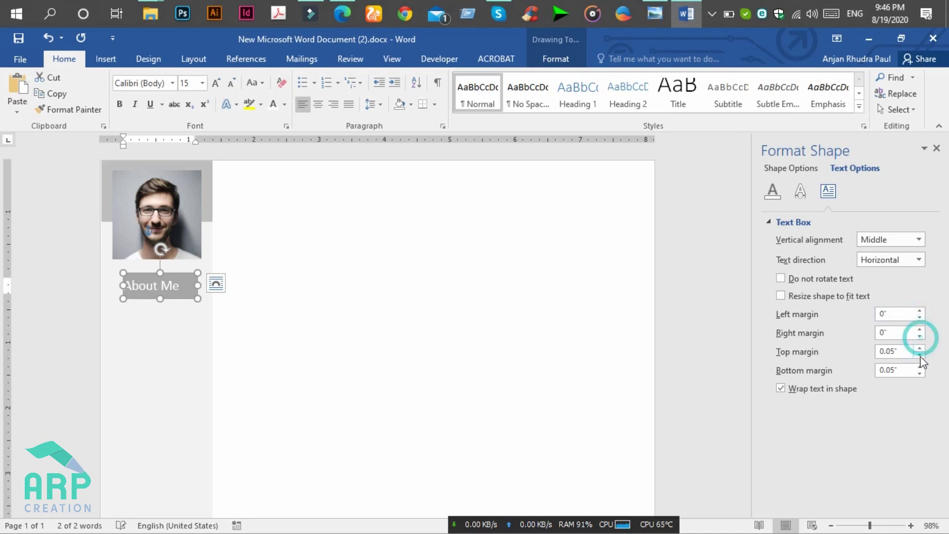
{"action": "left_click", "coordinate": [919, 355]}
{"action": "left_click", "coordinate": [920, 374]}
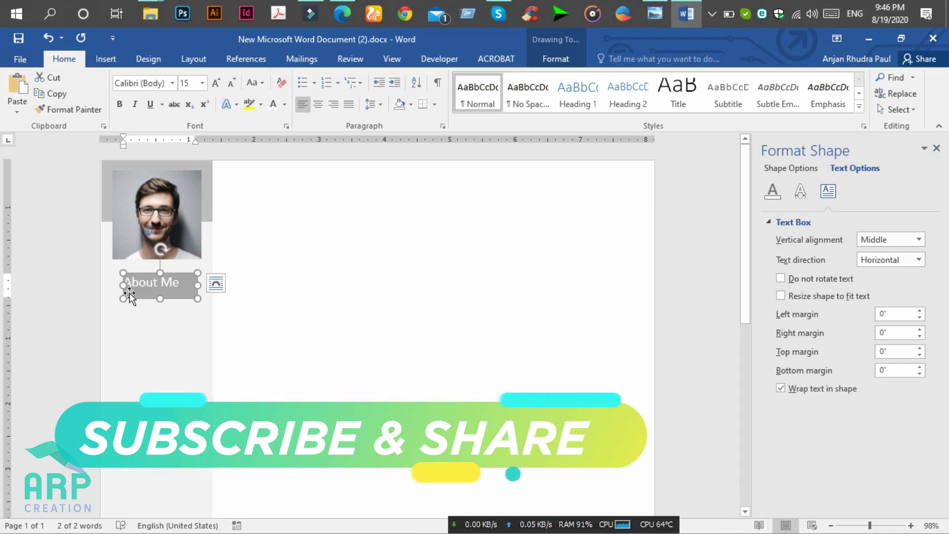
{"action": "left_click", "coordinate": [920, 312]}
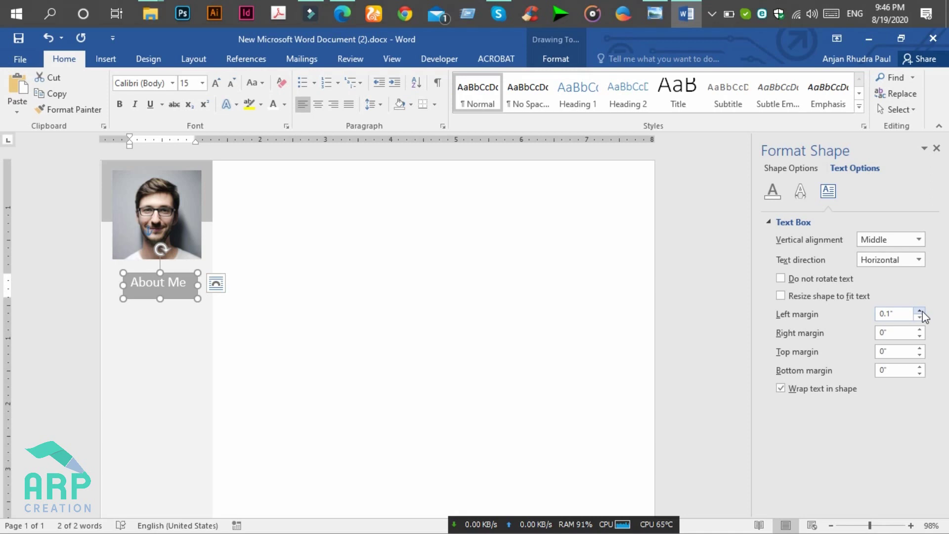
{"action": "left_click", "coordinate": [937, 149]}
Shorten the About Me box and shift it slightly left, comparing against Preview.jpg.
{"action": "left_click_drag", "start_coordinate": [258, 298], "coordinate": [260, 291]}
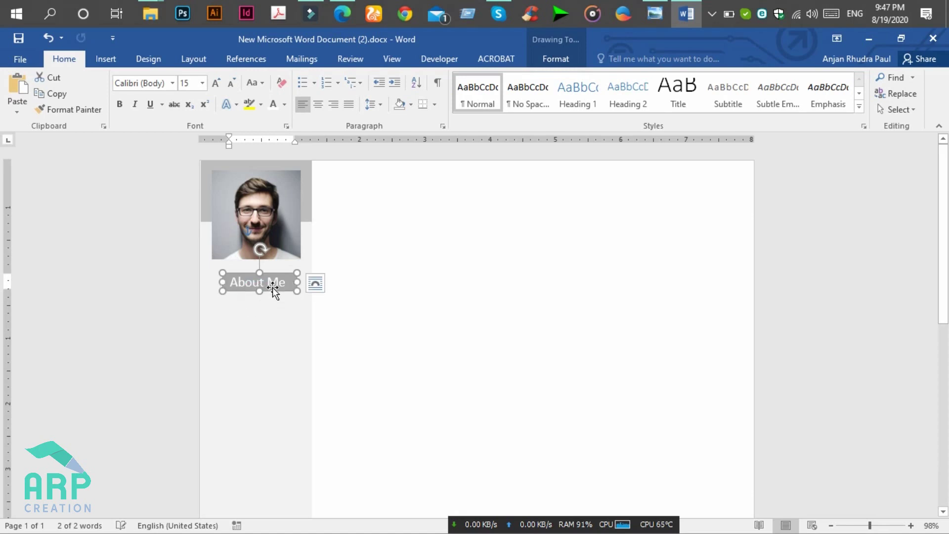
{"action": "left_click_drag", "start_coordinate": [274, 283], "coordinate": [263, 280]}
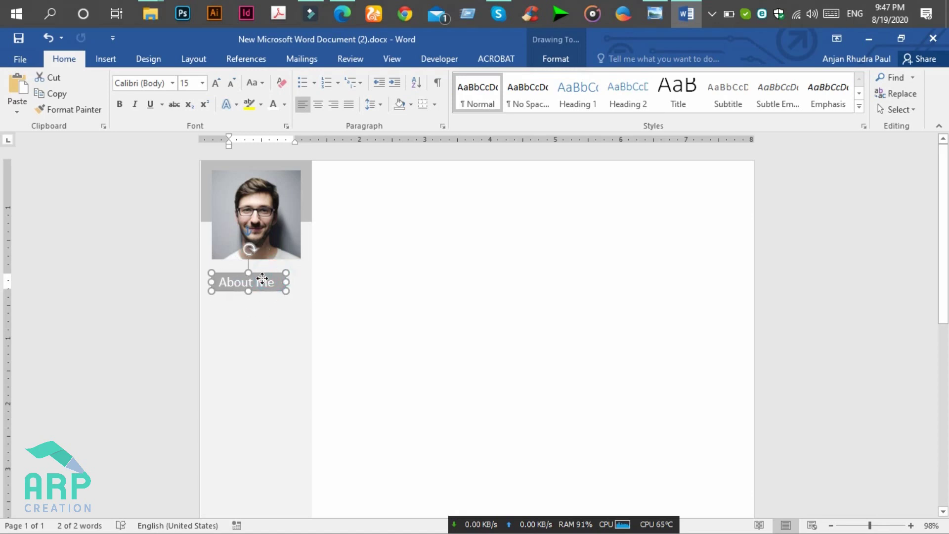
{"action": "left_click", "coordinate": [662, 4]}
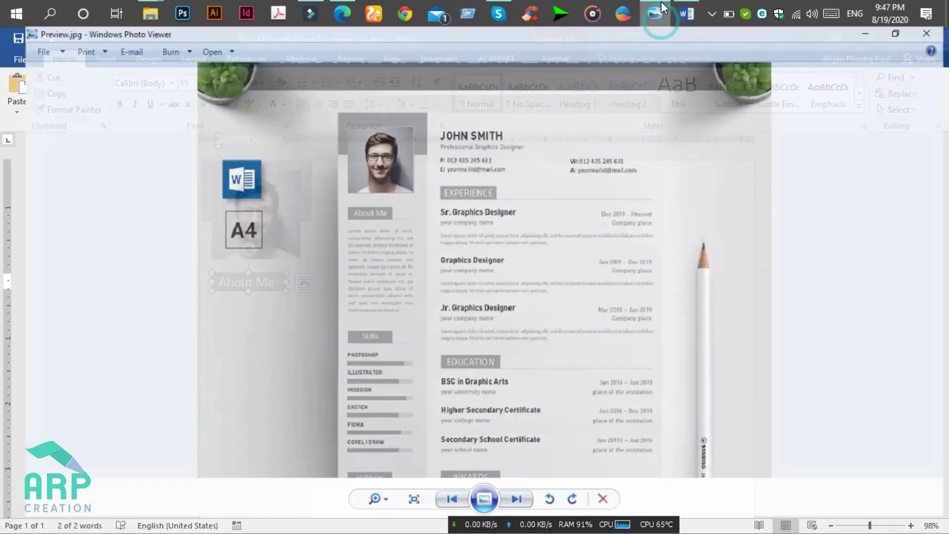
{"action": "left_click", "coordinate": [663, 7]}
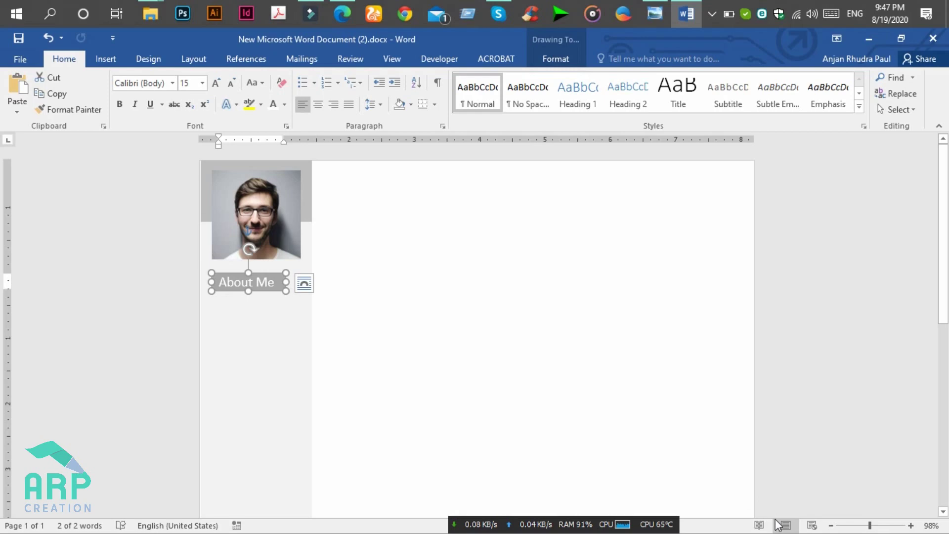
{"action": "left_click", "coordinate": [662, 5]}
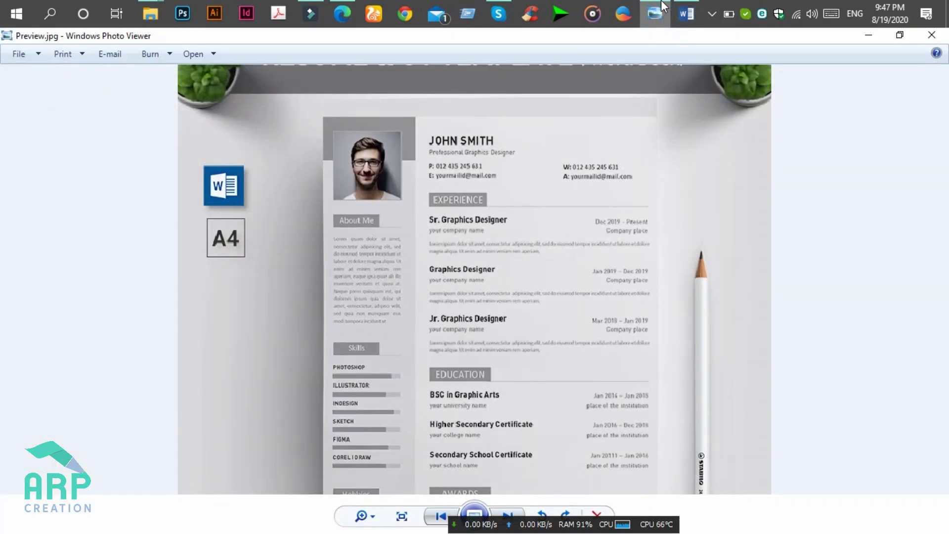
{"action": "left_click", "coordinate": [663, 7]}
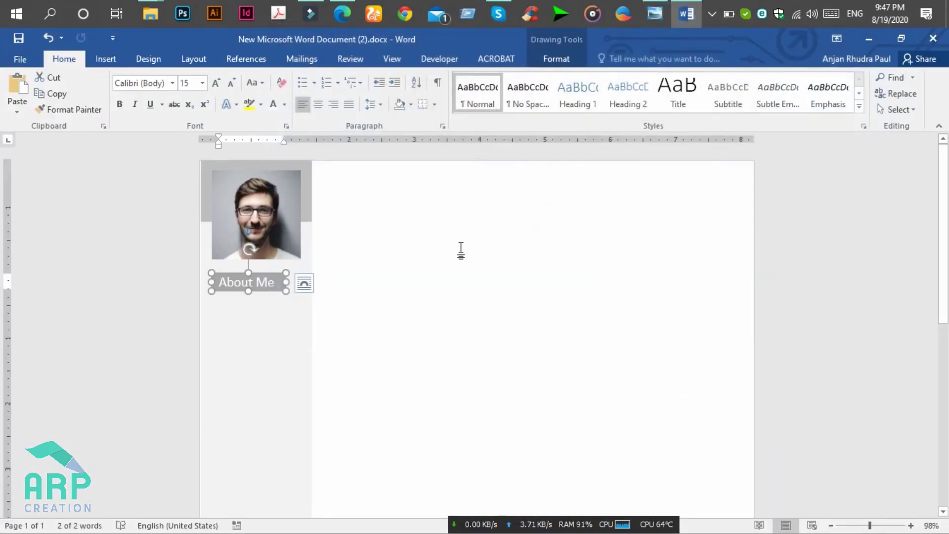
At 164% zoom, narrow the About Me box so it hugs its text.
{"action": "left_click_drag", "start_coordinate": [870, 525], "coordinate": [878, 526]}
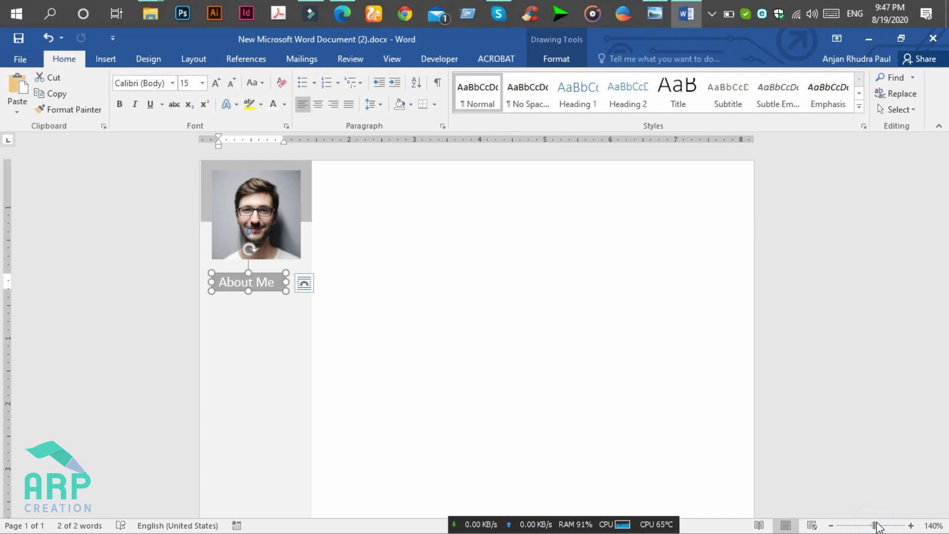
{"action": "scroll", "coordinate": [249, 335], "scroll_direction": "up", "scroll_amount": 1}
{"action": "scroll", "coordinate": [244, 324], "scroll_direction": "up", "scroll_amount": 1}
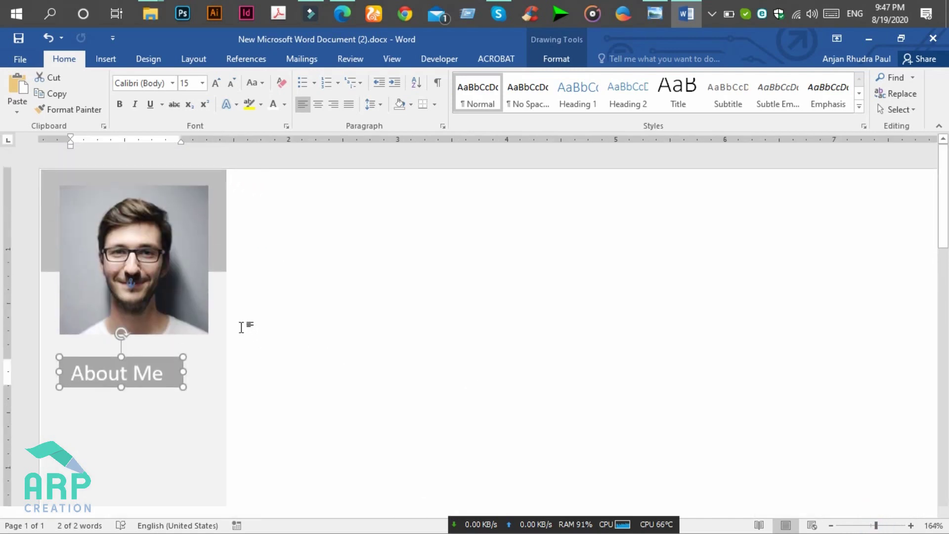
{"action": "left_click", "coordinate": [665, 6]}
{"action": "left_click", "coordinate": [665, 6]}
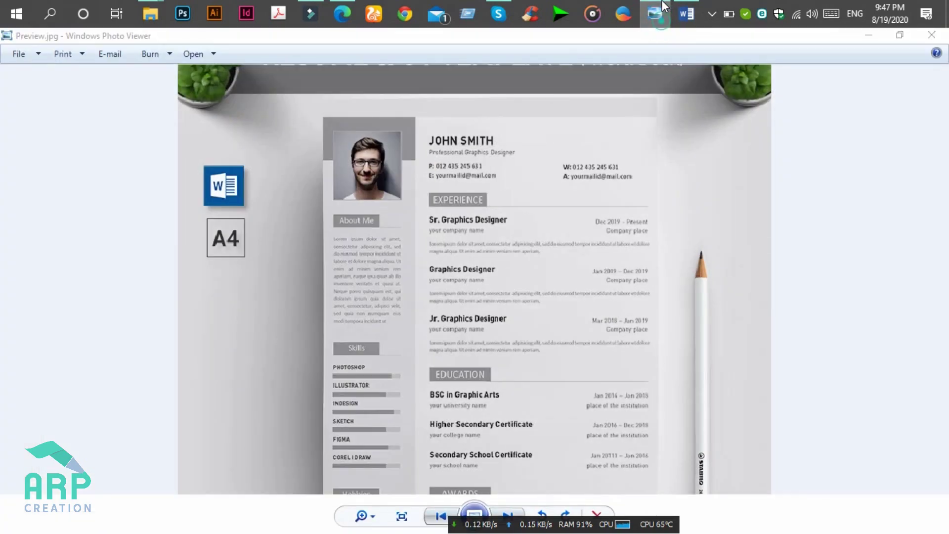
{"action": "left_click_drag", "start_coordinate": [180, 372], "coordinate": [169, 372]}
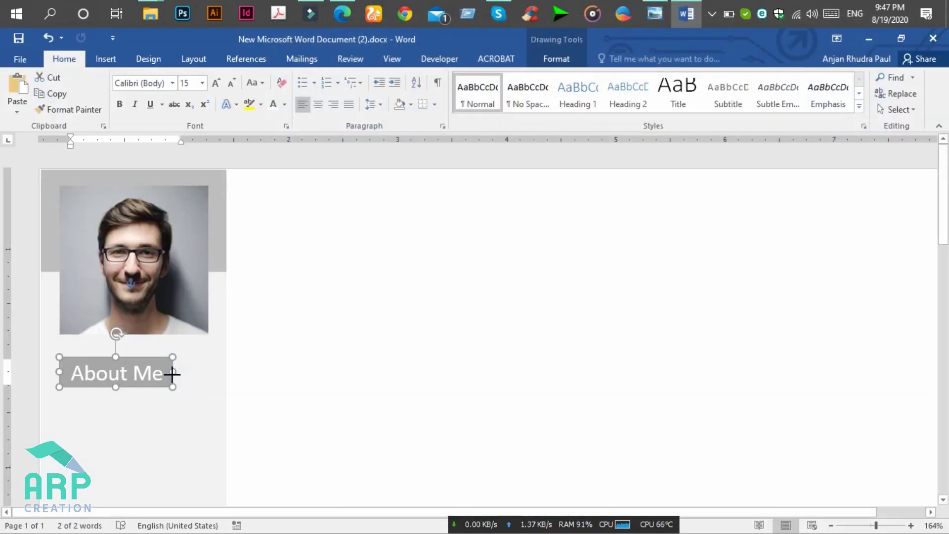
{"action": "left_click", "coordinate": [662, 6]}
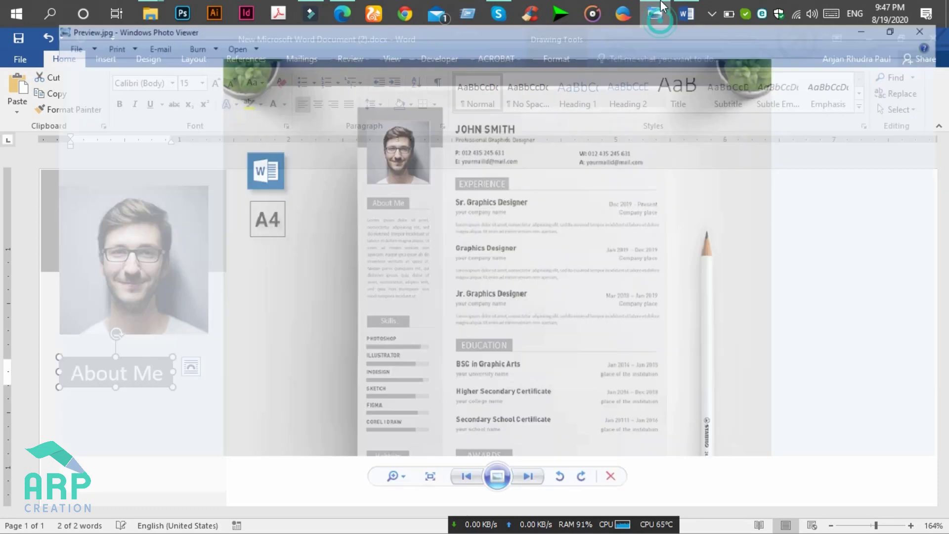
{"action": "left_click", "coordinate": [657, 13]}
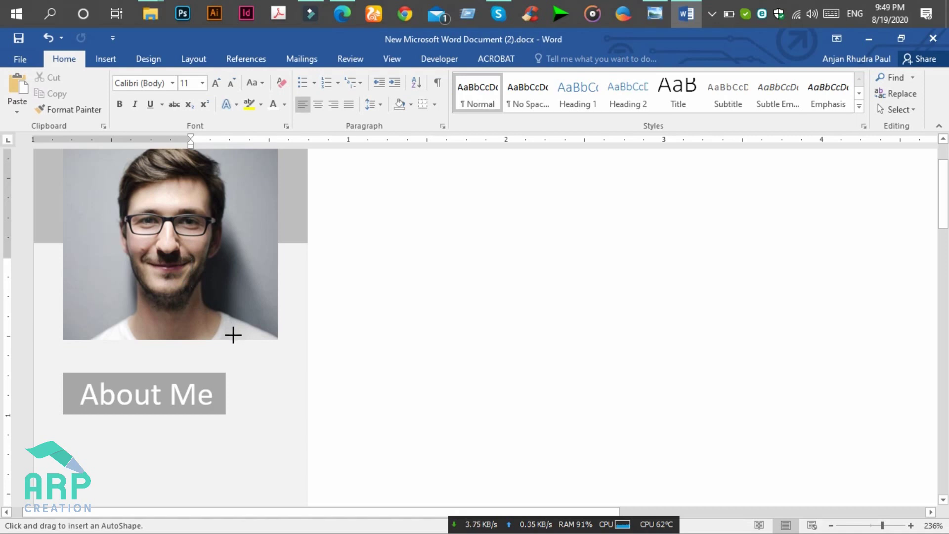
Draw a short horizontal line to the right of the About Me label.
{"action": "left_click", "coordinate": [106, 59]}
{"action": "left_click", "coordinate": [192, 110]}
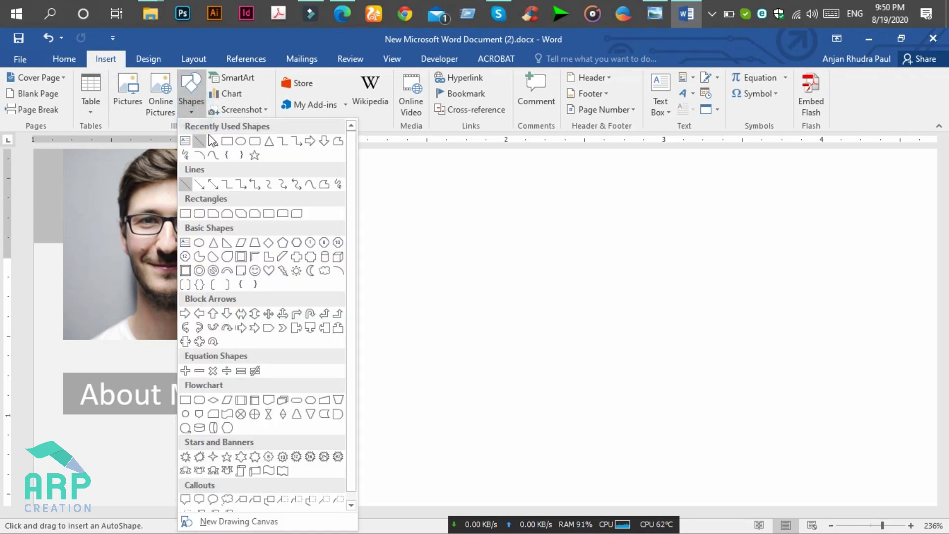
{"action": "left_click", "coordinate": [203, 142]}
{"action": "left_click_drag", "start_coordinate": [225, 415], "coordinate": [278, 414]}
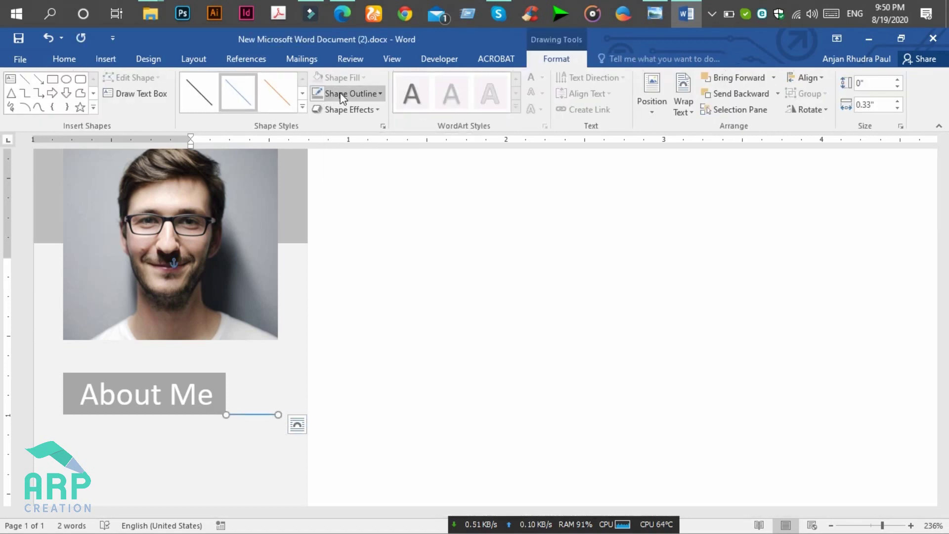
Colour the line White, Background 1, Darker 25%, nudge it into place, and view at 100%.
{"action": "left_click", "coordinate": [339, 93]}
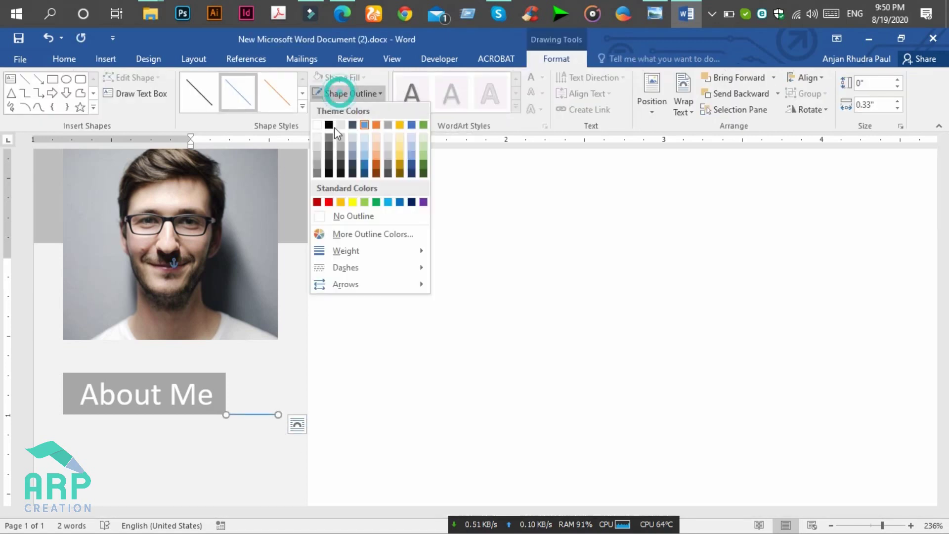
{"action": "left_click", "coordinate": [319, 163]}
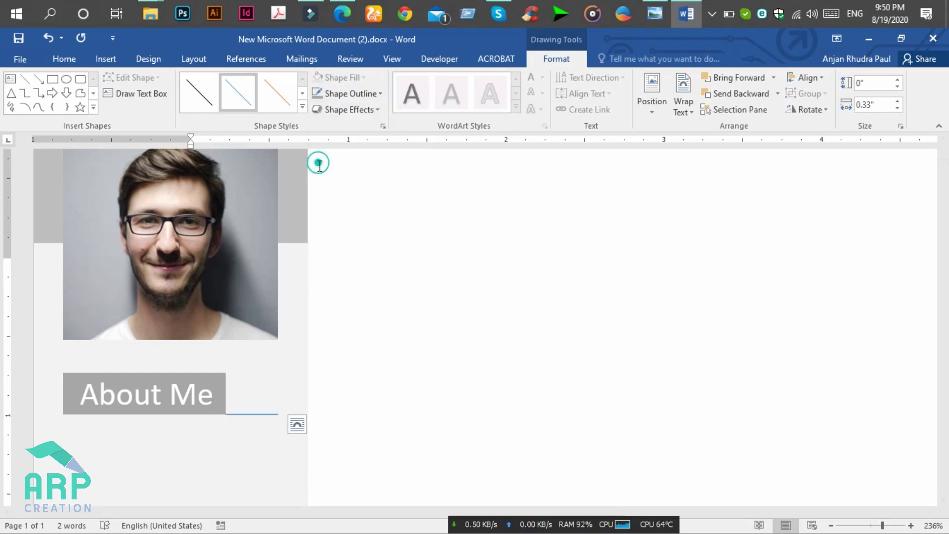
{"action": "left_click_drag", "start_coordinate": [249, 414], "coordinate": [246, 414]}
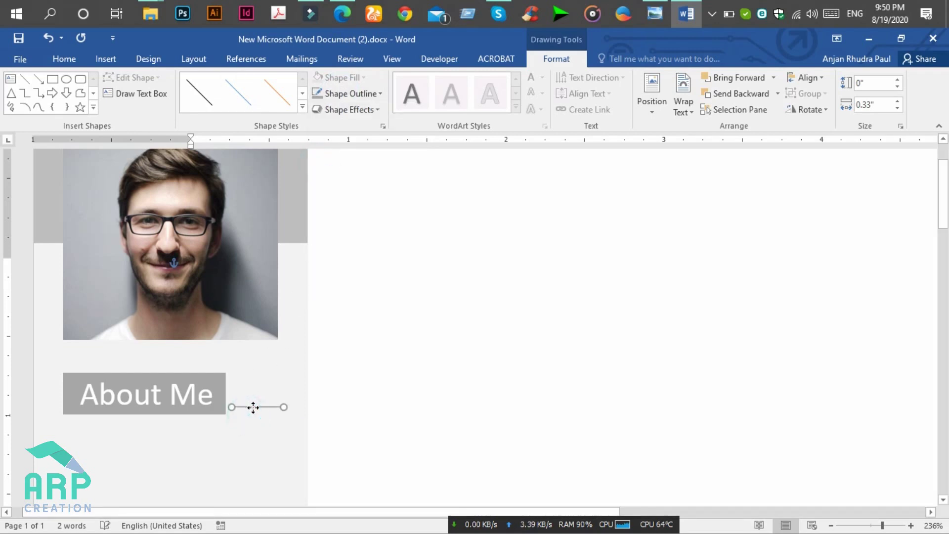
{"action": "left_click", "coordinate": [406, 362]}
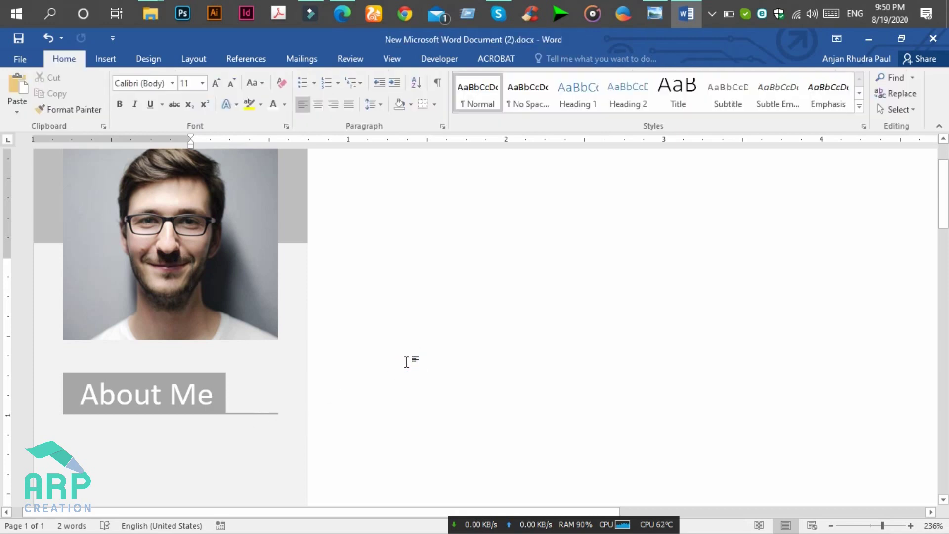
{"action": "left_click_drag", "start_coordinate": [883, 525], "coordinate": [871, 526]}
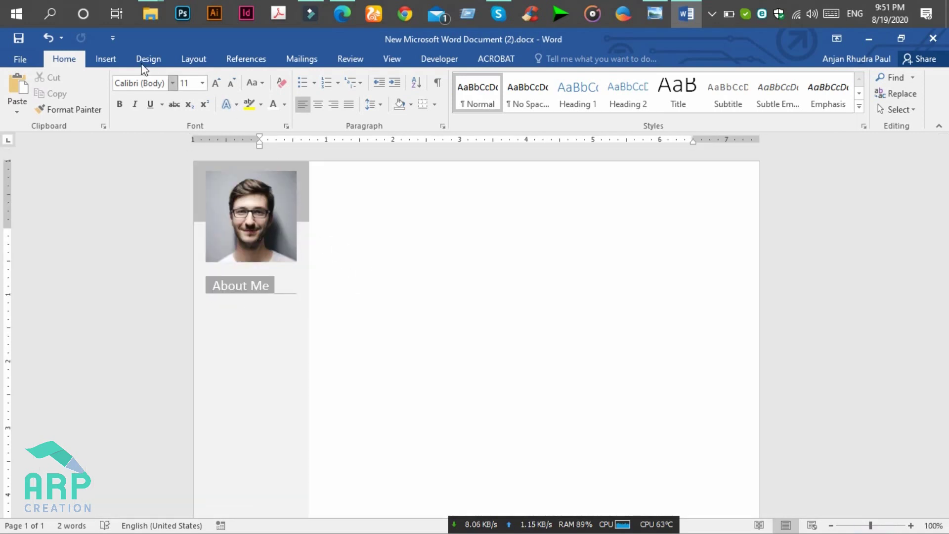
Insert a Simple Text Box below About Me, sized to the sidebar's width.
{"action": "left_click", "coordinate": [120, 61]}
{"action": "left_click", "coordinate": [661, 112]}
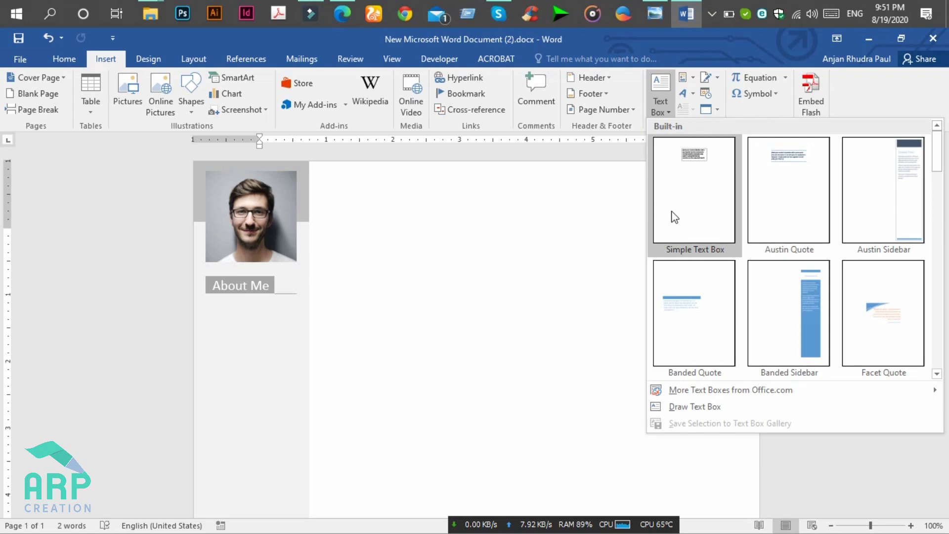
{"action": "left_click", "coordinate": [675, 217]}
{"action": "mouse_move", "coordinate": [450, 240]}
{"action": "left_mouse_down"}
{"action": "mouse_move", "coordinate": [272, 312]}
{"action": "mouse_move", "coordinate": [255, 300]}
{"action": "mouse_move", "coordinate": [265, 301]}
{"action": "left_mouse_up"}
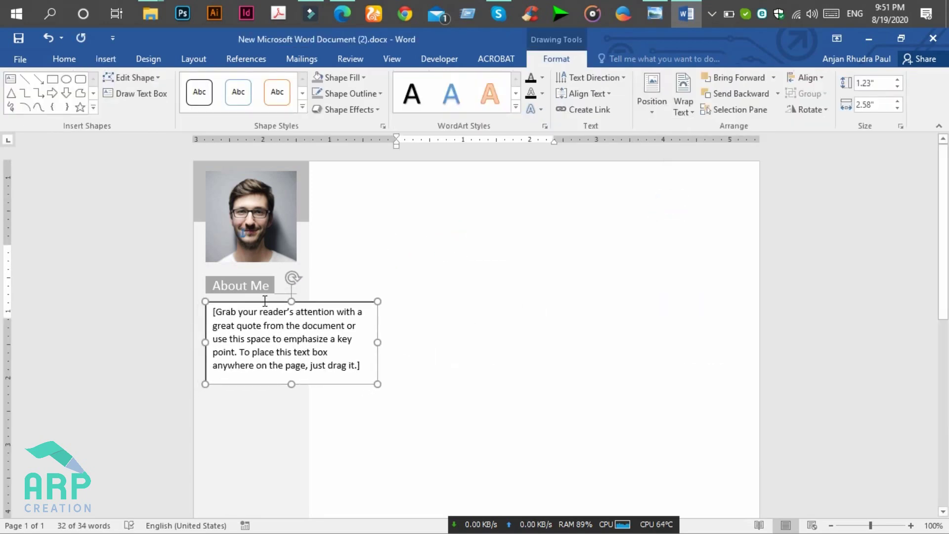
{"action": "mouse_move", "coordinate": [379, 384]}
{"action": "left_mouse_down"}
{"action": "mouse_move", "coordinate": [295, 421]}
{"action": "mouse_move", "coordinate": [296, 482]}
{"action": "mouse_move", "coordinate": [297, 474]}
{"action": "left_mouse_up"}
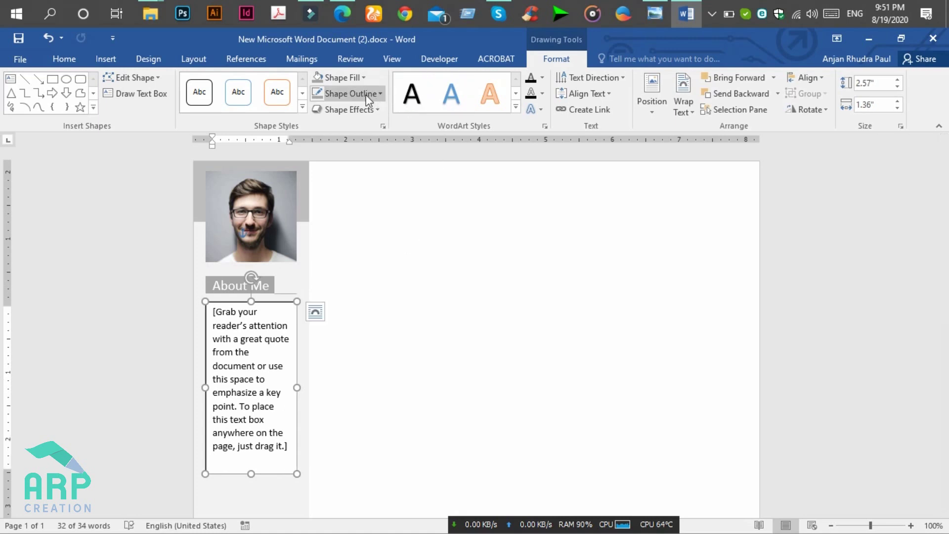
Give the text box No Fill and No Outline.
{"action": "left_click", "coordinate": [343, 77]}
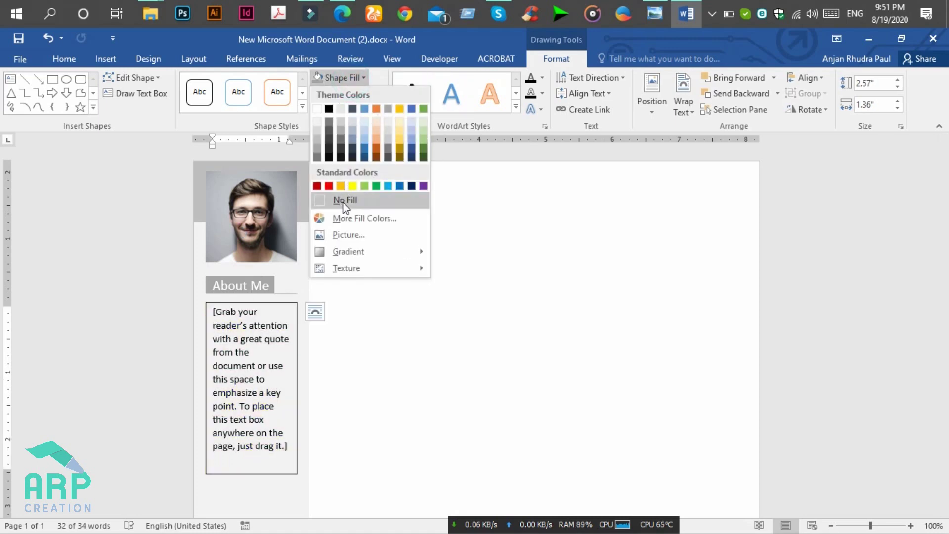
{"action": "left_click", "coordinate": [345, 205]}
{"action": "left_click", "coordinate": [351, 93]}
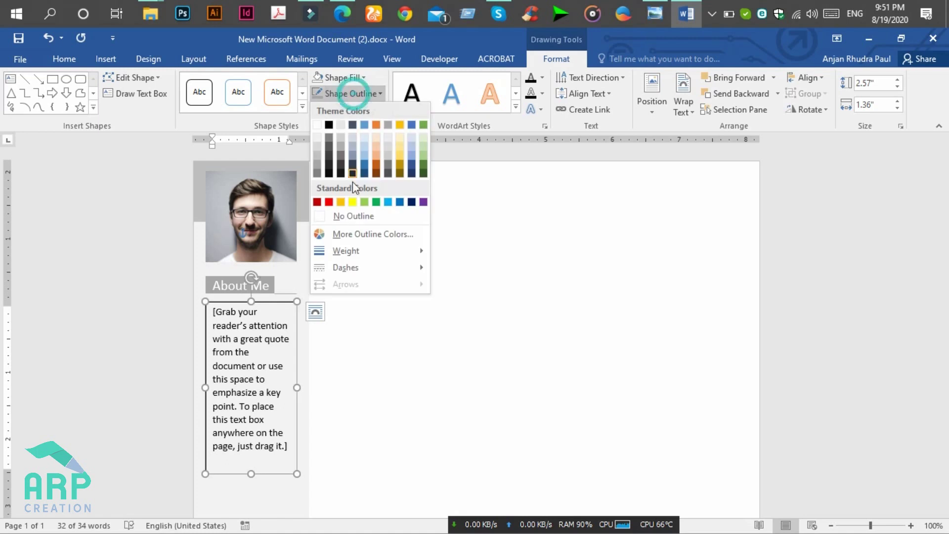
{"action": "left_click", "coordinate": [345, 216]}
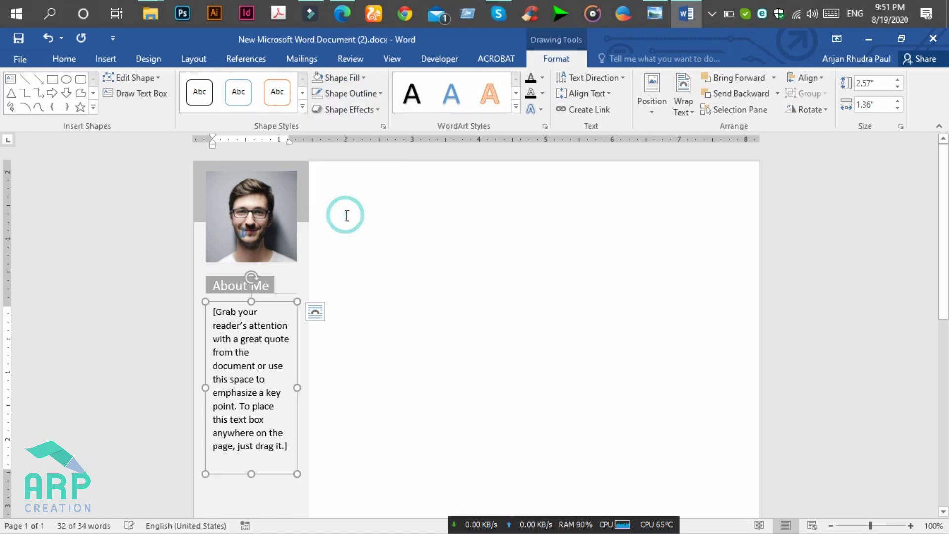
Set the placeholder paragraph to 9 pt, justified, and shorten the box to fit it.
{"action": "left_click", "coordinate": [70, 60]}
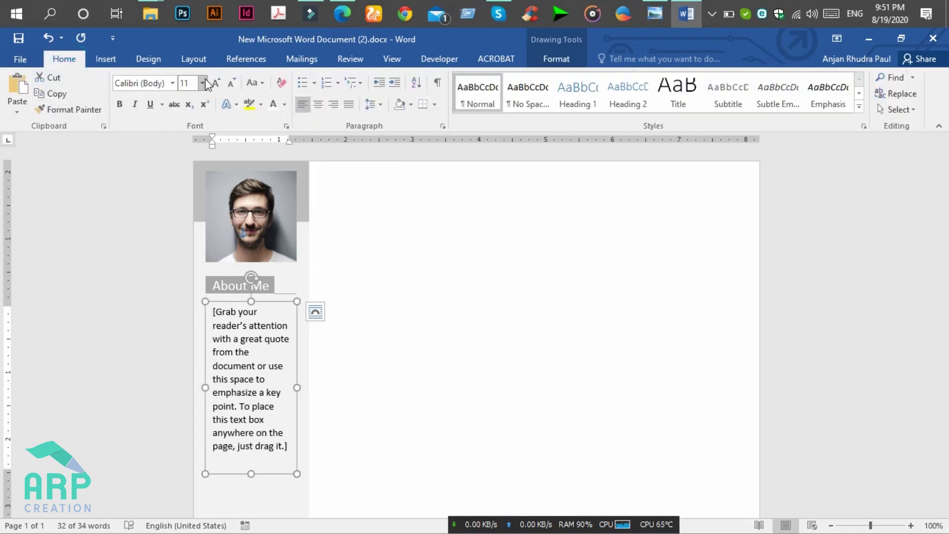
{"action": "left_click", "coordinate": [231, 82]}
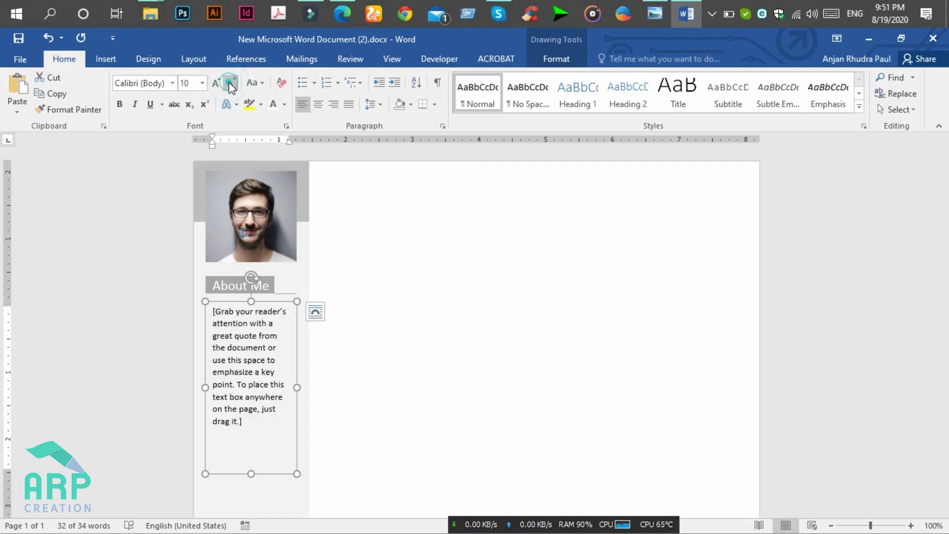
{"action": "left_click", "coordinate": [230, 82]}
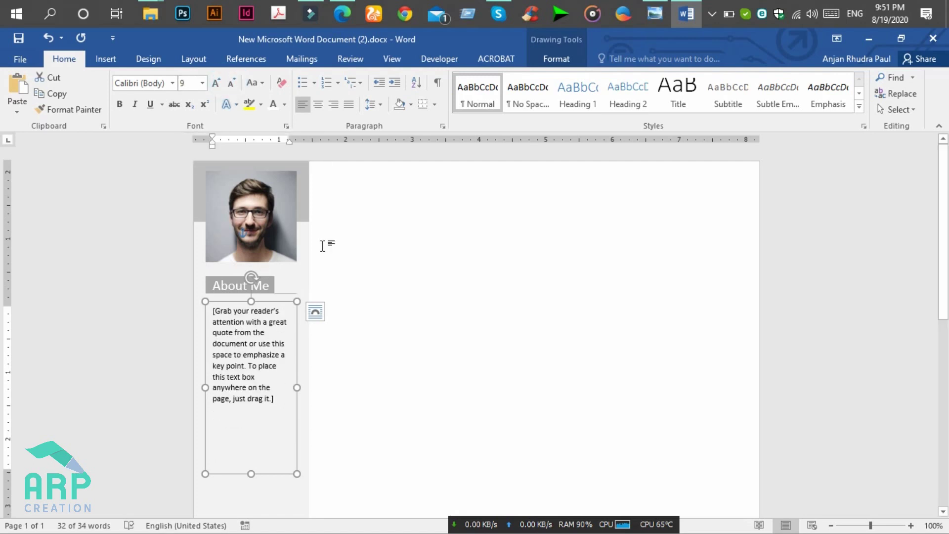
{"action": "left_click", "coordinate": [350, 105]}
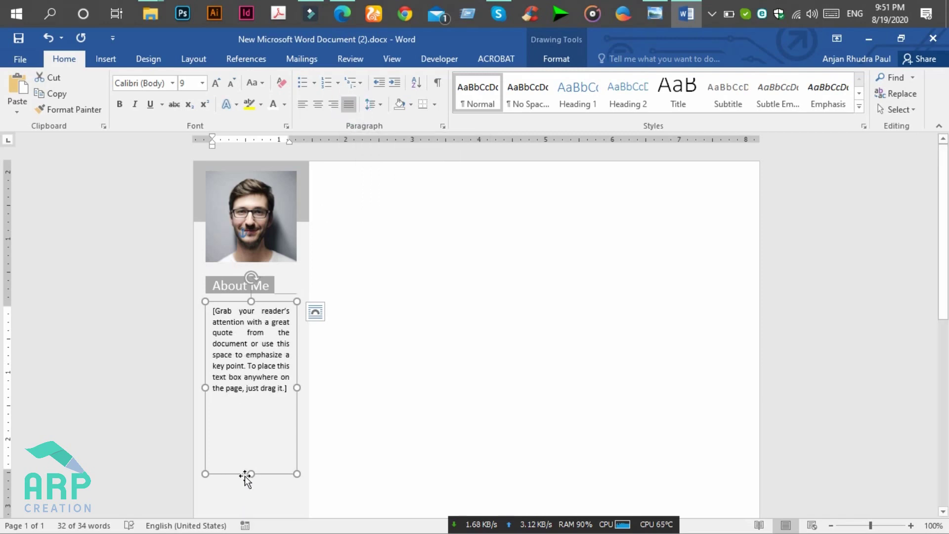
{"action": "left_click_drag", "start_coordinate": [251, 474], "coordinate": [254, 403]}
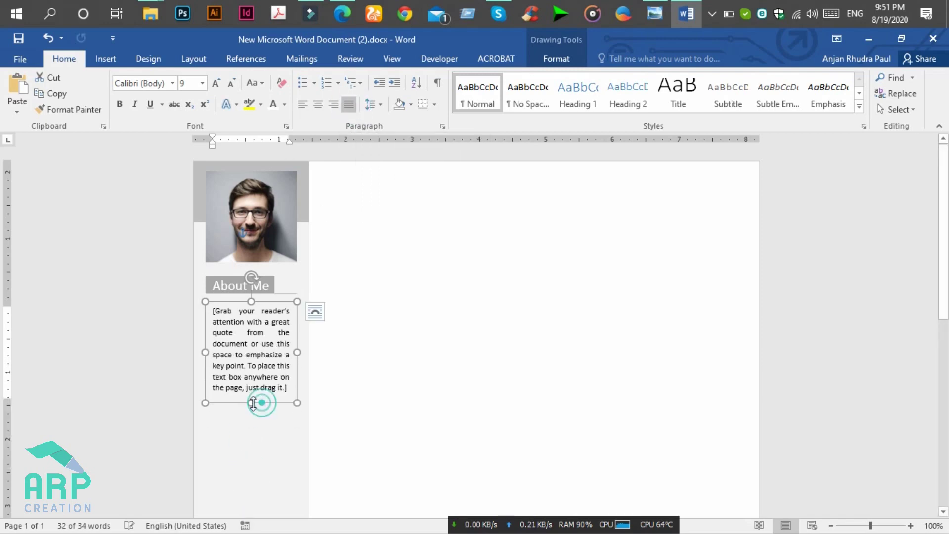
{"action": "left_click", "coordinate": [660, 15]}
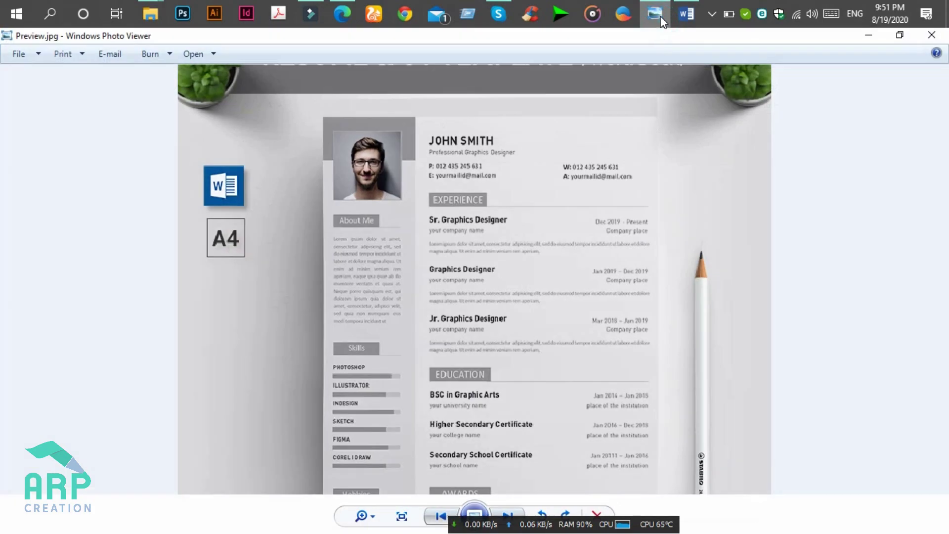
Compare the resume against Preview.jpg and scroll to the sidebar's top block.
{"action": "left_click", "coordinate": [661, 17]}
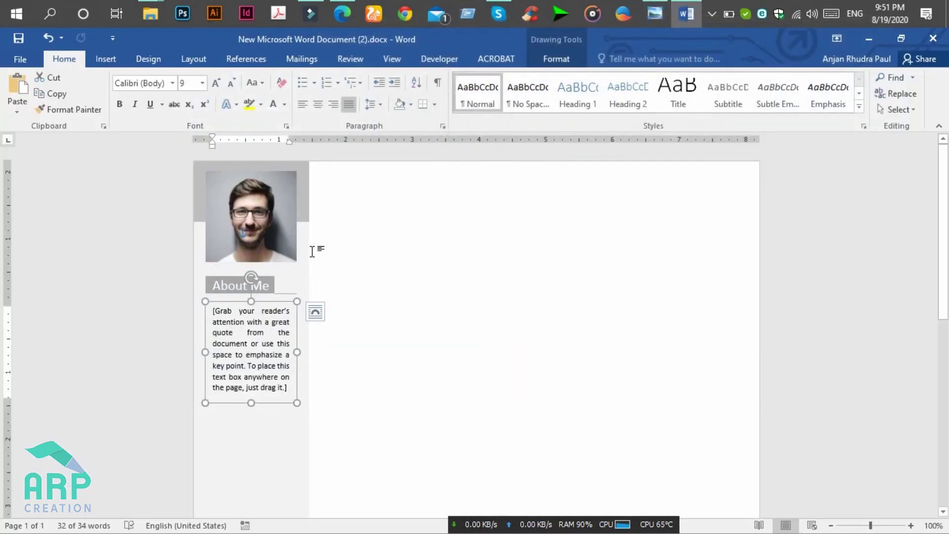
{"action": "left_click", "coordinate": [665, 10]}
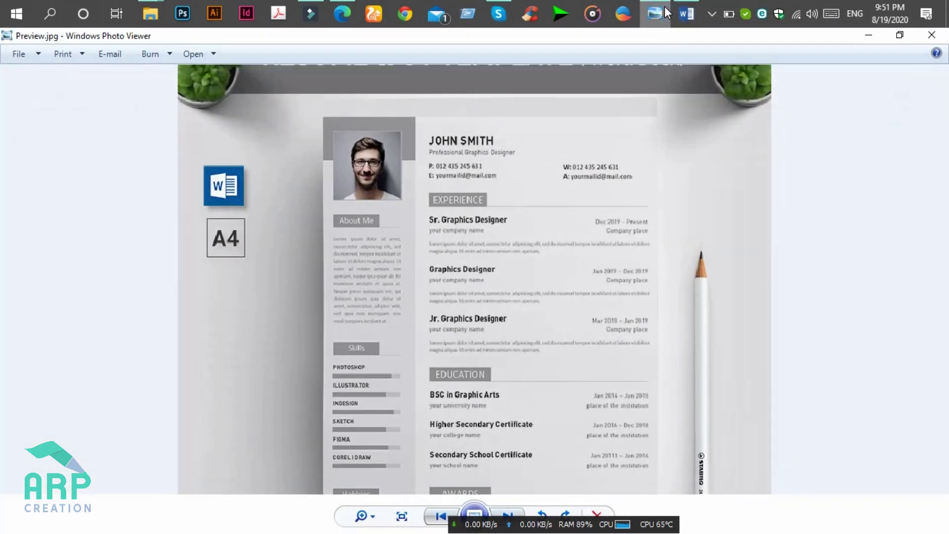
{"action": "left_click", "coordinate": [665, 6]}
{"action": "scroll", "coordinate": [333, 261], "scroll_direction": "down", "scroll_amount": 1}
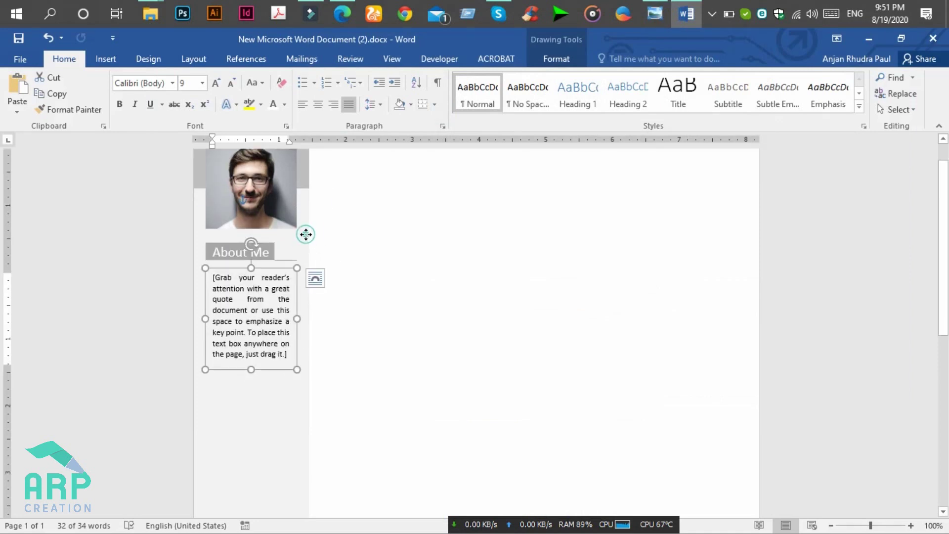
Fill the top sidebar block behind the photo with a custom RGB 224 grey.
{"action": "left_click", "coordinate": [303, 191]}
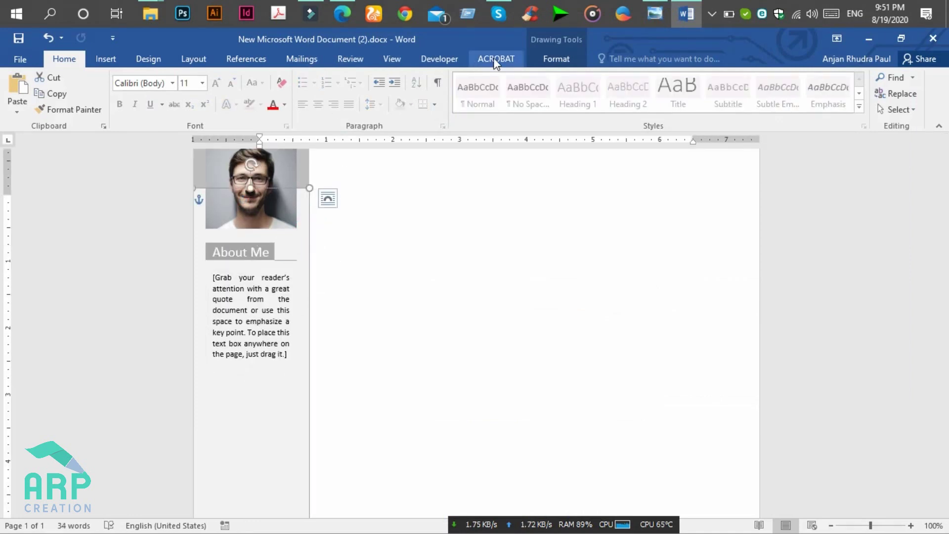
{"action": "left_click", "coordinate": [566, 58]}
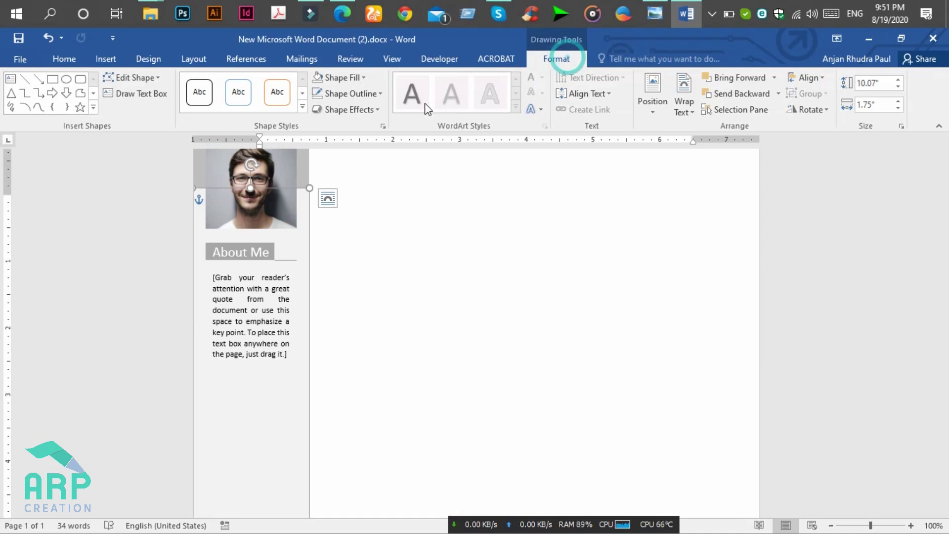
{"action": "left_click", "coordinate": [343, 77]}
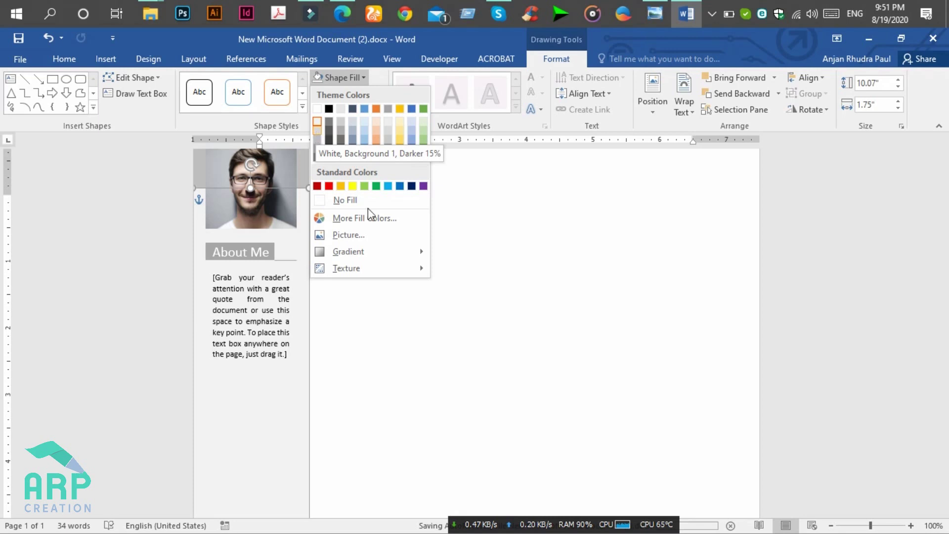
{"action": "left_click", "coordinate": [405, 220]}
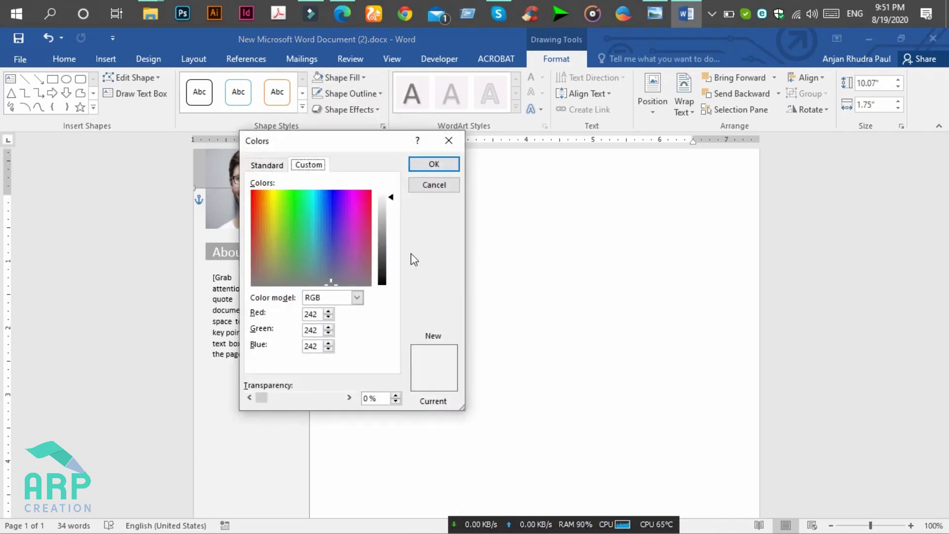
{"action": "left_click_drag", "start_coordinate": [392, 199], "coordinate": [391, 204]}
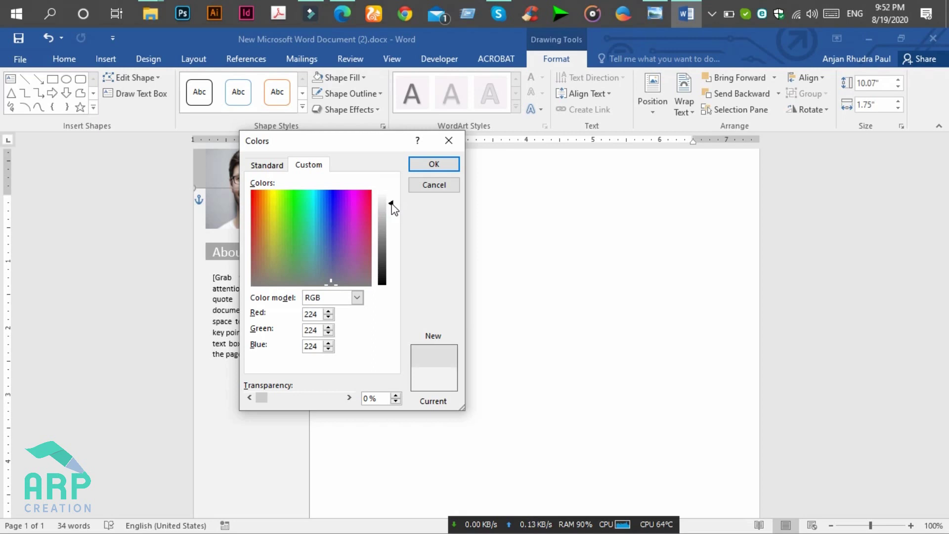
{"action": "left_click", "coordinate": [447, 164]}
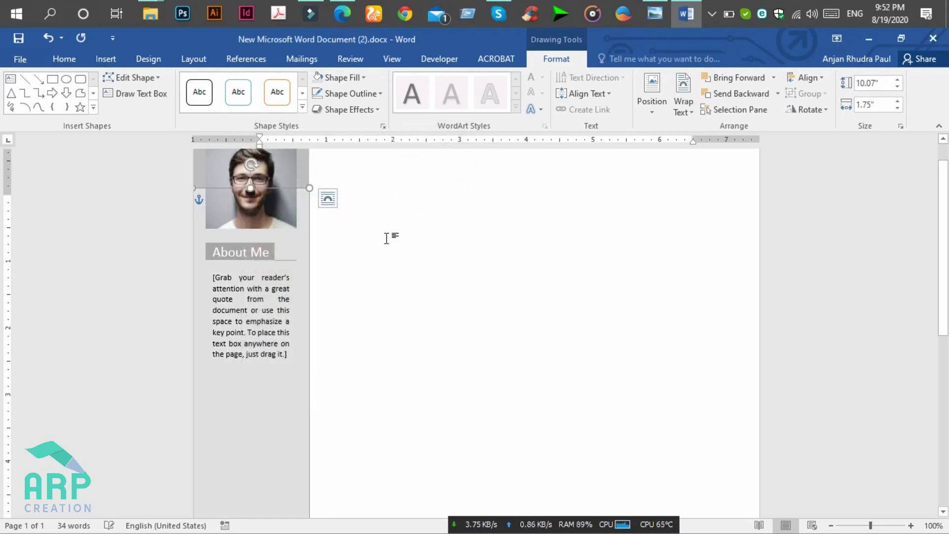
{"action": "left_click", "coordinate": [379, 253]}
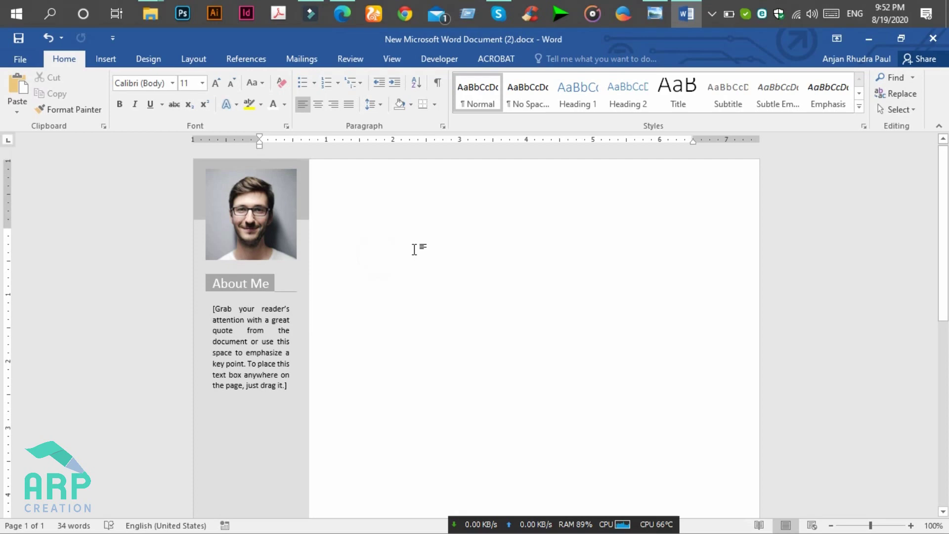
{"action": "left_click", "coordinate": [663, 17]}
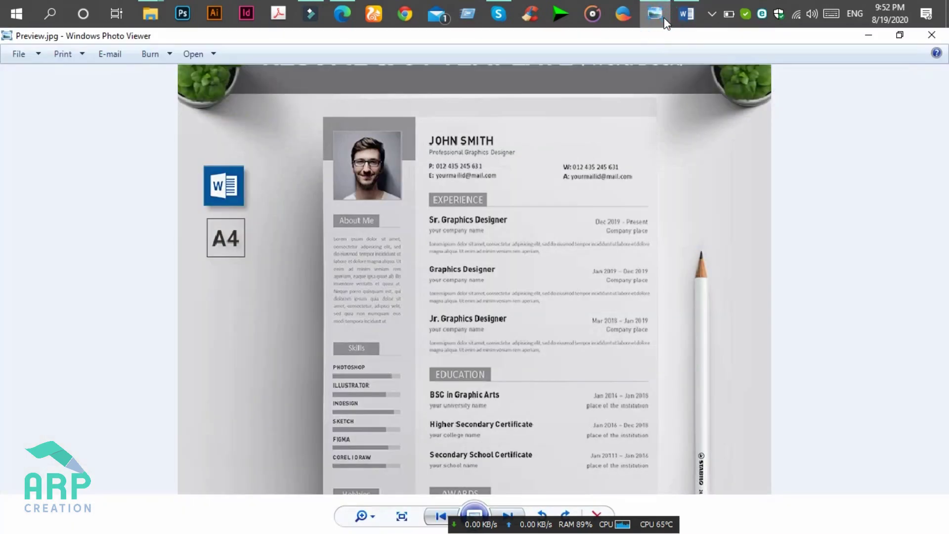
Apply a darker grey theme fill to the band behind the profile photo.
{"action": "left_click", "coordinate": [663, 17]}
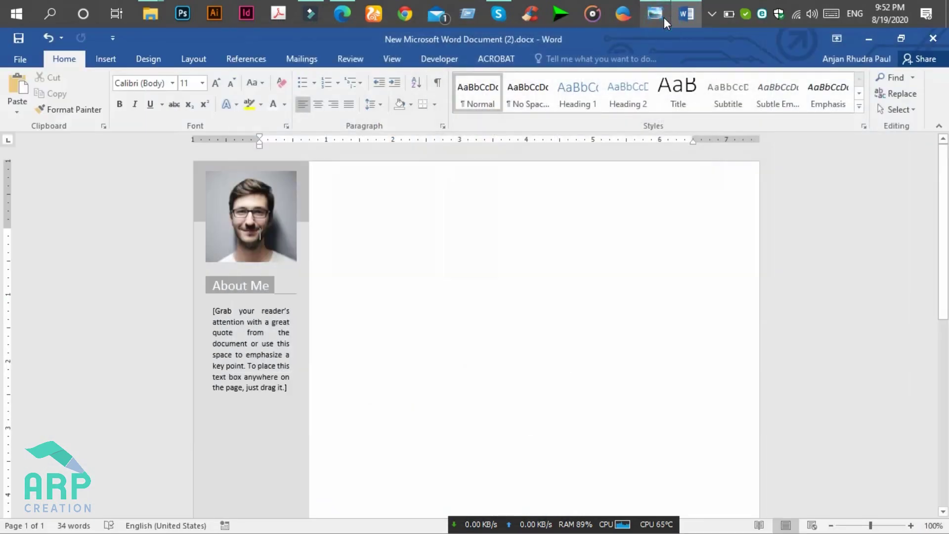
{"action": "left_click", "coordinate": [306, 181]}
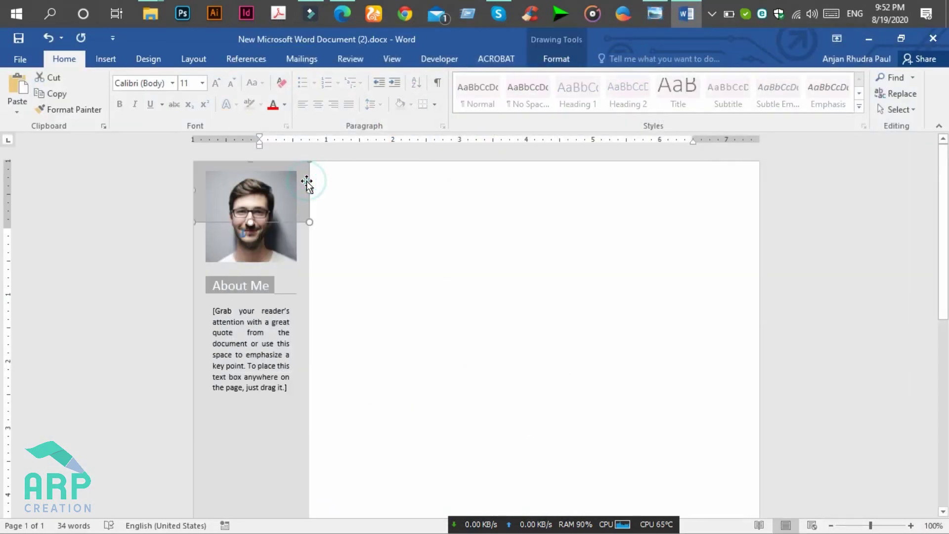
{"action": "left_click", "coordinate": [550, 59]}
{"action": "left_click", "coordinate": [341, 78]}
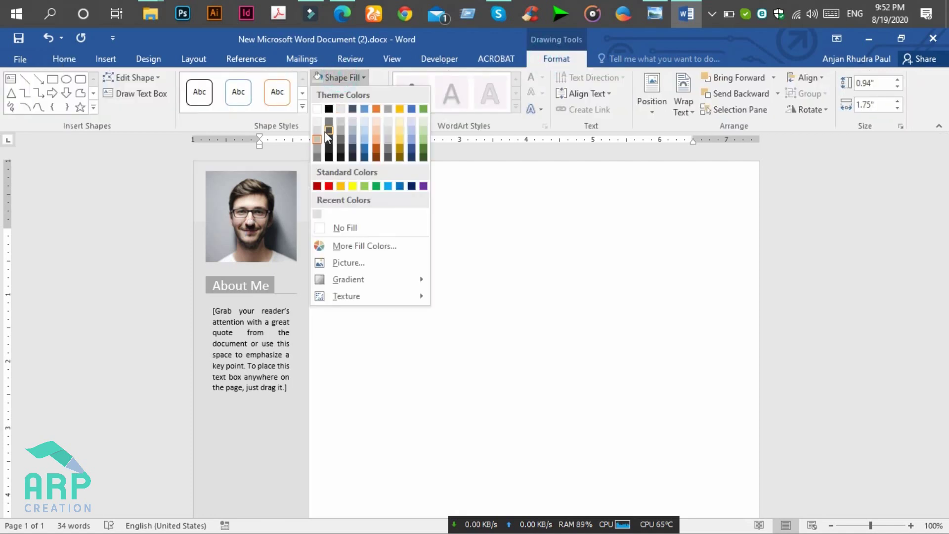
{"action": "left_click", "coordinate": [317, 146]}
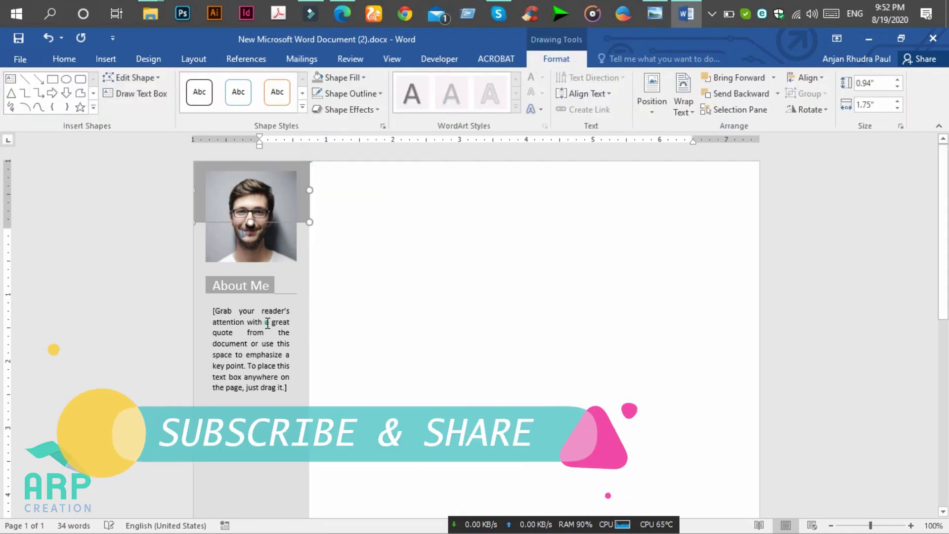
{"action": "left_click", "coordinate": [252, 346]}
{"action": "mouse_move", "coordinate": [654, 14]}
{"action": "left_click", "coordinate": [652, 2]}
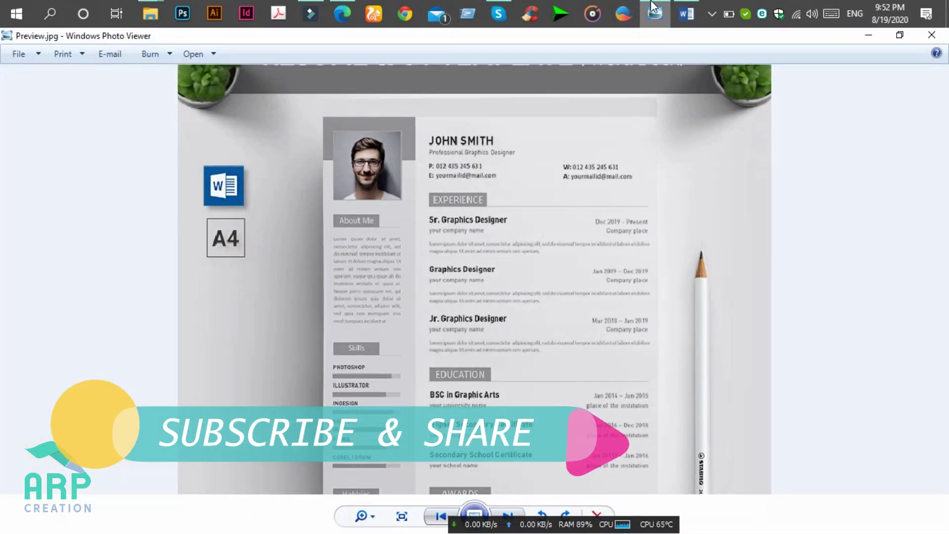
{"action": "left_click", "coordinate": [652, 5]}
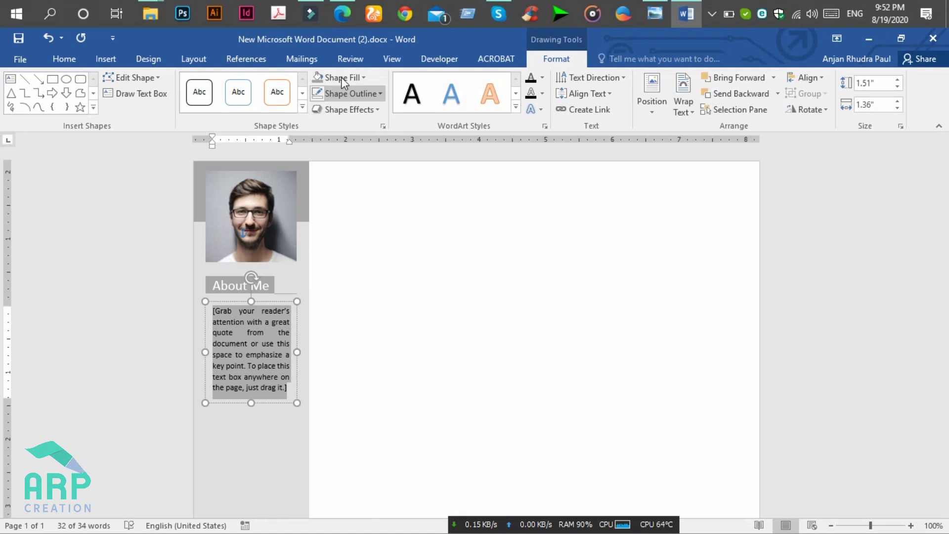
Make the About Me quote text grey.
{"action": "left_click", "coordinate": [65, 60]}
{"action": "left_click", "coordinate": [285, 104]}
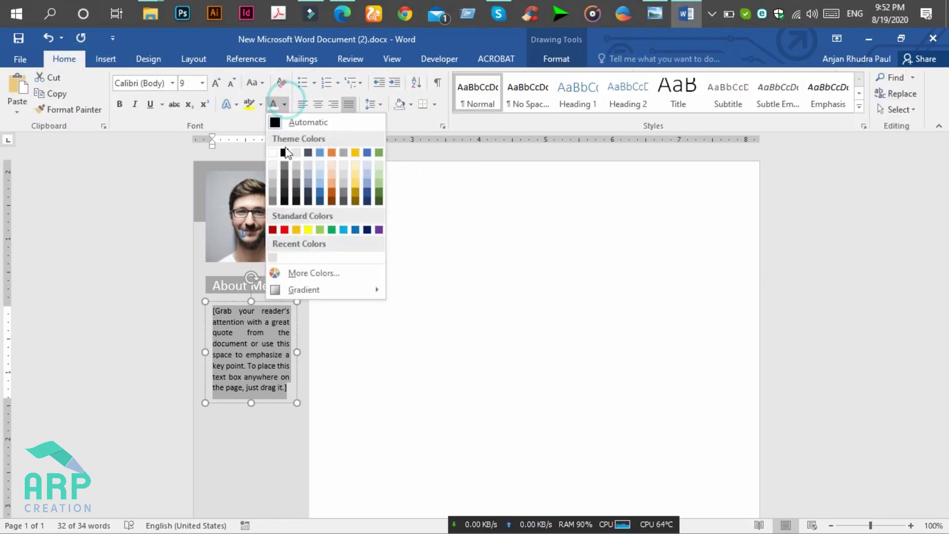
{"action": "left_click", "coordinate": [275, 198]}
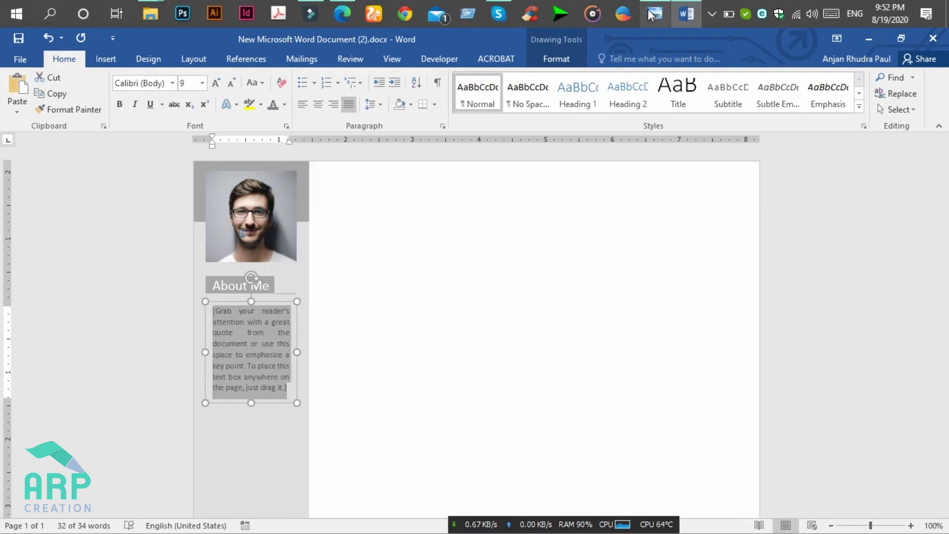
{"action": "left_click", "coordinate": [648, 9]}
{"action": "left_click", "coordinate": [648, 9]}
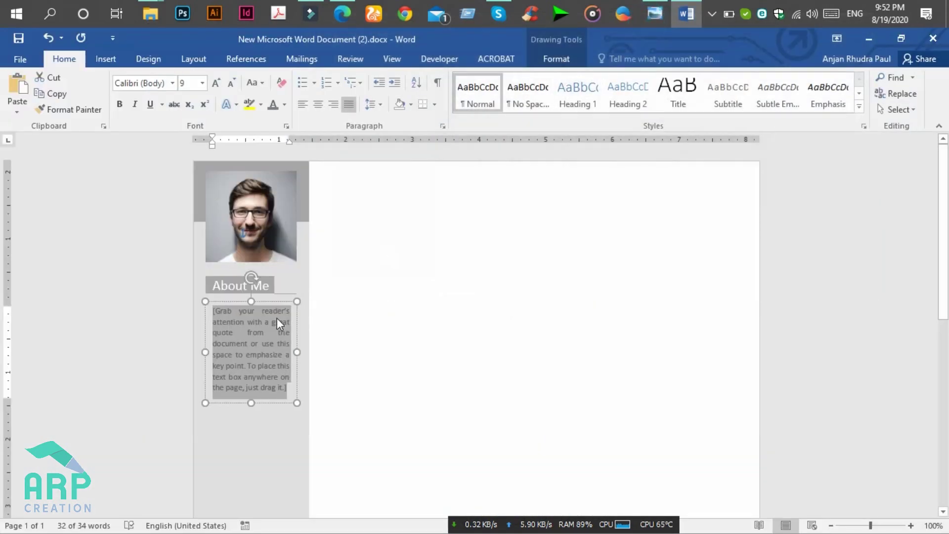
Set all four inner margins of the quote text box to 0", keeping top alignment.
{"action": "right_click", "coordinate": [294, 314]}
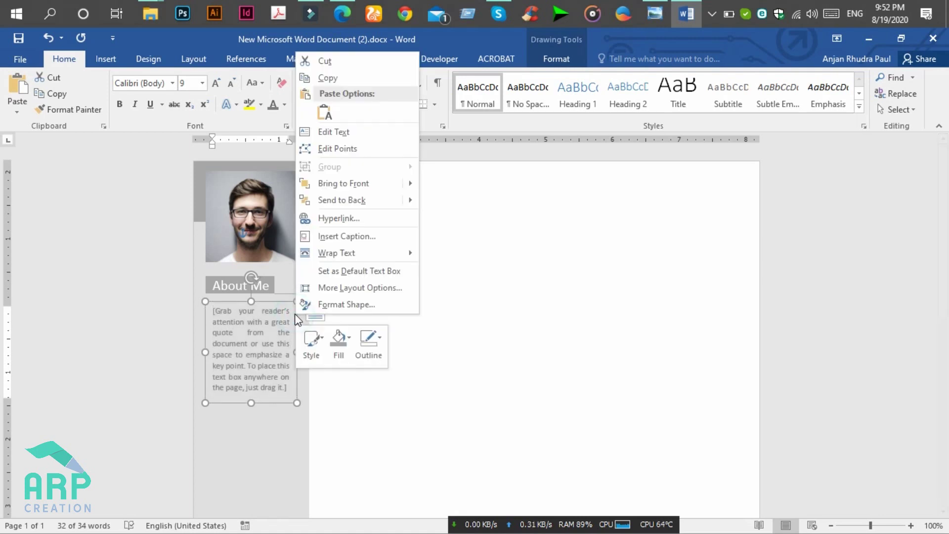
{"action": "left_click", "coordinate": [346, 306]}
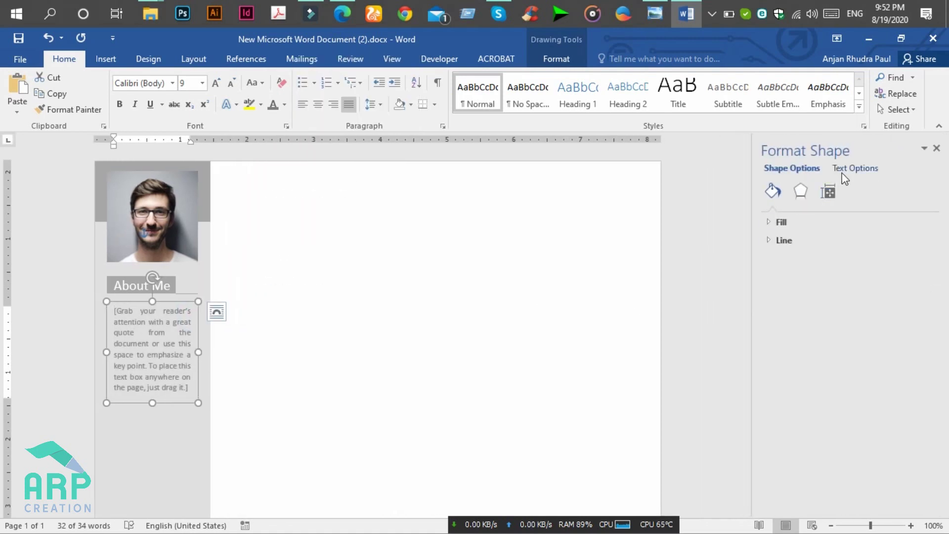
{"action": "left_click", "coordinate": [843, 169]}
{"action": "left_click", "coordinate": [828, 191]}
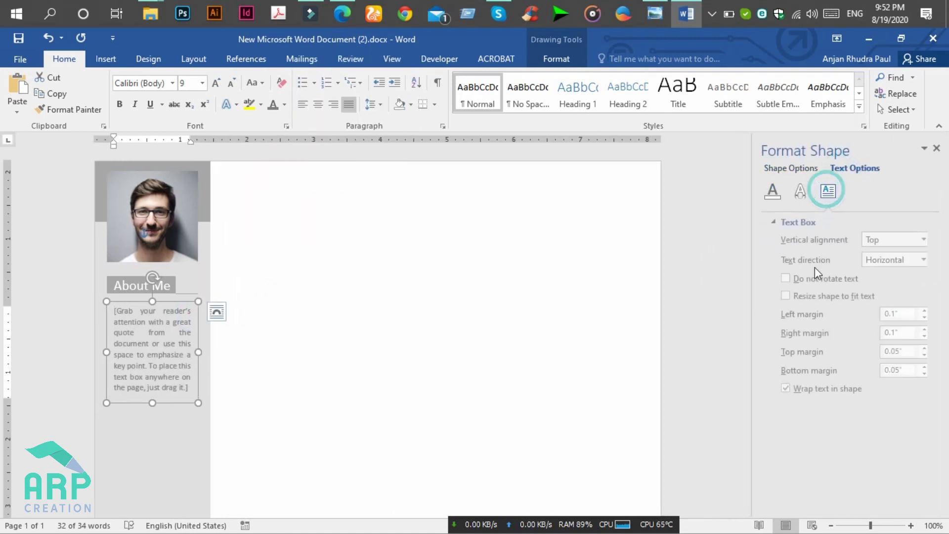
{"action": "left_click", "coordinate": [920, 317]}
{"action": "left_click", "coordinate": [921, 337]}
{"action": "left_click", "coordinate": [920, 355]}
{"action": "left_click", "coordinate": [920, 374]}
{"action": "left_click", "coordinate": [889, 242]}
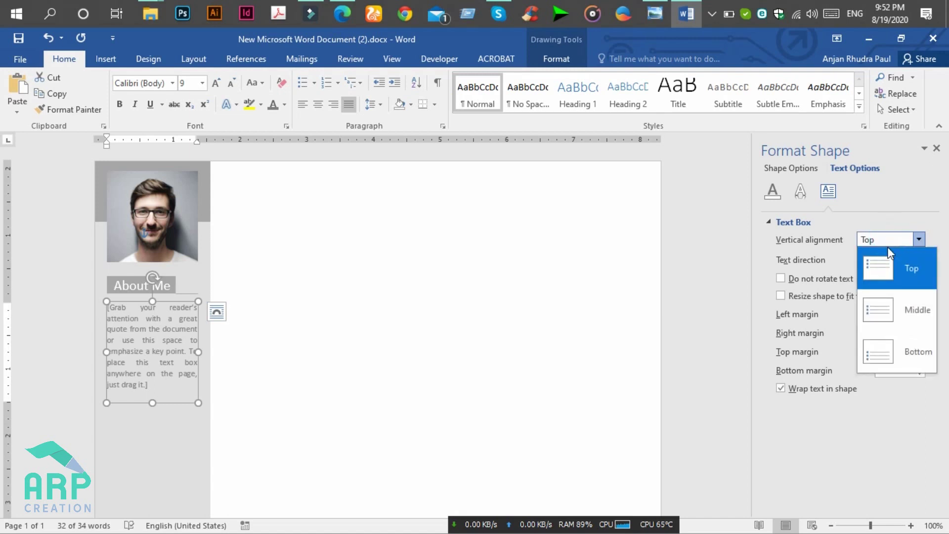
{"action": "left_click", "coordinate": [886, 242]}
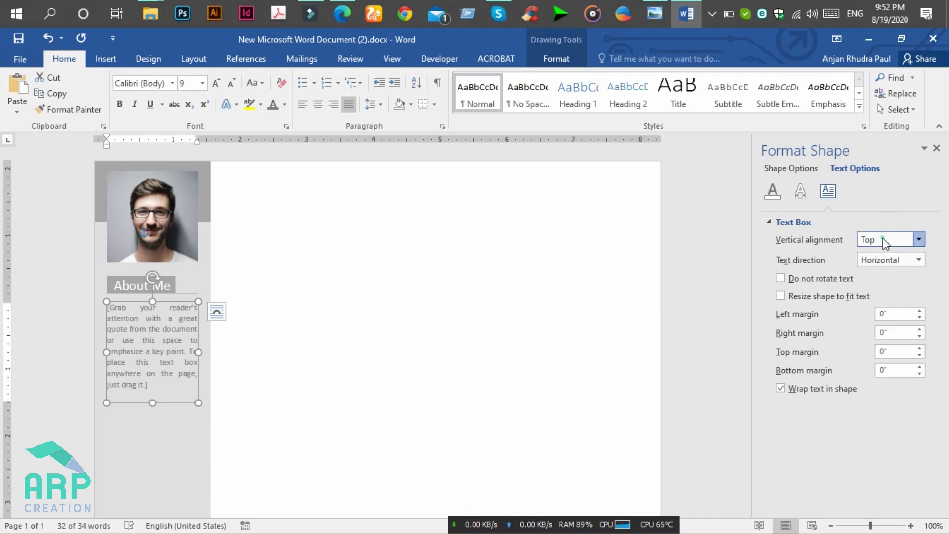
{"action": "left_click", "coordinate": [937, 149]}
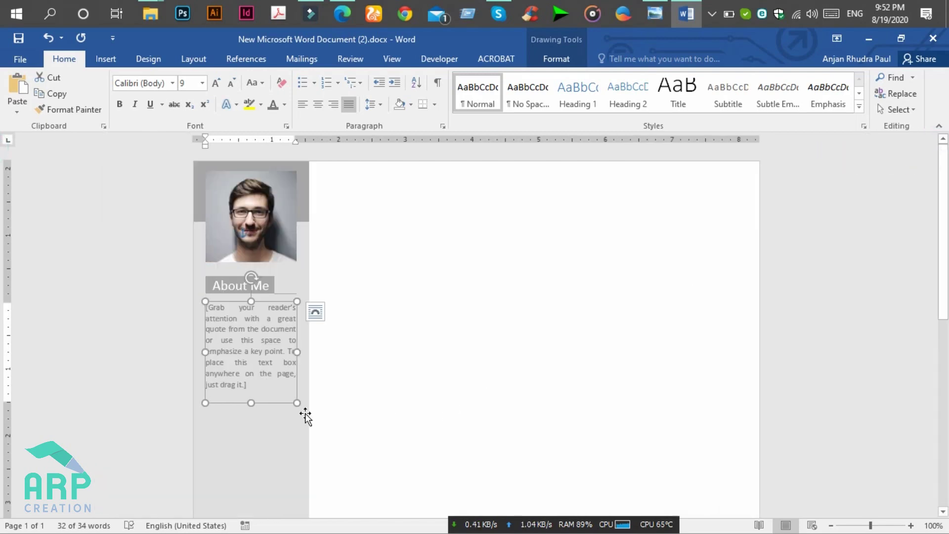
{"action": "left_click", "coordinate": [352, 384]}
{"action": "scroll", "coordinate": [368, 390], "scroll_direction": "down", "scroll_amount": 1}
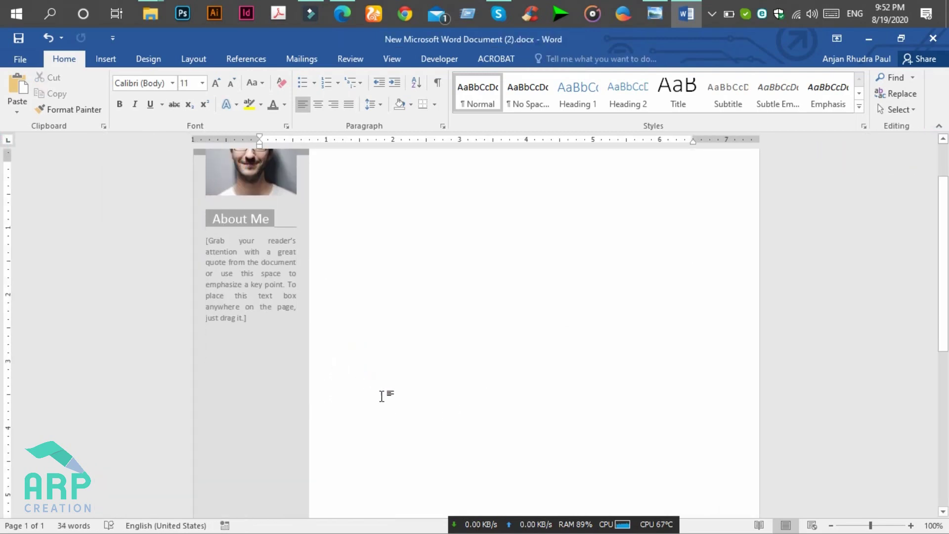
Zoom to 140% and Ctrl+drag a copy of the About Me heading below the quote text.
{"action": "left_click", "coordinate": [668, 2]}
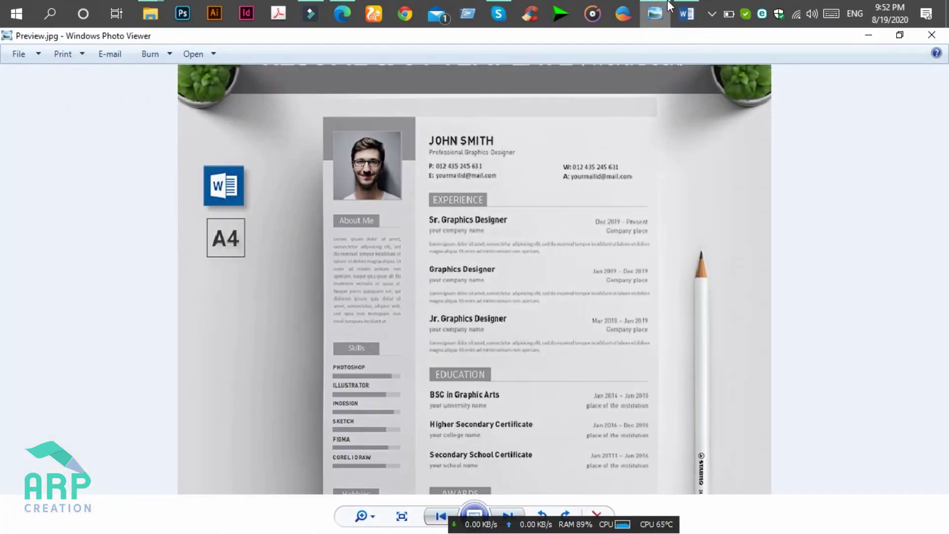
{"action": "left_click", "coordinate": [686, 13]}
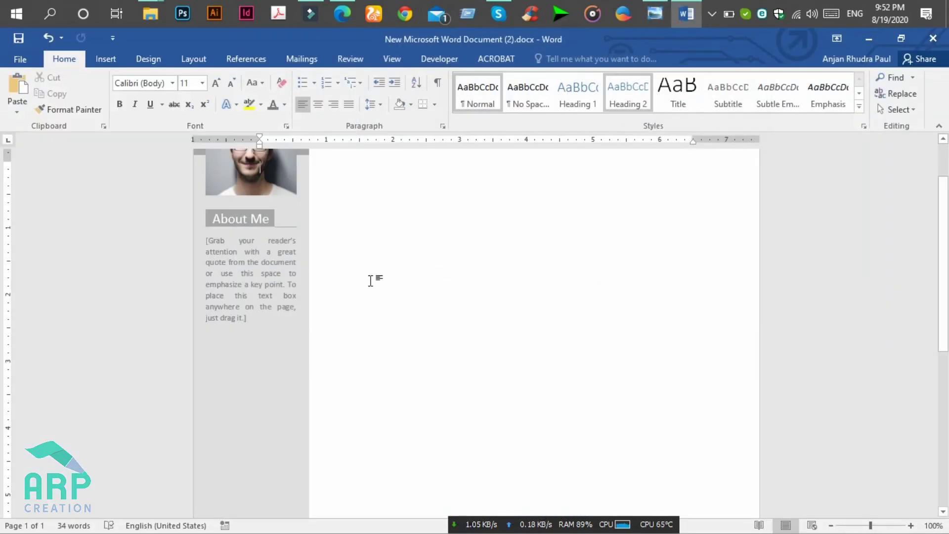
{"action": "left_click", "coordinate": [269, 218]}
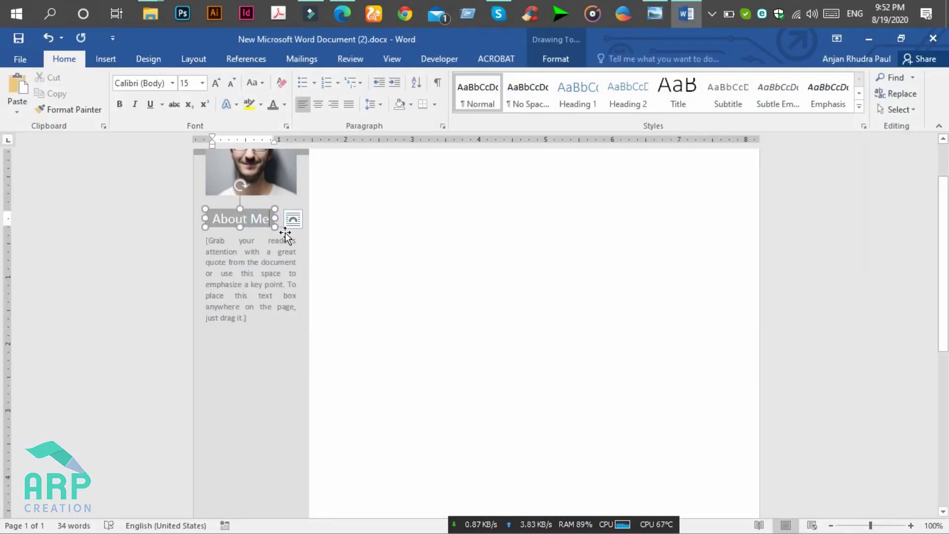
{"action": "left_click_drag", "start_coordinate": [871, 525], "coordinate": [874, 525]}
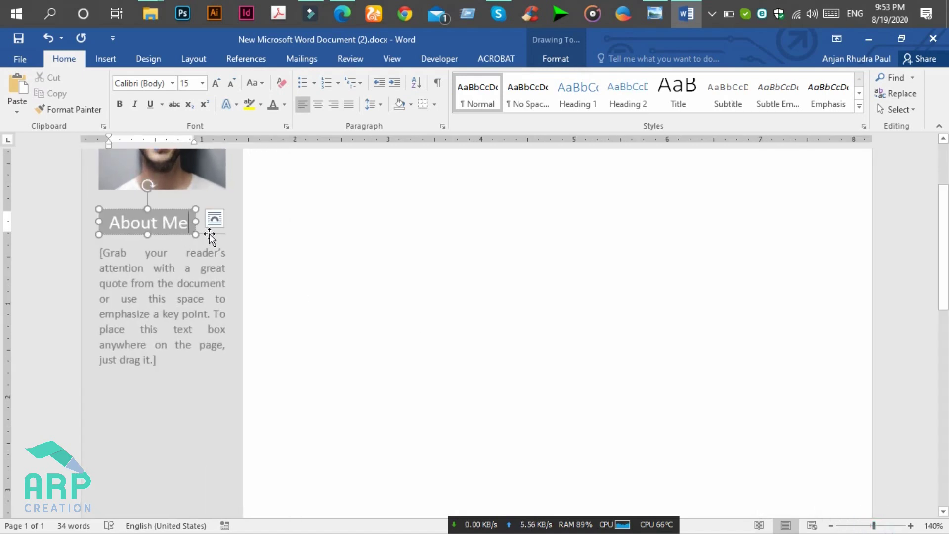
{"action": "left_click", "coordinate": [209, 233]}
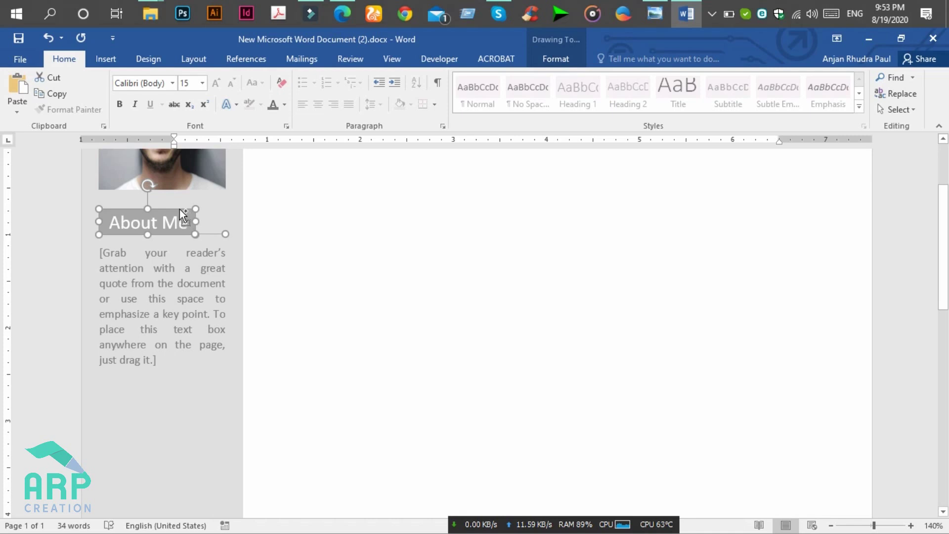
{"action": "left_click_drag", "start_coordinate": [180, 210], "coordinate": [192, 280]}
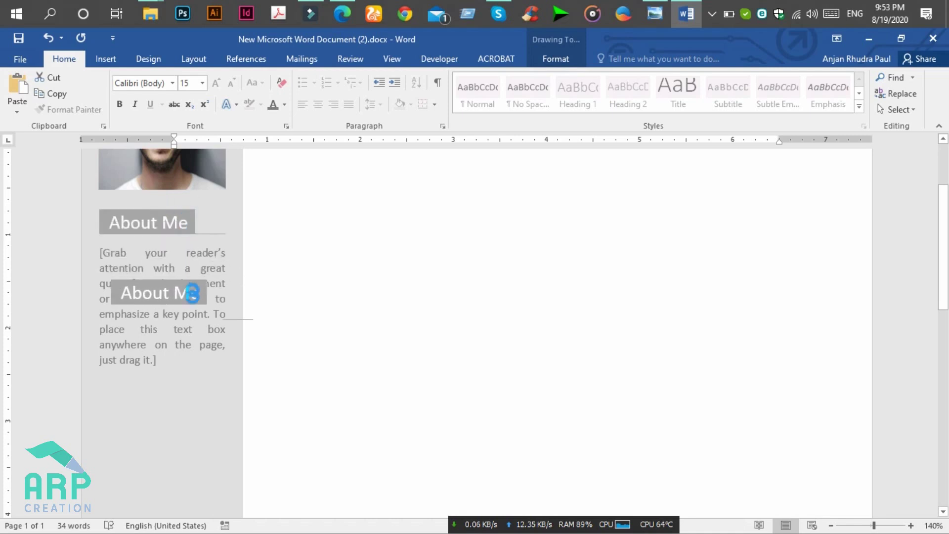
{"action": "left_click_drag", "start_coordinate": [192, 290], "coordinate": [179, 383]}
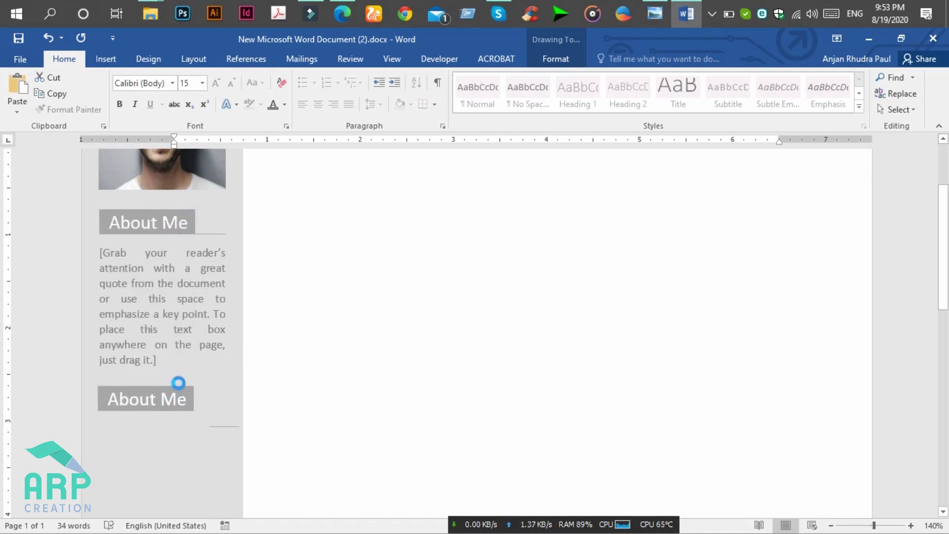
{"action": "left_click_drag", "start_coordinate": [180, 383], "coordinate": [180, 384]}
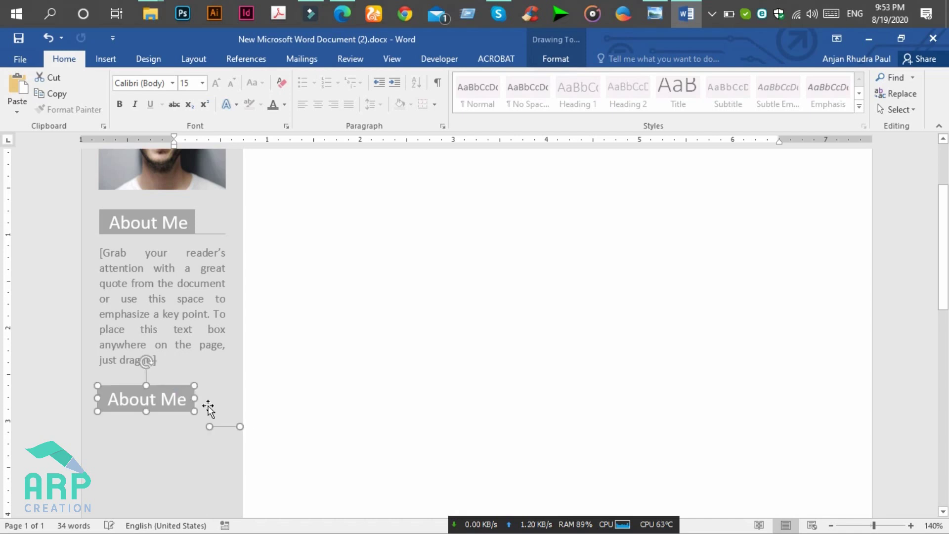
{"action": "left_click", "coordinate": [278, 422]}
Move the heading copy further down the sidebar and select its text.
{"action": "scroll", "coordinate": [201, 382], "scroll_direction": "down", "scroll_amount": 2}
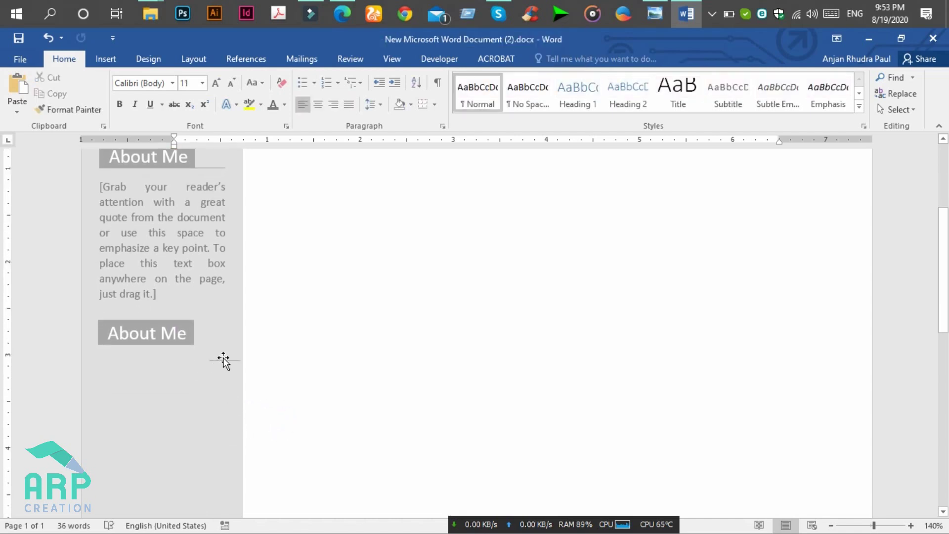
{"action": "left_click", "coordinate": [193, 332]}
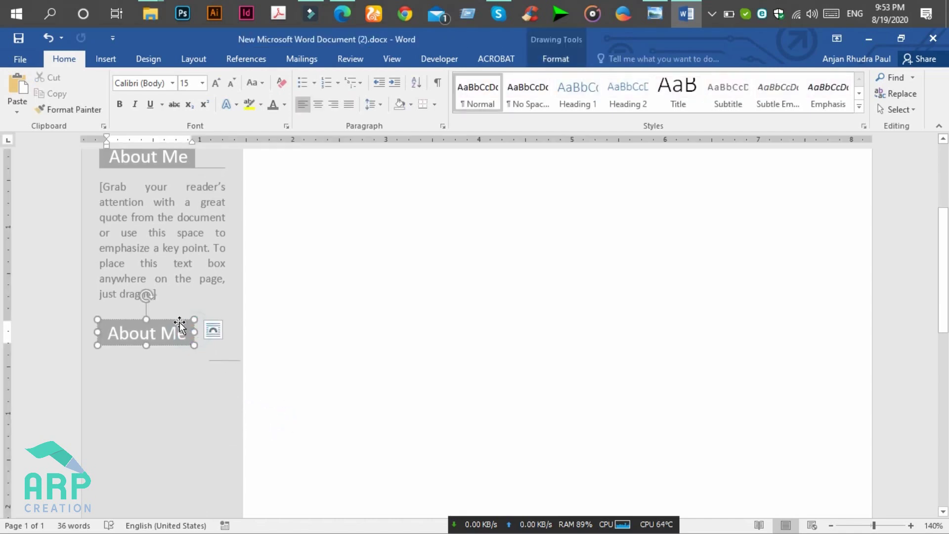
{"action": "left_click_drag", "start_coordinate": [179, 322], "coordinate": [179, 364]}
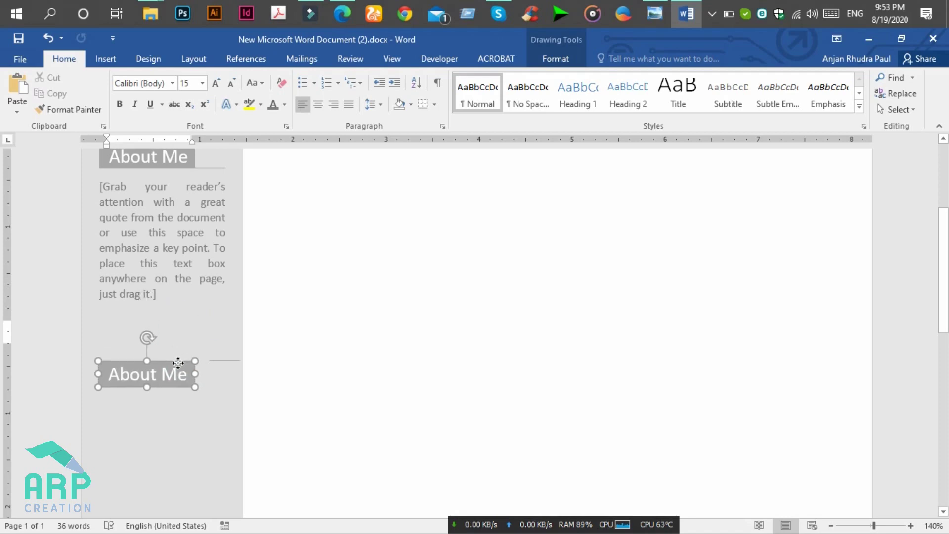
{"action": "left_click", "coordinate": [668, 10]}
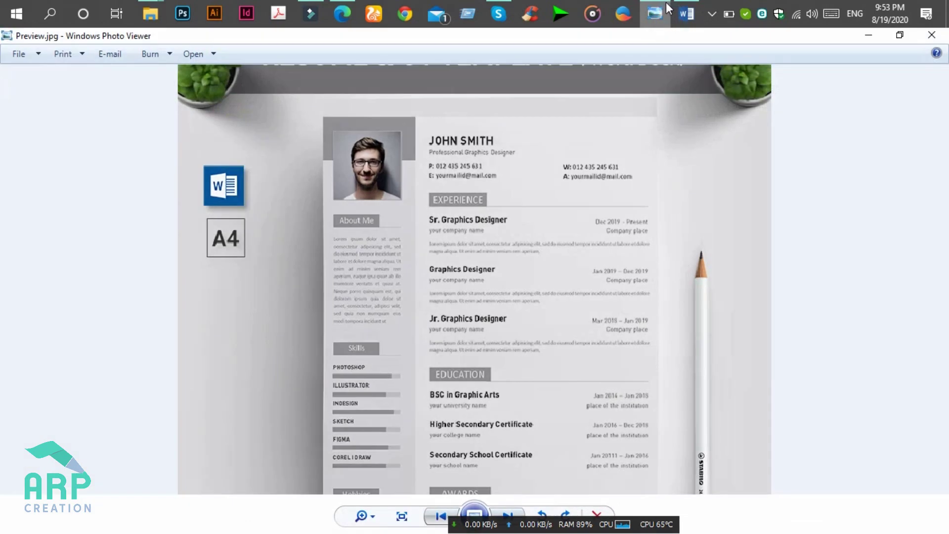
{"action": "left_click", "coordinate": [687, 13]}
{"action": "triple_click", "coordinate": [181, 371]}
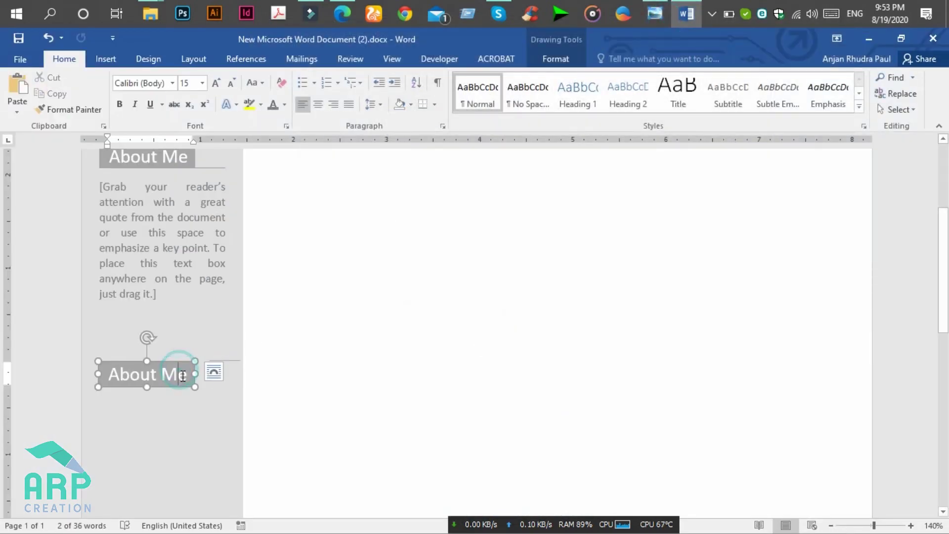
Rename the copied label to 'Skills' and line up its rule beside it.
{"action": "type", "text": "Skills"}
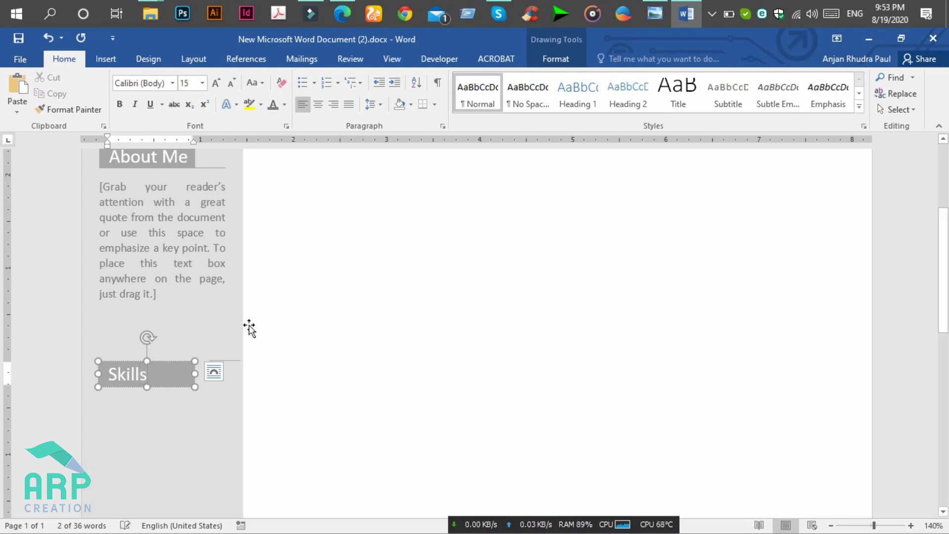
{"action": "scroll", "coordinate": [295, 335], "scroll_direction": "down", "scroll_amount": 2}
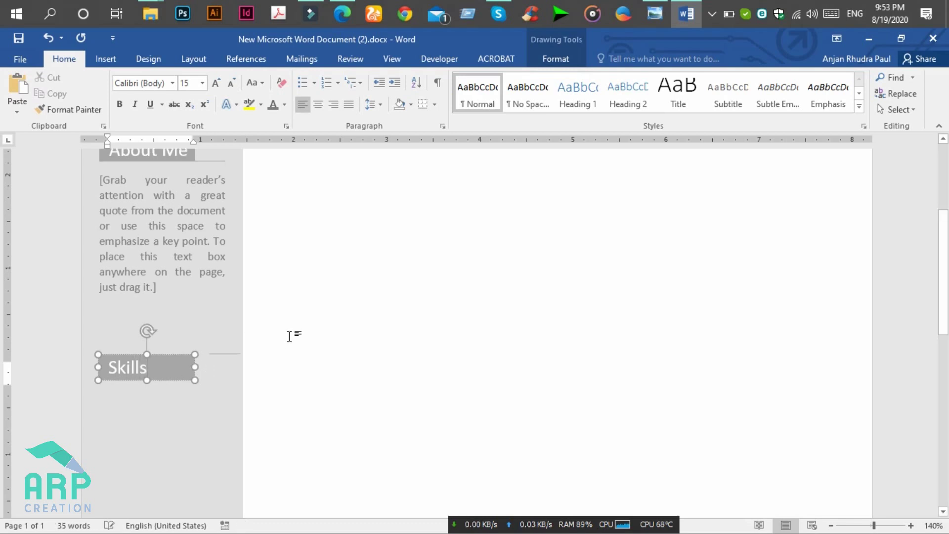
{"action": "left_click_drag", "start_coordinate": [233, 271], "coordinate": [221, 295]}
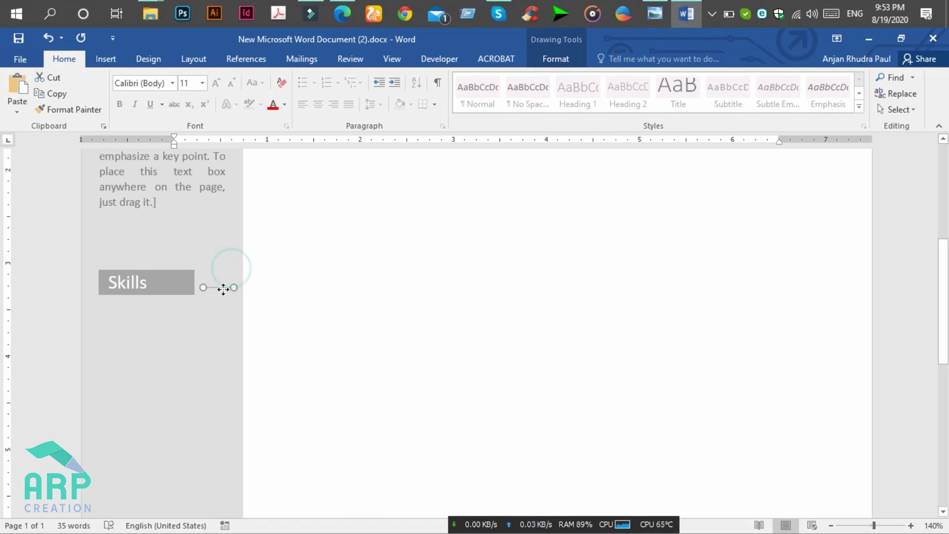
{"action": "left_click", "coordinate": [307, 287]}
{"action": "scroll", "coordinate": [308, 289], "scroll_direction": "up", "scroll_amount": 4}
{"action": "scroll", "coordinate": [307, 293], "scroll_direction": "down", "scroll_amount": 2}
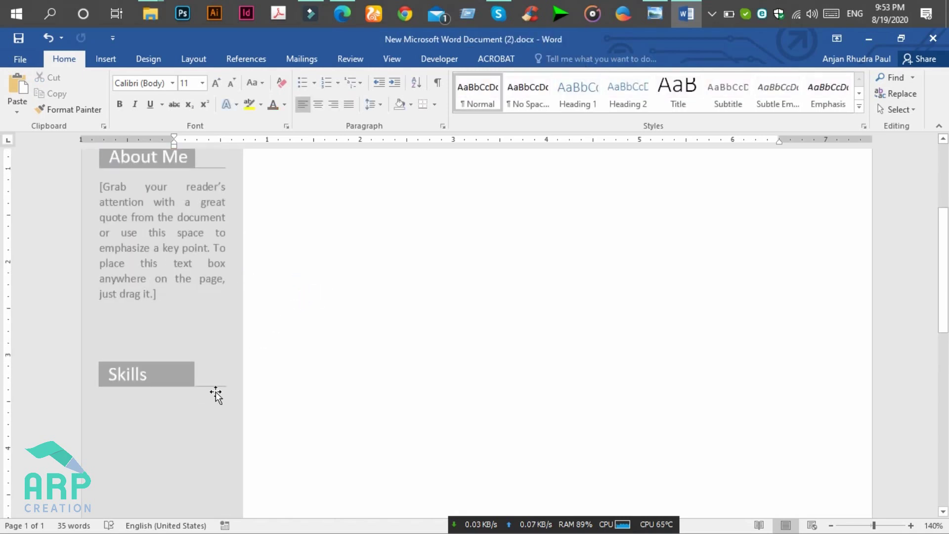
{"action": "left_click", "coordinate": [215, 385]}
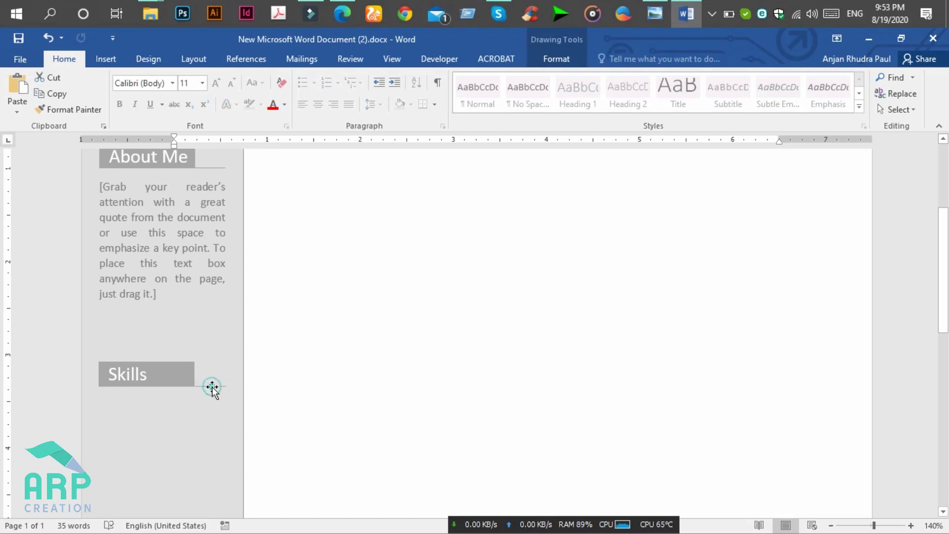
{"action": "left_click", "coordinate": [281, 370]}
{"action": "scroll", "coordinate": [281, 370], "scroll_direction": "up", "scroll_amount": 3}
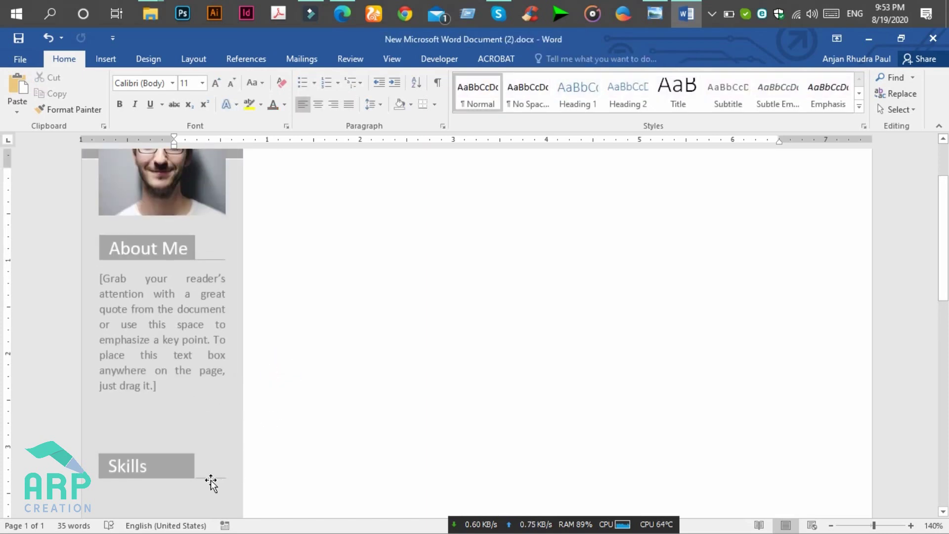
{"action": "left_click", "coordinate": [208, 478]}
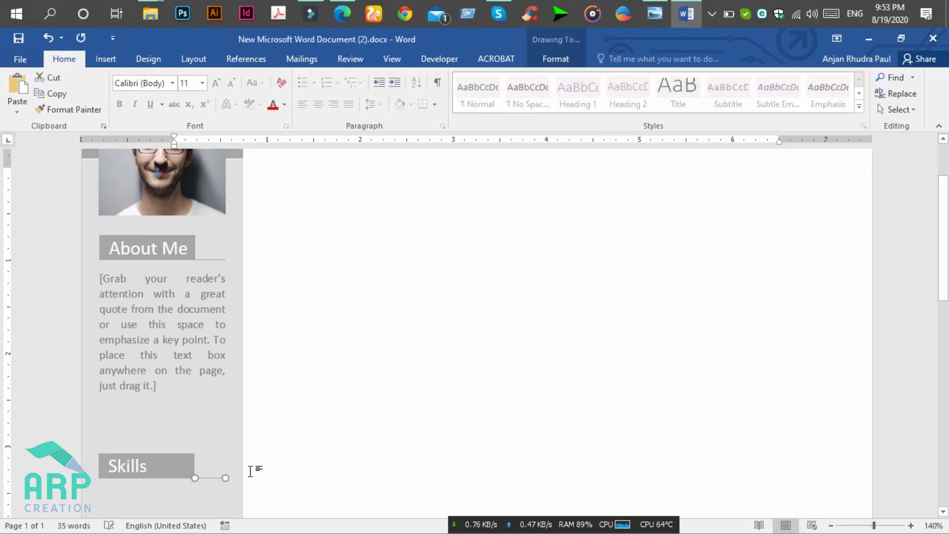
{"action": "left_click", "coordinate": [290, 450]}
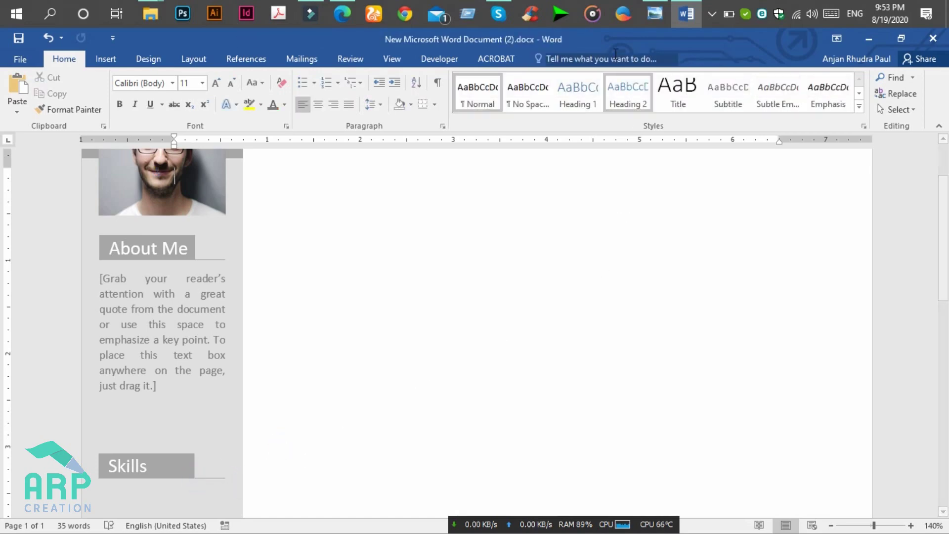
Ctrl+drag a copy of the About Me paragraph text box below Skills.
{"action": "left_click", "coordinate": [660, 7]}
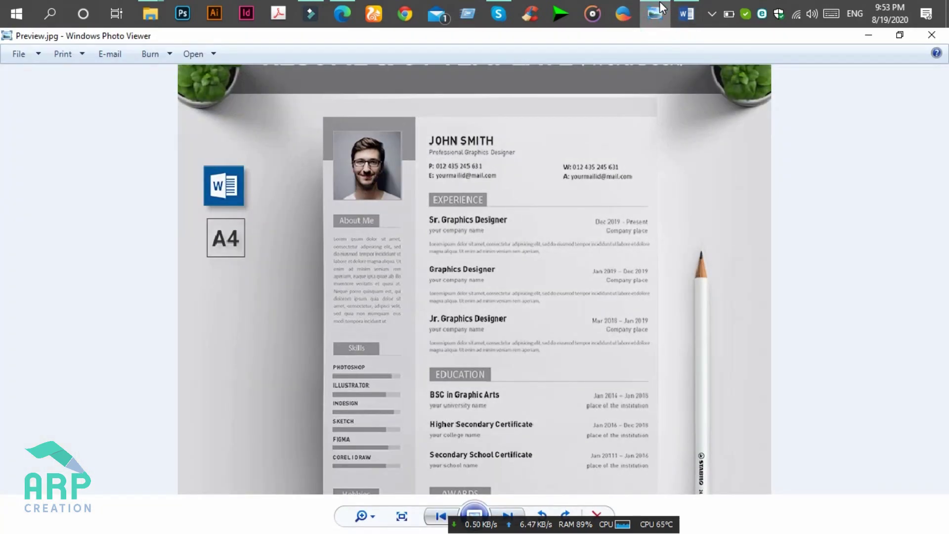
{"action": "left_click", "coordinate": [661, 7]}
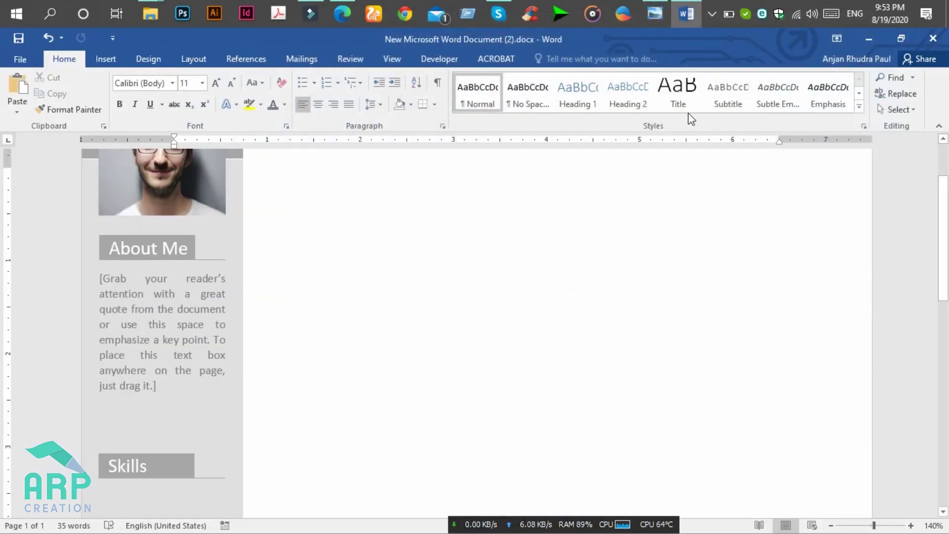
{"action": "left_click", "coordinate": [658, 6]}
{"action": "left_click", "coordinate": [659, 6]}
{"action": "scroll", "coordinate": [334, 454], "scroll_direction": "down", "scroll_amount": 3}
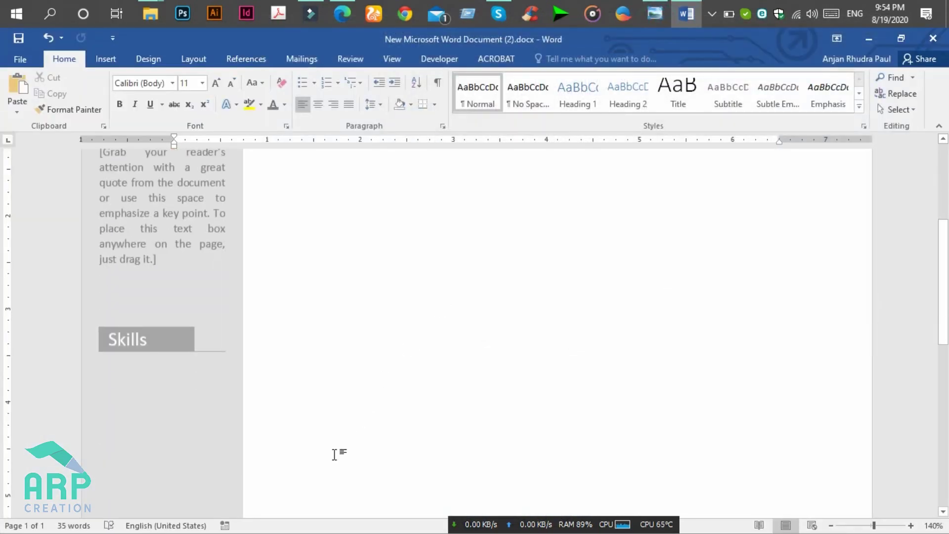
{"action": "triple_click", "coordinate": [172, 228]}
{"action": "left_click", "coordinate": [179, 274]}
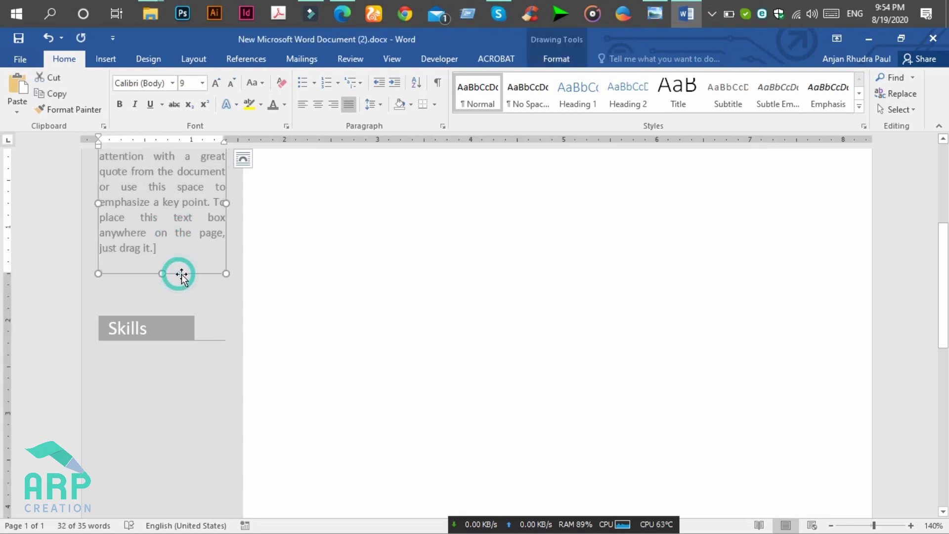
{"action": "mouse_move", "coordinate": [180, 274]}
{"action": "left_mouse_down"}
{"action": "mouse_move", "coordinate": [165, 439]}
{"action": "mouse_move", "coordinate": [180, 490]}
{"action": "left_mouse_up"}
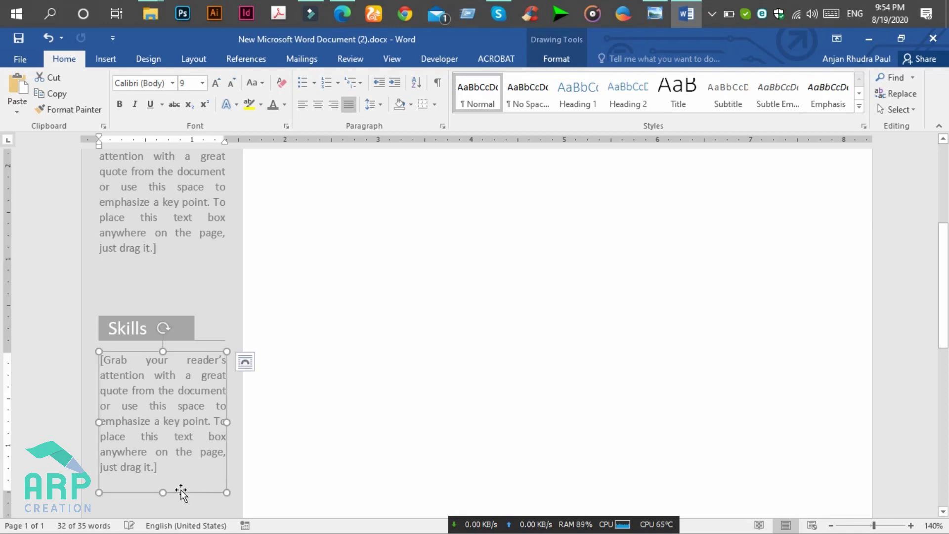
{"action": "scroll", "coordinate": [198, 417], "scroll_direction": "down", "scroll_amount": 3}
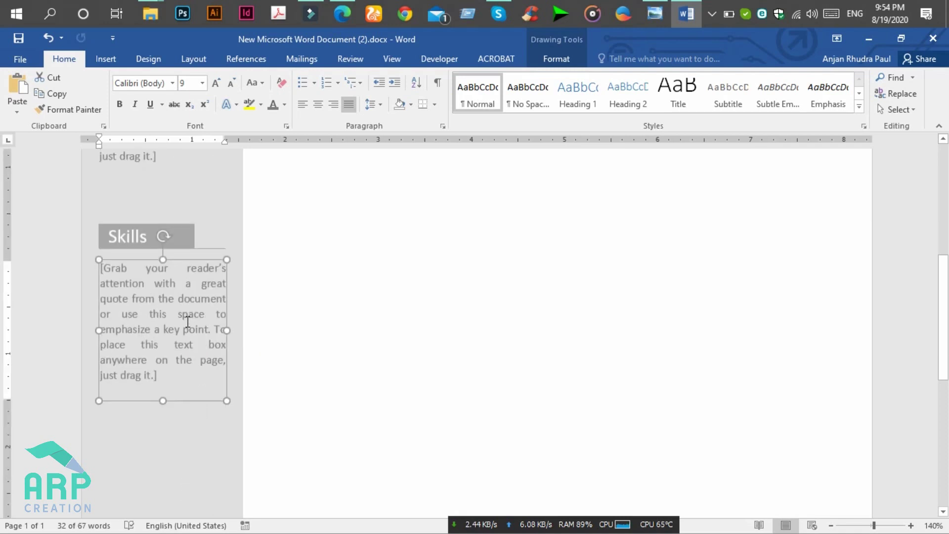
Replace the copied box's placeholder text with PHOTOSHOP.
{"action": "triple_click", "coordinate": [186, 322]}
{"action": "type", "text": "Ph"}
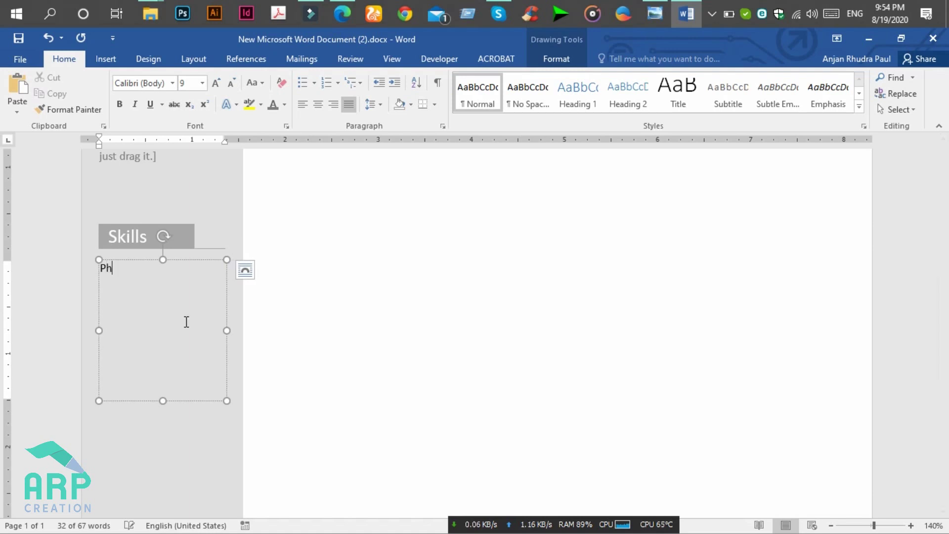
{"action": "key", "text": "BackSpace"}
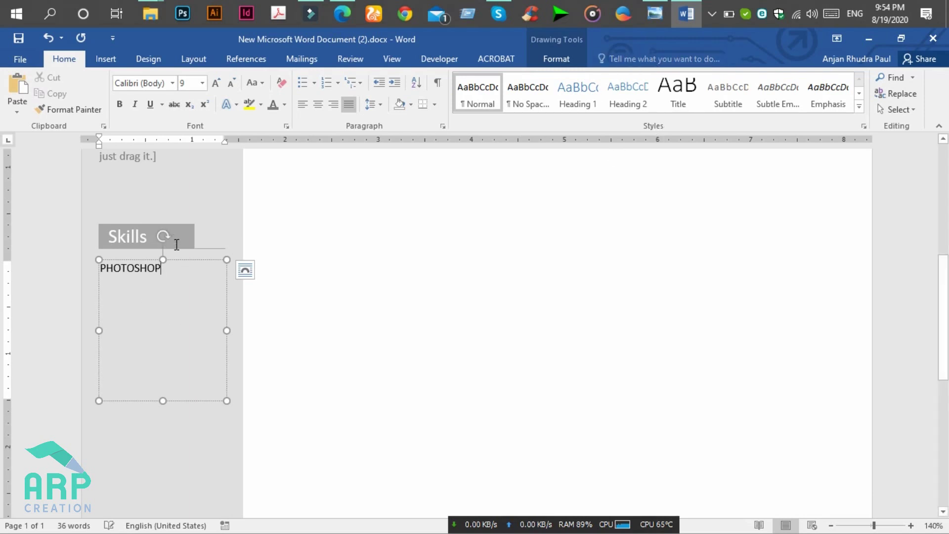
Set the PHOTOSHOP text in DINPro-Bold at size 10.
{"action": "left_click", "coordinate": [174, 260]}
{"action": "left_click", "coordinate": [154, 81]}
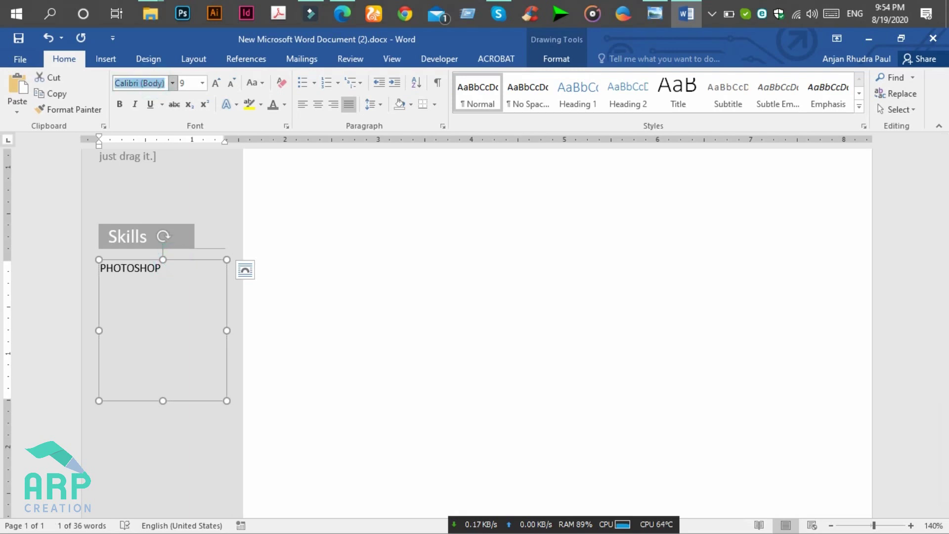
{"action": "type", "text": "DINPro-Bold"}
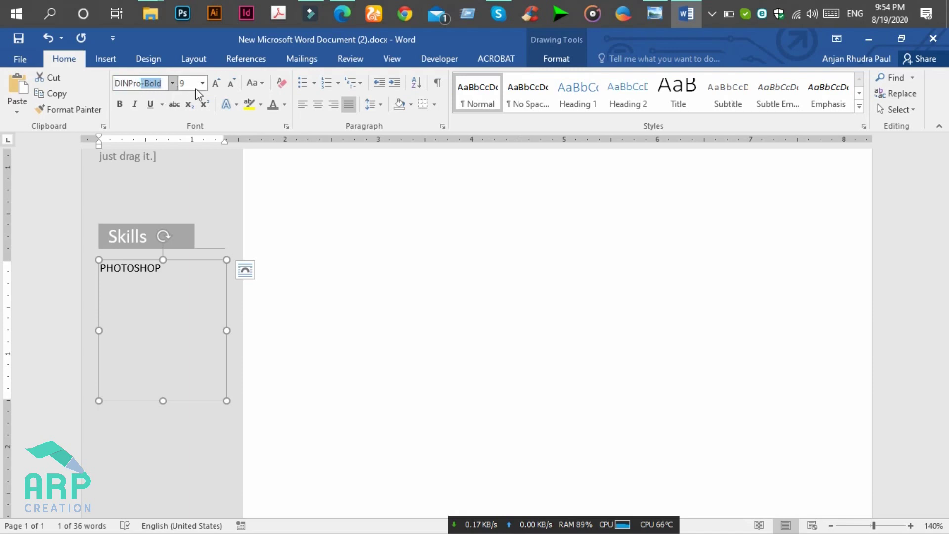
{"action": "key", "text": "Return"}
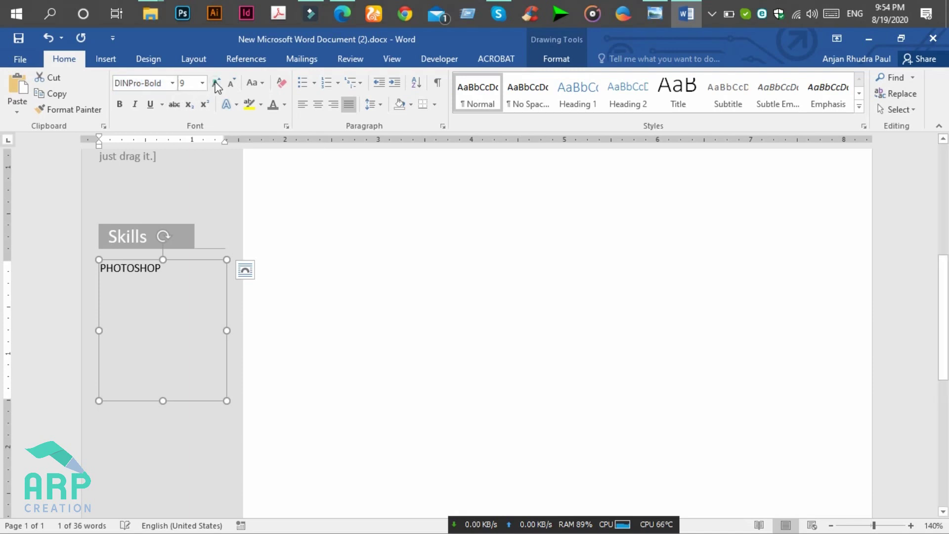
{"action": "left_click", "coordinate": [217, 84]}
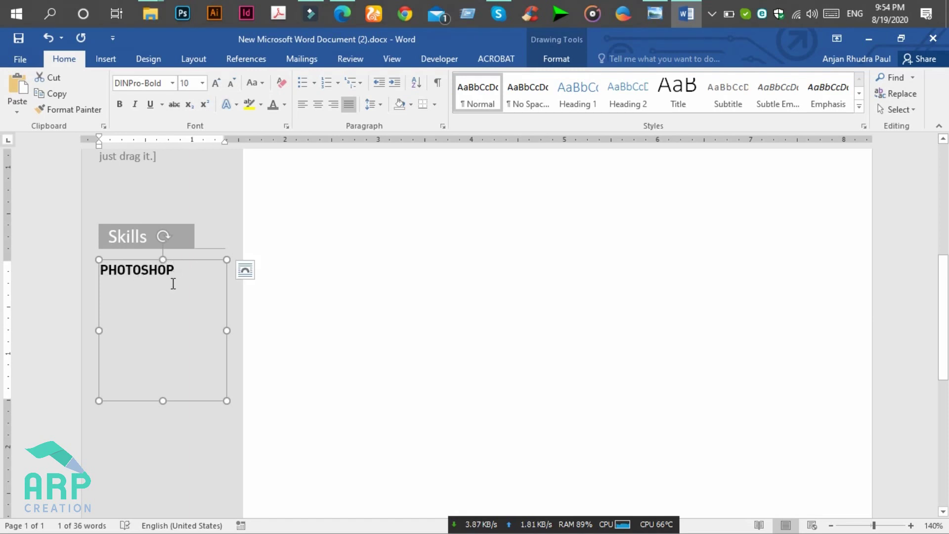
Shrink the PHOTOSHOP text box to a single line high.
{"action": "left_click_drag", "start_coordinate": [163, 400], "coordinate": [179, 282]}
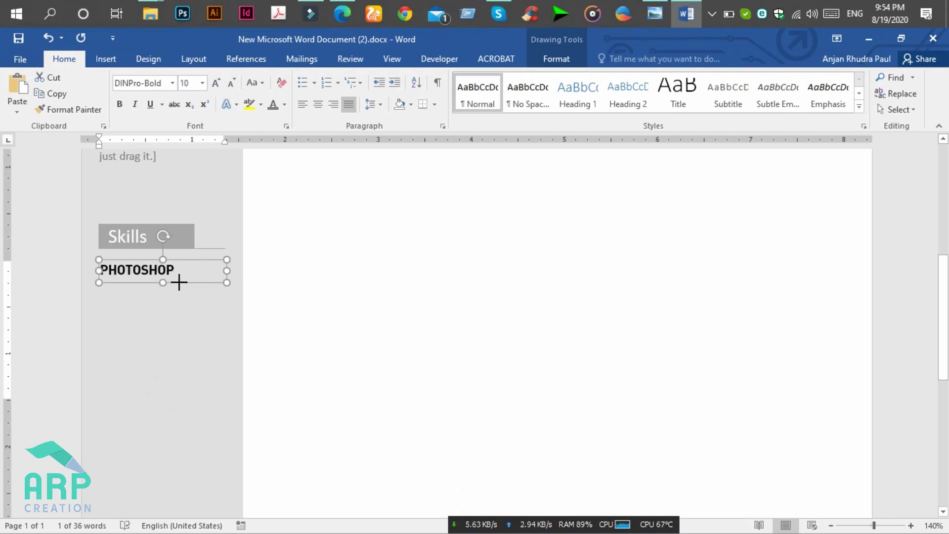
{"action": "left_click", "coordinate": [655, 6]}
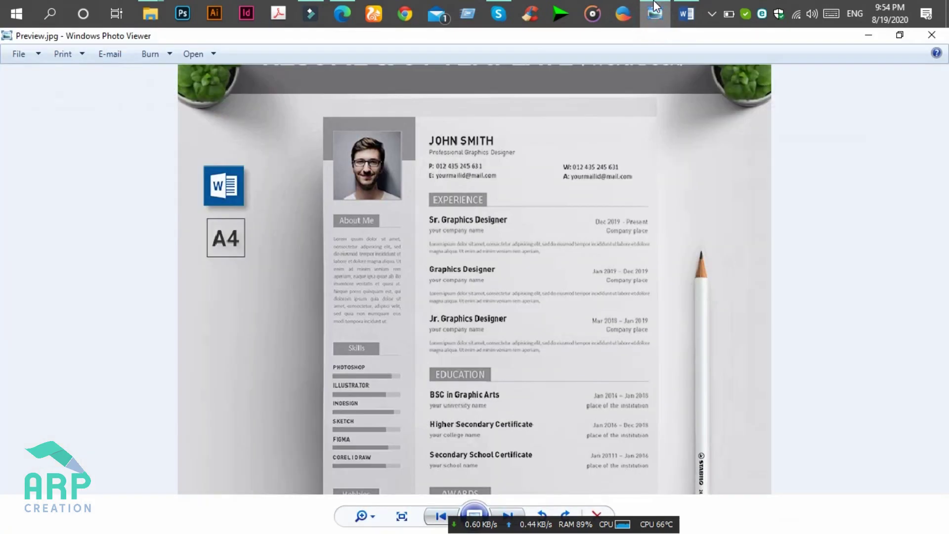
{"action": "left_click", "coordinate": [656, 7]}
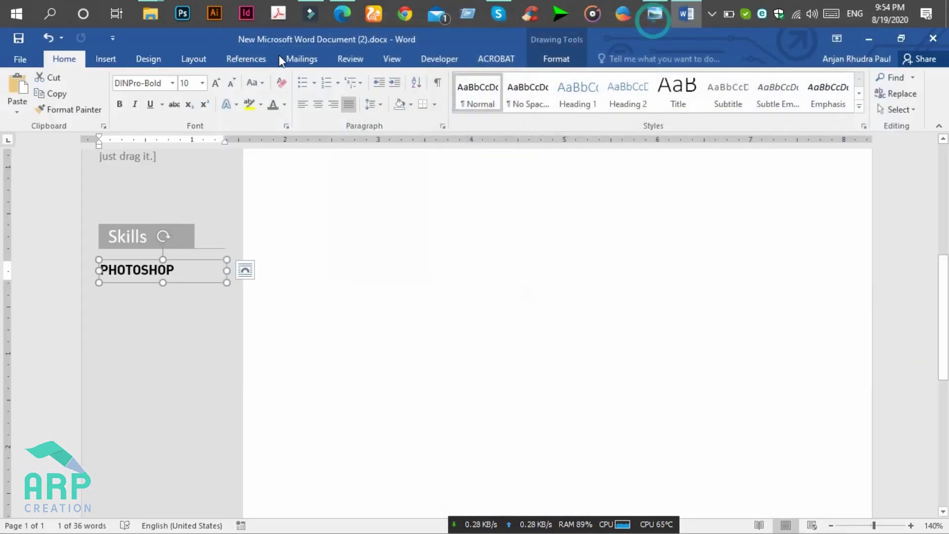
Colour the PHOTOSHOP text a darker grey to match the reference.
{"action": "left_click", "coordinate": [274, 105]}
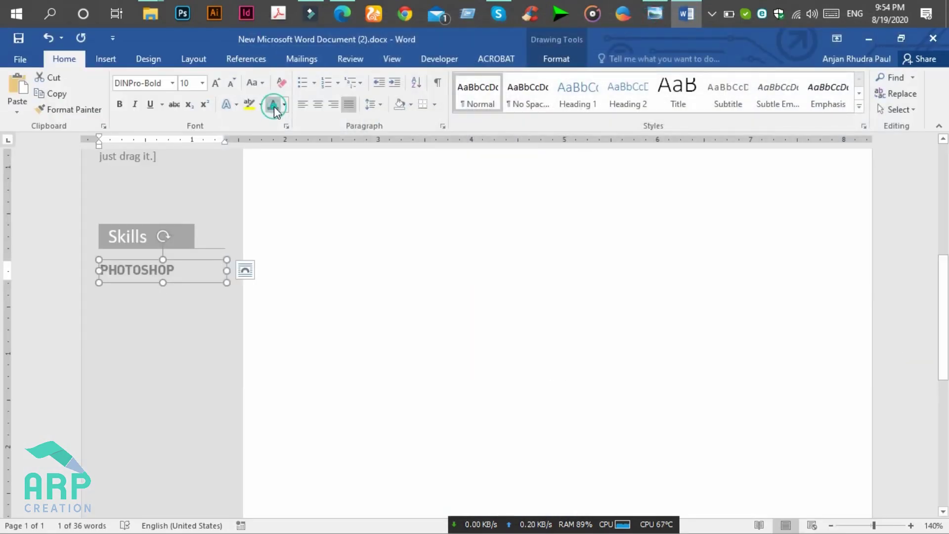
{"action": "left_click", "coordinate": [655, 7]}
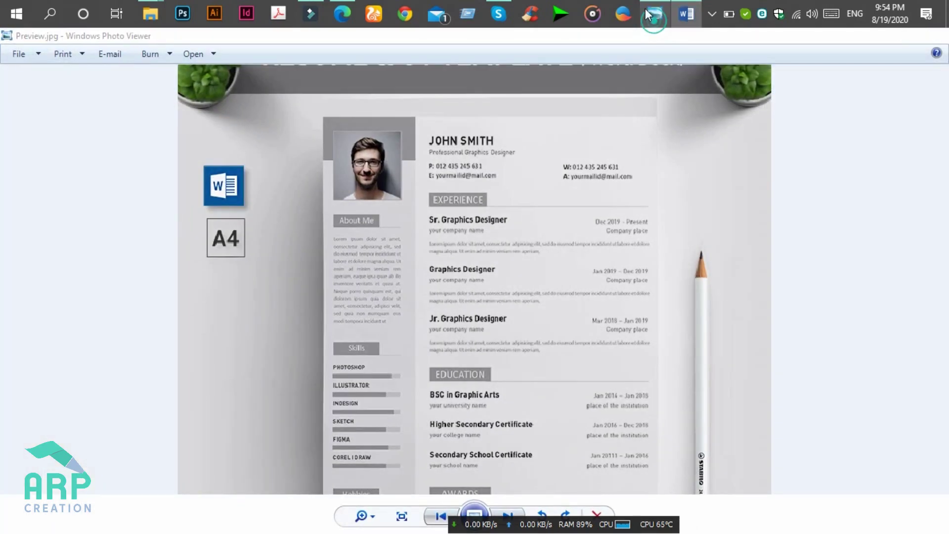
{"action": "left_click", "coordinate": [645, 8]}
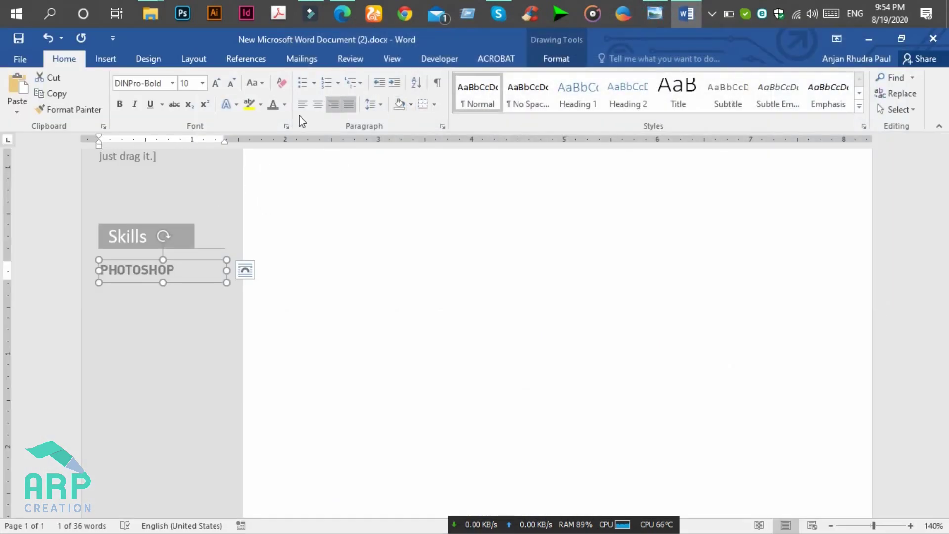
{"action": "left_click", "coordinate": [285, 105]}
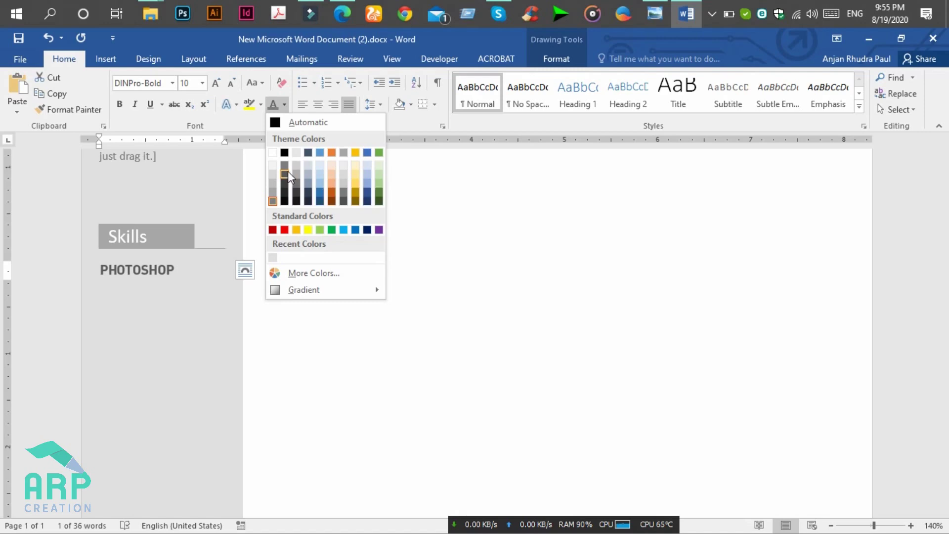
{"action": "left_click", "coordinate": [288, 171]}
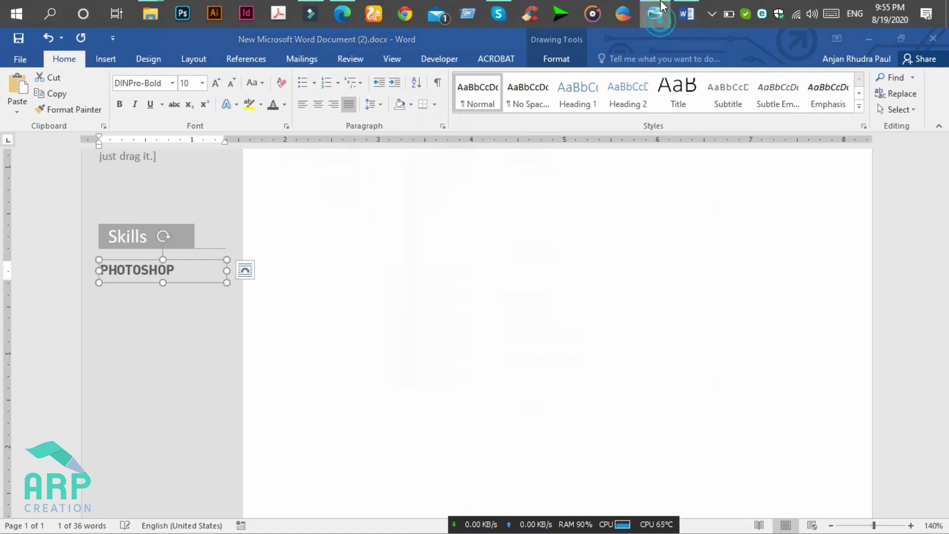
{"action": "left_click", "coordinate": [662, 7]}
{"action": "left_click", "coordinate": [686, 13]}
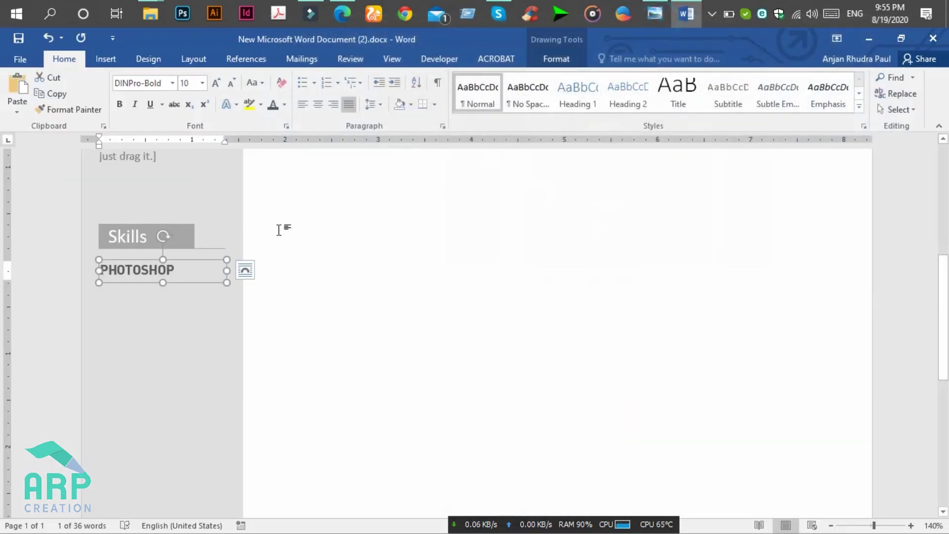
{"action": "left_click", "coordinate": [105, 58]}
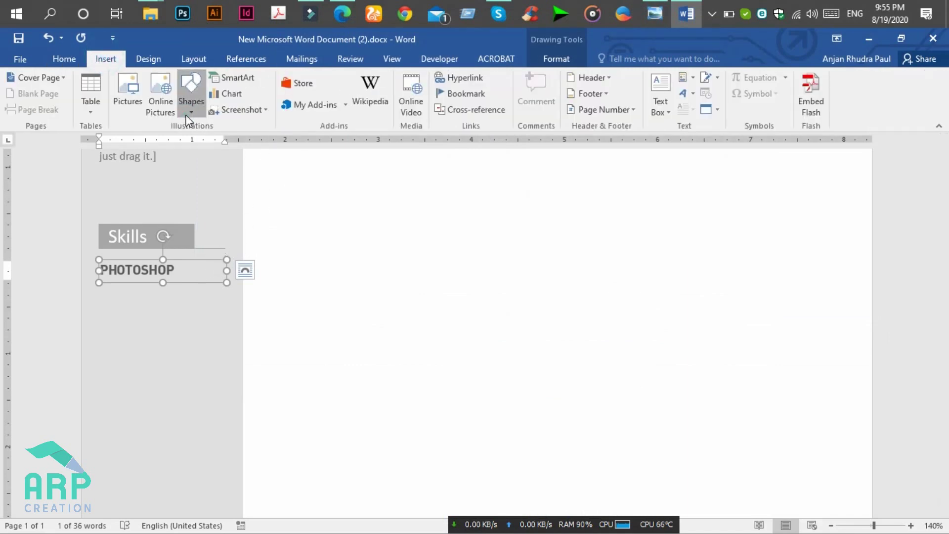
Draw a thin rectangle bar beneath the PHOTOSHOP label.
{"action": "left_click", "coordinate": [191, 110]}
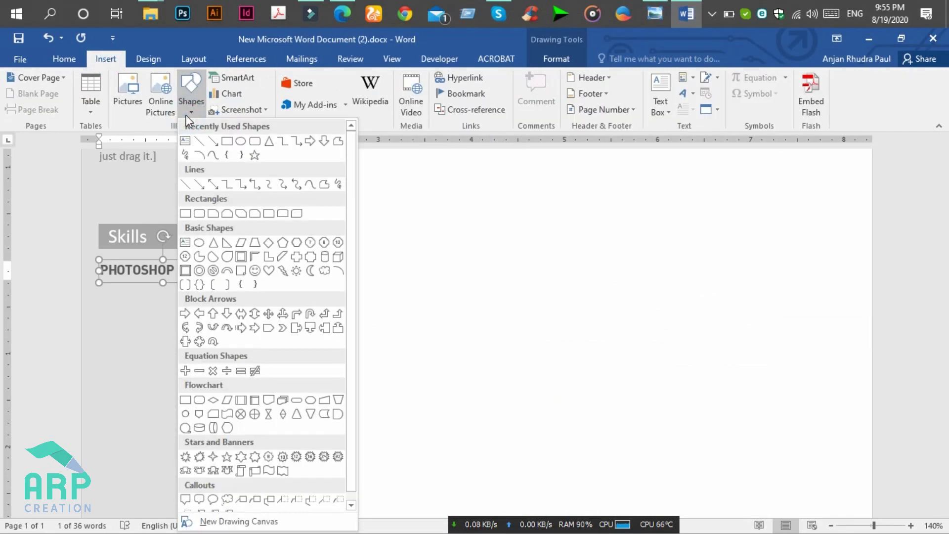
{"action": "left_click", "coordinate": [231, 157]}
{"action": "left_click_drag", "start_coordinate": [97, 296], "coordinate": [225, 308]}
{"action": "left_click", "coordinate": [655, 13]}
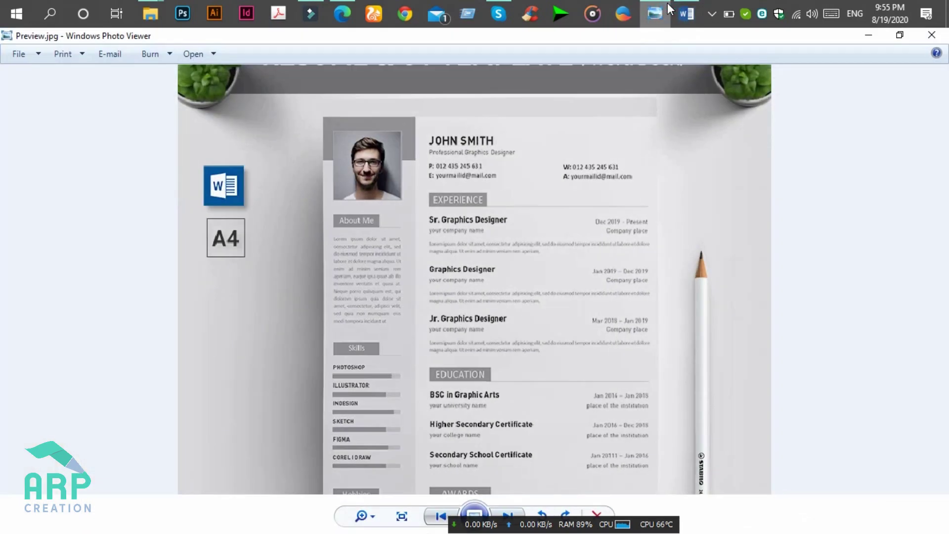
{"action": "left_click", "coordinate": [654, 15]}
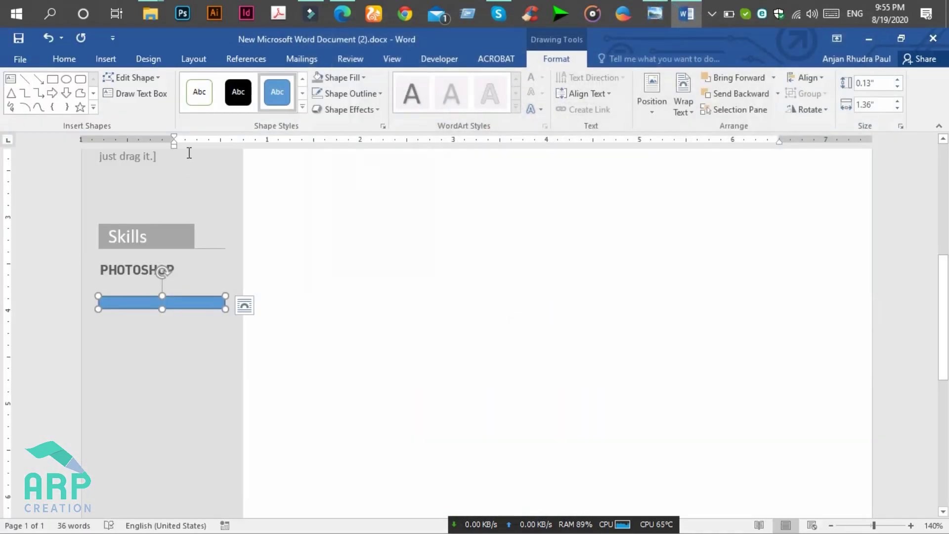
Remove the bar's outline.
{"action": "left_click", "coordinate": [354, 94]}
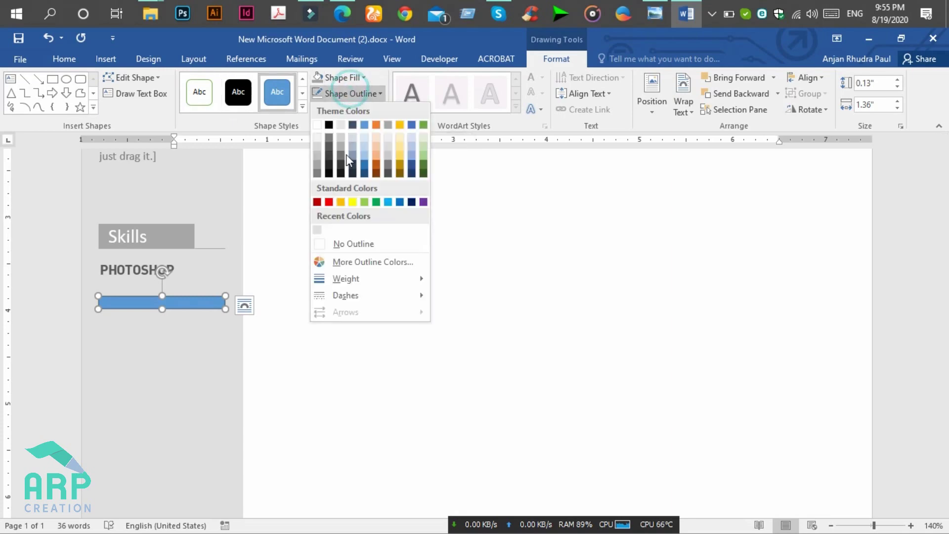
{"action": "left_click", "coordinate": [340, 239]}
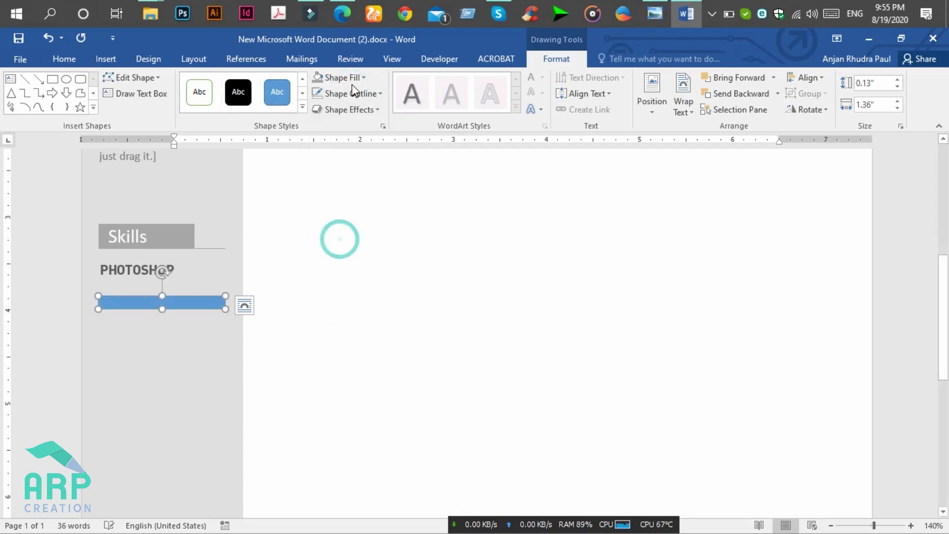
{"action": "left_click", "coordinate": [665, 8]}
{"action": "left_click", "coordinate": [665, 8]}
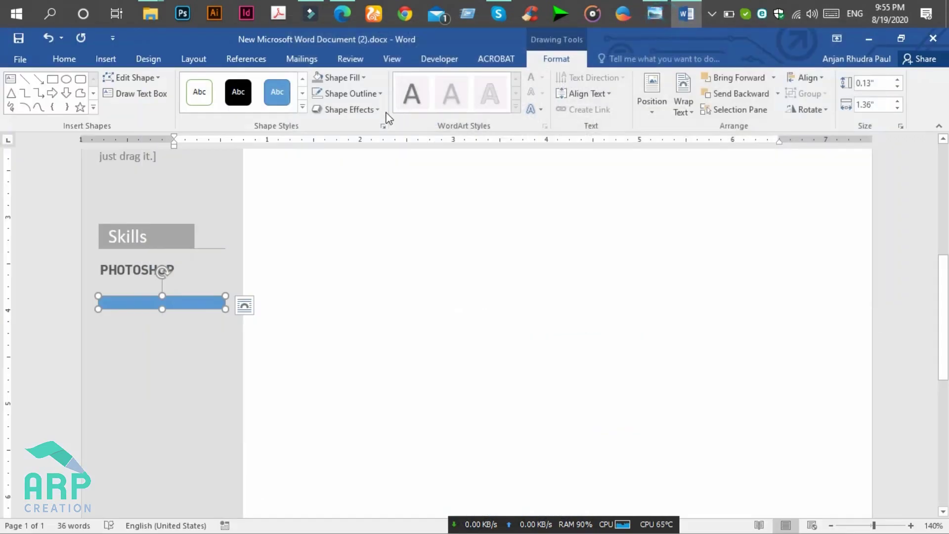
Fill the 0.13" by 1.36" bar with a light grey theme colour.
{"action": "left_click", "coordinate": [363, 75]}
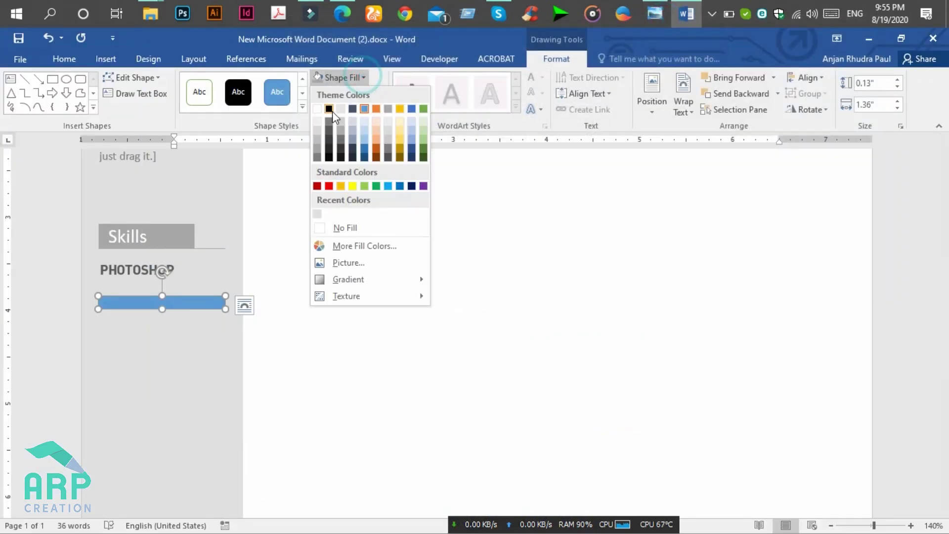
{"action": "left_click", "coordinate": [321, 139]}
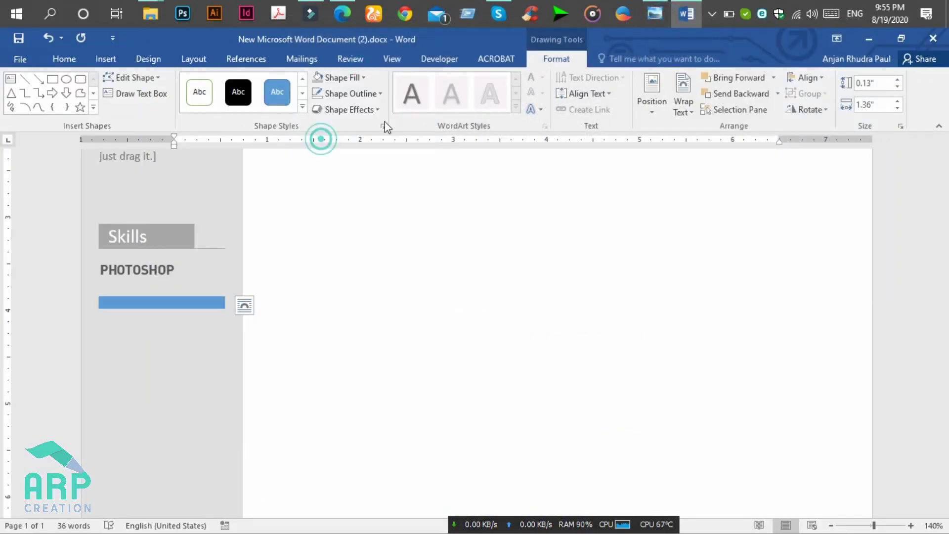
{"action": "left_click", "coordinate": [654, 14]}
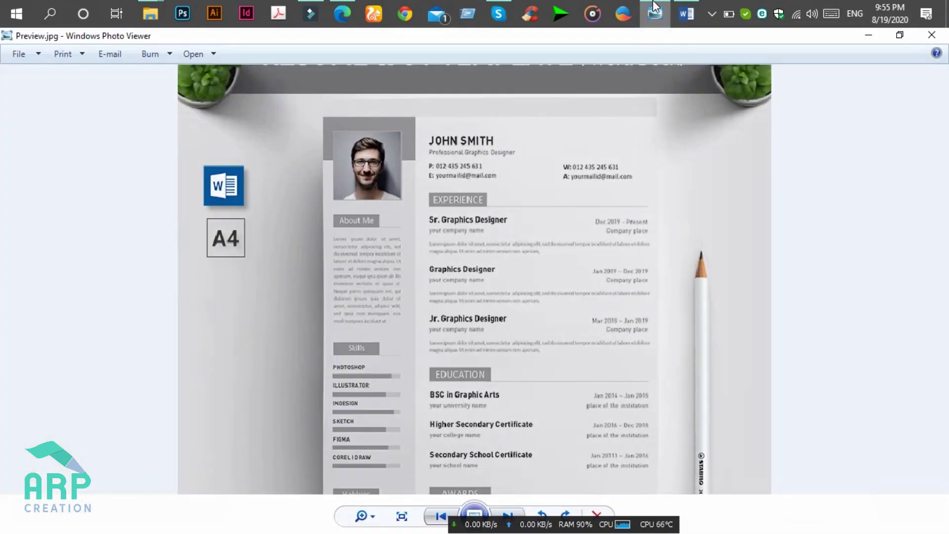
{"action": "left_click", "coordinate": [654, 7]}
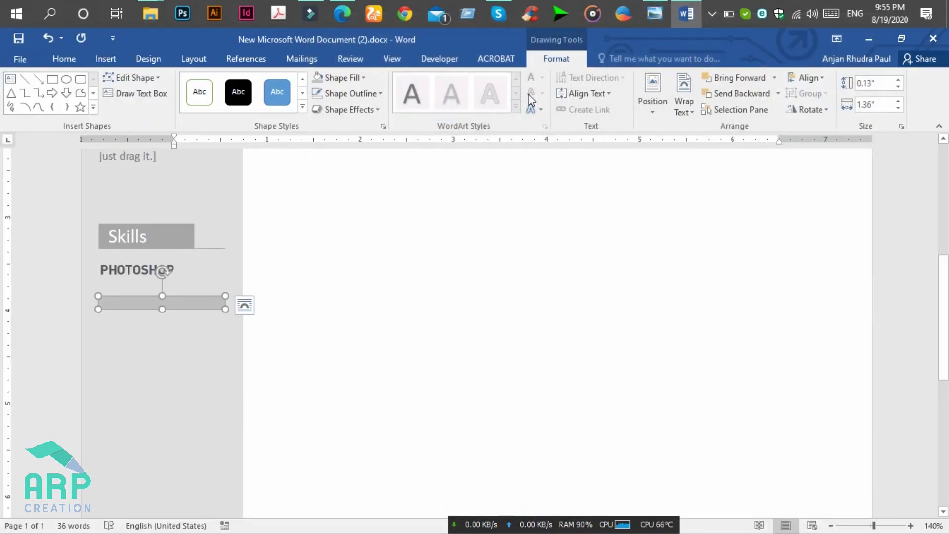
{"action": "left_click", "coordinate": [344, 79]}
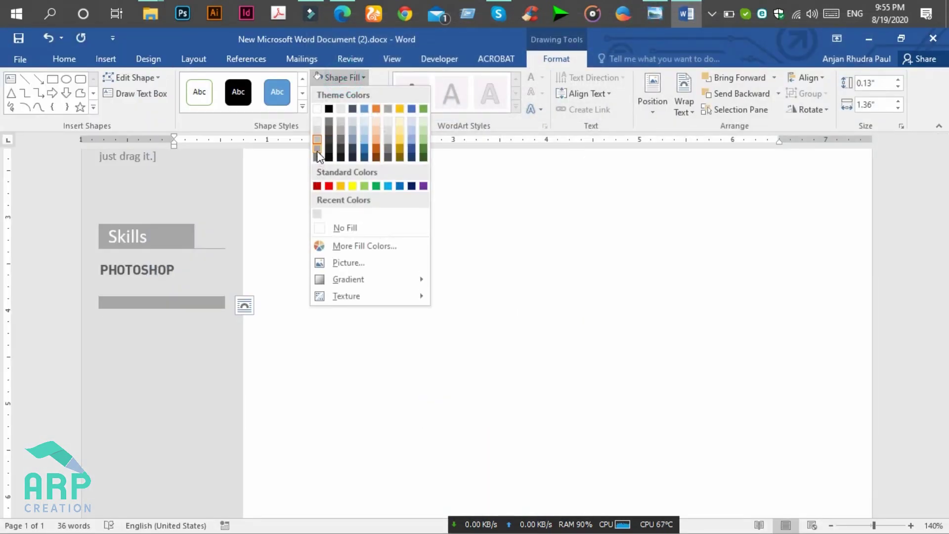
{"action": "left_click", "coordinate": [318, 156]}
{"action": "scroll", "coordinate": [208, 306], "scroll_direction": "up", "scroll_amount": 1}
{"action": "left_click", "coordinate": [214, 344]}
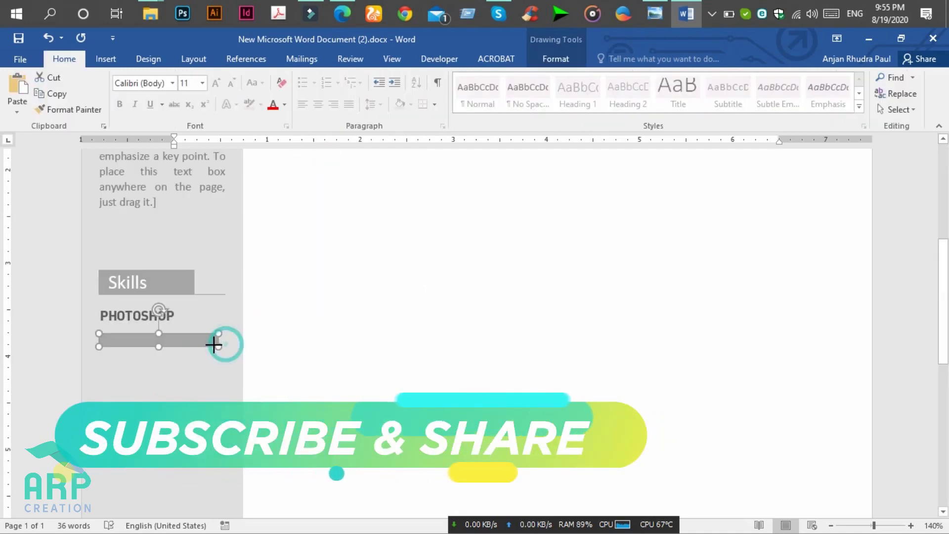
Shorten the grey bar to 1.16" and send the longer bar behind it.
{"action": "left_click_drag", "start_coordinate": [214, 345], "coordinate": [208, 344]}
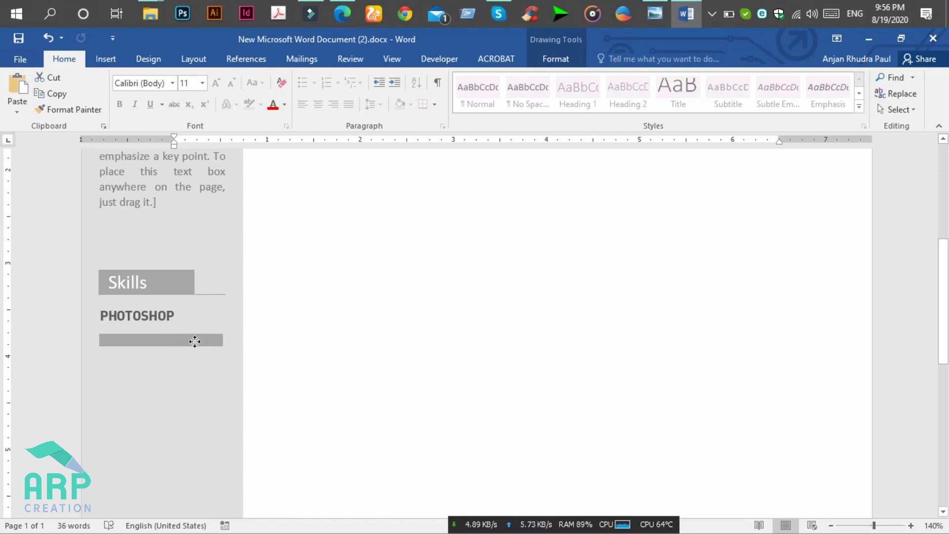
{"action": "left_click", "coordinate": [196, 341]}
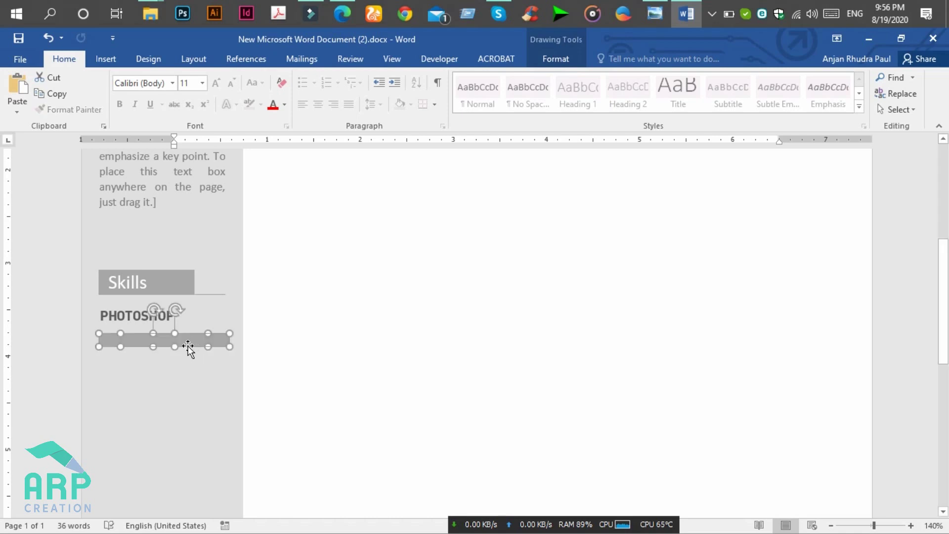
{"action": "left_click", "coordinate": [184, 355]}
{"action": "left_click", "coordinate": [212, 343]}
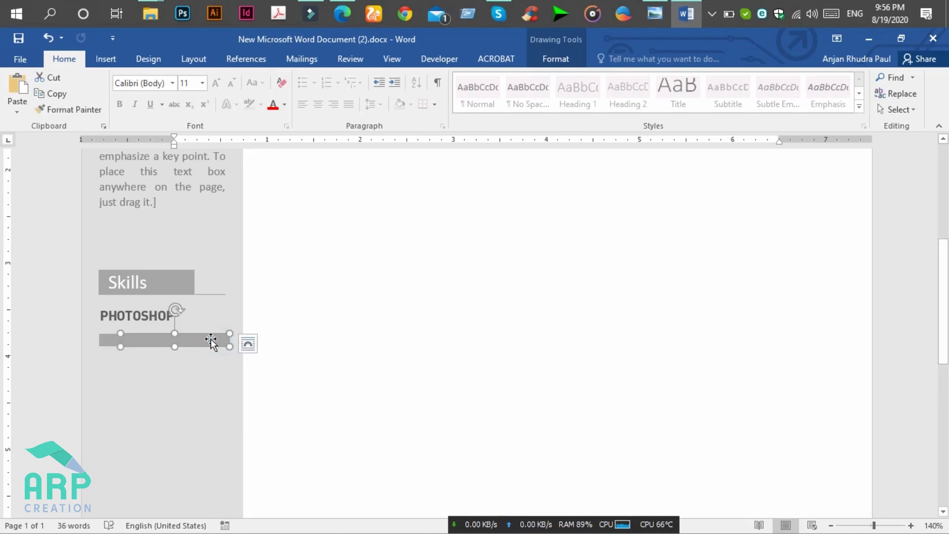
{"action": "right_click", "coordinate": [210, 339]}
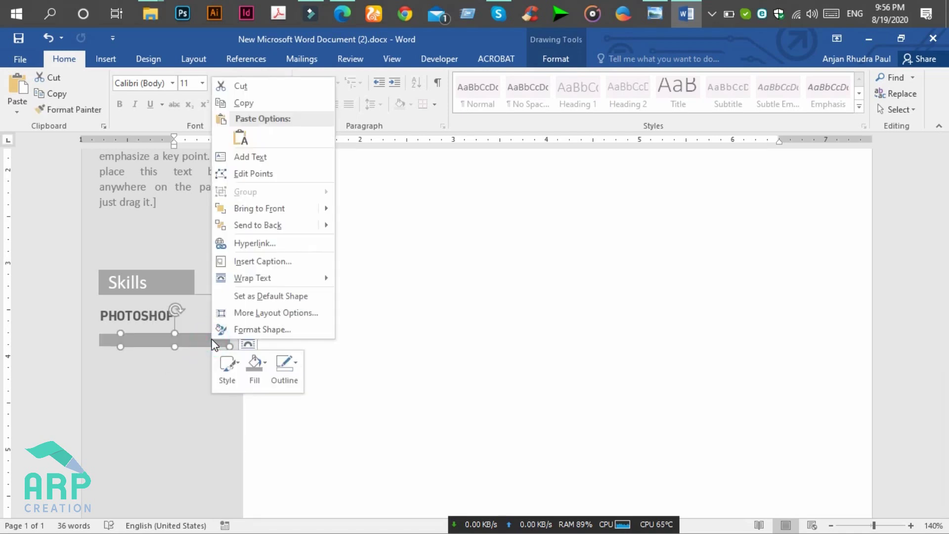
{"action": "mouse_move", "coordinate": [258, 224]}
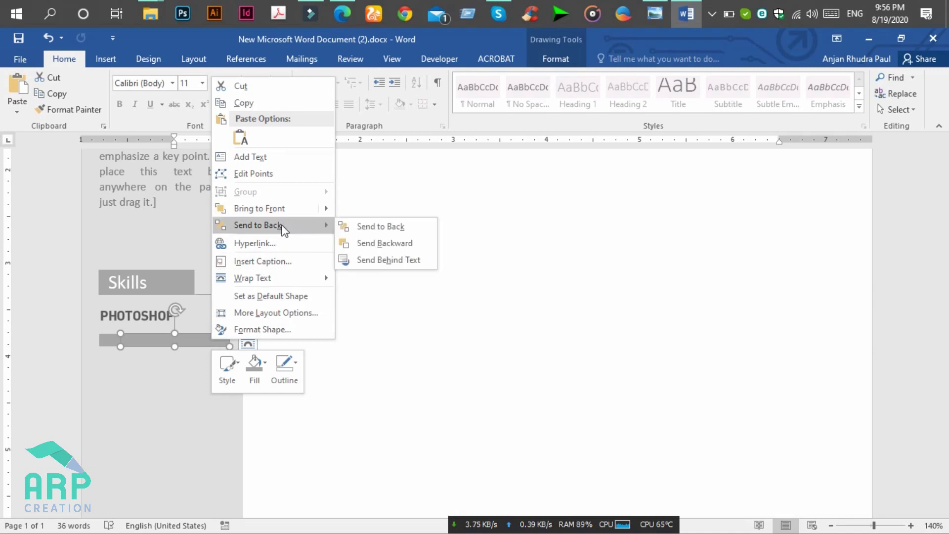
{"action": "left_click", "coordinate": [378, 245]}
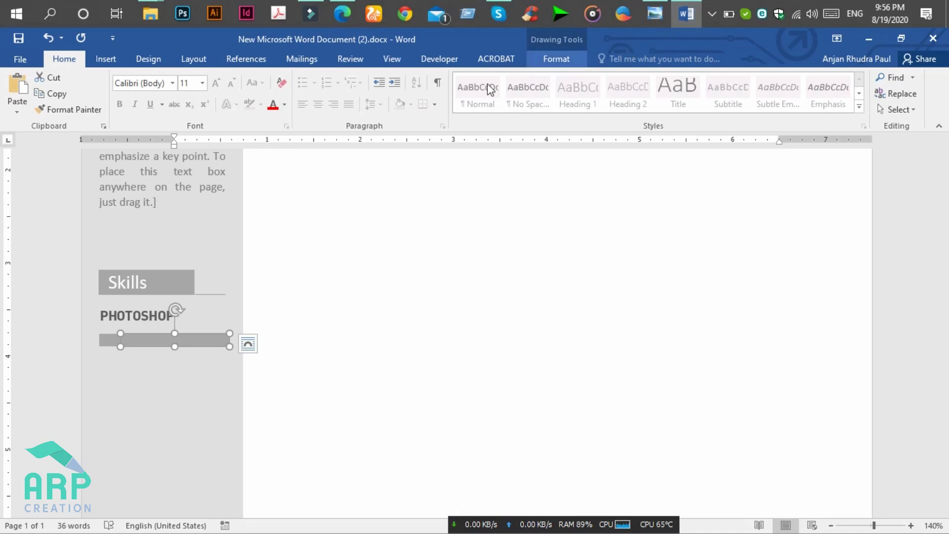
Give the longer back bar a lighter grey fill to form the track.
{"action": "left_click", "coordinate": [549, 55]}
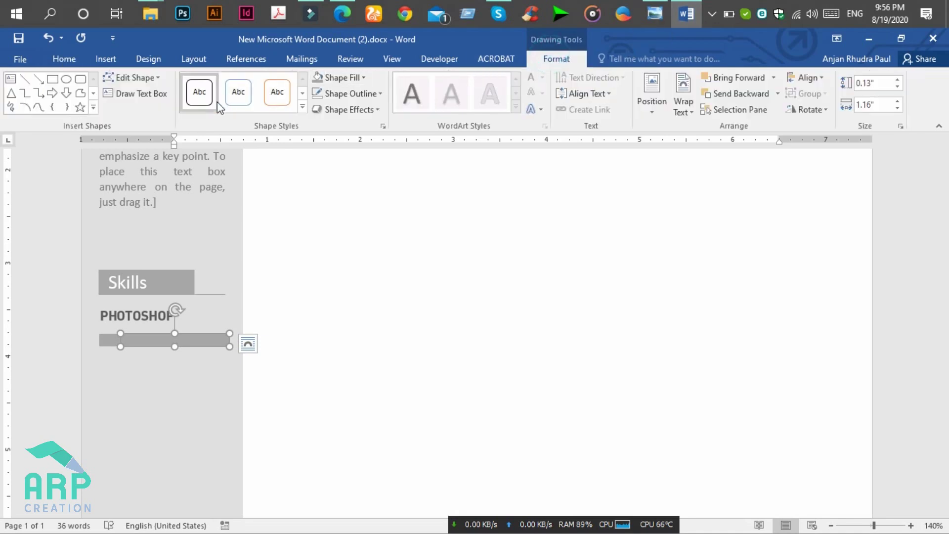
{"action": "left_click", "coordinate": [343, 78]}
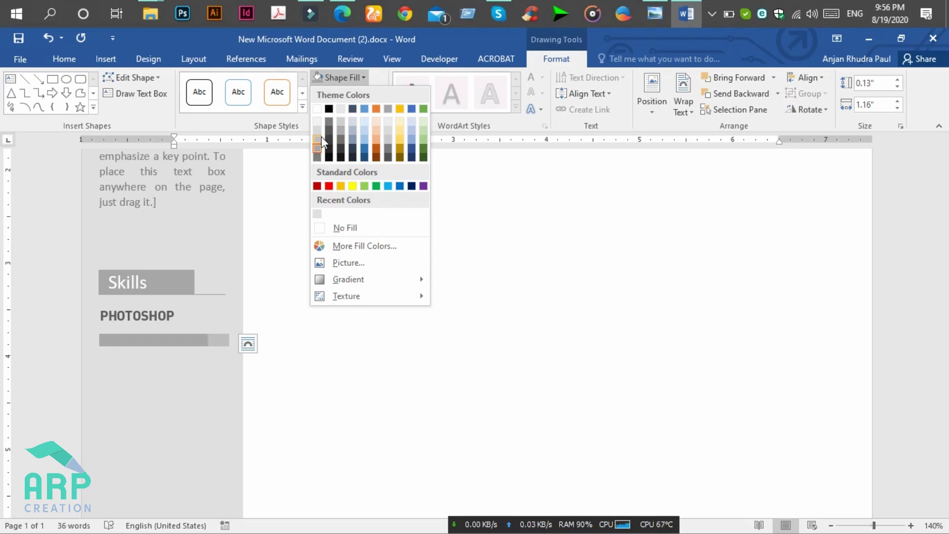
{"action": "left_click", "coordinate": [322, 137]}
{"action": "left_click", "coordinate": [663, 1]}
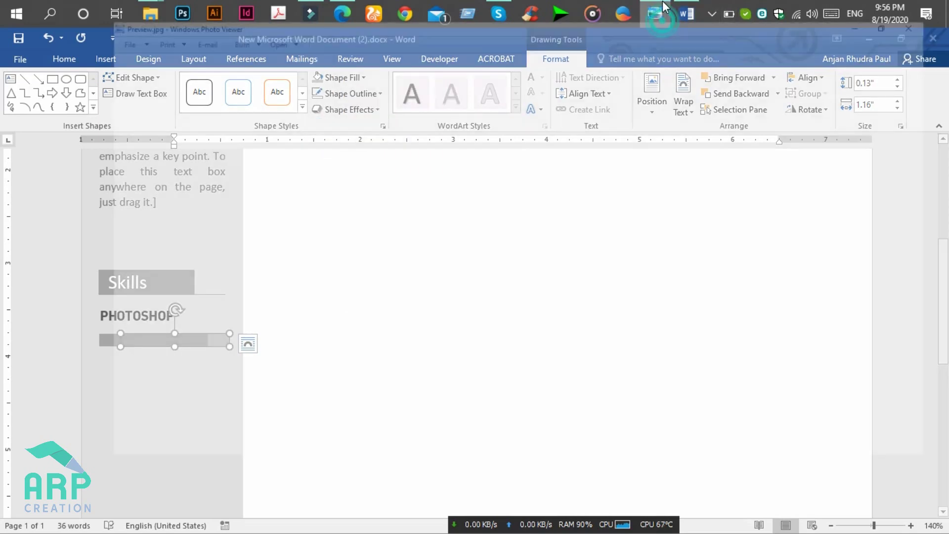
{"action": "left_click", "coordinate": [663, 5]}
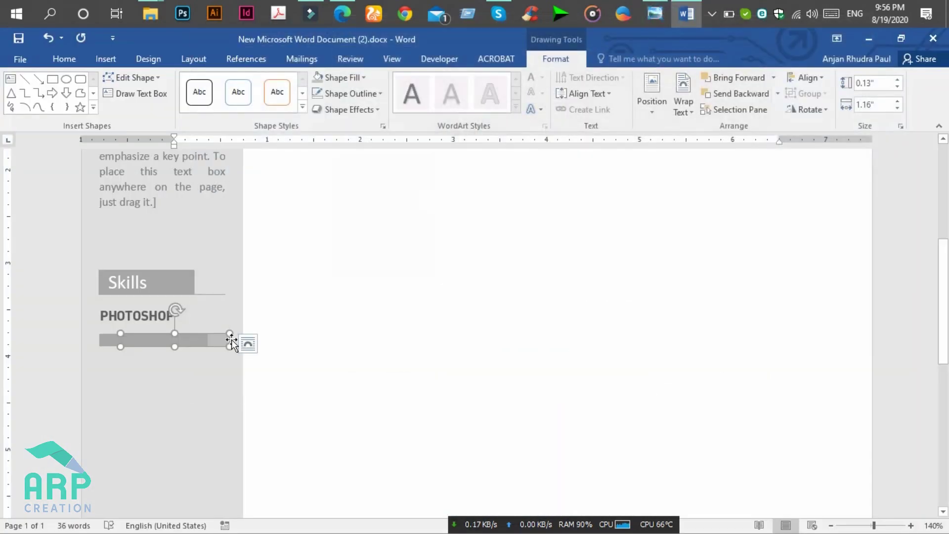
{"action": "scroll", "coordinate": [300, 308], "scroll_direction": "up", "scroll_amount": 4}
{"action": "left_click", "coordinate": [300, 308]}
{"action": "scroll", "coordinate": [297, 310], "scroll_direction": "down", "scroll_amount": 3}
{"action": "scroll", "coordinate": [244, 320], "scroll_direction": "down", "scroll_amount": 2}
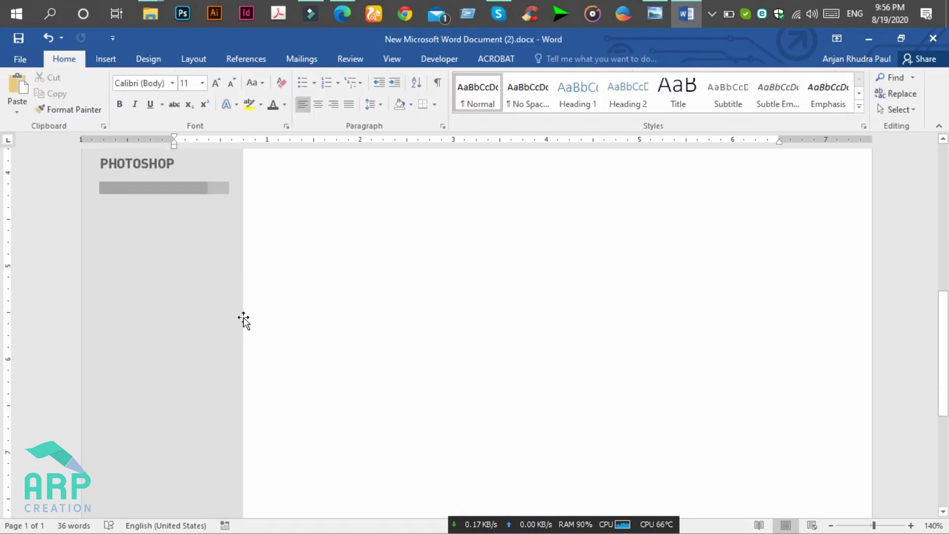
{"action": "scroll", "coordinate": [258, 290], "scroll_direction": "up", "scroll_amount": 1}
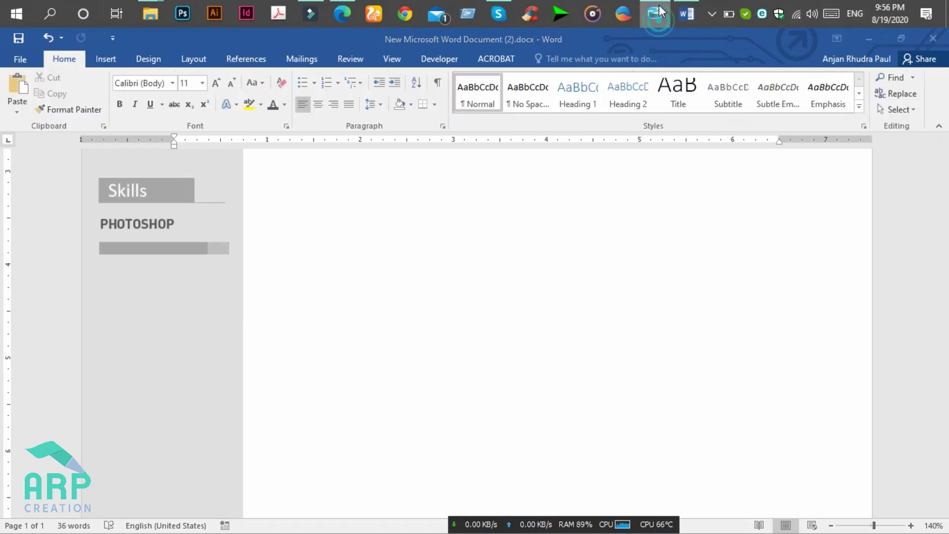
{"action": "left_click", "coordinate": [660, 5]}
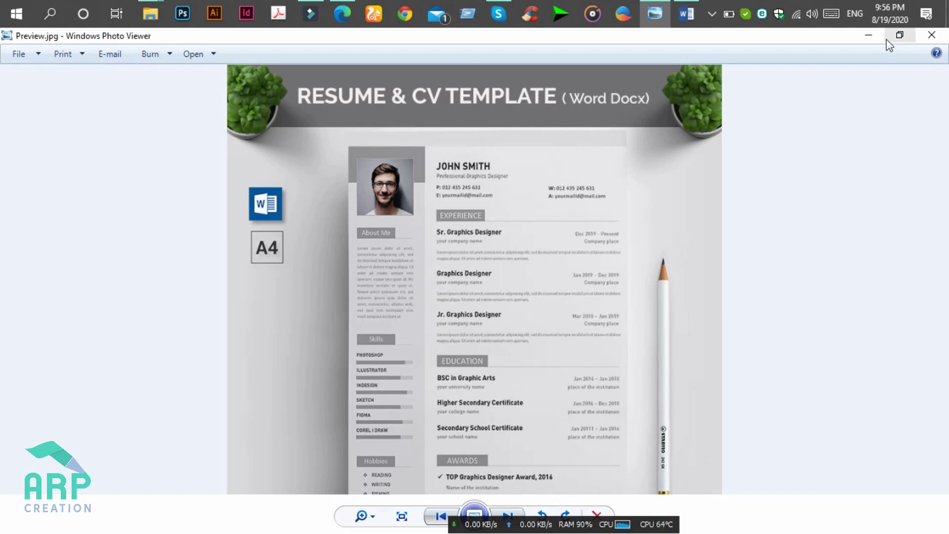
{"action": "left_click", "coordinate": [869, 35]}
{"action": "scroll", "coordinate": [321, 324], "scroll_direction": "down", "scroll_amount": 2}
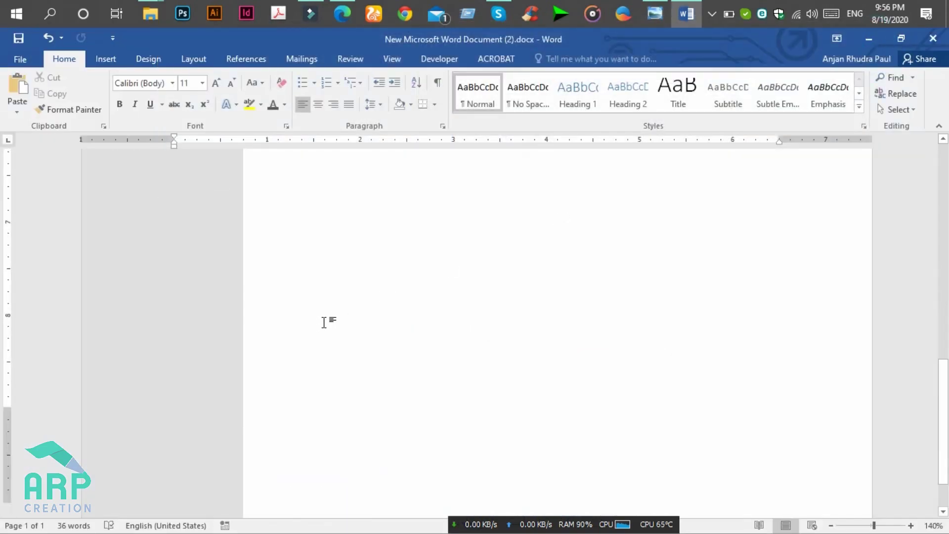
{"action": "scroll", "coordinate": [322, 323], "scroll_direction": "up", "scroll_amount": 5}
{"action": "scroll", "coordinate": [197, 326], "scroll_direction": "down", "scroll_amount": 3}
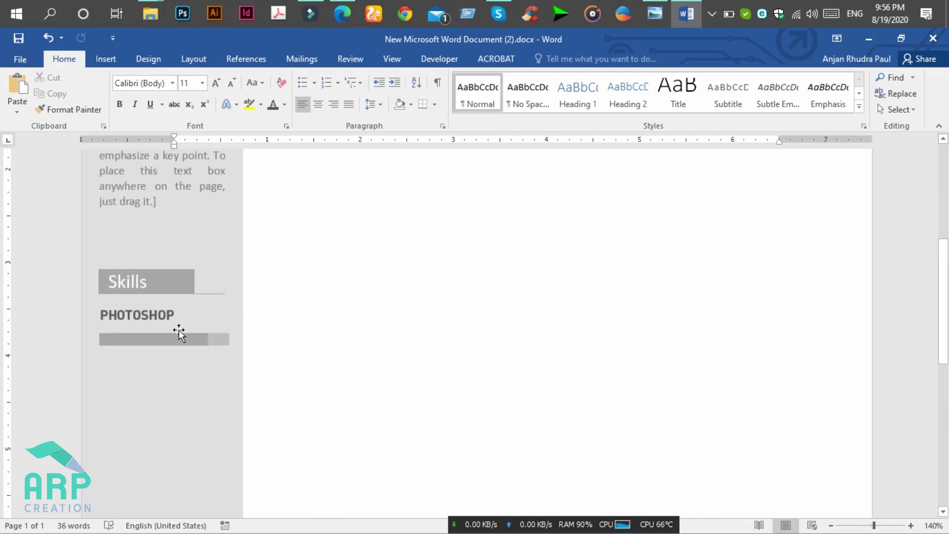
{"action": "left_click", "coordinate": [150, 313]}
{"action": "left_click", "coordinate": [187, 340]}
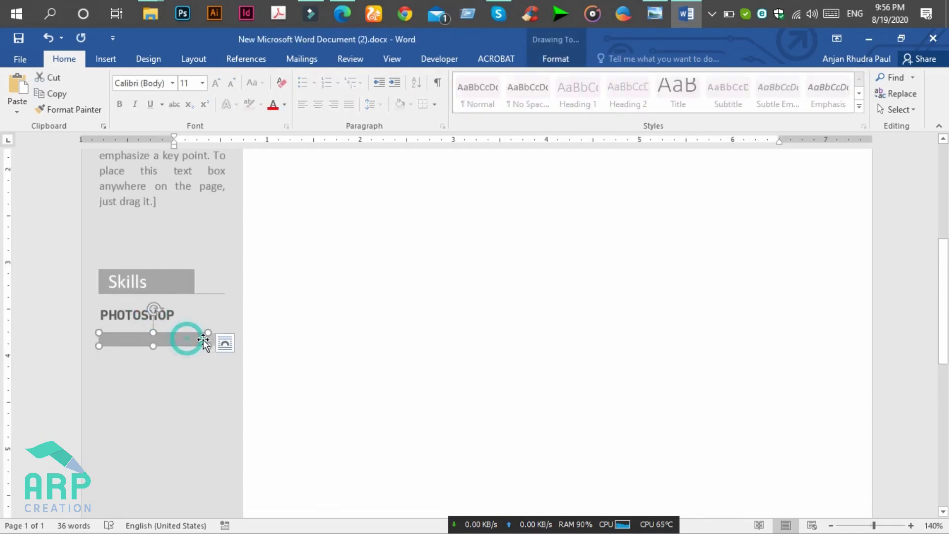
Copy the PHOTOSHOP label and both bars below the first skill entry.
{"action": "left_click", "coordinate": [215, 340], "text": "shift"}
{"action": "key", "text": "Up"}
{"action": "key", "text": "Up"}
{"action": "left_click", "coordinate": [142, 315]}
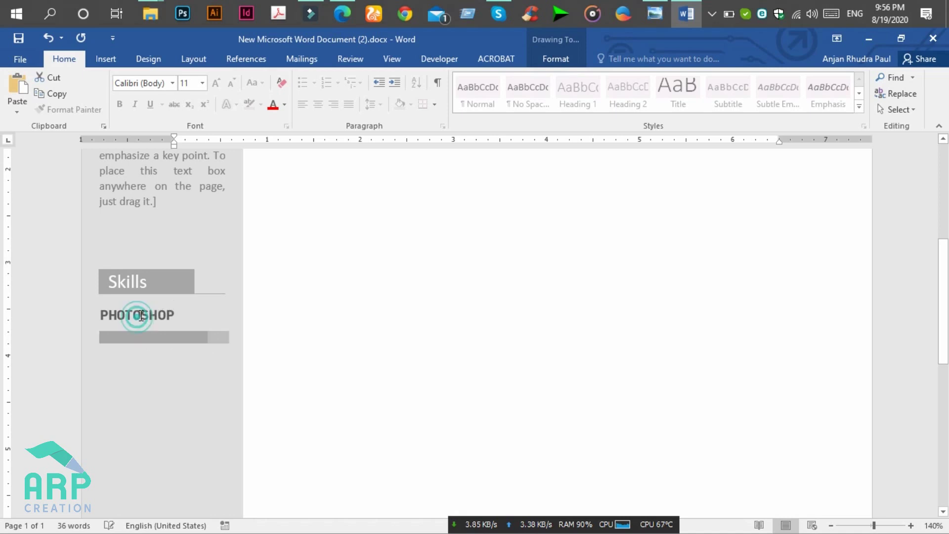
{"action": "left_click", "coordinate": [173, 337], "text": "shift"}
{"action": "left_click", "coordinate": [221, 334], "text": "shift"}
{"action": "scroll", "coordinate": [330, 335], "scroll_direction": "down", "scroll_amount": 1}
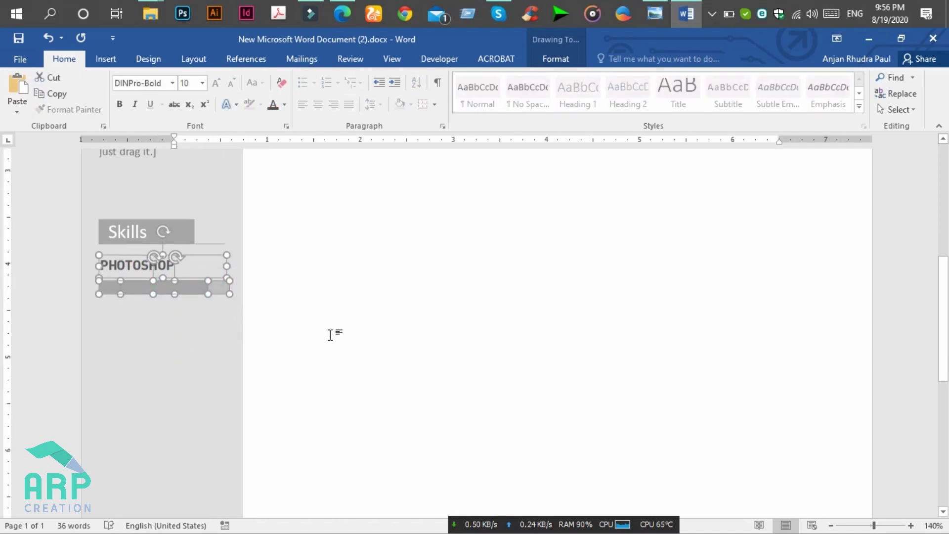
{"action": "scroll", "coordinate": [201, 242], "scroll_direction": "down", "scroll_amount": 3}
{"action": "scroll", "coordinate": [201, 241], "scroll_direction": "up", "scroll_amount": 2}
{"action": "left_click", "coordinate": [188, 247]}
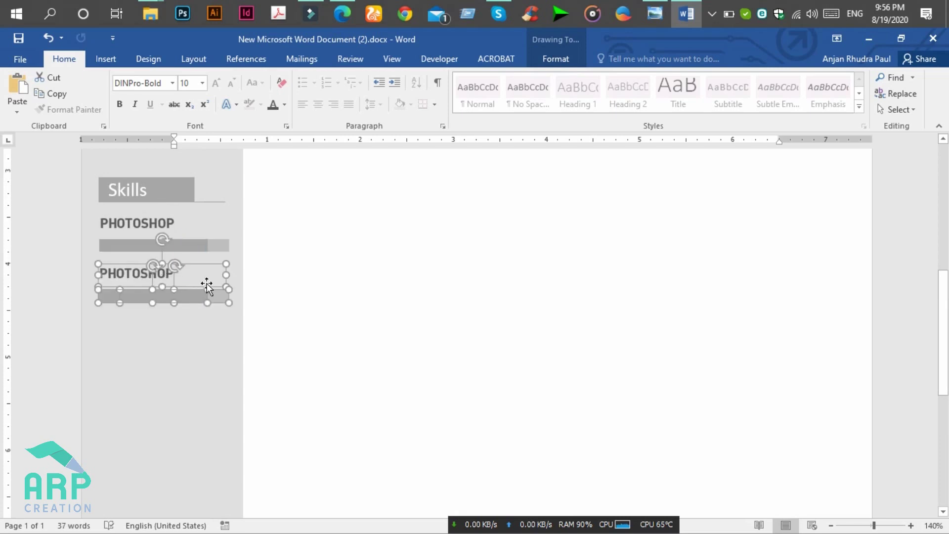
{"action": "left_click", "coordinate": [299, 299]}
Copy the second label and bar set below it as a third entry, nudged into alignment.
{"action": "scroll", "coordinate": [259, 319], "scroll_direction": "down", "scroll_amount": 3}
{"action": "scroll", "coordinate": [257, 316], "scroll_direction": "down", "scroll_amount": 2}
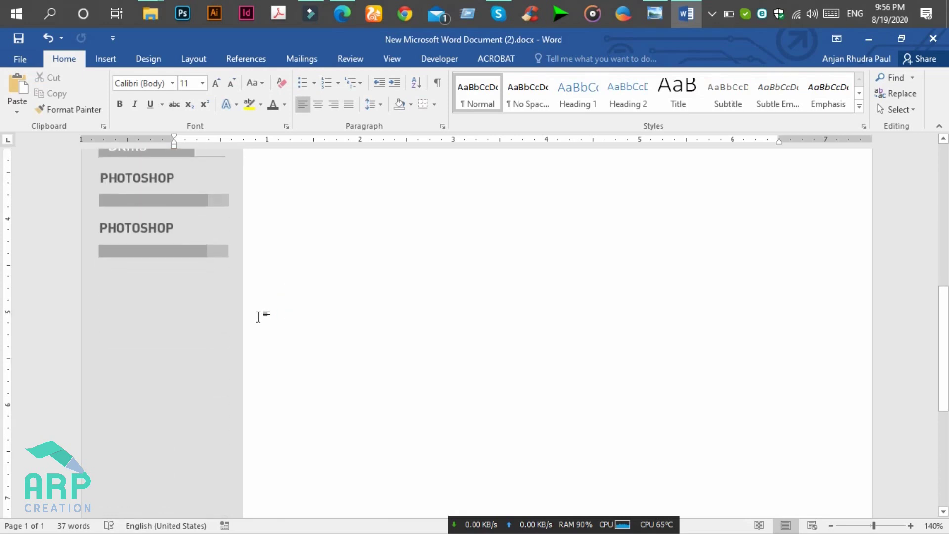
{"action": "left_click", "coordinate": [193, 251]}
{"action": "left_click", "coordinate": [223, 256], "text": "shift"}
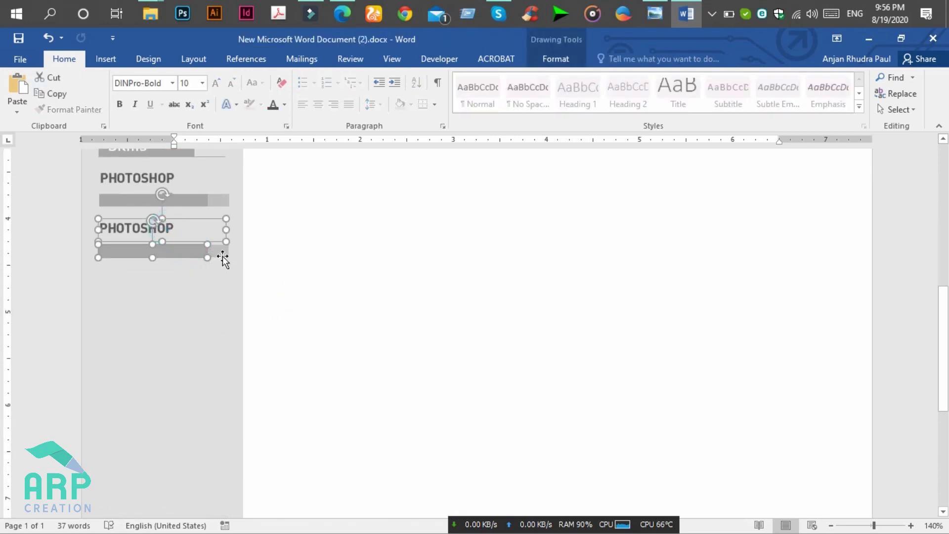
{"action": "left_click_drag", "start_coordinate": [223, 251], "coordinate": [189, 288]}
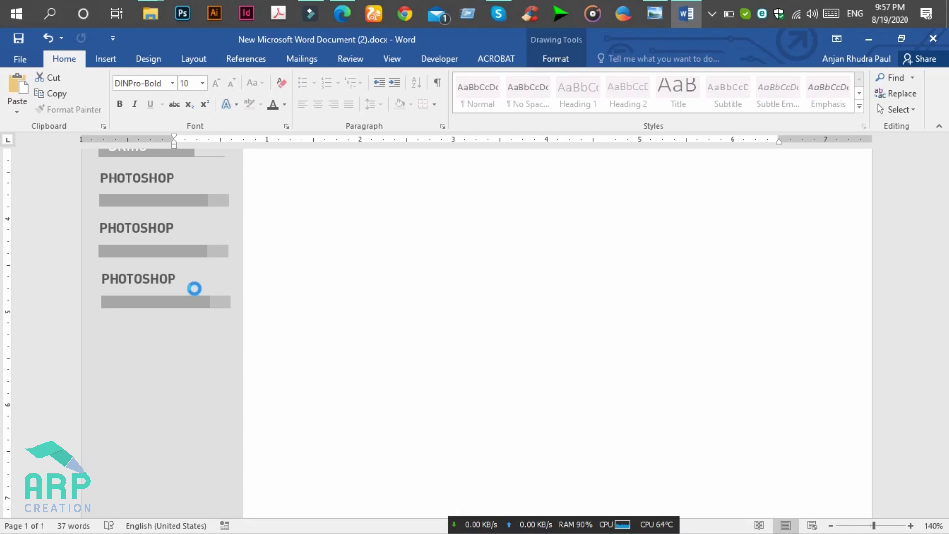
{"action": "key", "text": "Left"}
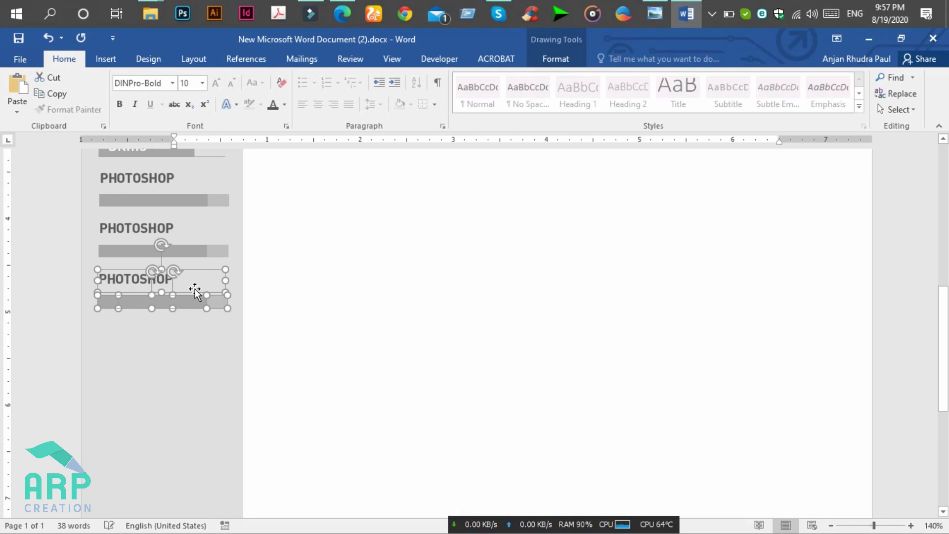
{"action": "key", "text": "Up"}
{"action": "left_click", "coordinate": [279, 243]}
Nudge the first skill row down and select all three PHOTOSHOP labels with their bars.
{"action": "scroll", "coordinate": [277, 246], "scroll_direction": "down", "scroll_amount": 5}
{"action": "scroll", "coordinate": [180, 247], "scroll_direction": "down", "scroll_amount": 1}
{"action": "scroll", "coordinate": [157, 229], "scroll_direction": "up", "scroll_amount": 2}
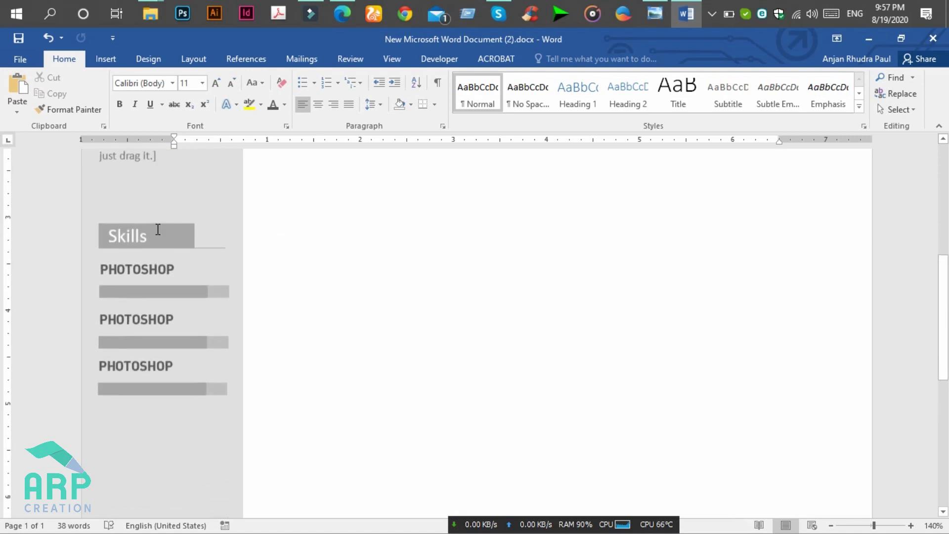
{"action": "left_click", "coordinate": [150, 259]}
{"action": "left_click", "coordinate": [165, 291], "text": "shift"}
{"action": "left_click", "coordinate": [218, 292], "text": "shift"}
{"action": "key", "text": "Down"}
{"action": "key", "text": "Down"}
{"action": "key", "text": "Down"}
{"action": "key", "text": "Down"}
{"action": "key", "text": "Down"}
{"action": "left_click", "coordinate": [169, 317], "text": "shift"}
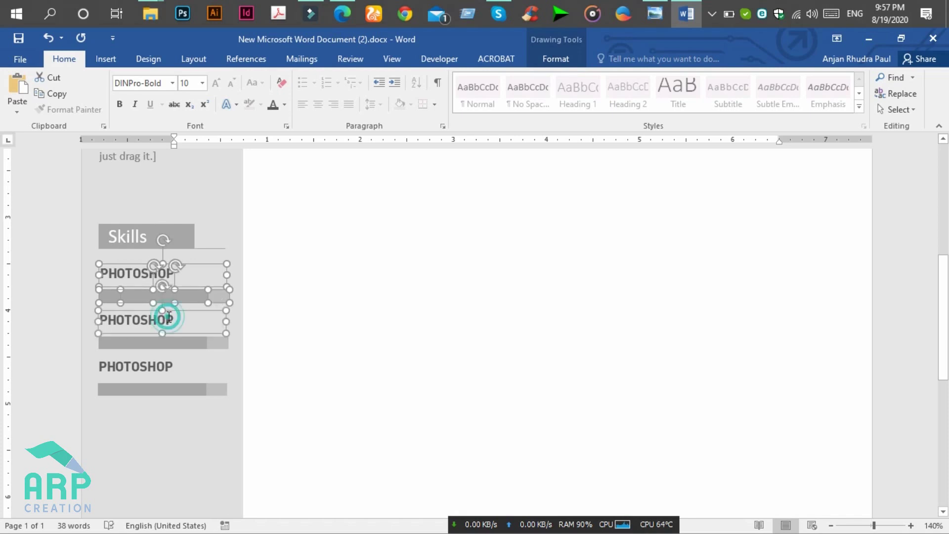
{"action": "left_click", "coordinate": [176, 343], "text": "shift"}
{"action": "left_click", "coordinate": [216, 343], "text": "shift"}
{"action": "left_click", "coordinate": [156, 368], "text": "shift"}
{"action": "left_click", "coordinate": [168, 388], "text": "shift"}
{"action": "left_click", "coordinate": [217, 388], "text": "shift"}
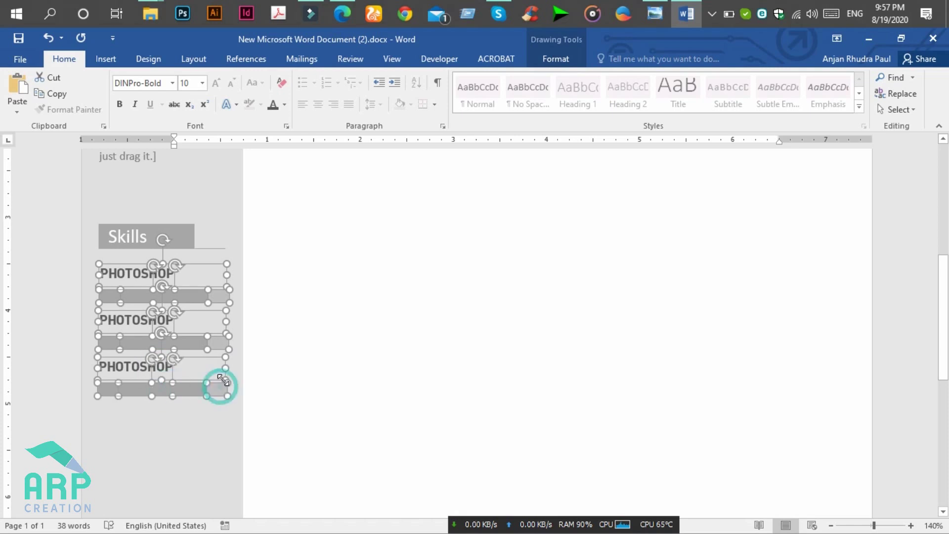
{"action": "scroll", "coordinate": [295, 318], "scroll_direction": "down", "scroll_amount": 2}
{"action": "scroll", "coordinate": [295, 318], "scroll_direction": "up", "scroll_amount": 1}
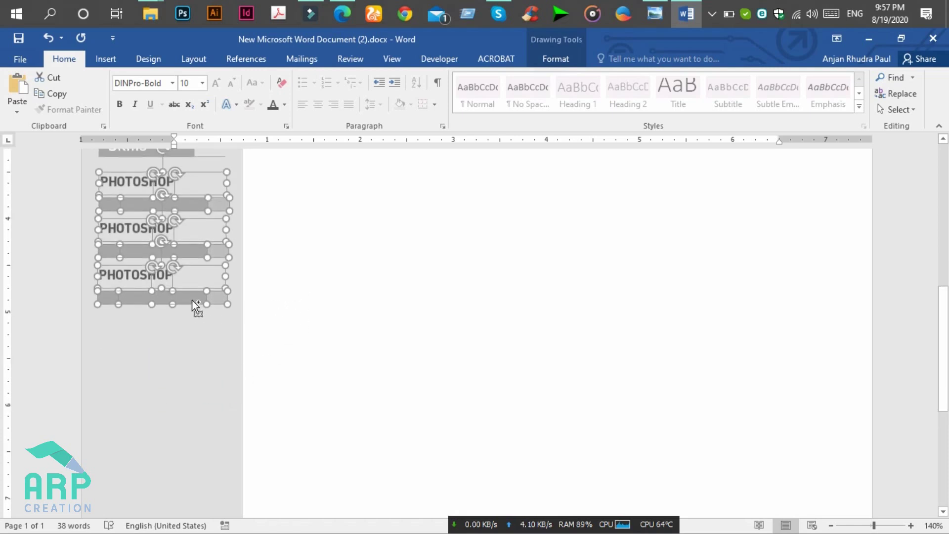
Copy the three skill rows below the originals, giving six entries.
{"action": "left_click_drag", "start_coordinate": [195, 307], "coordinate": [186, 390]}
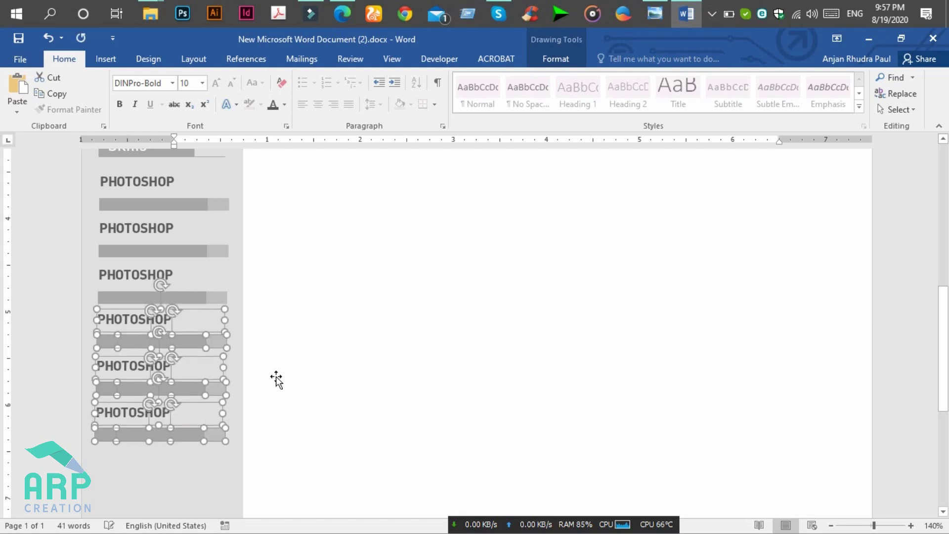
{"action": "left_click", "coordinate": [328, 310]}
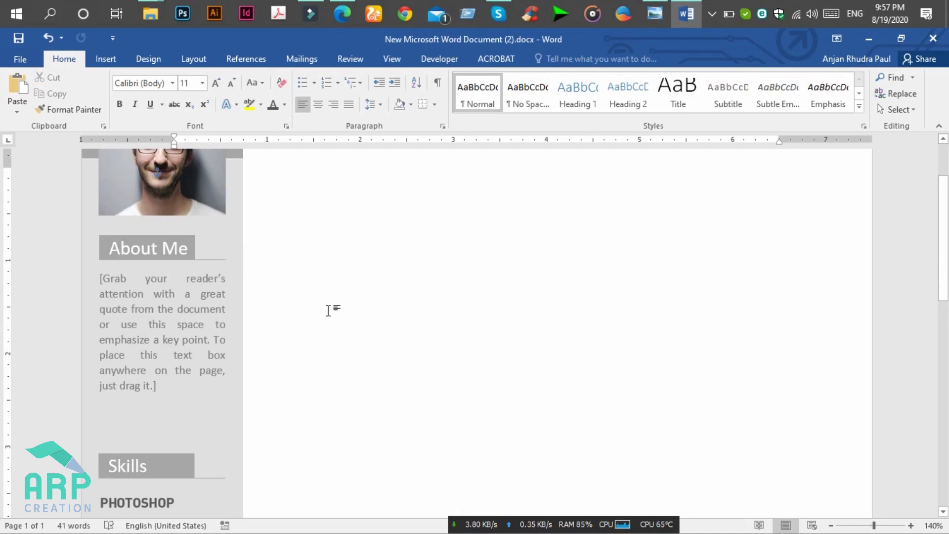
{"action": "scroll", "coordinate": [328, 311], "scroll_direction": "down", "scroll_amount": 4}
{"action": "scroll", "coordinate": [326, 313], "scroll_direction": "down", "scroll_amount": 3}
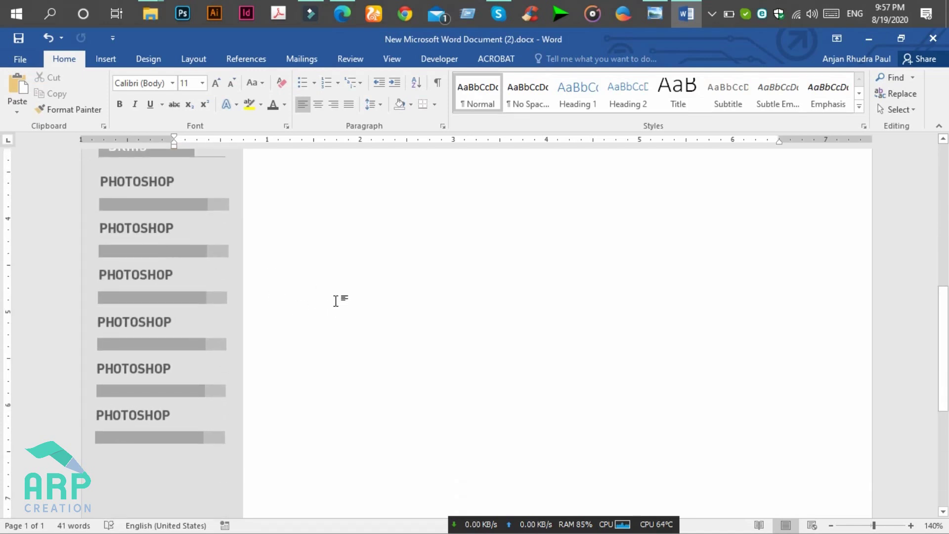
Rename the second and third skill labels to ILLUSTRATOR and INDESIGN.
{"action": "left_click", "coordinate": [153, 228]}
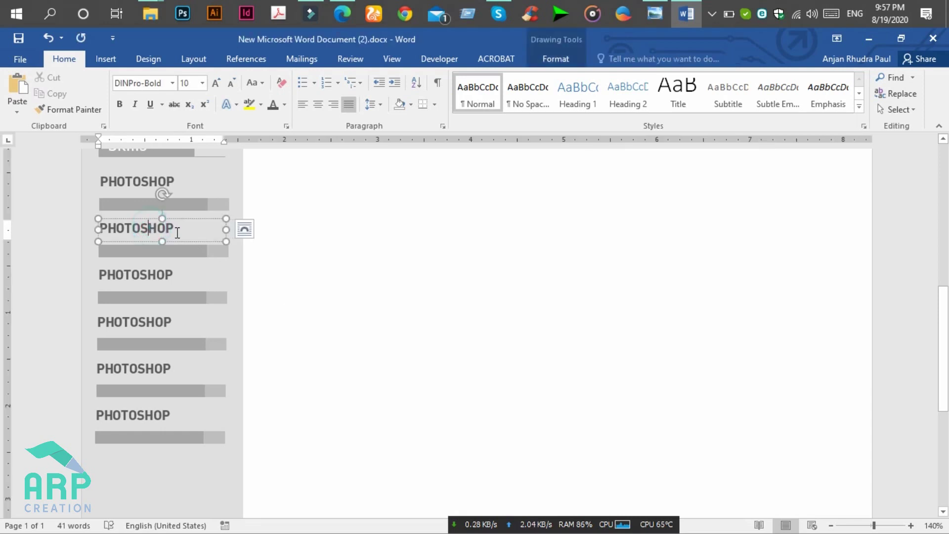
{"action": "key", "text": "ctrl+a"}
{"action": "key", "text": "BackSpace"}
{"action": "type", "text": "ILLUSTRATO"}
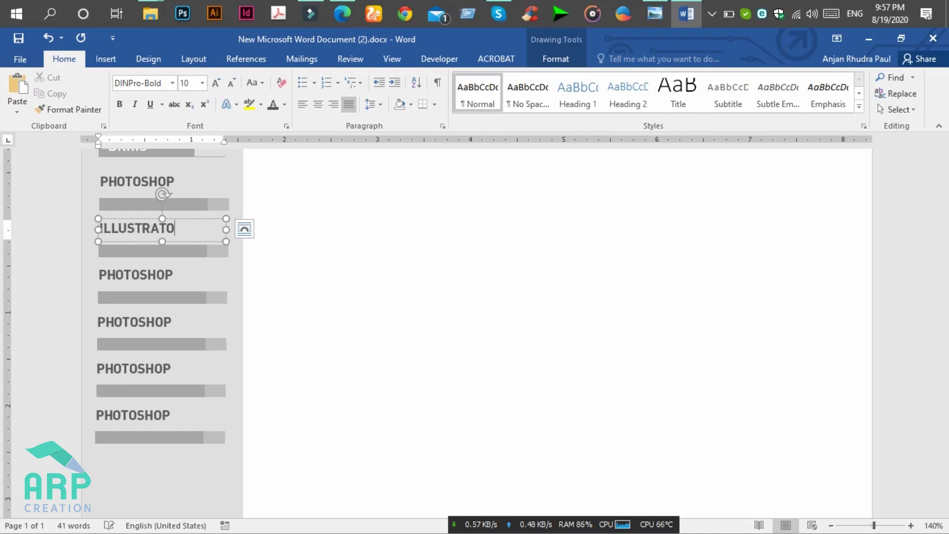
{"action": "double_click", "coordinate": [147, 277]}
{"action": "type", "text": "INDESIGN"}
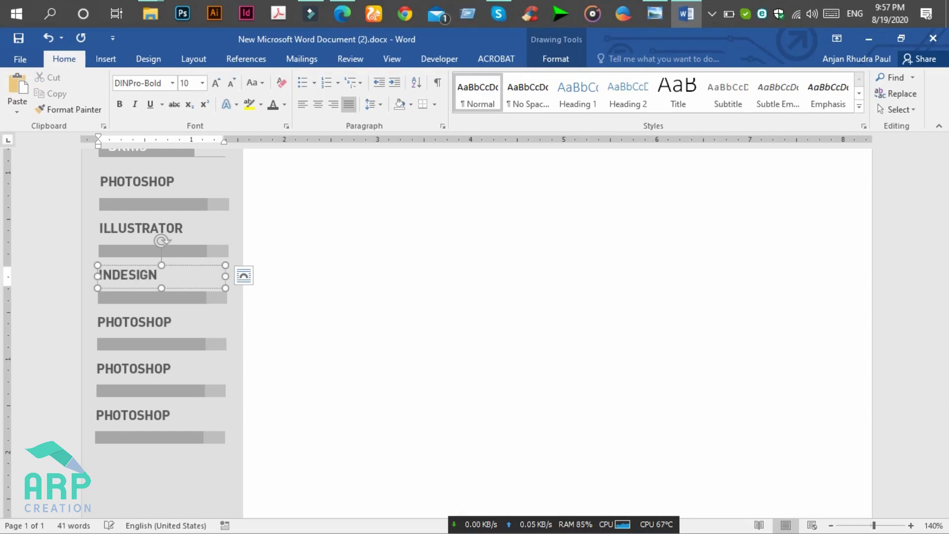
{"action": "left_click", "coordinate": [197, 255]}
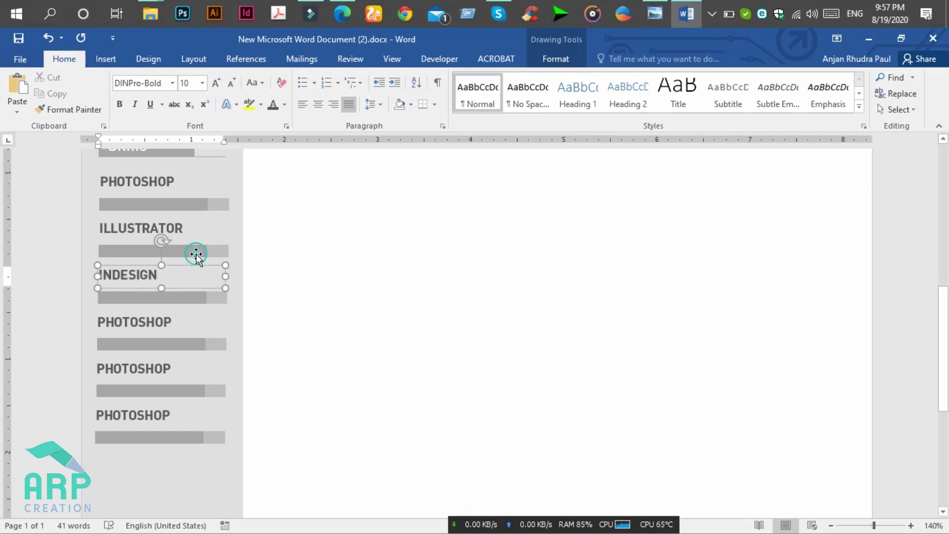
Shorten the dark fills on the INDESIGN and fourth skill bars.
{"action": "left_click", "coordinate": [198, 204]}
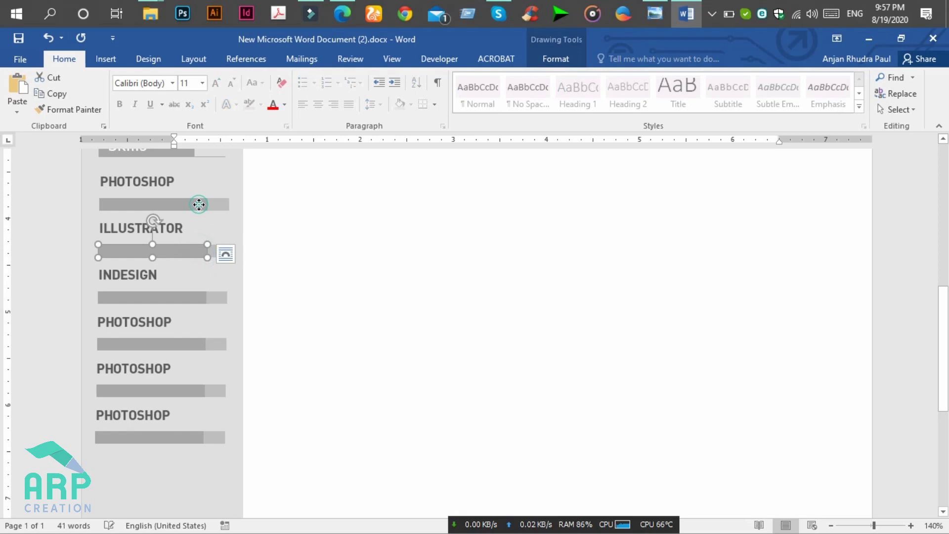
{"action": "left_click", "coordinate": [188, 302]}
{"action": "left_click_drag", "start_coordinate": [207, 303], "coordinate": [196, 303]}
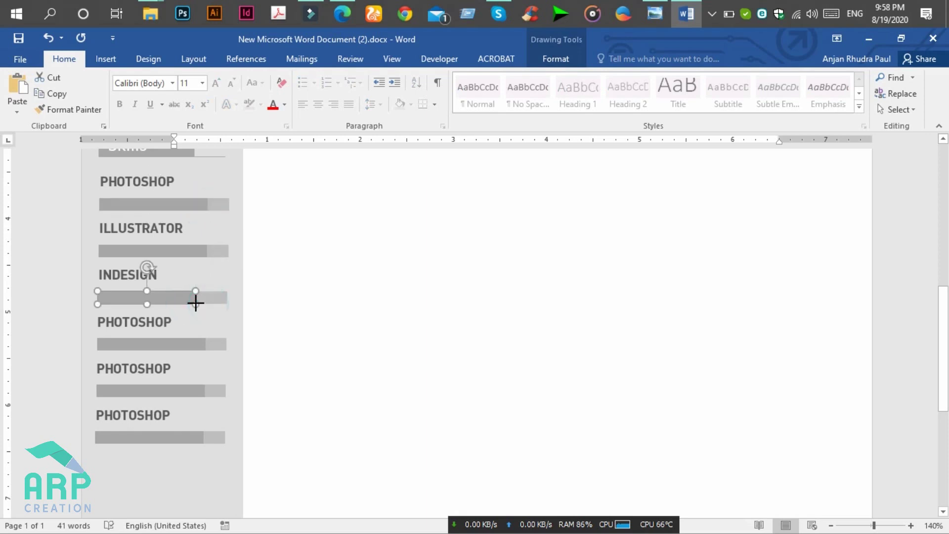
{"action": "left_click", "coordinate": [190, 341]}
{"action": "left_click_drag", "start_coordinate": [206, 344], "coordinate": [189, 345]}
{"action": "left_click", "coordinate": [274, 339]}
Compare the sidebar against the reference resume preview image.
{"action": "scroll", "coordinate": [275, 340], "scroll_direction": "down", "scroll_amount": 5}
{"action": "scroll", "coordinate": [275, 339], "scroll_direction": "down", "scroll_amount": 4}
{"action": "scroll", "coordinate": [275, 339], "scroll_direction": "down", "scroll_amount": 2}
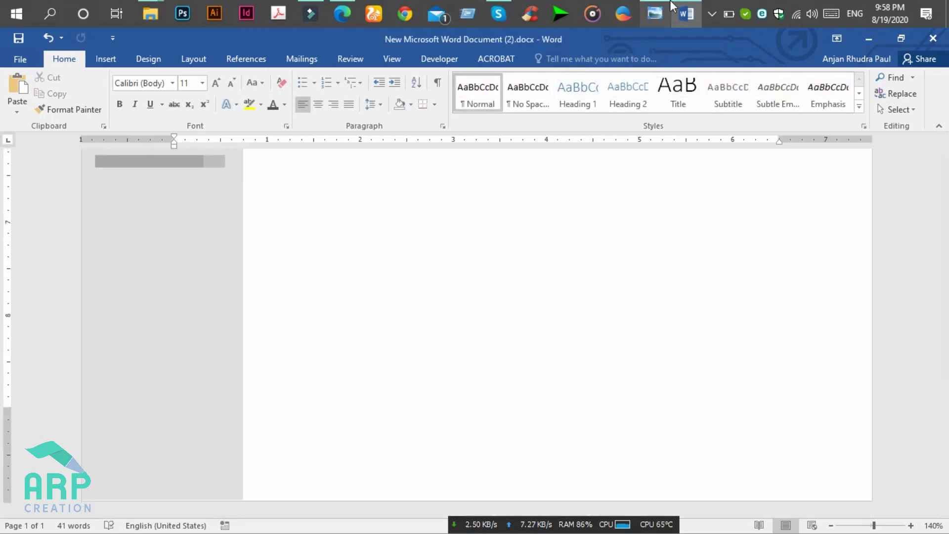
{"action": "left_click", "coordinate": [658, 12]}
{"action": "scroll", "coordinate": [500, 394], "scroll_direction": "up", "scroll_amount": 1}
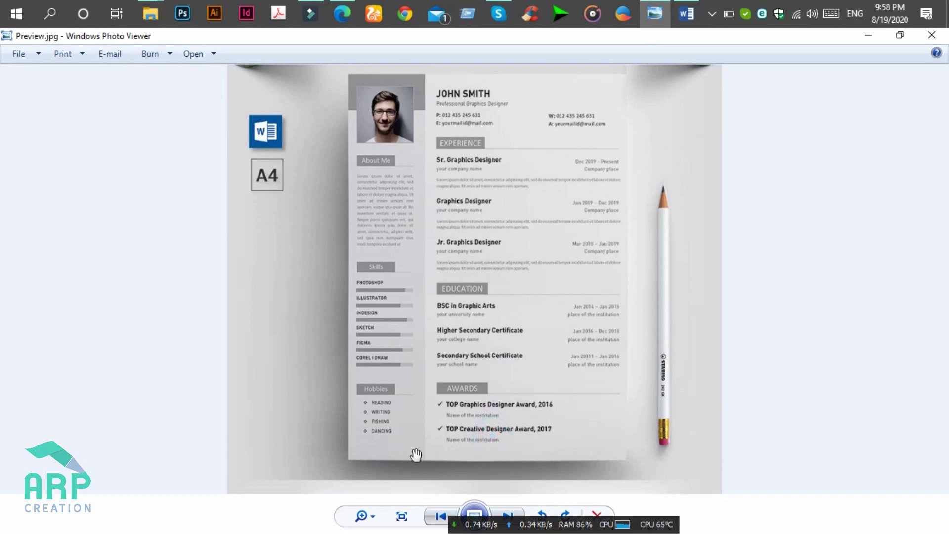
{"action": "scroll", "coordinate": [415, 452], "scroll_direction": "up", "scroll_amount": 2}
{"action": "left_click", "coordinate": [868, 35]}
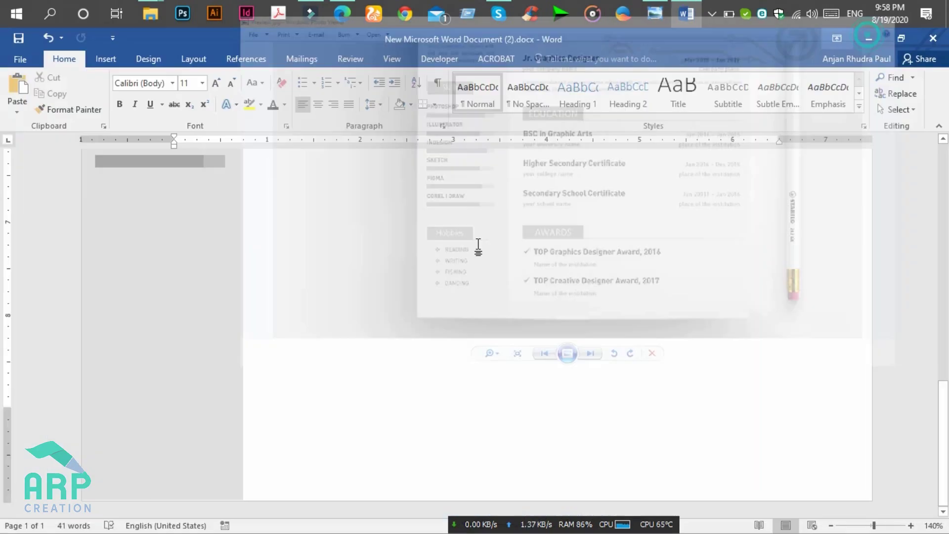
{"action": "scroll", "coordinate": [159, 190], "scroll_direction": "up", "scroll_amount": 1}
{"action": "scroll", "coordinate": [161, 197], "scroll_direction": "up", "scroll_amount": 1}
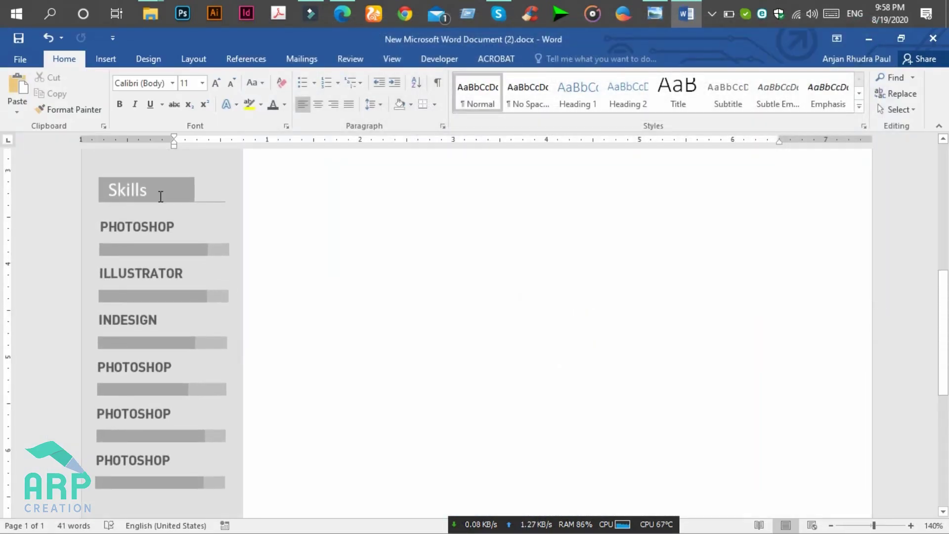
Copy the Skills heading box to just below the last skill bar.
{"action": "left_click", "coordinate": [165, 192]}
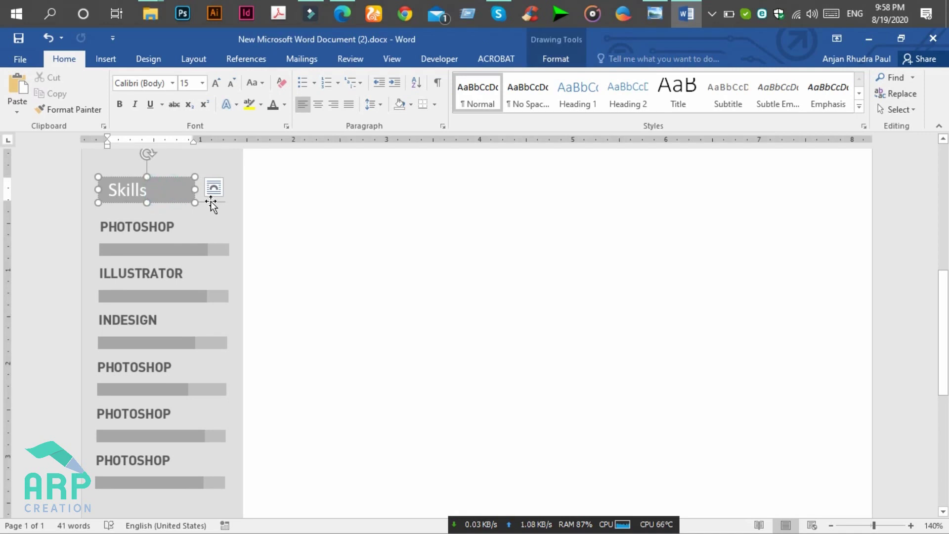
{"action": "left_click", "coordinate": [209, 202]}
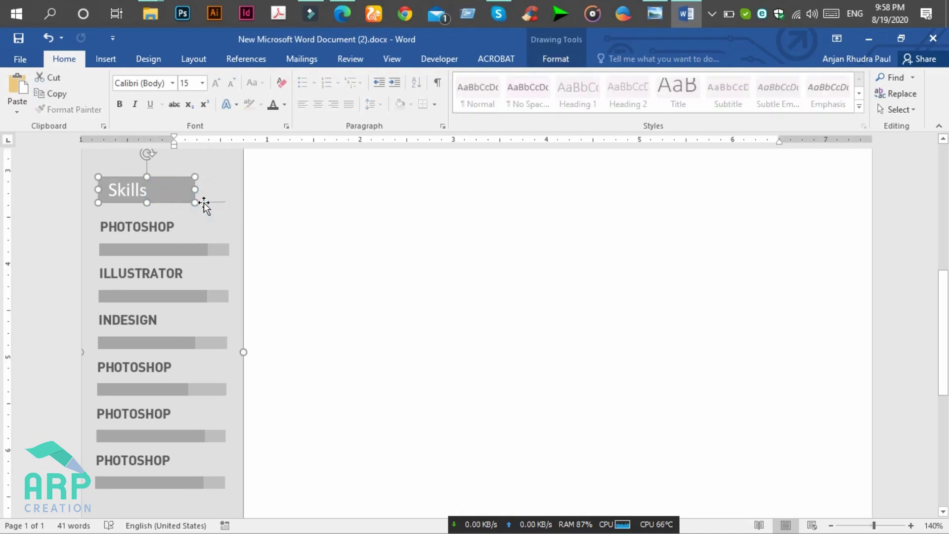
{"action": "left_click", "coordinate": [207, 202]}
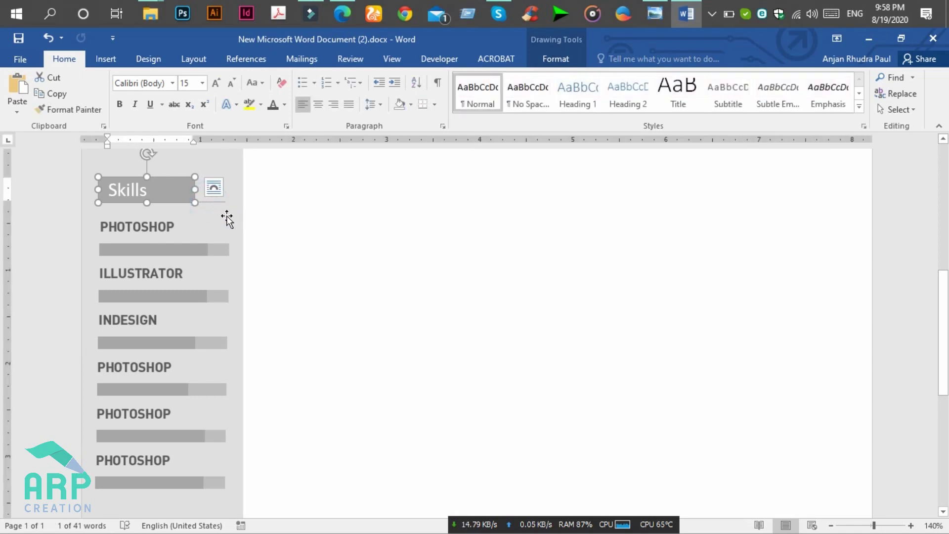
{"action": "scroll", "coordinate": [217, 222], "scroll_direction": "up", "scroll_amount": 2}
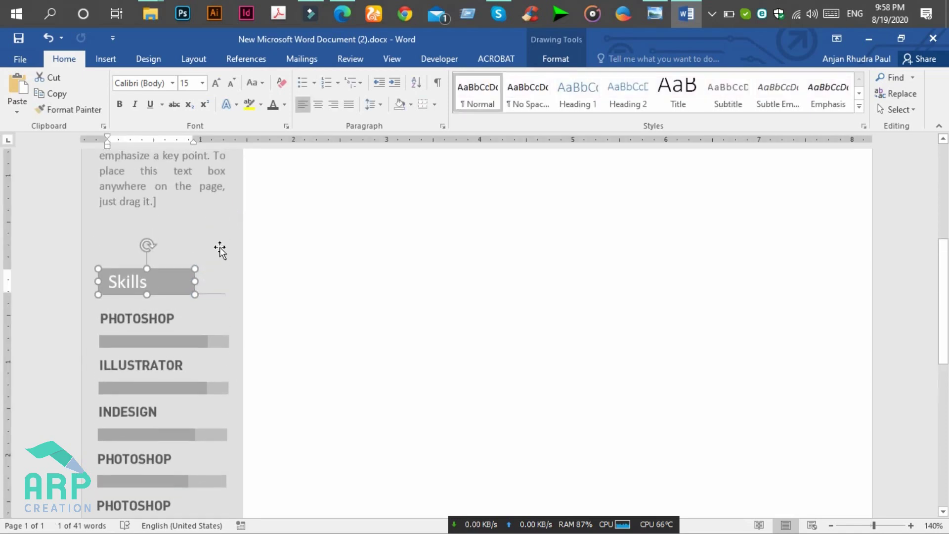
{"action": "left_click", "coordinate": [211, 294]}
{"action": "scroll", "coordinate": [187, 294], "scroll_direction": "down", "scroll_amount": 3}
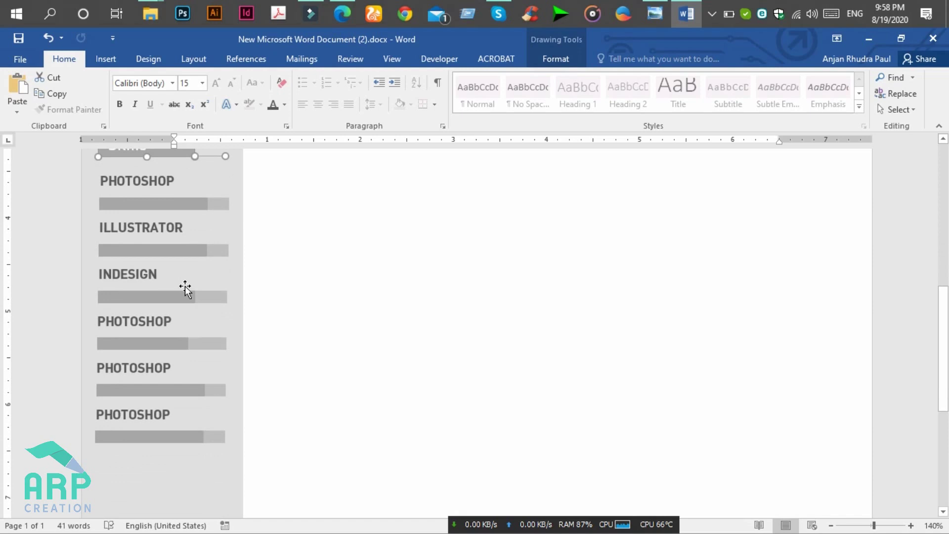
{"action": "scroll", "coordinate": [186, 277], "scroll_direction": "up", "scroll_amount": 2}
{"action": "scroll", "coordinate": [185, 262], "scroll_direction": "down", "scroll_amount": 1}
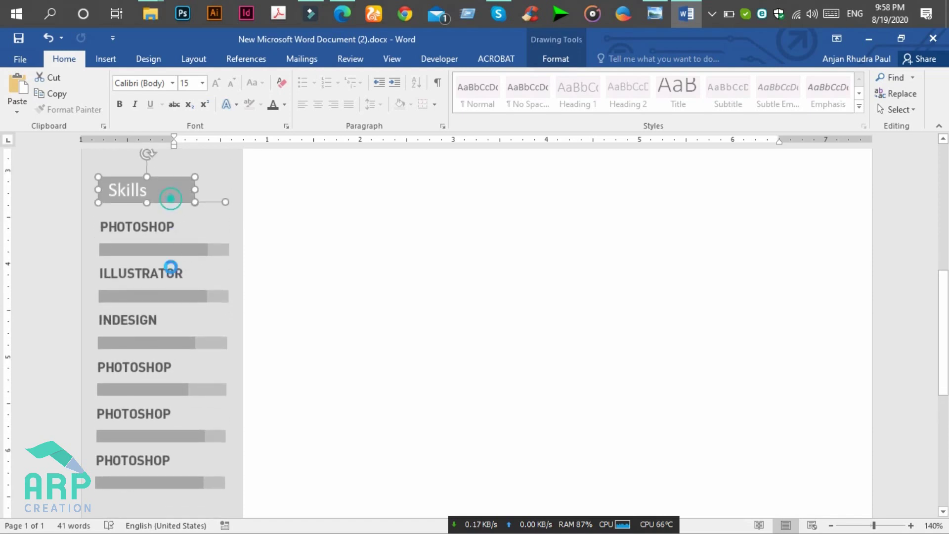
{"action": "left_click_drag", "start_coordinate": [171, 200], "coordinate": [168, 503]}
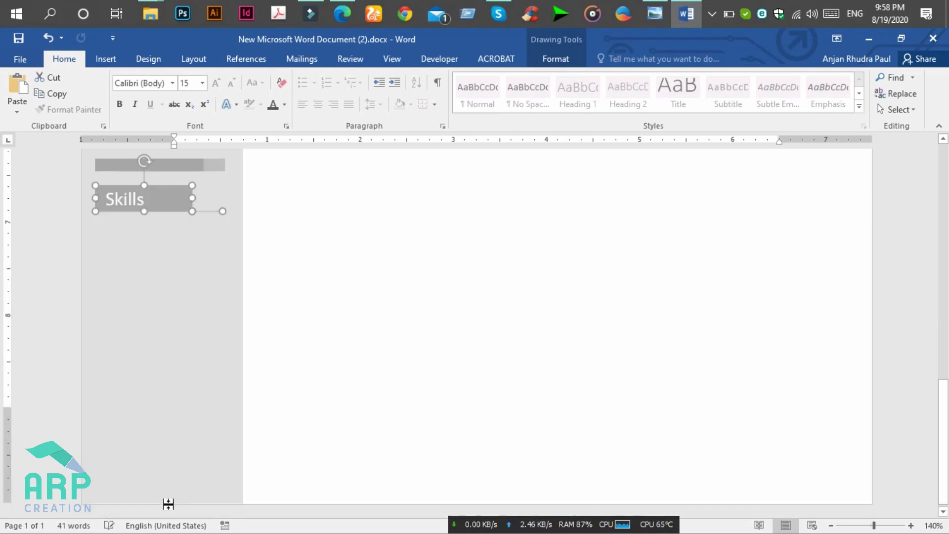
{"action": "scroll", "coordinate": [195, 340], "scroll_direction": "up", "scroll_amount": 2}
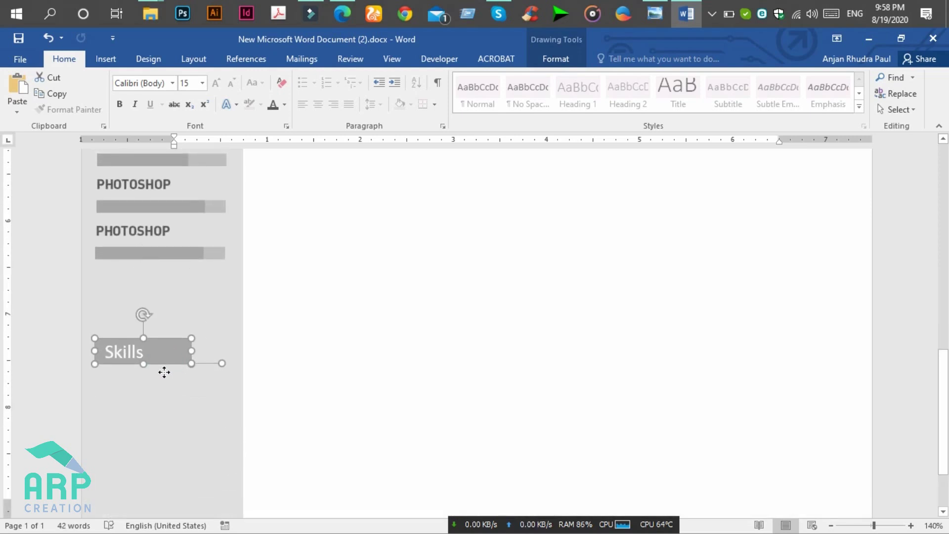
{"action": "left_click_drag", "start_coordinate": [166, 303], "coordinate": [169, 354]}
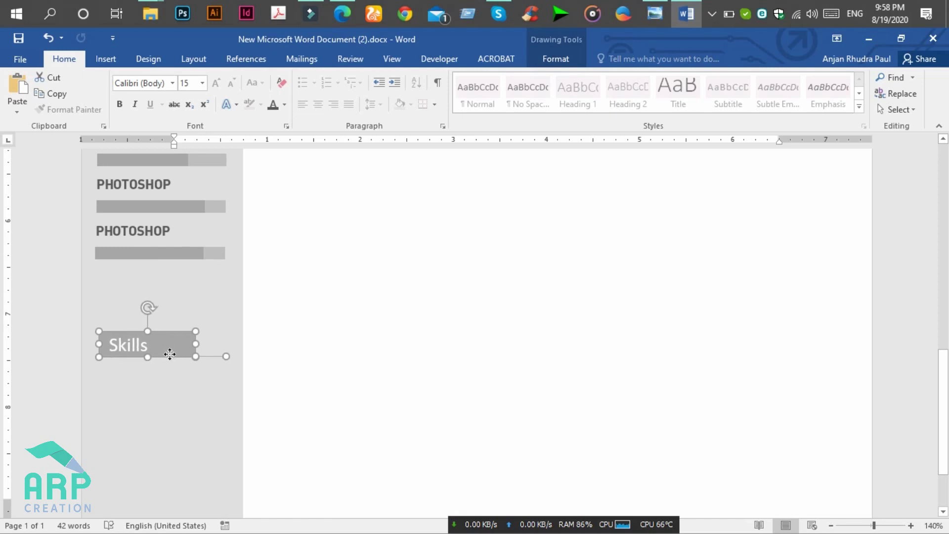
Retitle the copied heading to Hobbies.
{"action": "left_click", "coordinate": [143, 344]}
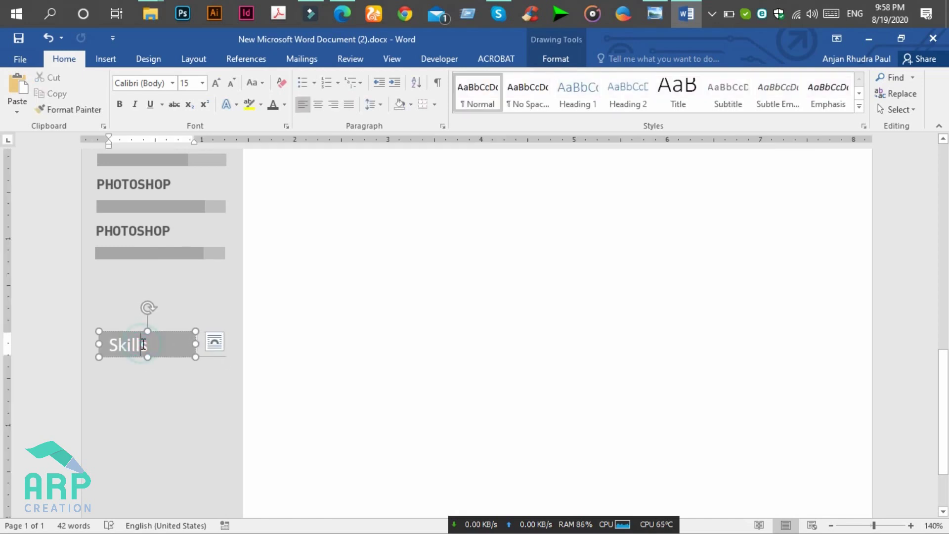
{"action": "double_click", "coordinate": [143, 344]}
{"action": "type", "text": "HO"}
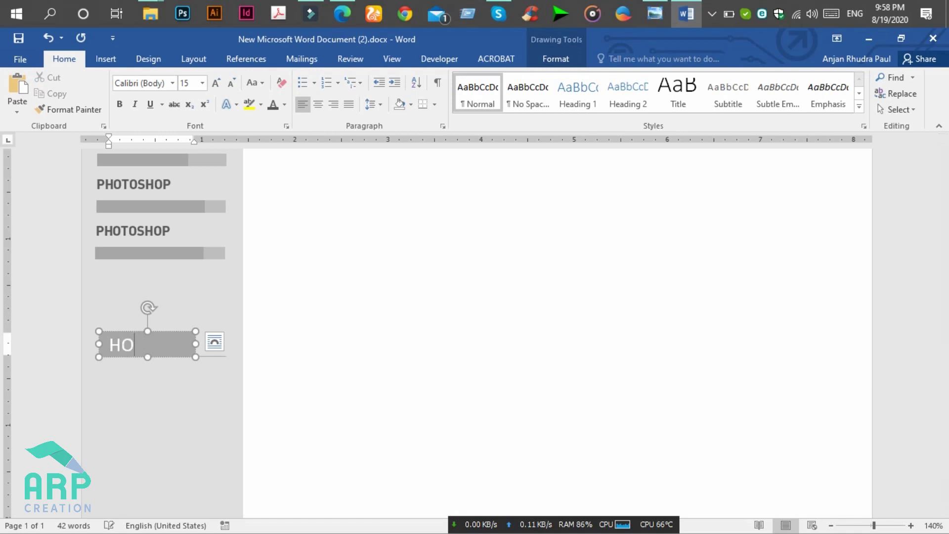
{"action": "type", "text": "B"}
{"action": "key", "text": "BackSpace"}
{"action": "type", "text": "bbies"}
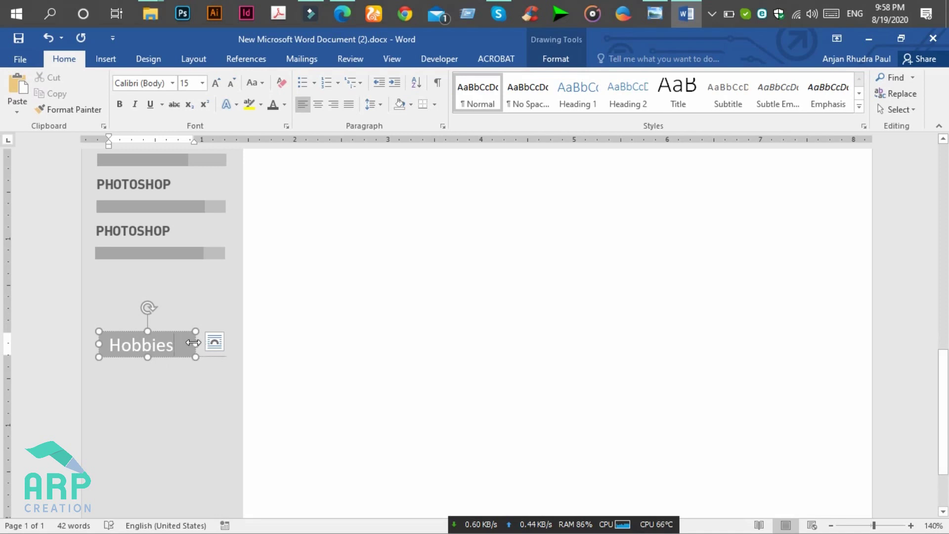
{"action": "scroll", "coordinate": [366, 339], "scroll_direction": "up", "scroll_amount": 3}
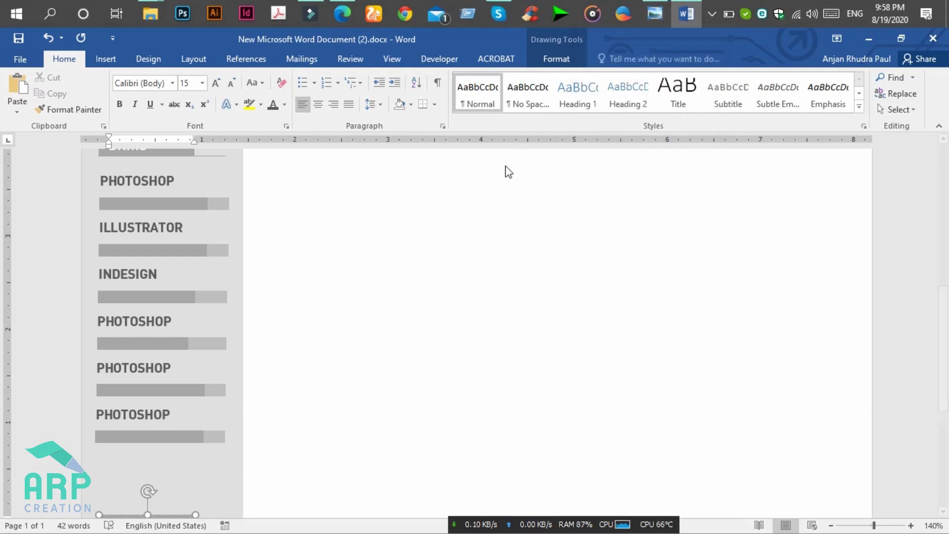
Copy the PHOTOSHOP text box below the Hobbies heading and make it much taller.
{"action": "left_click", "coordinate": [173, 415]}
{"action": "scroll", "coordinate": [357, 397], "scroll_direction": "down", "scroll_amount": 3}
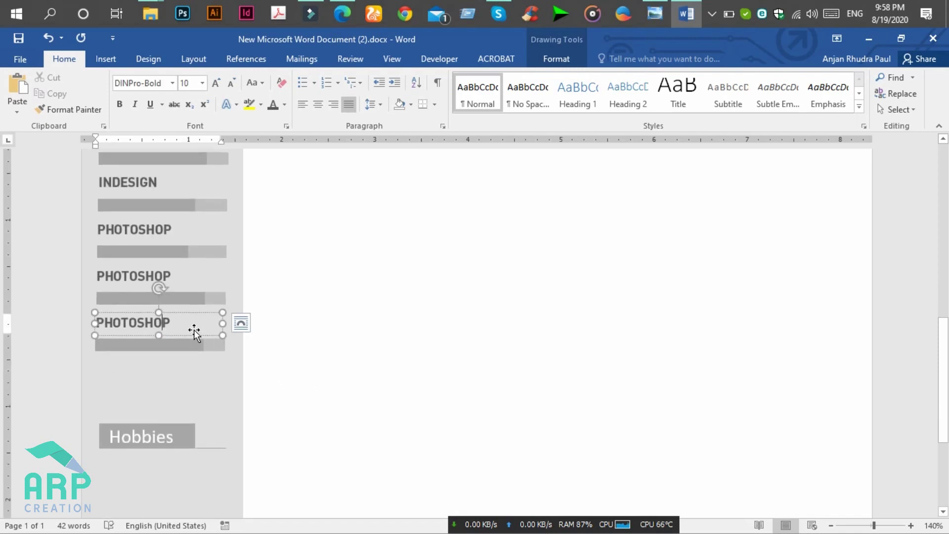
{"action": "scroll", "coordinate": [193, 331], "scroll_direction": "down", "scroll_amount": 2}
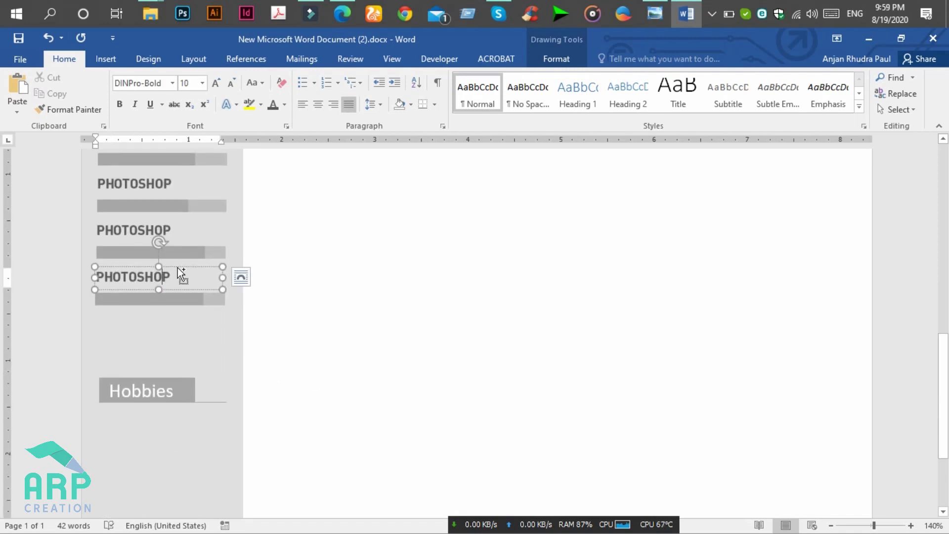
{"action": "left_click_drag", "start_coordinate": [177, 267], "coordinate": [186, 430]}
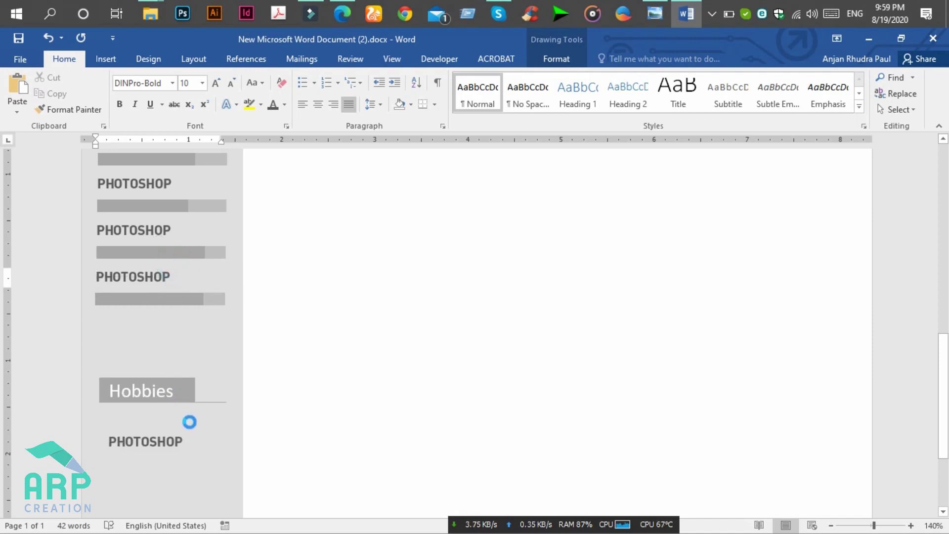
{"action": "left_click", "coordinate": [162, 427]}
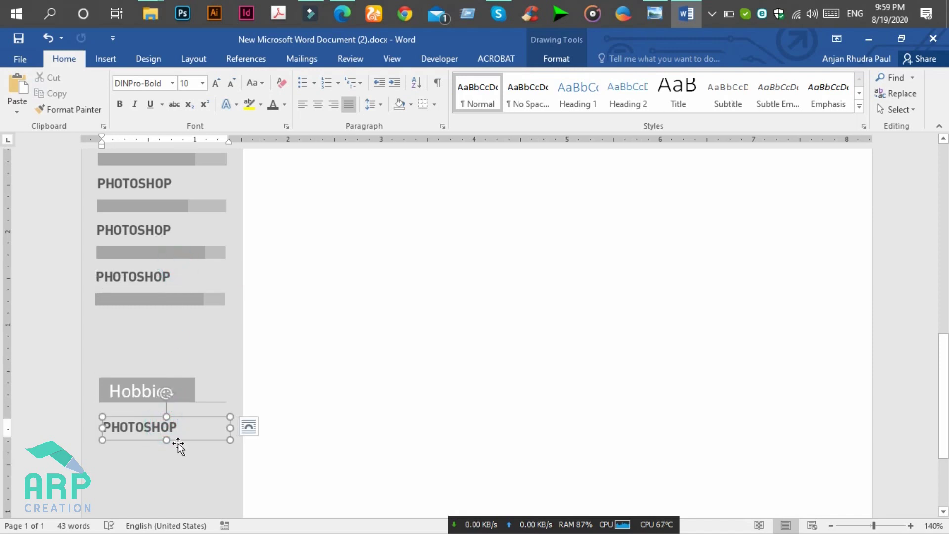
{"action": "left_click_drag", "start_coordinate": [162, 439], "coordinate": [167, 509]}
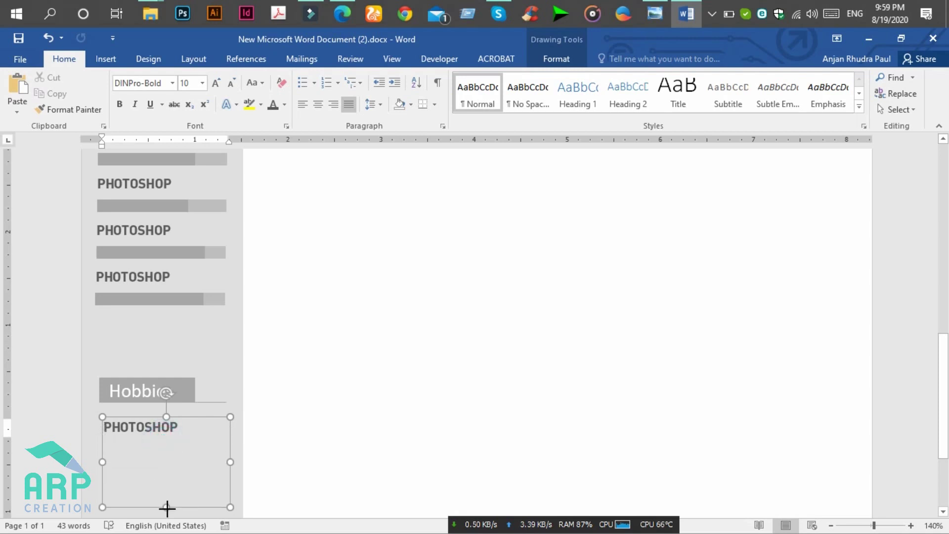
Replace the box's text with Fishing, Lorem, Ipsum and Dolar on separate lines.
{"action": "left_click", "coordinate": [192, 426]}
{"action": "key", "text": "ctrl+a"}
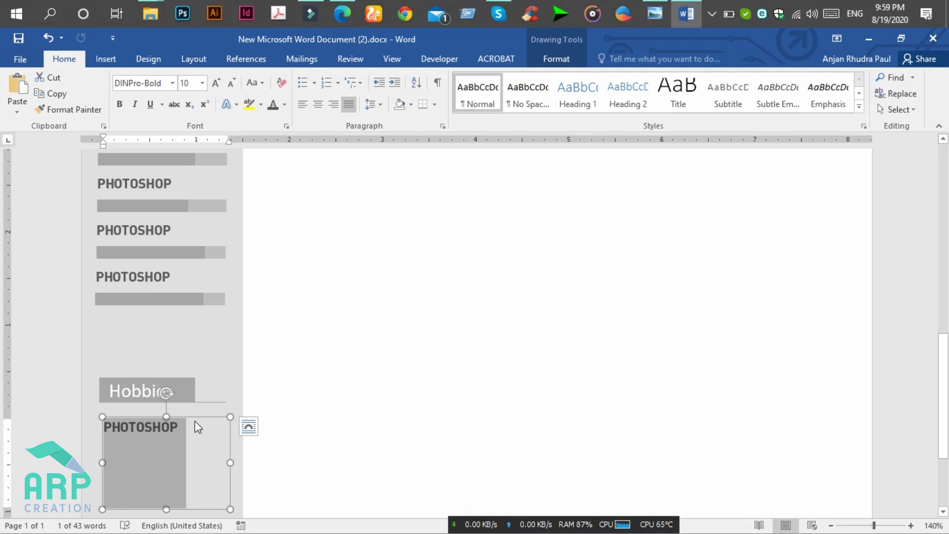
{"action": "type", "text": "Fidh"}
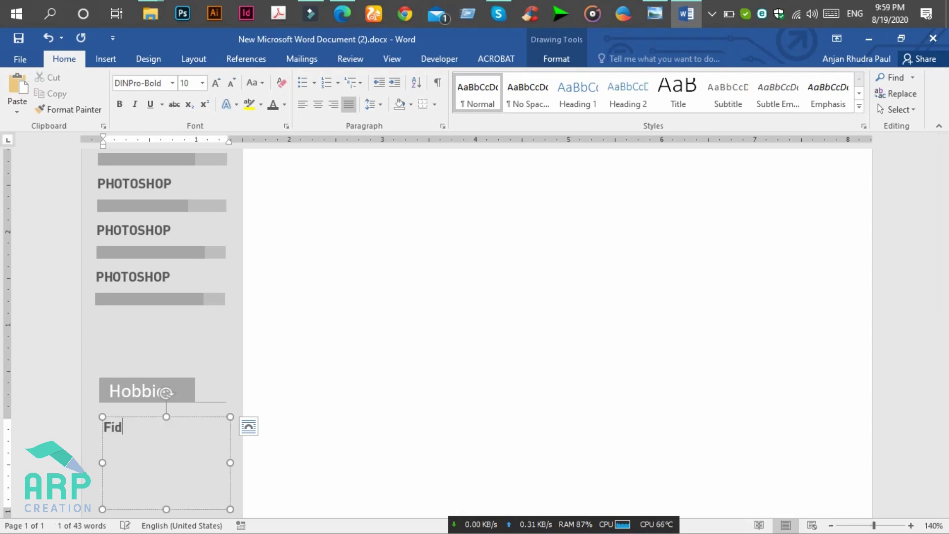
{"action": "type", "text": "shing"}
{"action": "key", "text": "Return"}
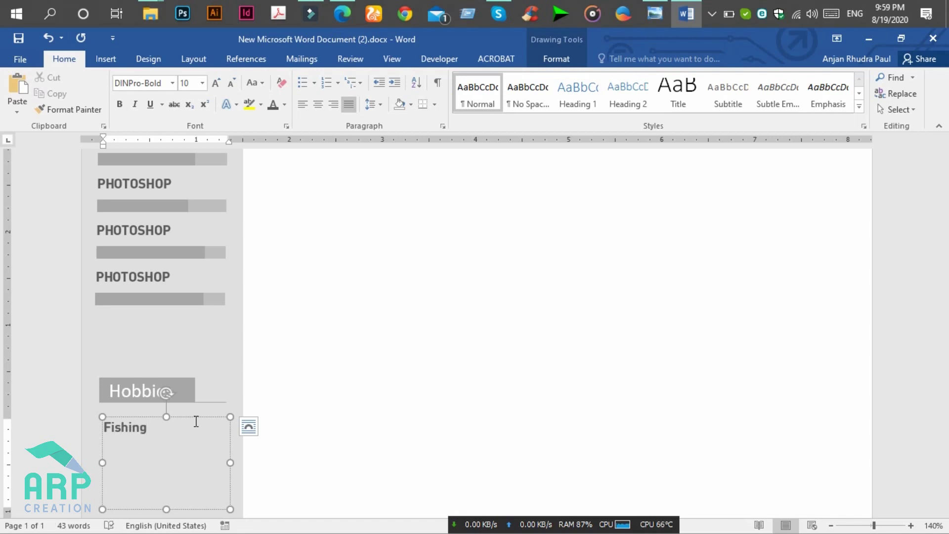
{"action": "type", "text": "Lorem"}
{"action": "type", "text": "Ipsum"}
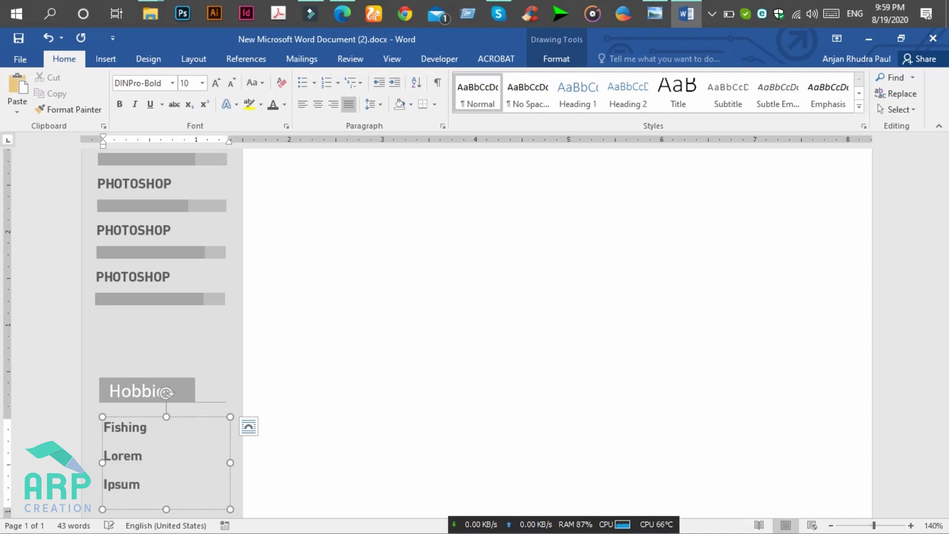
{"action": "key", "text": "Return"}
{"action": "scroll", "coordinate": [347, 366], "scroll_direction": "down", "scroll_amount": 3}
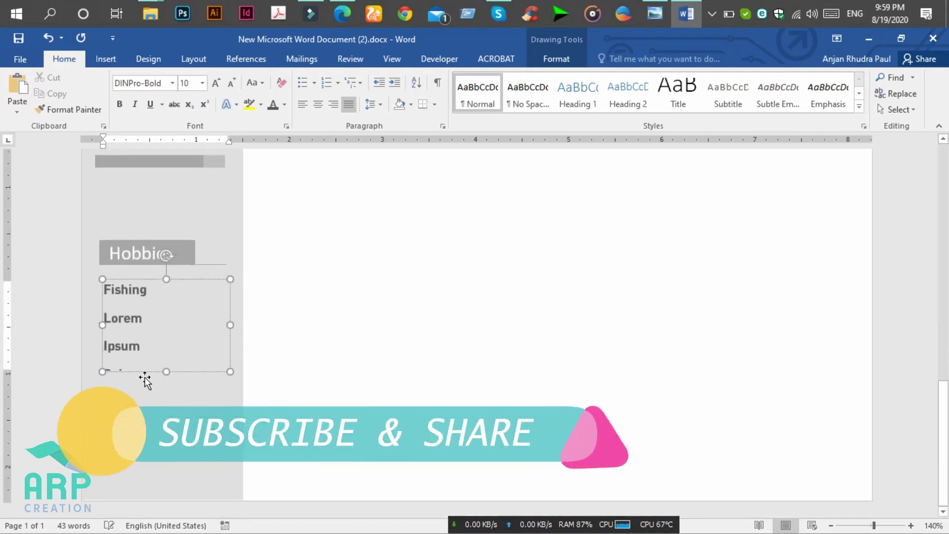
{"action": "type", "text": "Dolar"}
{"action": "left_click", "coordinate": [166, 396]}
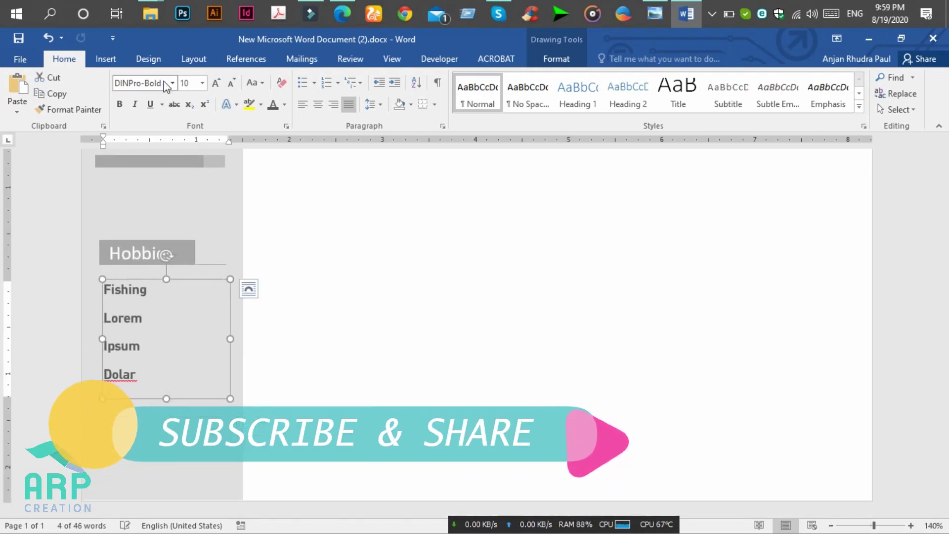
Switch the selected Hobbies text from DINPro-Bold to DINPro-Medium by searching 'DIN pro' in the font box.
{"action": "left_click", "coordinate": [169, 83]}
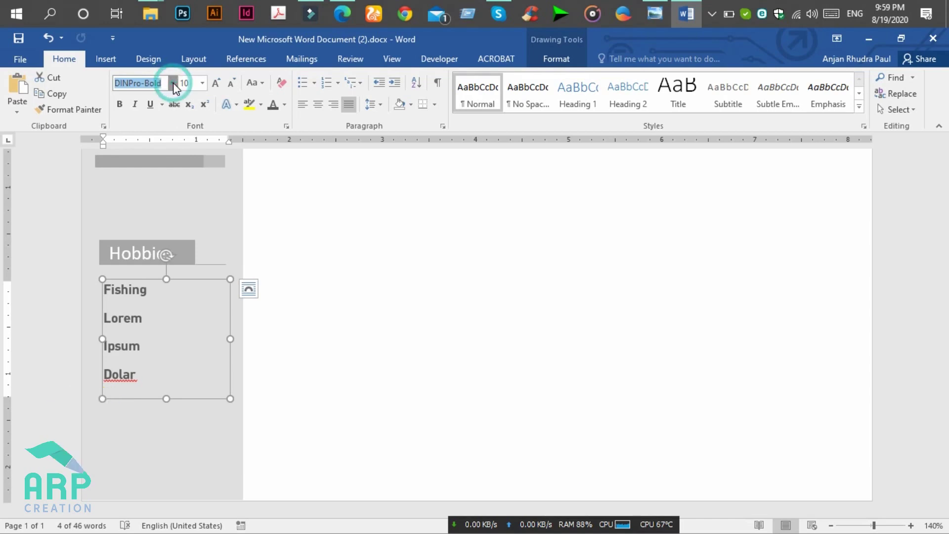
{"action": "left_click", "coordinate": [173, 83]}
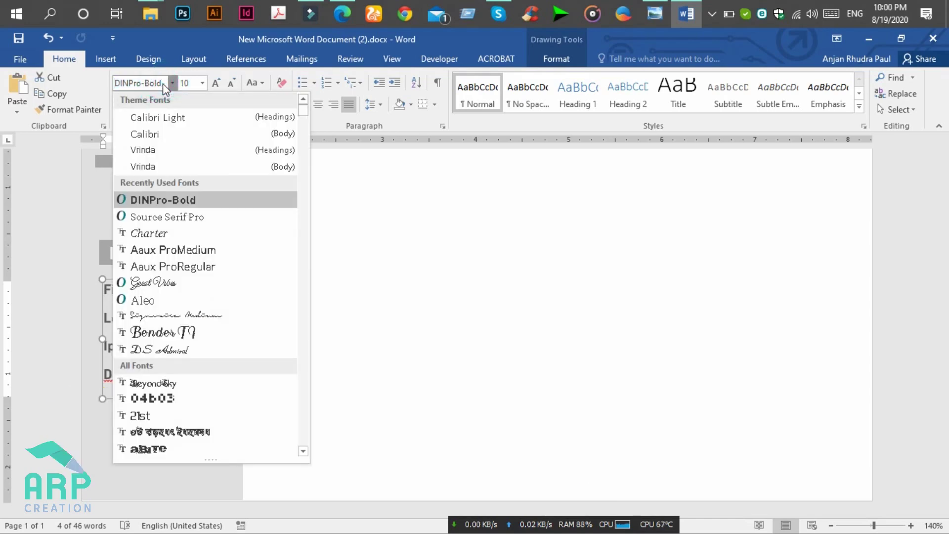
{"action": "key", "text": "BackSpace"}
{"action": "key", "text": "BackSpace"}
{"action": "key", "text": "BackSpace"}
{"action": "key", "text": "BackSpace"}
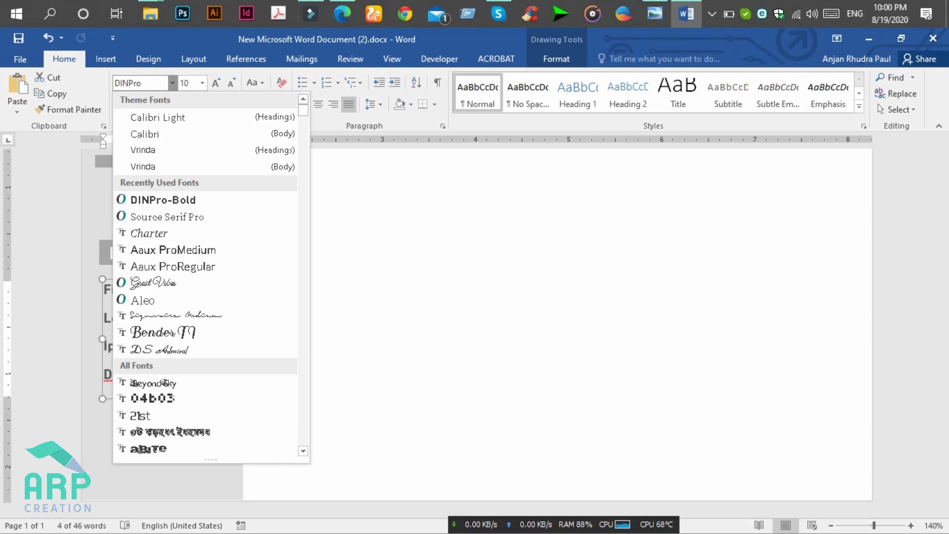
{"action": "scroll", "coordinate": [212, 277], "scroll_direction": "down", "scroll_amount": 1}
{"action": "scroll", "coordinate": [212, 332], "scroll_direction": "down", "scroll_amount": 3}
{"action": "scroll", "coordinate": [212, 329], "scroll_direction": "down", "scroll_amount": 10}
{"action": "scroll", "coordinate": [212, 324], "scroll_direction": "up", "scroll_amount": 3}
{"action": "scroll", "coordinate": [213, 329], "scroll_direction": "up", "scroll_amount": 5}
{"action": "scroll", "coordinate": [212, 329], "scroll_direction": "up", "scroll_amount": 6}
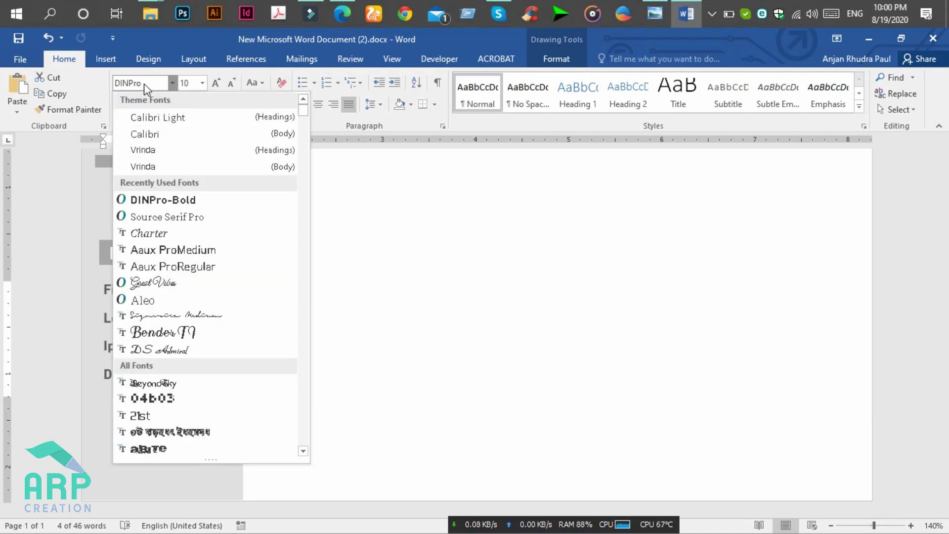
{"action": "key", "text": "BackSpace"}
{"action": "key", "text": "BackSpace"}
{"action": "key", "text": "BackSpace"}
{"action": "key", "text": "BackSpace"}
{"action": "key", "text": "BackSpace"}
{"action": "type", "text": "DIN"}
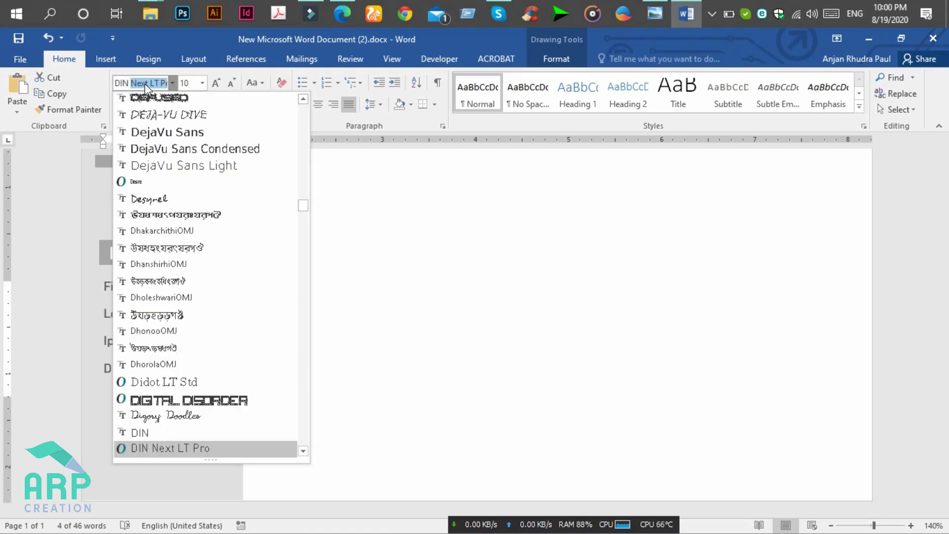
{"action": "type", "text": " pro"}
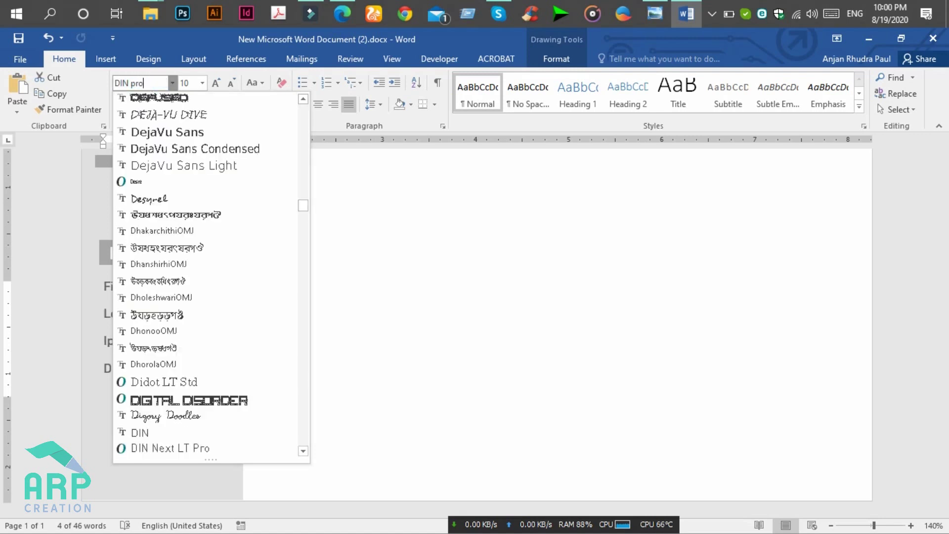
{"action": "scroll", "coordinate": [188, 366], "scroll_direction": "down", "scroll_amount": 4}
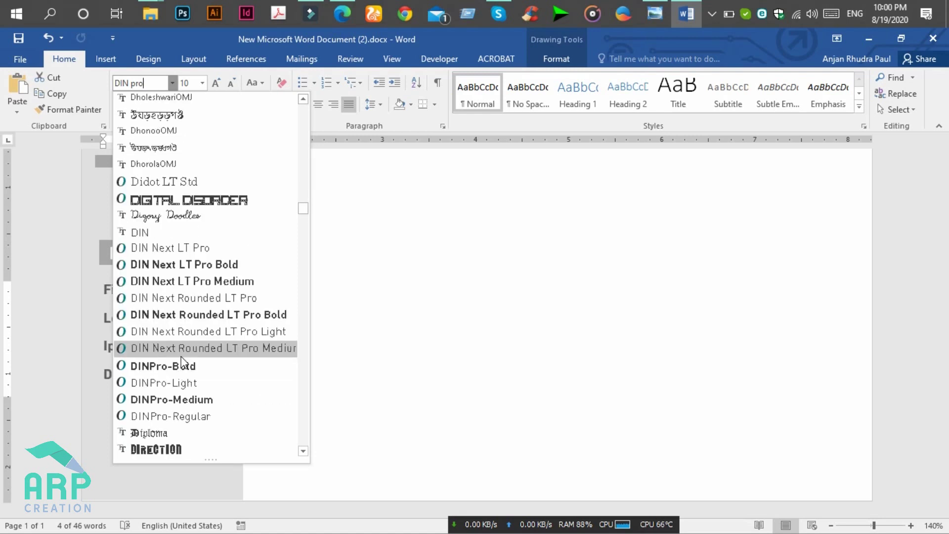
{"action": "left_click", "coordinate": [187, 399]}
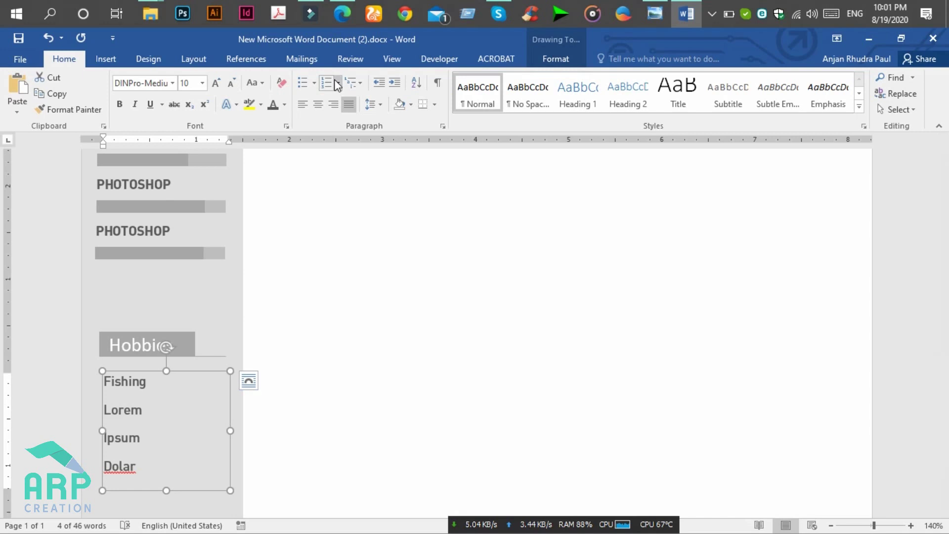
Give the Hobbies list four-diamond bullets and 1.5 line spacing.
{"action": "left_click", "coordinate": [314, 83]}
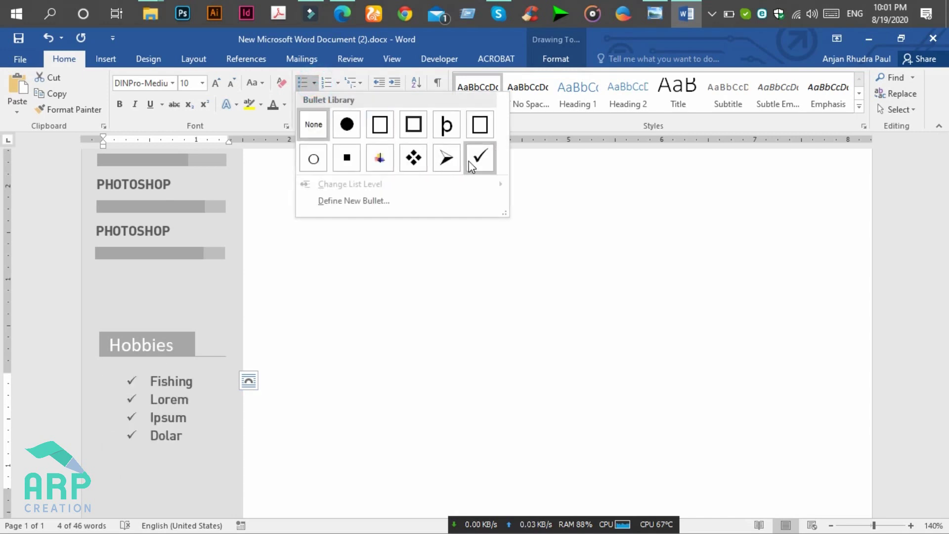
{"action": "left_click", "coordinate": [423, 166]}
{"action": "left_click", "coordinate": [188, 469]}
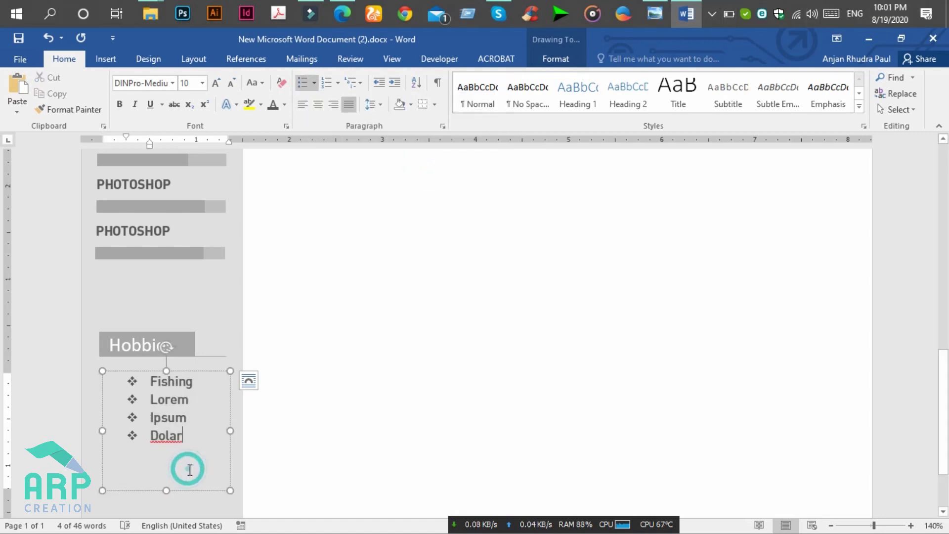
{"action": "left_click", "coordinate": [190, 370]}
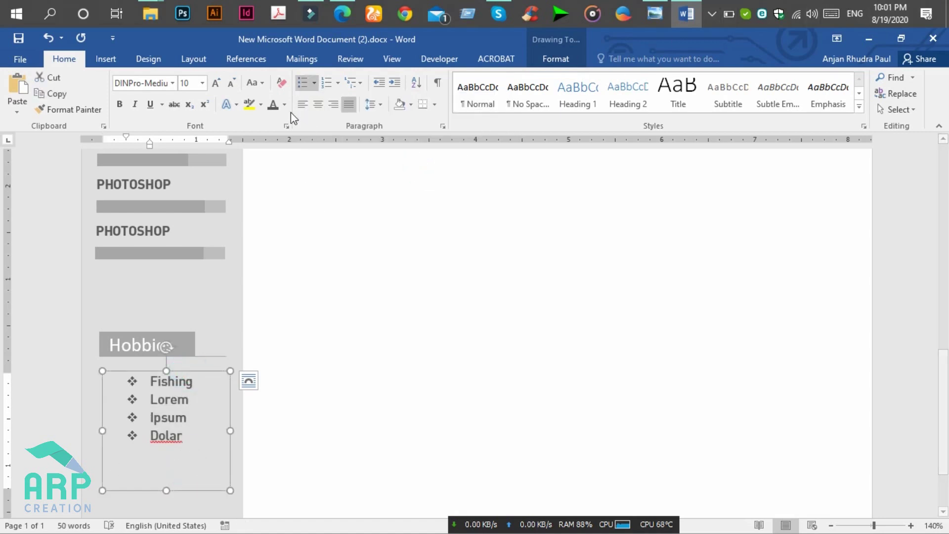
{"action": "left_click", "coordinate": [373, 105]}
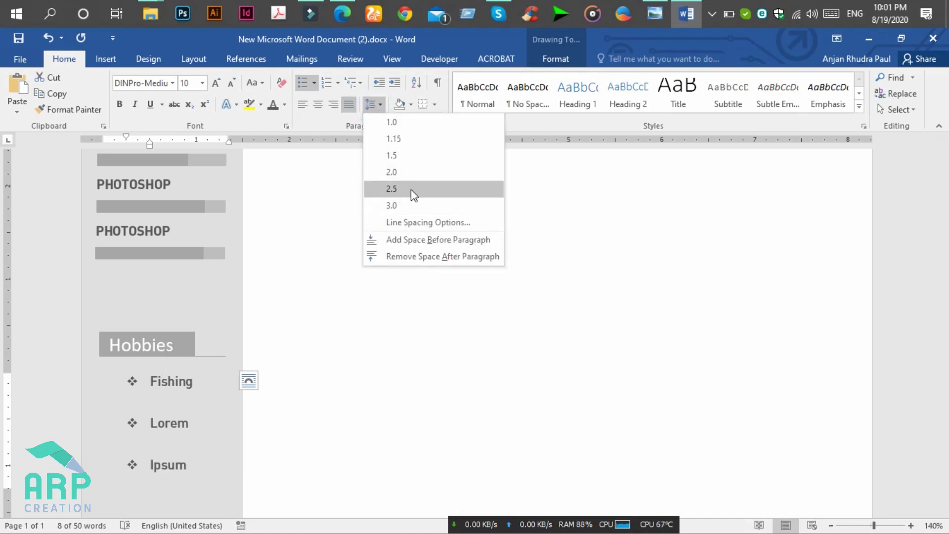
{"action": "left_click", "coordinate": [406, 161]}
Shift the Hobbies text box left so it lines up under the heading.
{"action": "left_click", "coordinate": [167, 407]}
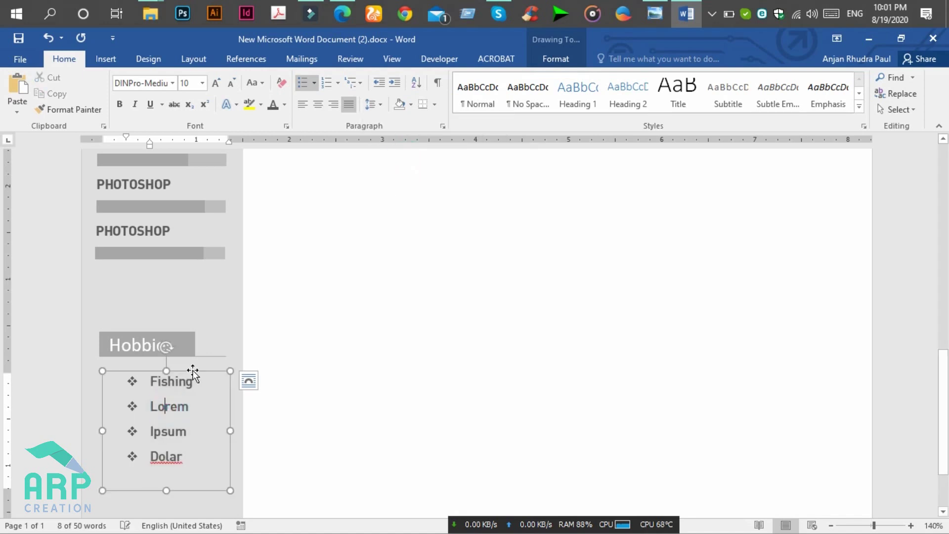
{"action": "left_click_drag", "start_coordinate": [189, 372], "coordinate": [171, 374]}
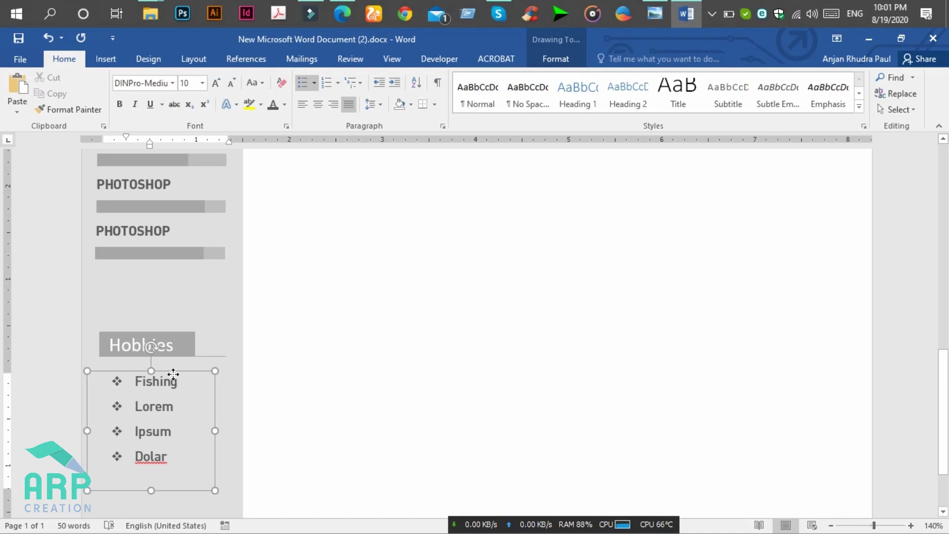
{"action": "key", "text": "ctrl+Left"}
{"action": "key", "text": "ctrl+Left"}
{"action": "key", "text": "ctrl+Left"}
{"action": "key", "text": "ctrl+Right"}
{"action": "scroll", "coordinate": [282, 418], "scroll_direction": "down", "scroll_amount": 3}
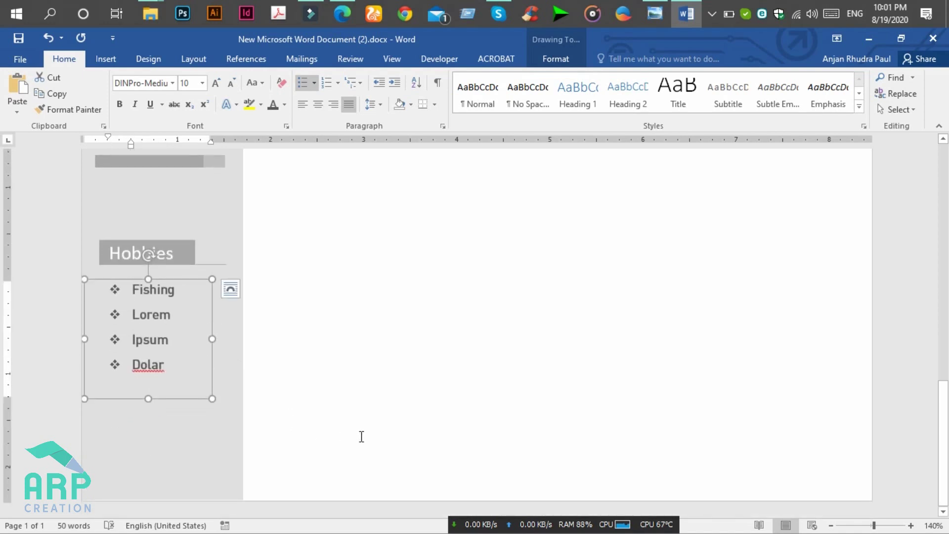
{"action": "left_click", "coordinate": [332, 414]}
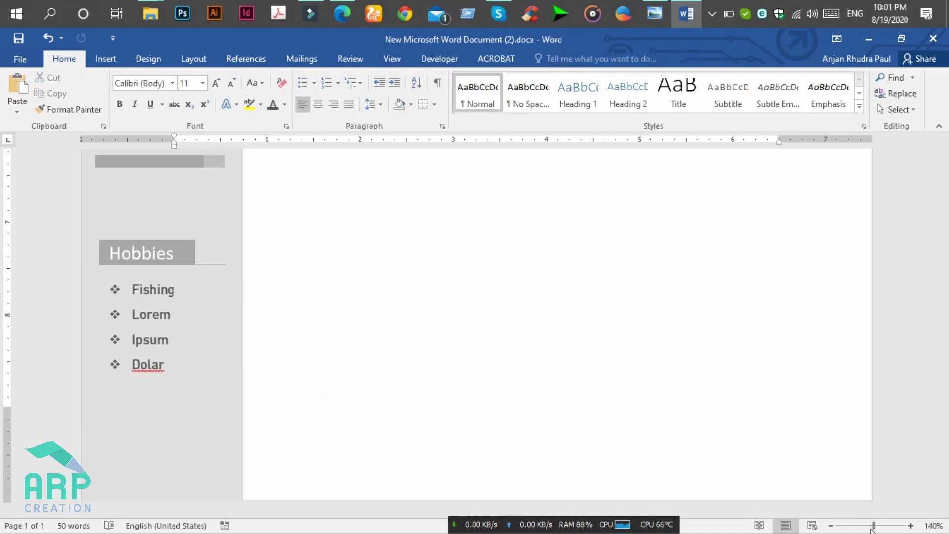
Zoom out on the résumé, review the top of Preview.jpg, then minimize the viewer.
{"action": "left_click_drag", "start_coordinate": [874, 525], "coordinate": [862, 527]}
{"action": "scroll", "coordinate": [576, 431], "scroll_direction": "up", "scroll_amount": 5}
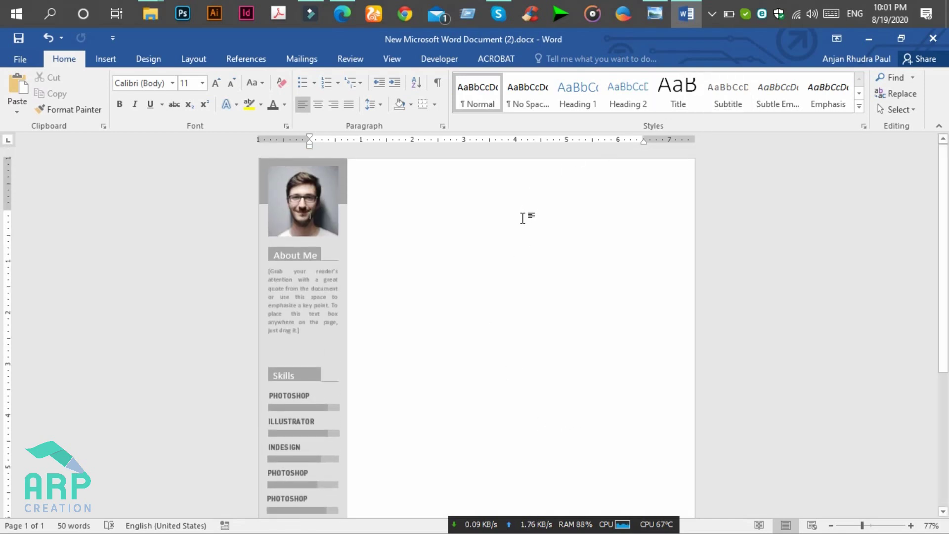
{"action": "left_click", "coordinate": [653, 14]}
{"action": "left_click_drag", "start_coordinate": [603, 368], "coordinate": [603, 376]}
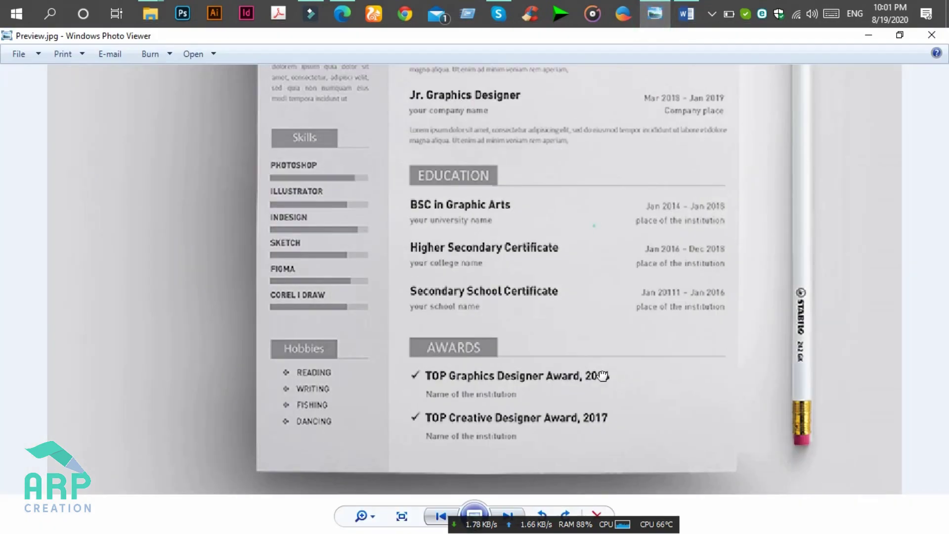
{"action": "scroll", "coordinate": [601, 346], "scroll_direction": "up", "scroll_amount": 5}
{"action": "scroll", "coordinate": [616, 198], "scroll_direction": "up", "scroll_amount": 3}
{"action": "left_click", "coordinate": [871, 38]}
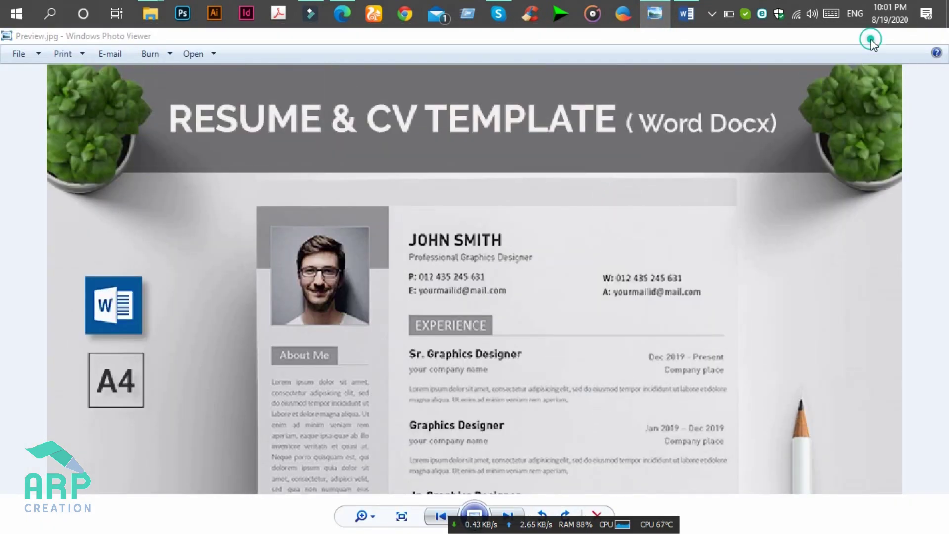
{"action": "left_click", "coordinate": [315, 391]}
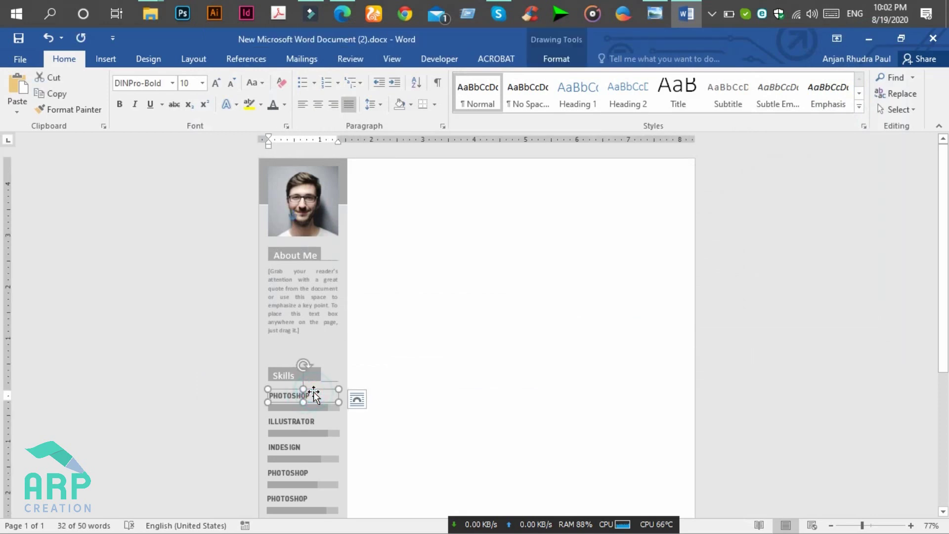
Copy the PHOTOSHOP box onto the page, set it In Front of Text, and move it near the top.
{"action": "left_click_drag", "start_coordinate": [345, 367], "coordinate": [404, 170]}
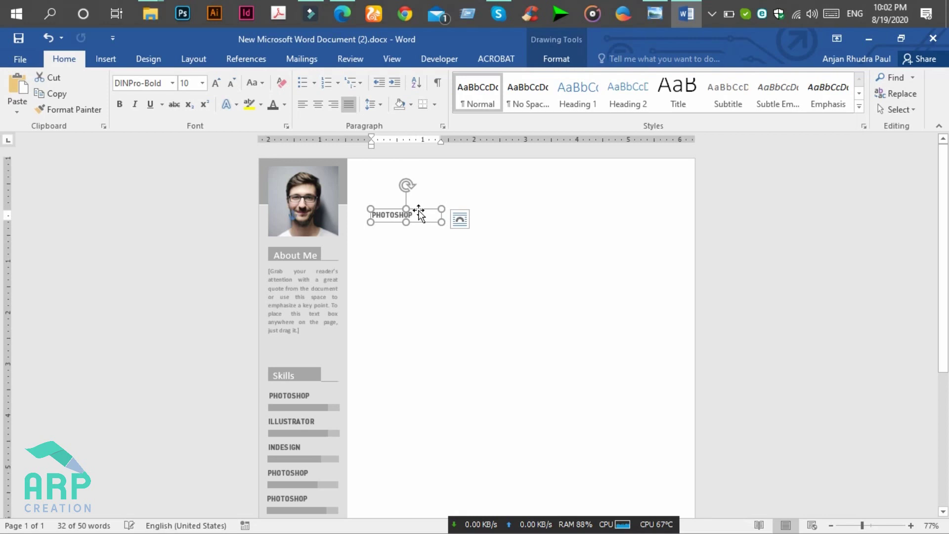
{"action": "left_click", "coordinate": [460, 219]}
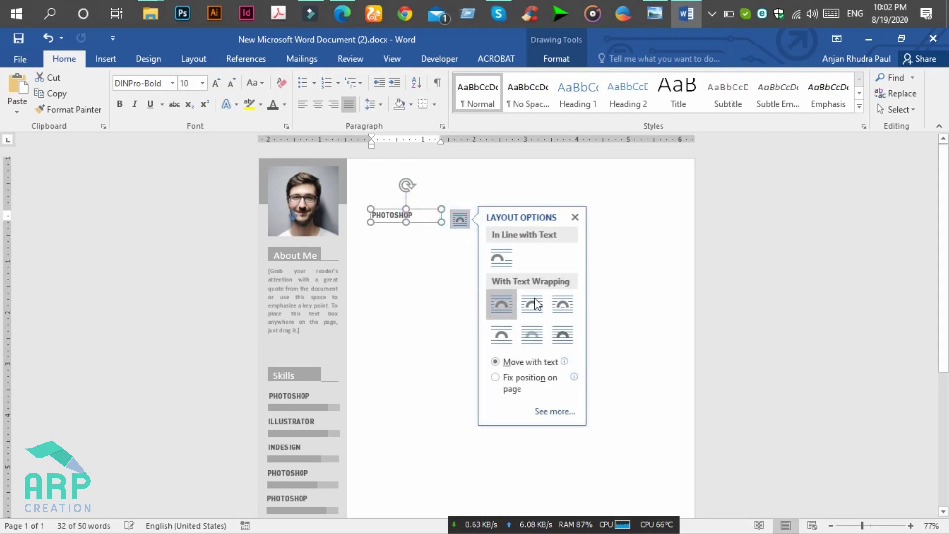
{"action": "left_click", "coordinate": [554, 335]}
{"action": "left_click", "coordinate": [420, 211]}
{"action": "left_click_drag", "start_coordinate": [419, 194], "coordinate": [417, 181]}
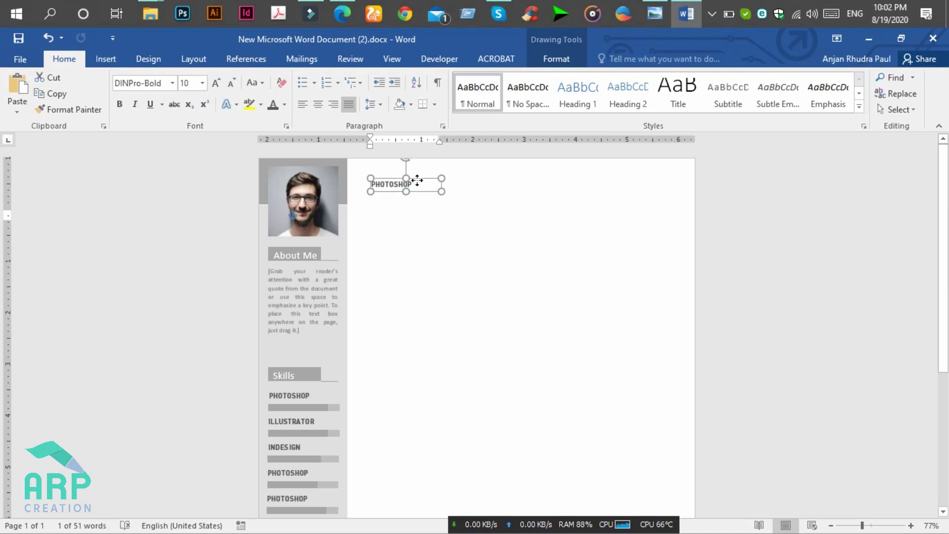
Replace the copied label's text with JOHN SMITH.
{"action": "double_click", "coordinate": [416, 185]}
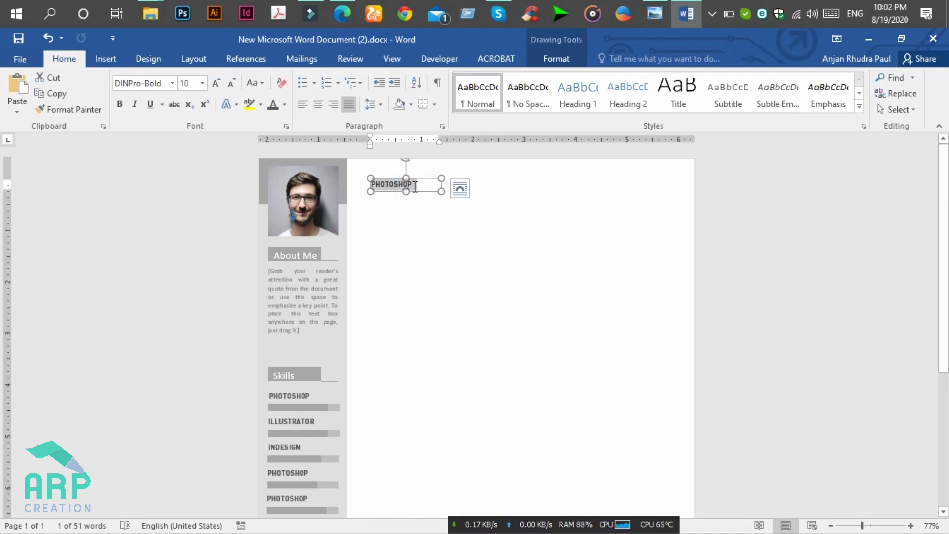
{"action": "type", "text": "Jo"}
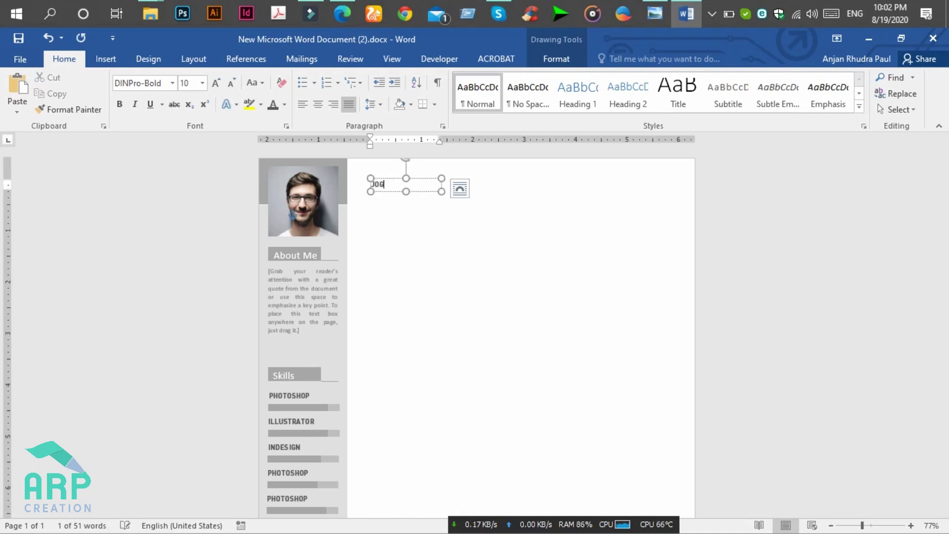
{"action": "key", "text": "BackSpace"}
{"action": "type", "text": "HN SMI"}
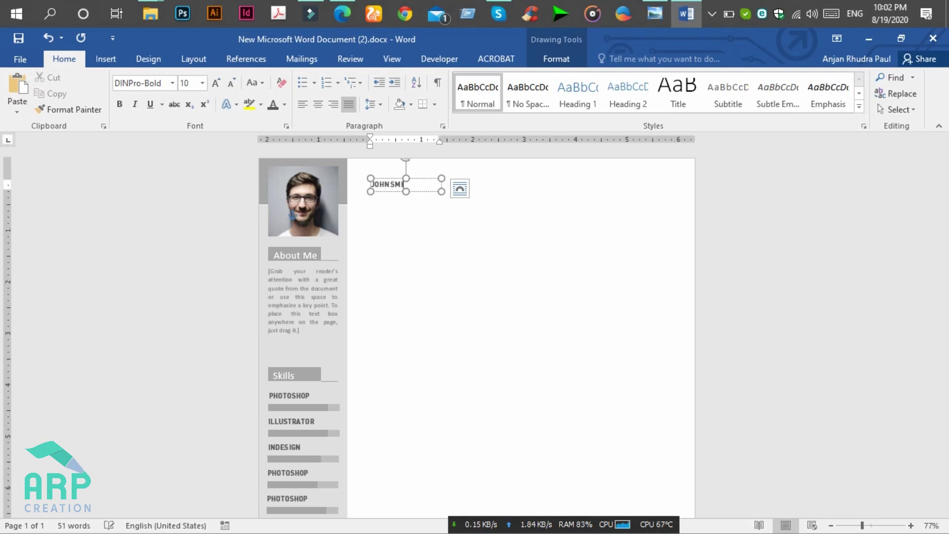
{"action": "type", "text": "th"}
{"action": "left_click", "coordinate": [423, 180]}
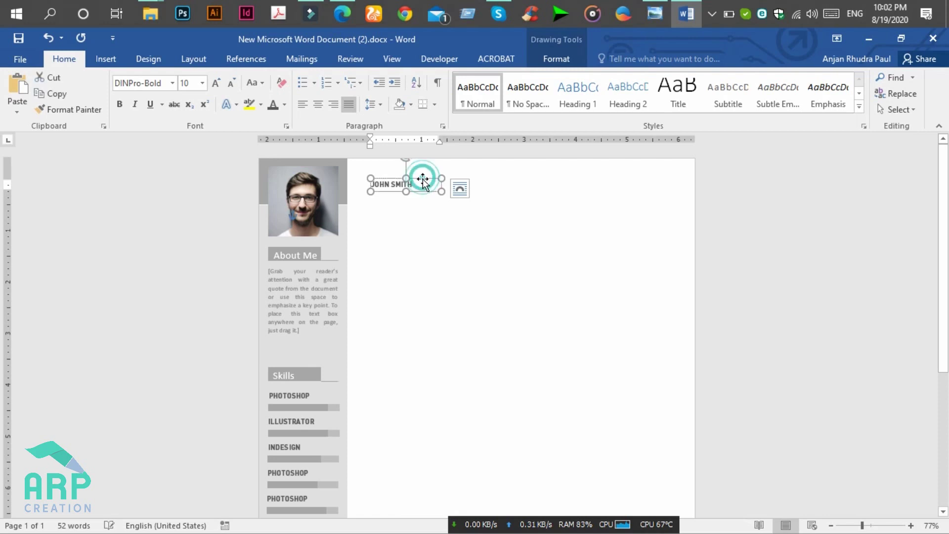
Enlarge the JOHN SMITH text to 20 pt and resize its box to fit the name.
{"action": "left_click", "coordinate": [216, 82]}
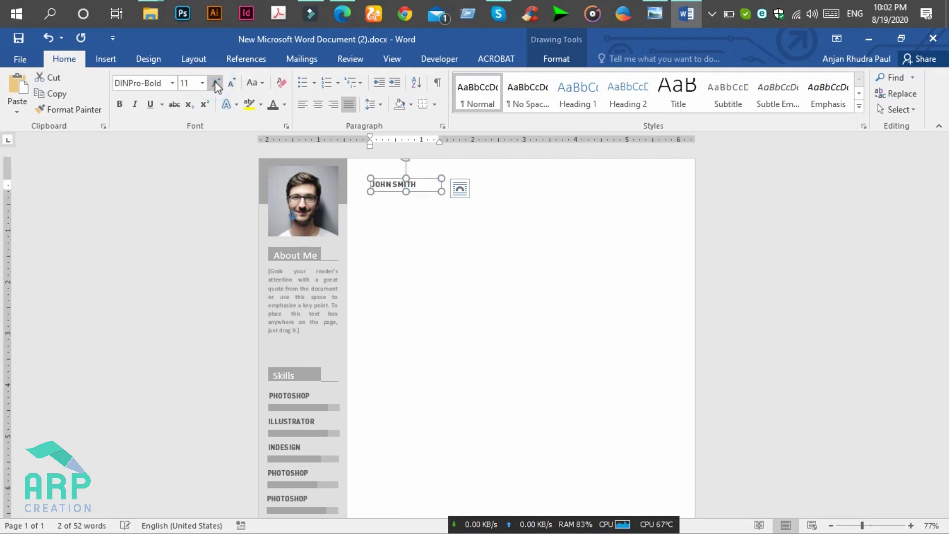
{"action": "left_click", "coordinate": [216, 83]}
{"action": "left_click", "coordinate": [216, 83]}
{"action": "left_click", "coordinate": [217, 83]}
{"action": "left_click", "coordinate": [216, 83]}
{"action": "left_click", "coordinate": [216, 82]}
{"action": "left_click", "coordinate": [216, 82]}
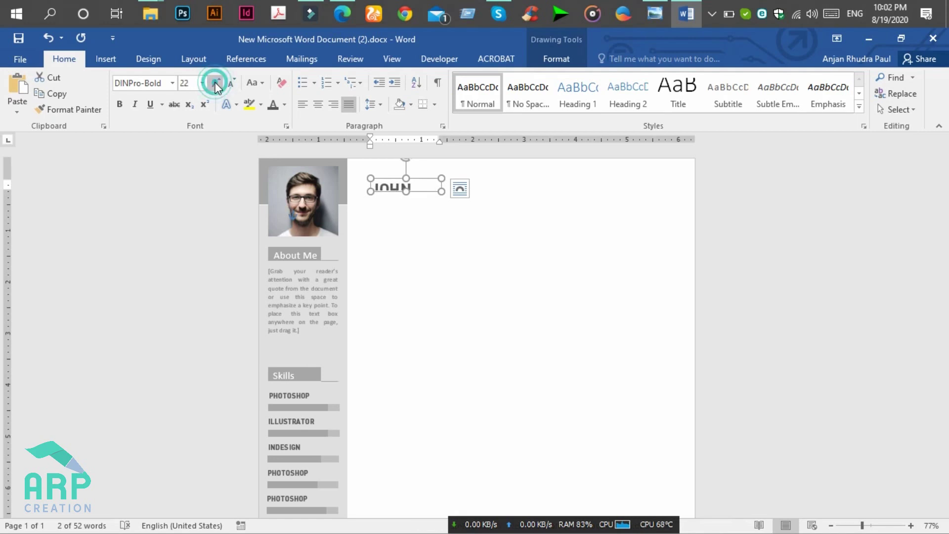
{"action": "left_click", "coordinate": [233, 86]}
{"action": "mouse_move", "coordinate": [441, 192]}
{"action": "left_mouse_down"}
{"action": "mouse_move", "coordinate": [497, 217]}
{"action": "mouse_move", "coordinate": [482, 202]}
{"action": "left_mouse_up"}
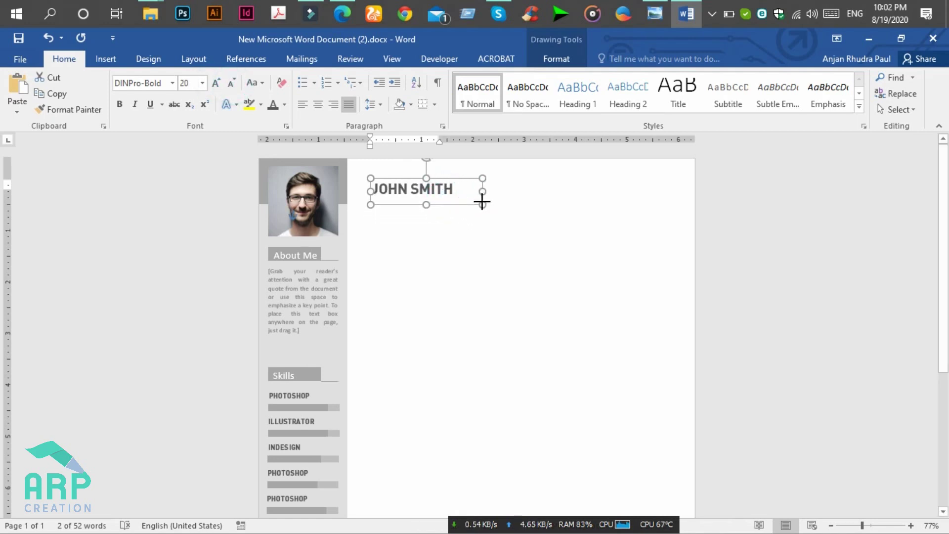
{"action": "left_click", "coordinate": [427, 200]}
{"action": "left_click_drag", "start_coordinate": [430, 195], "coordinate": [430, 196]}
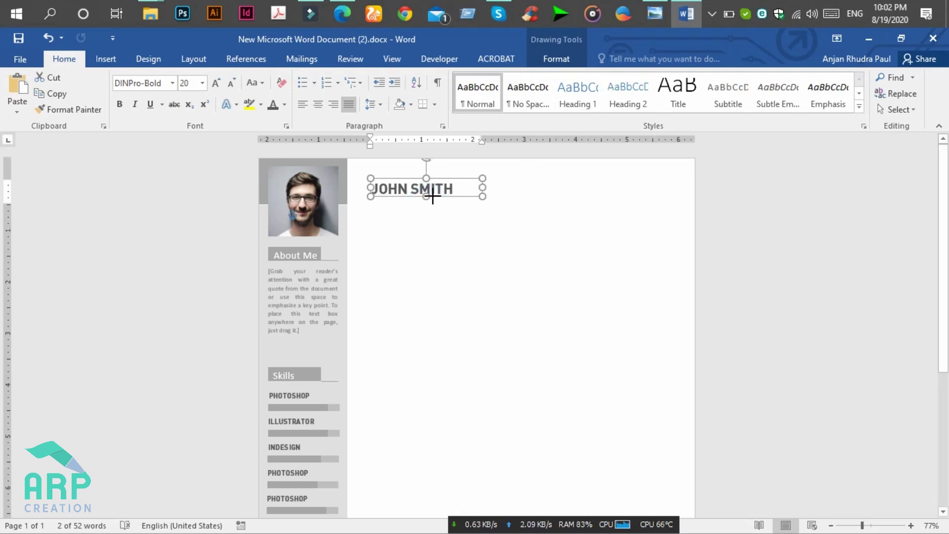
{"action": "left_click", "coordinate": [654, 19]}
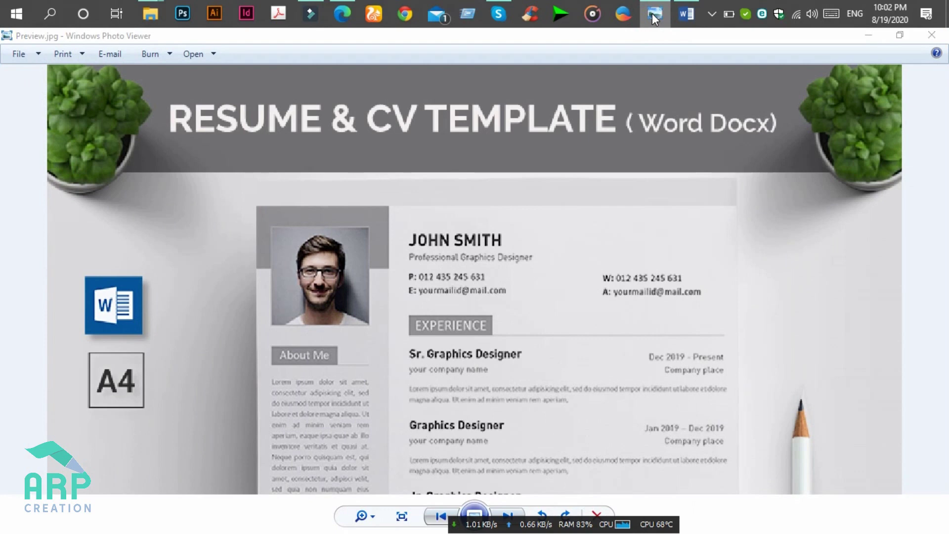
Duplicate the name box below it, type 'Professional Graphics Designer', and widen the box to fit.
{"action": "left_click", "coordinate": [655, 17]}
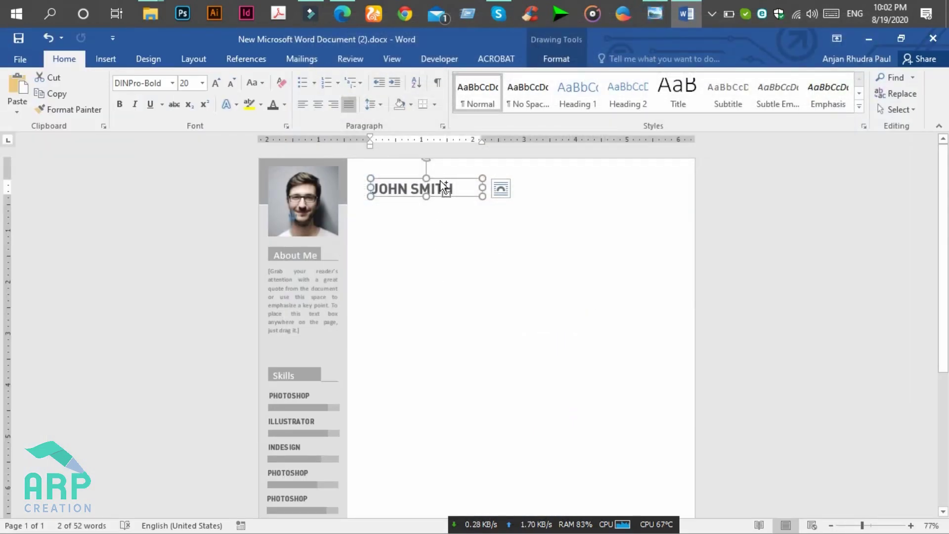
{"action": "left_click_drag", "start_coordinate": [443, 187], "coordinate": [445, 218]}
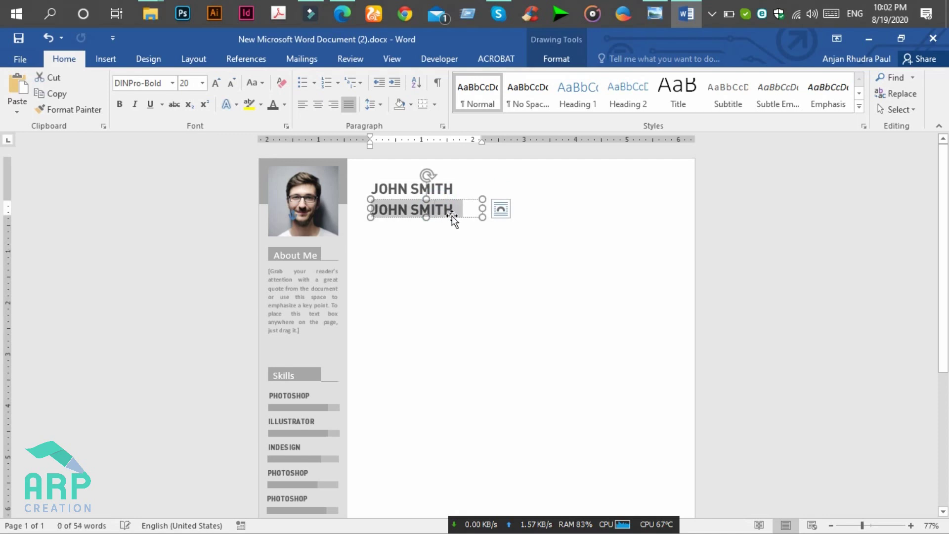
{"action": "type", "text": "Prof"}
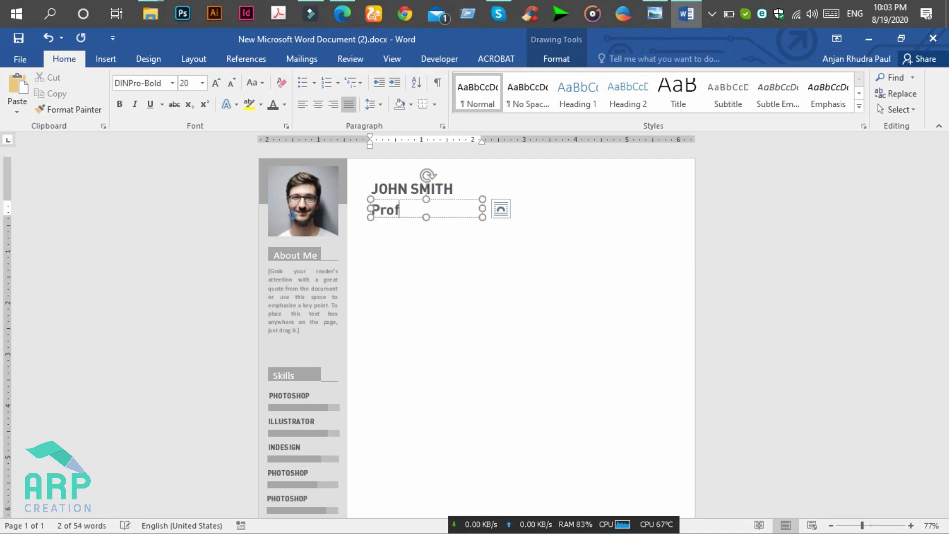
{"action": "type", "text": "ona"}
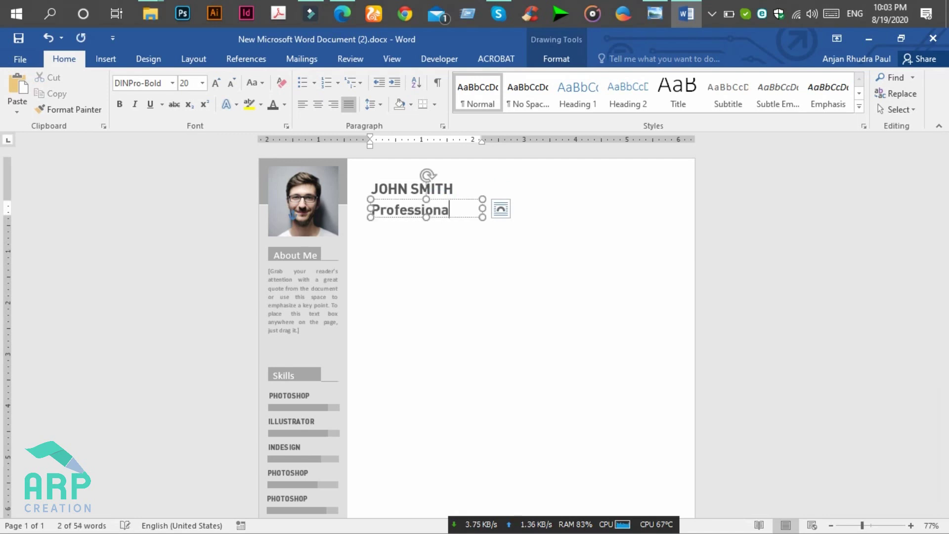
{"action": "type", "text": " G"}
{"action": "key", "text": "BackSpace"}
{"action": "key", "text": "BackSpace"}
{"action": "key", "text": "BackSpace"}
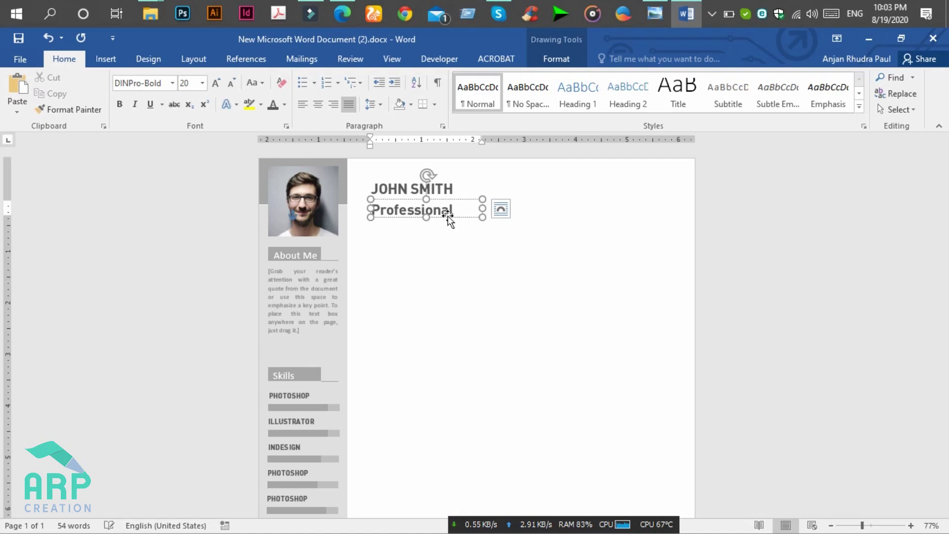
{"action": "left_click", "coordinate": [479, 208]}
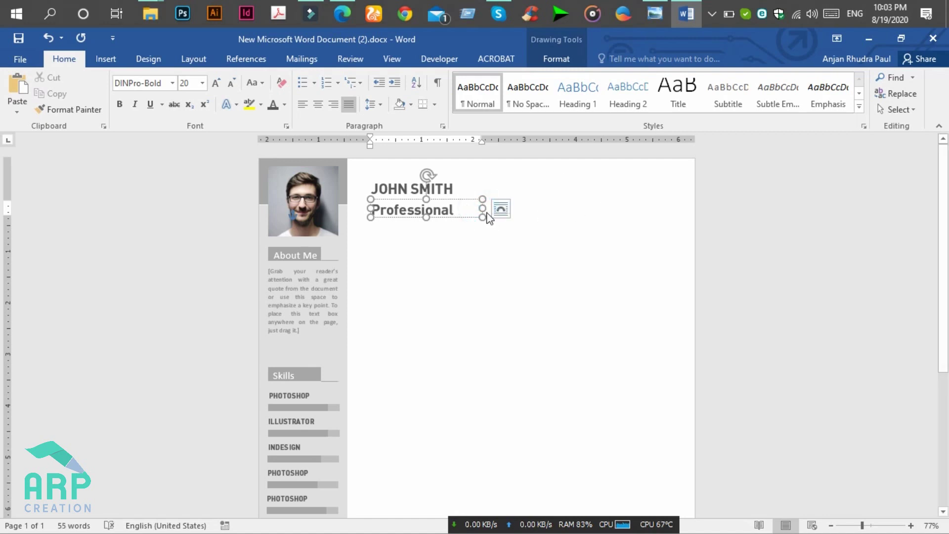
{"action": "left_click_drag", "start_coordinate": [483, 209], "coordinate": [595, 205]}
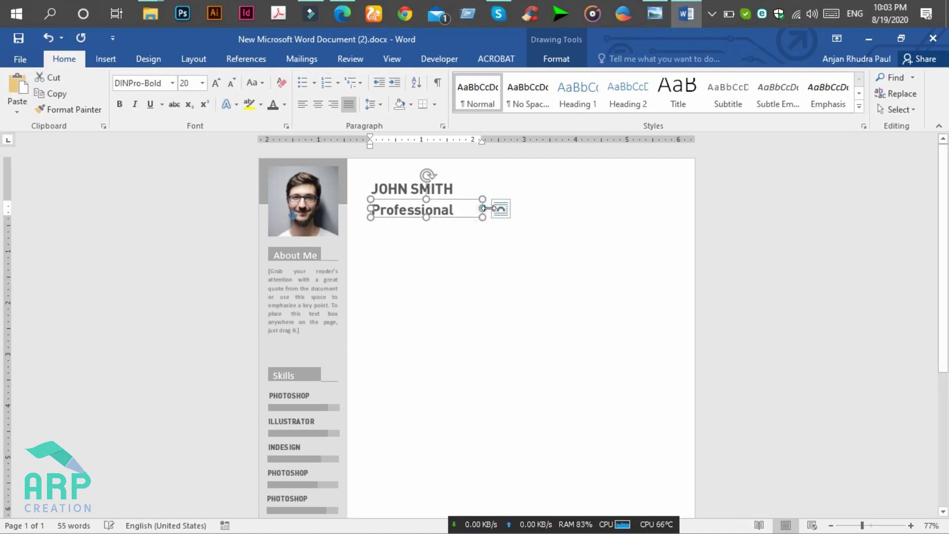
{"action": "left_click", "coordinate": [567, 210]}
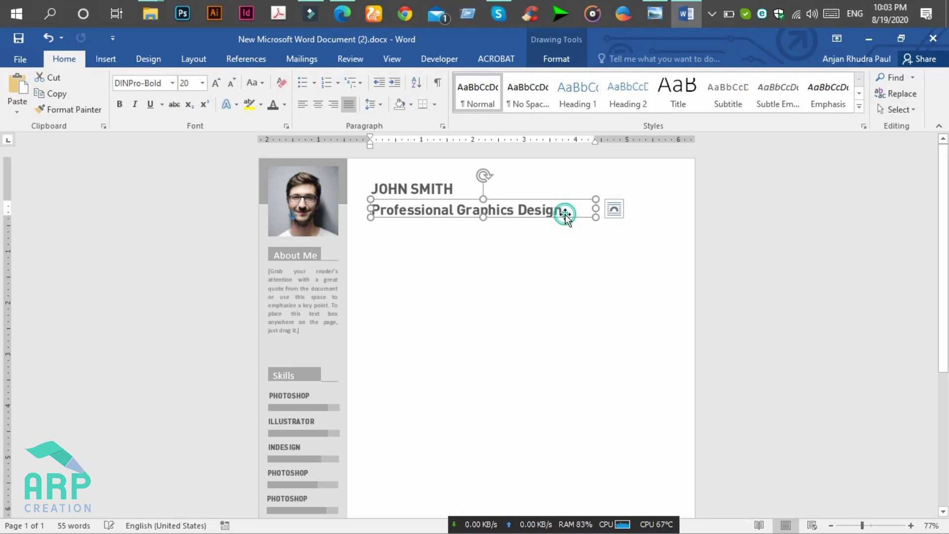
{"action": "type", "text": "er"}
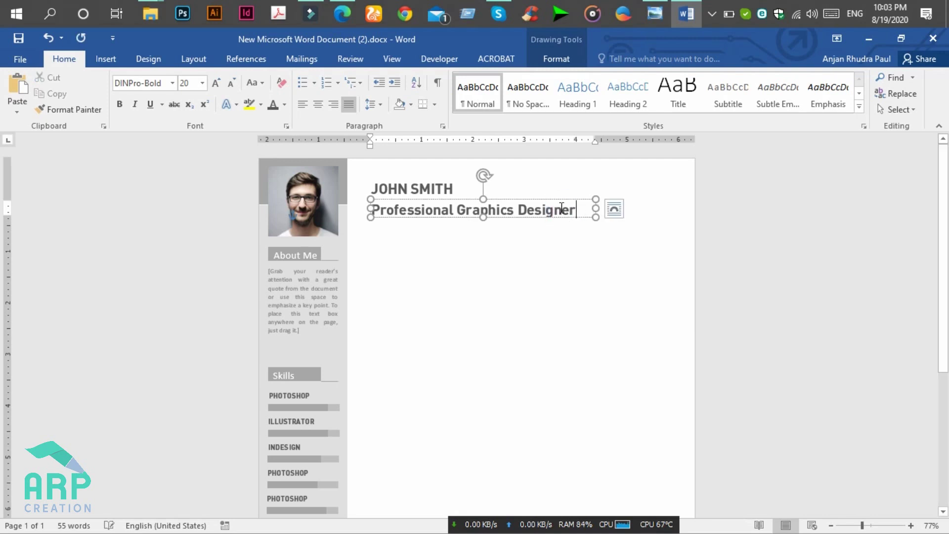
Shrink the subtitle text to 11 pt.
{"action": "left_click", "coordinate": [557, 200]}
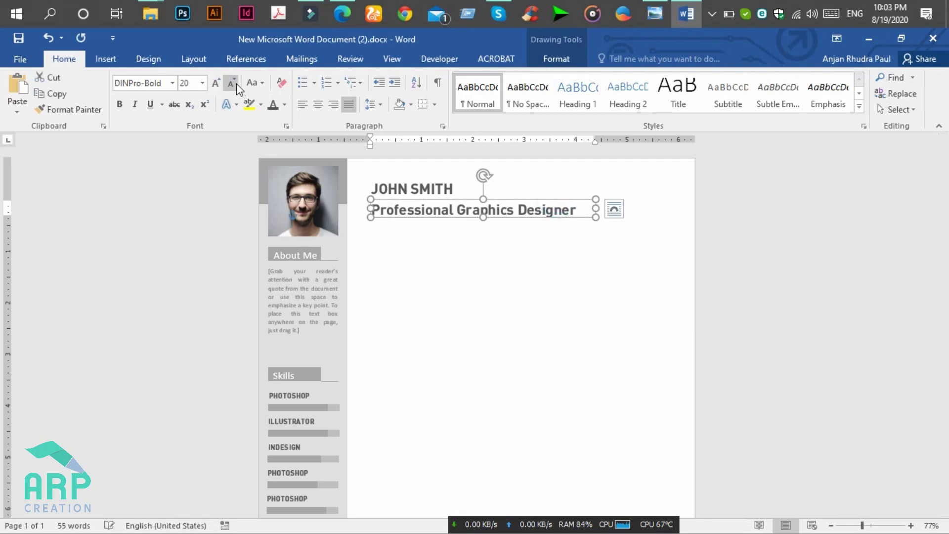
{"action": "left_click", "coordinate": [236, 84]}
{"action": "left_click", "coordinate": [236, 84]}
{"action": "left_click", "coordinate": [236, 84]}
{"action": "left_click", "coordinate": [236, 84]}
{"action": "left_click", "coordinate": [237, 84]}
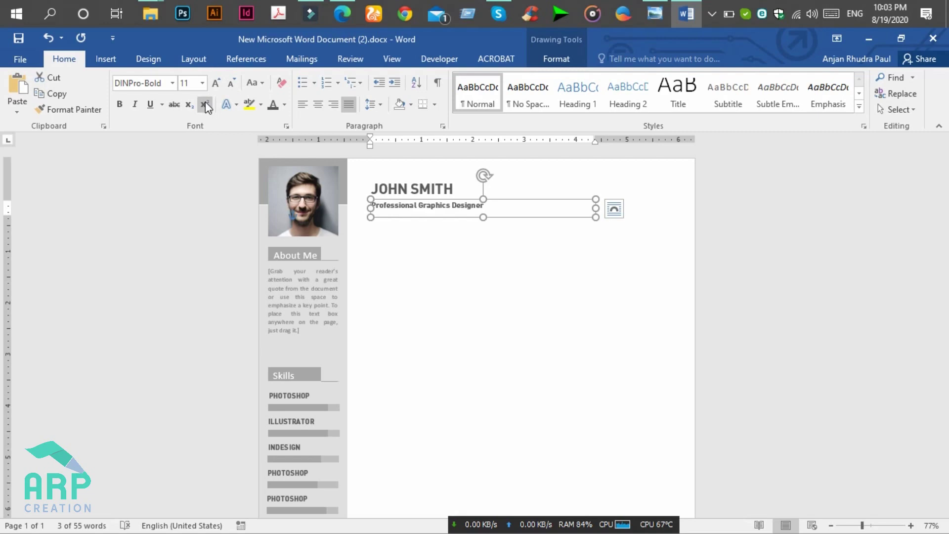
{"action": "left_click", "coordinate": [172, 83]}
{"action": "scroll", "coordinate": [223, 311], "scroll_direction": "down", "scroll_amount": 5}
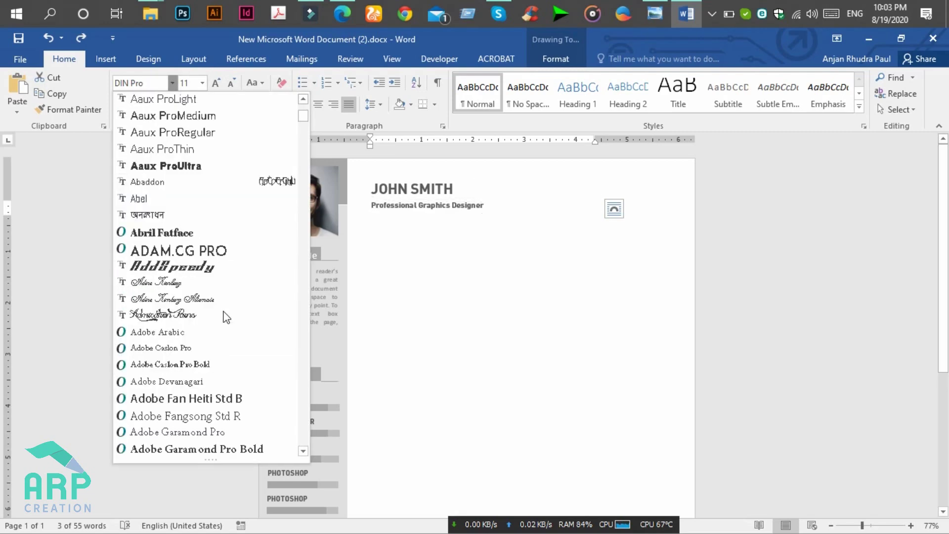
{"action": "scroll", "coordinate": [225, 316], "scroll_direction": "down", "scroll_amount": 3}
{"action": "mouse_move", "coordinate": [300, 121]}
{"action": "left_mouse_down"}
{"action": "mouse_move", "coordinate": [305, 237]}
{"action": "mouse_move", "coordinate": [306, 210]}
{"action": "left_mouse_up"}
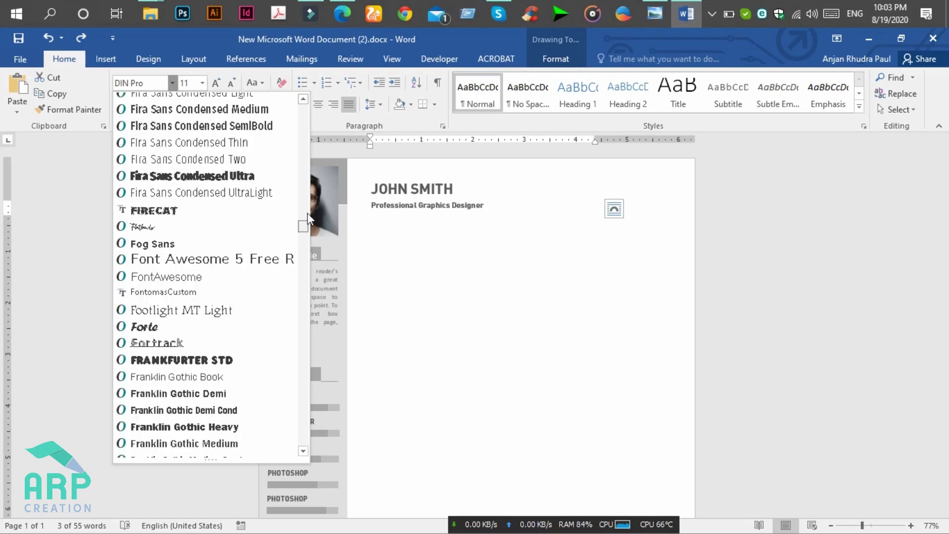
{"action": "left_click_drag", "start_coordinate": [304, 207], "coordinate": [304, 215]}
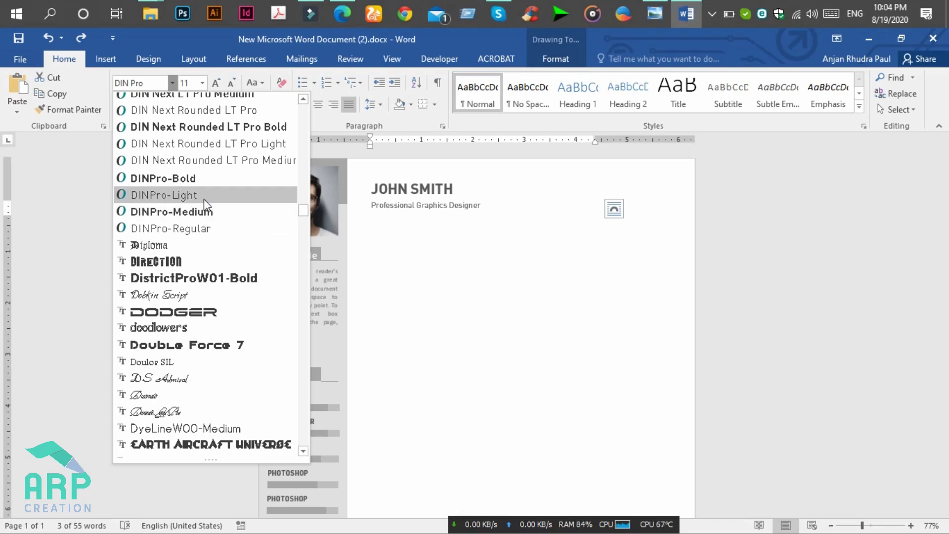
{"action": "left_click", "coordinate": [203, 196]}
{"action": "left_click", "coordinate": [653, 13]}
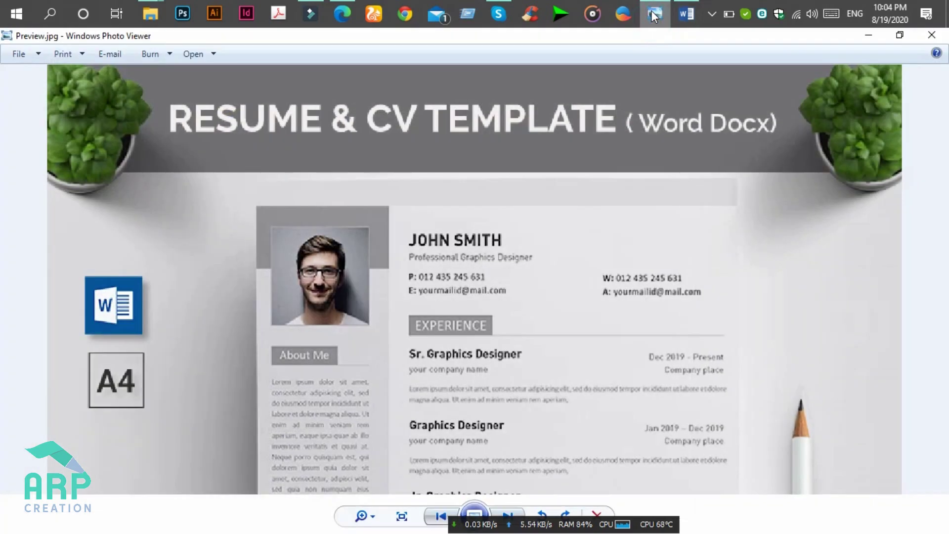
{"action": "left_click", "coordinate": [652, 10]}
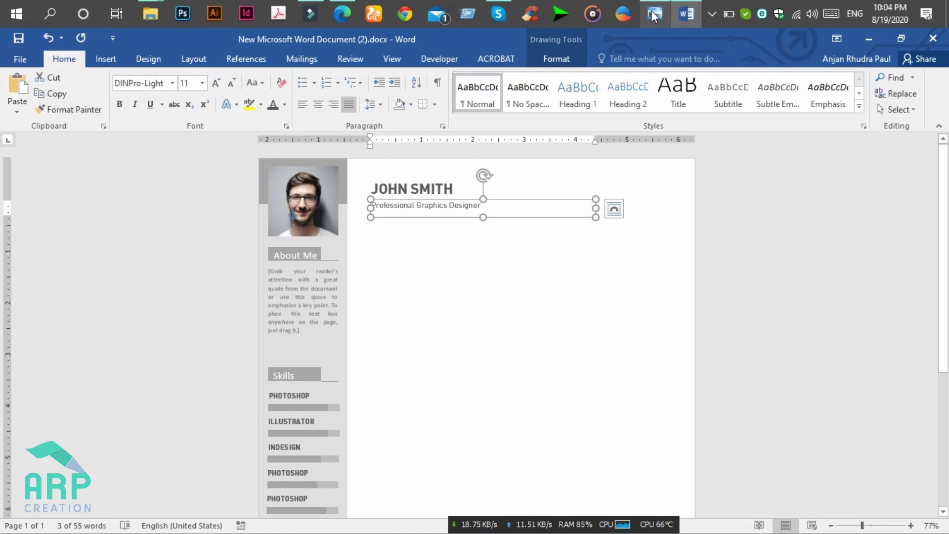
{"action": "left_click", "coordinate": [651, 10]}
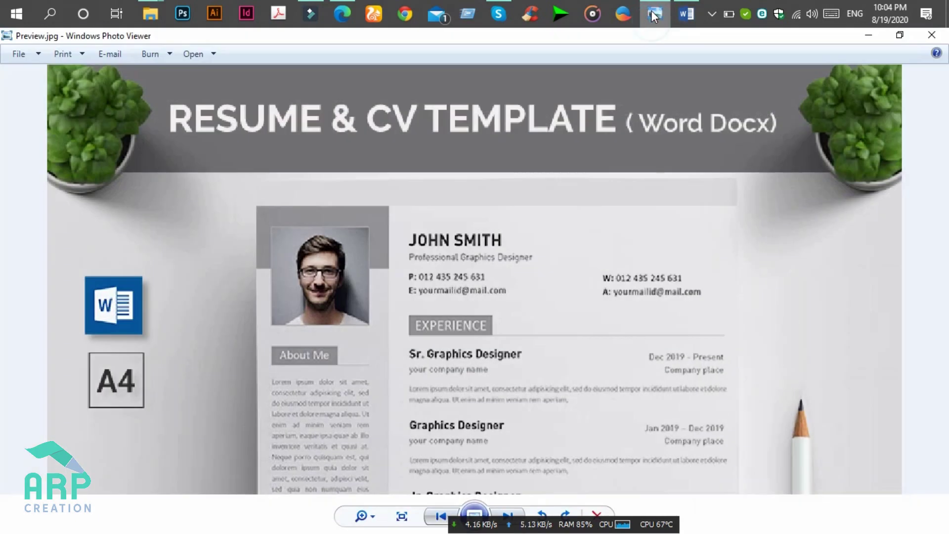
{"action": "left_click", "coordinate": [649, 12]}
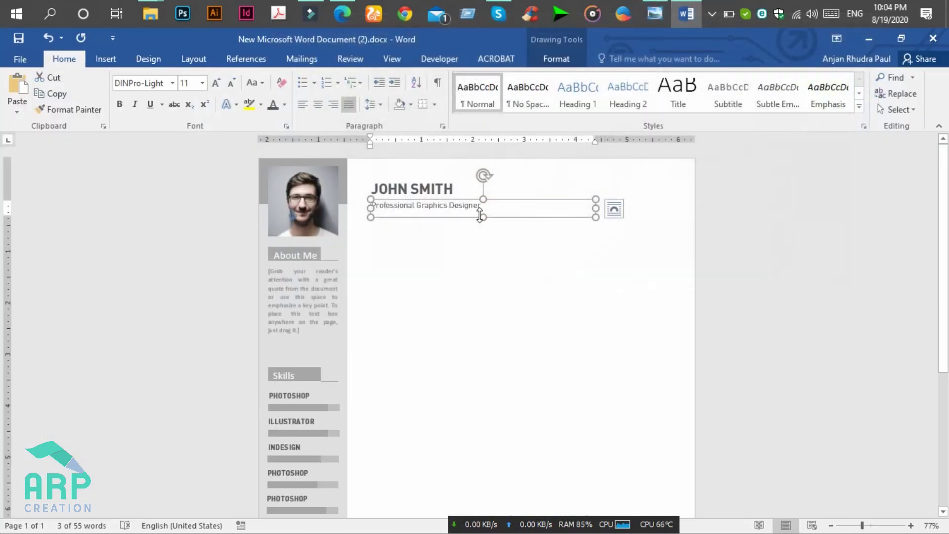
Shorten the subtitle box, duplicate it below, and make the copy read P: 000 333 222.
{"action": "left_click_drag", "start_coordinate": [483, 217], "coordinate": [482, 213]}
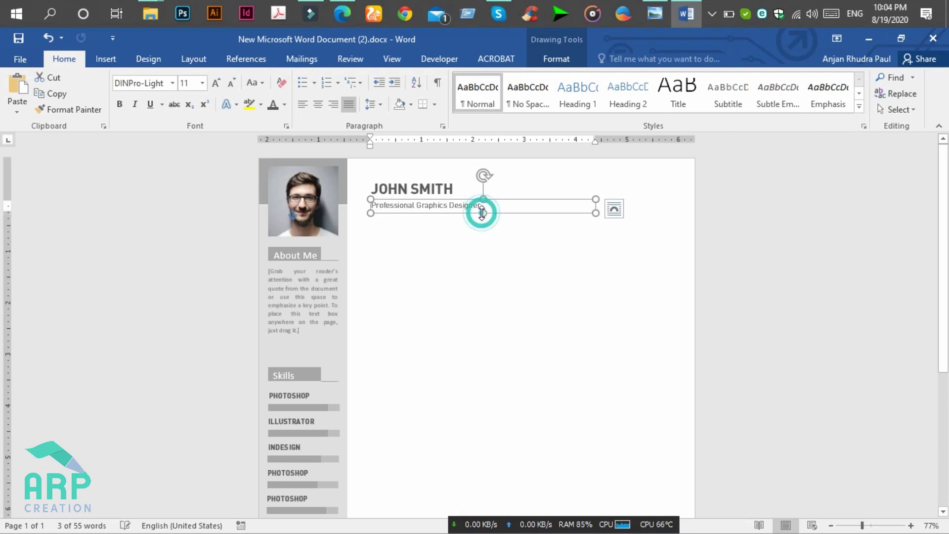
{"action": "left_click_drag", "start_coordinate": [498, 207], "coordinate": [498, 218]}
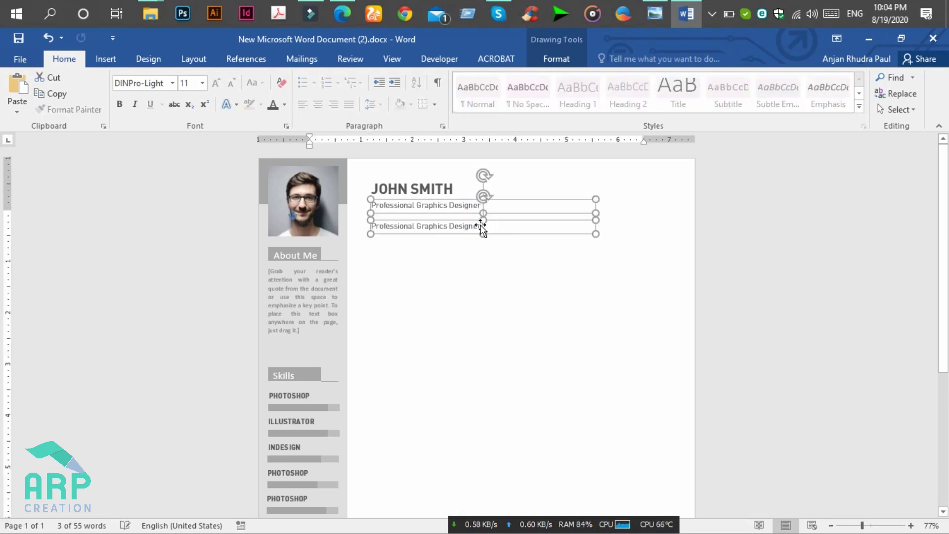
{"action": "left_click", "coordinate": [474, 225]}
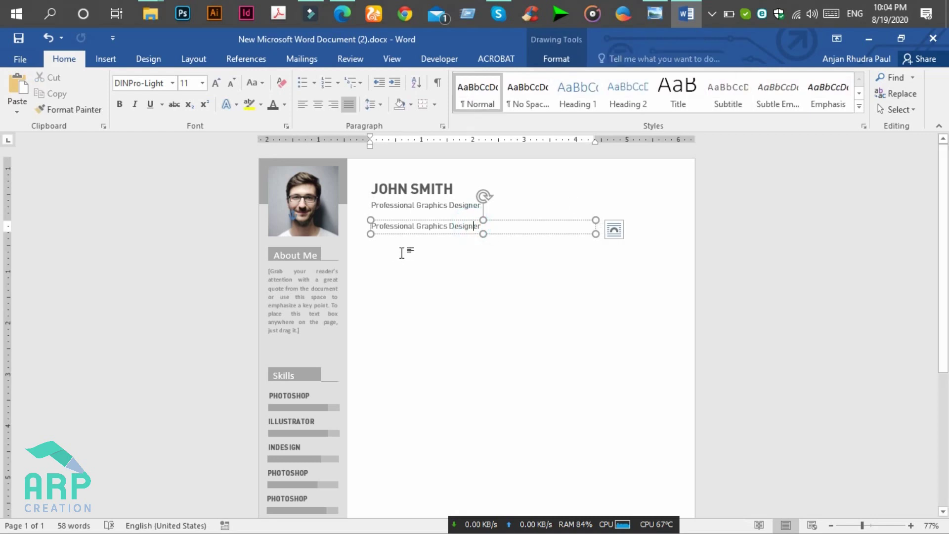
{"action": "key", "text": "ctrl+a"}
{"action": "type", "text": "G"}
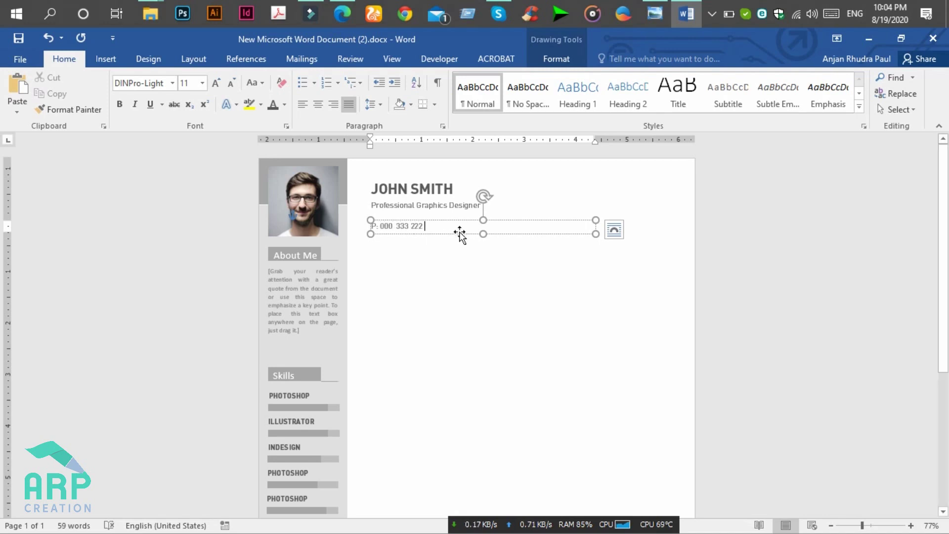
{"action": "left_click_drag", "start_coordinate": [595, 234], "coordinate": [441, 230]}
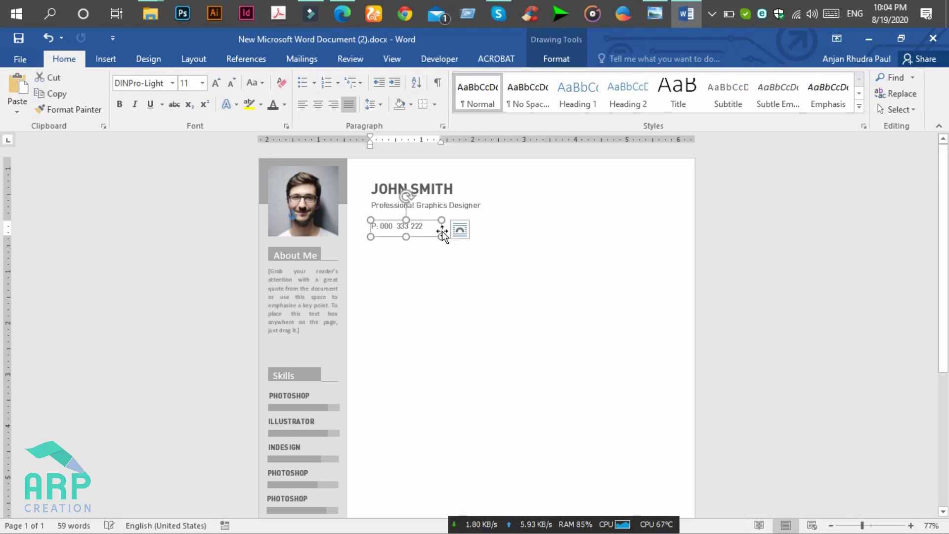
Set the phone line in Calibri (Body) and remove the extra space in the number.
{"action": "left_click", "coordinate": [172, 85]}
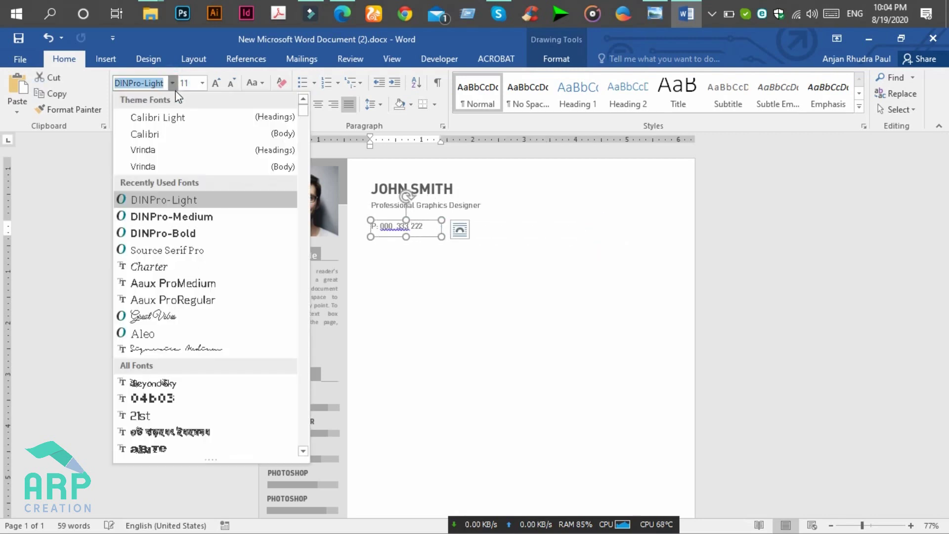
{"action": "left_click", "coordinate": [173, 133]}
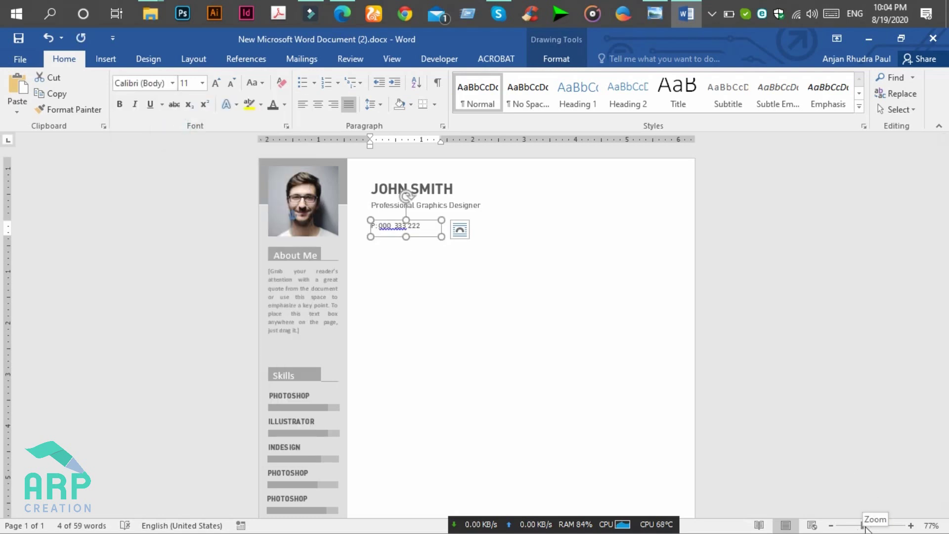
{"action": "left_click_drag", "start_coordinate": [862, 526], "coordinate": [879, 526]}
{"action": "left_click", "coordinate": [400, 230]}
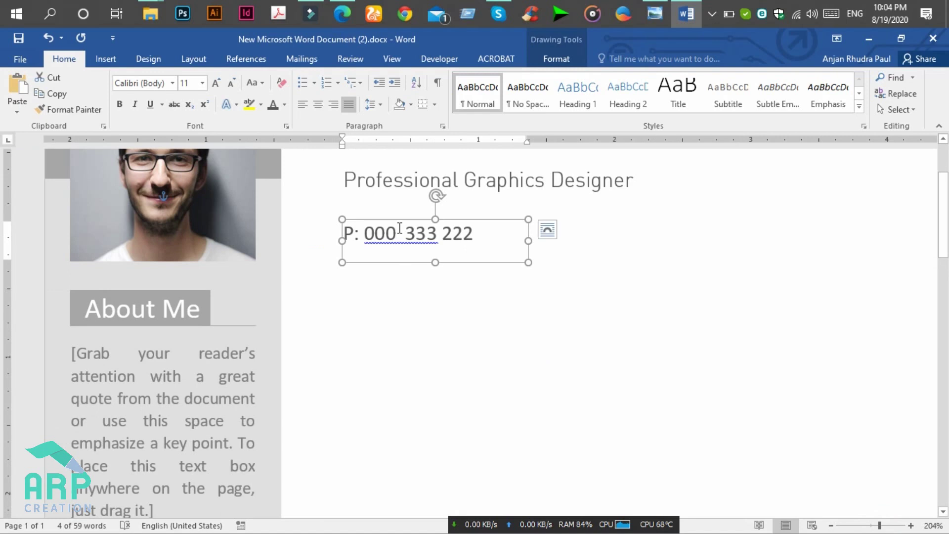
{"action": "left_click", "coordinate": [403, 228]}
{"action": "key", "text": "BackSpace"}
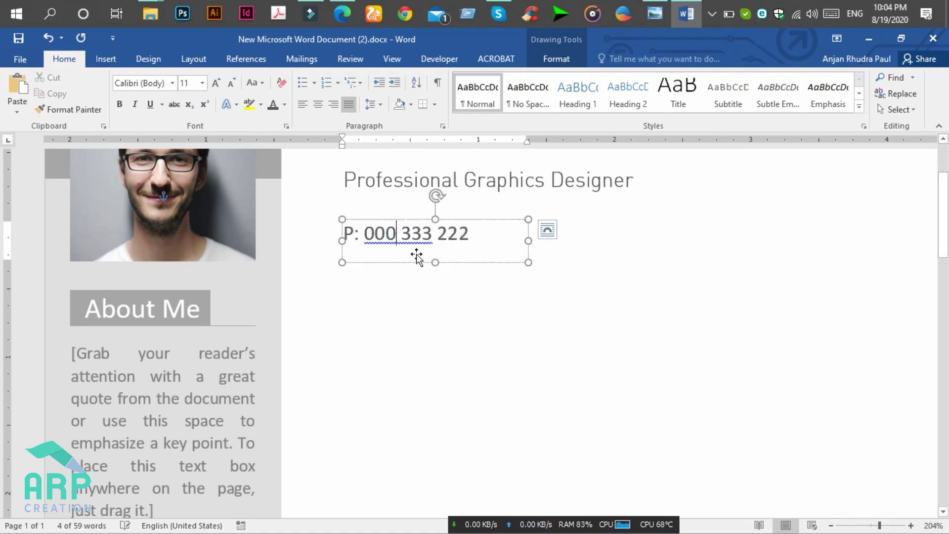
Make the P: label bold and shorten the phone box to a single line.
{"action": "left_click_drag", "start_coordinate": [356, 230], "coordinate": [330, 238]}
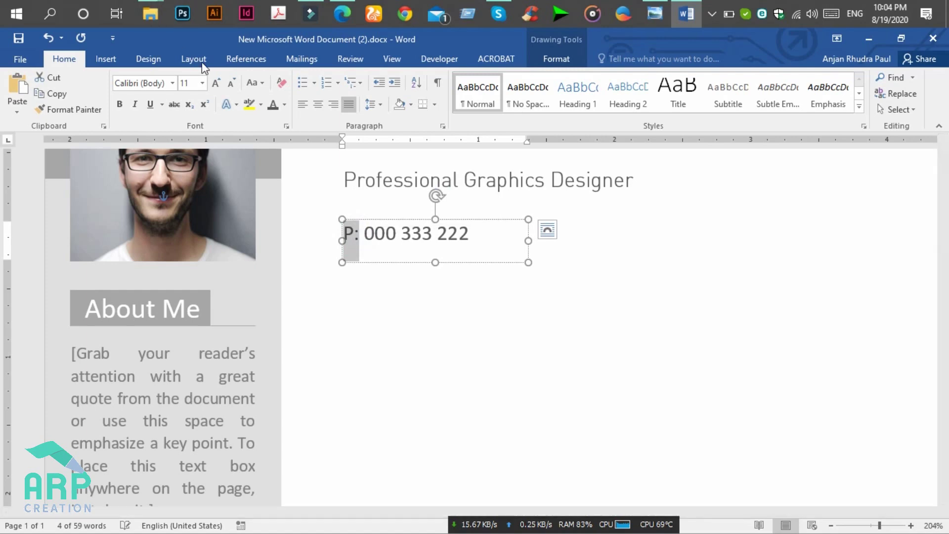
{"action": "left_click", "coordinate": [119, 104]}
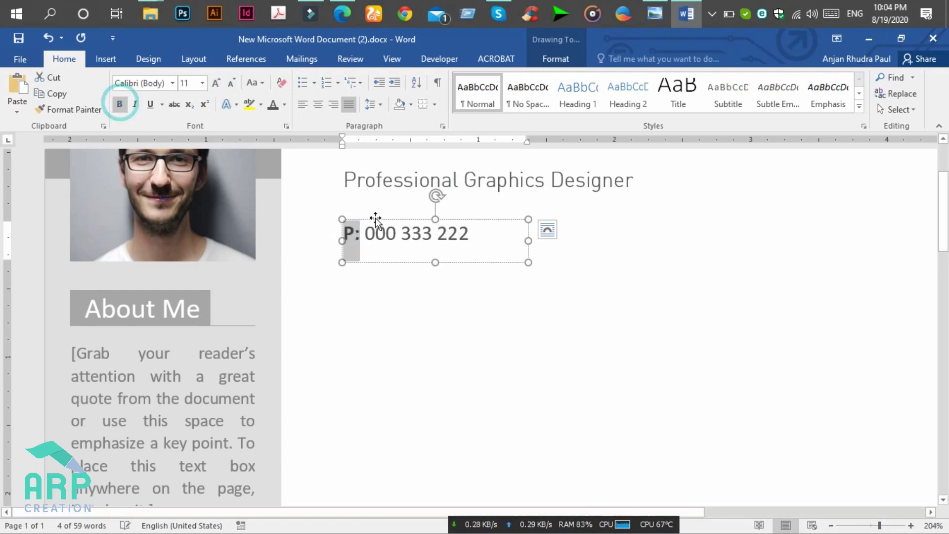
{"action": "left_click", "coordinate": [434, 234]}
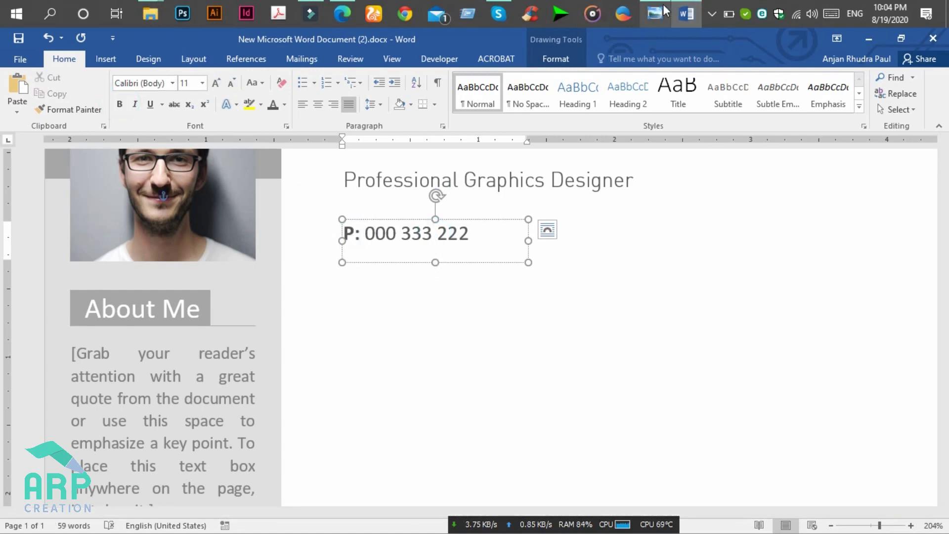
{"action": "left_click", "coordinate": [658, 11]}
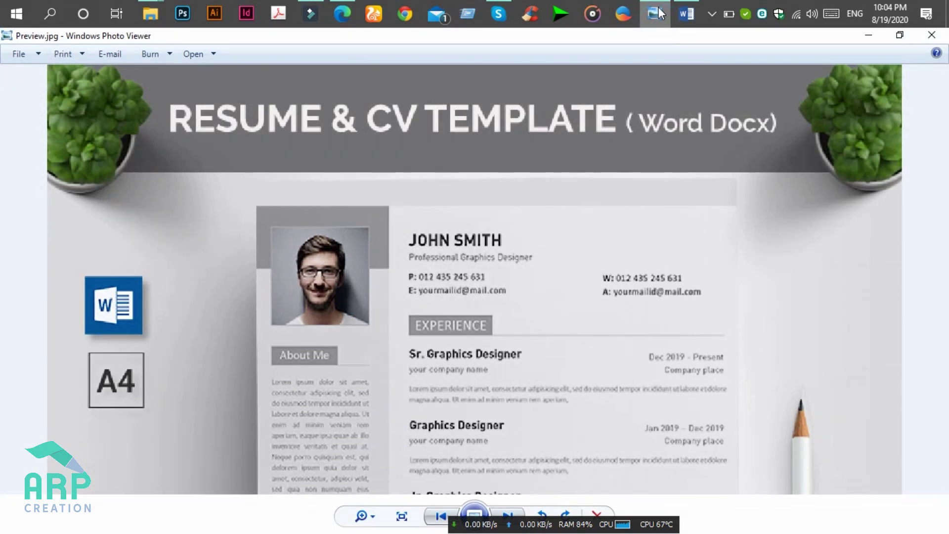
{"action": "left_click", "coordinate": [658, 7]}
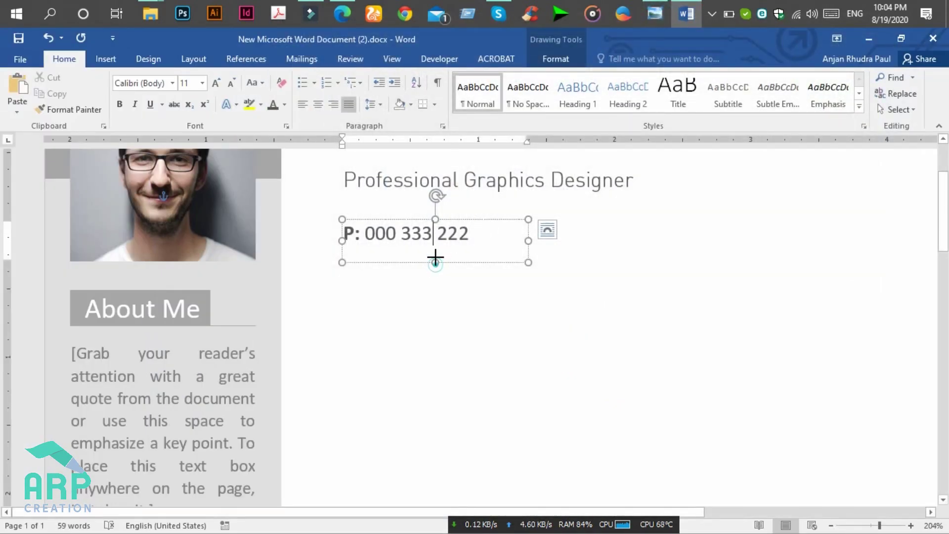
{"action": "left_click_drag", "start_coordinate": [435, 257], "coordinate": [435, 243]}
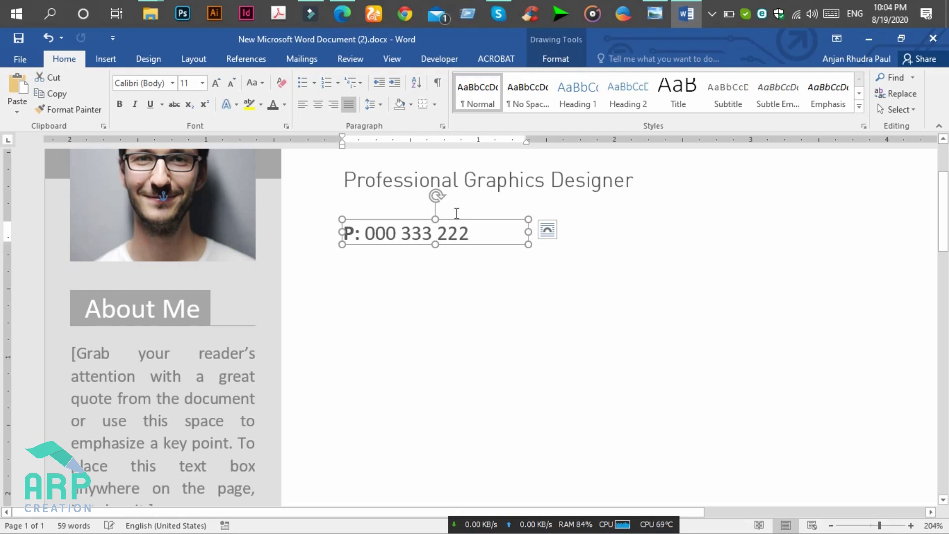
{"action": "left_click_drag", "start_coordinate": [454, 225], "coordinate": [454, 261]}
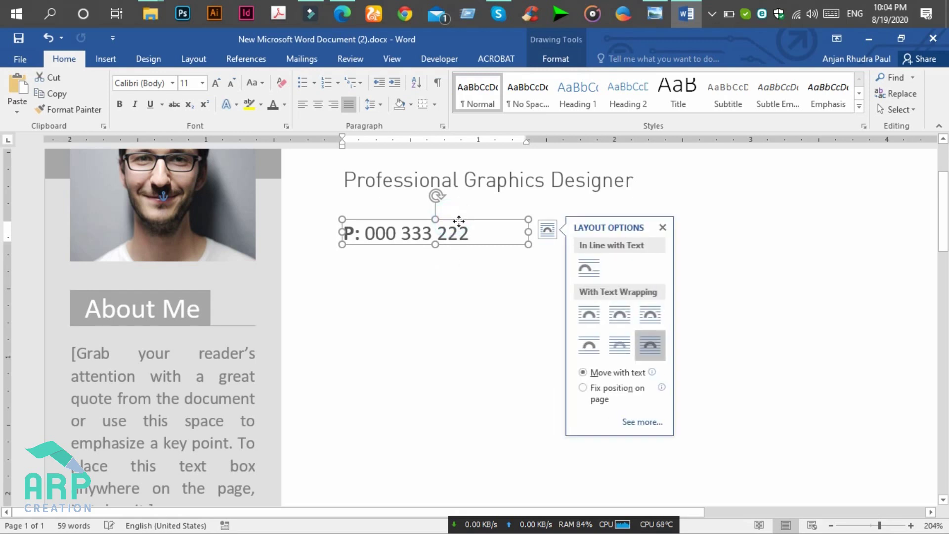
Select both stacked phone boxes and copy the pair to the right side of the header.
{"action": "left_click", "coordinate": [436, 267]}
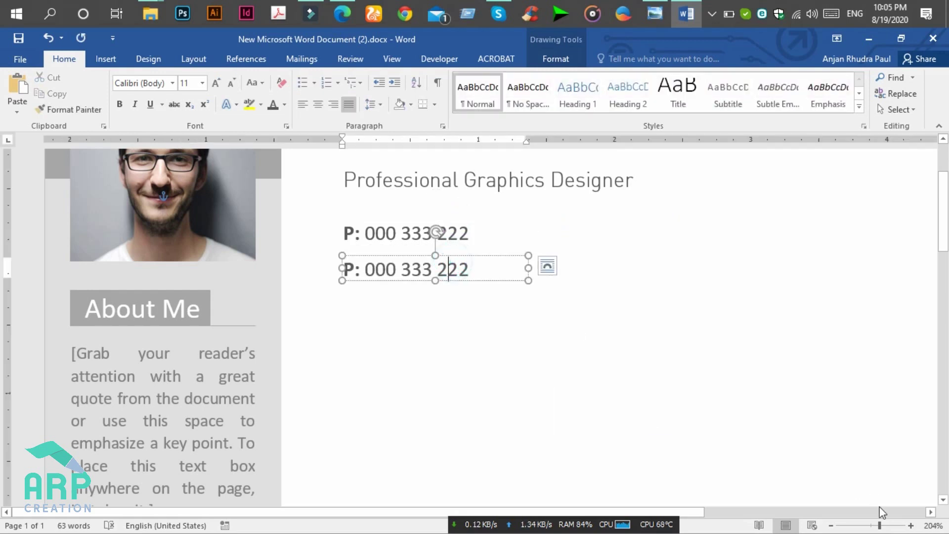
{"action": "left_click", "coordinate": [866, 526]}
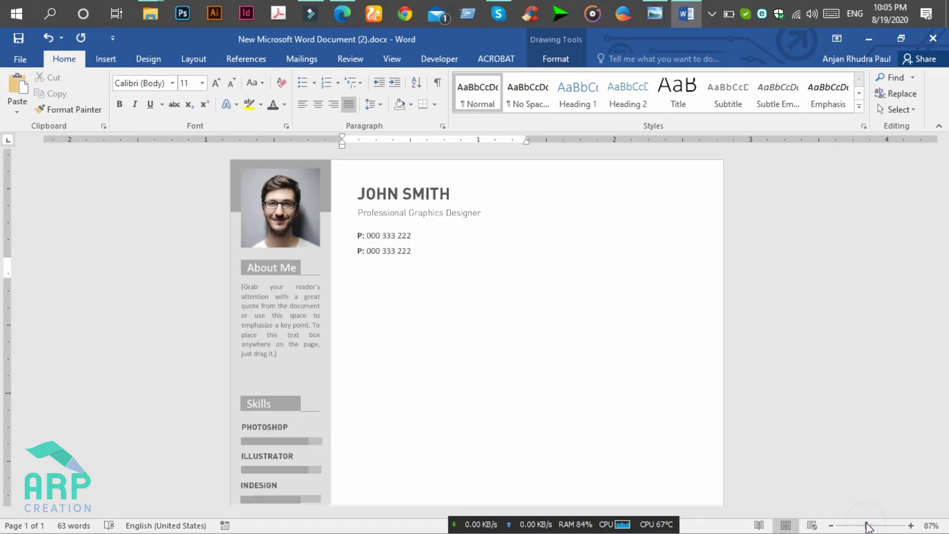
{"action": "left_click", "coordinate": [417, 280]}
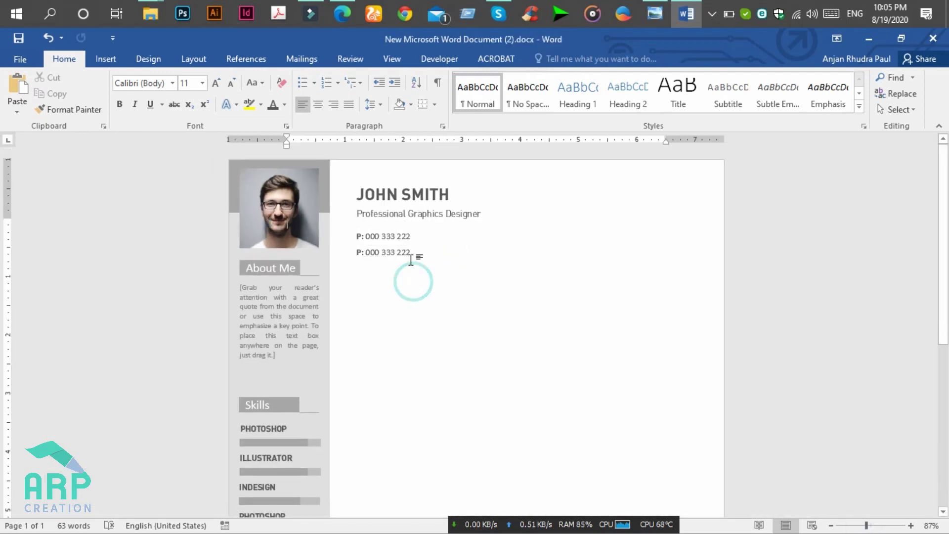
{"action": "left_click", "coordinate": [409, 250]}
{"action": "left_click_drag", "start_coordinate": [420, 245], "coordinate": [419, 245]}
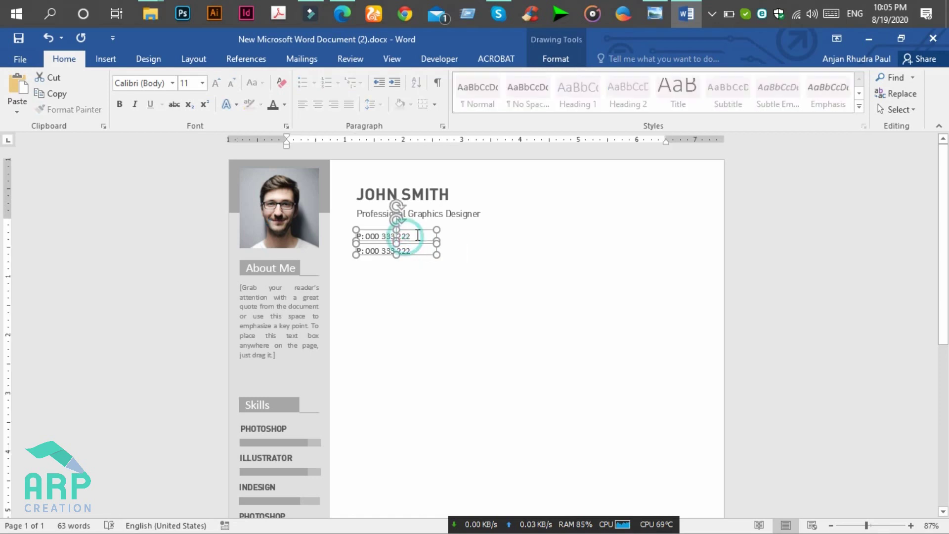
{"action": "left_click_drag", "start_coordinate": [419, 232], "coordinate": [639, 229]}
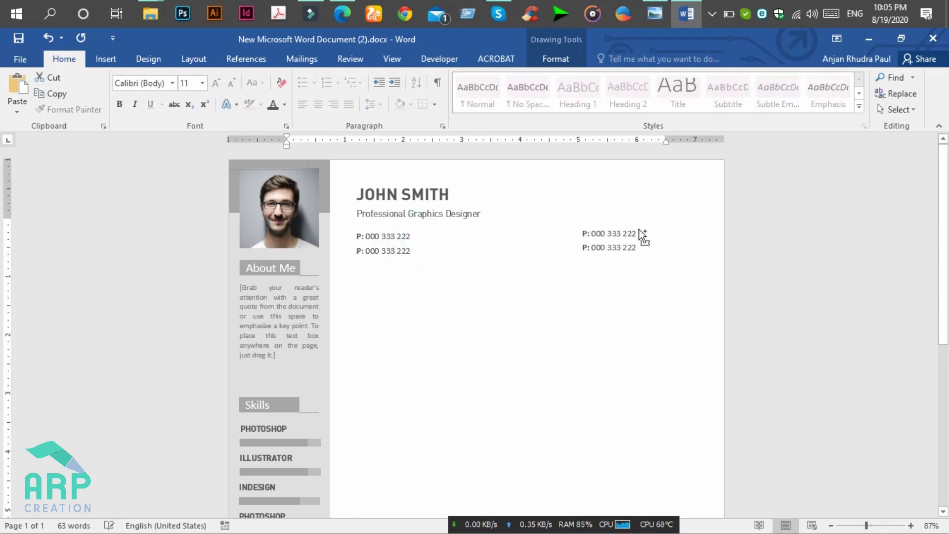
{"action": "left_click_drag", "start_coordinate": [586, 246], "coordinate": [564, 250]}
Relabel the right-hand contact lines as W: and A:.
{"action": "left_click", "coordinate": [564, 251]}
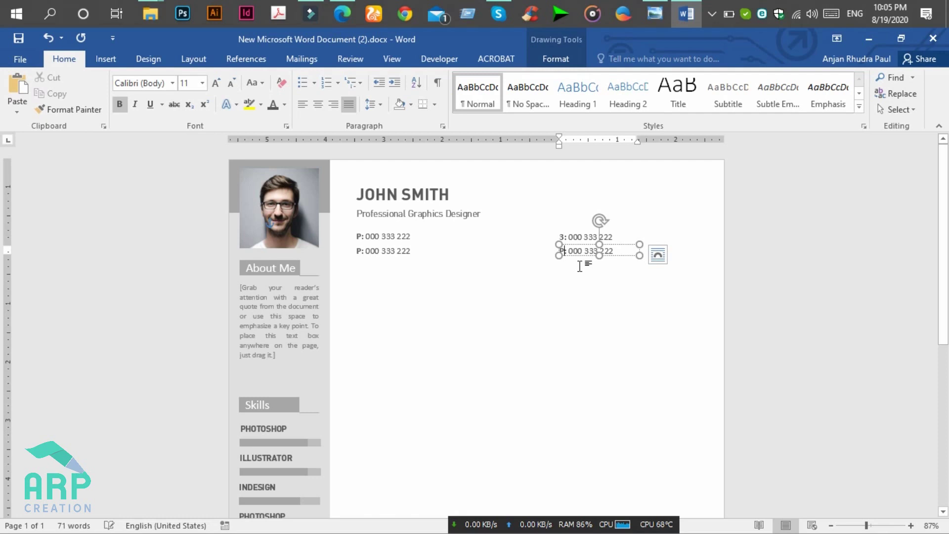
{"action": "key", "text": "BackSpace"}
{"action": "type", "text": "A"}
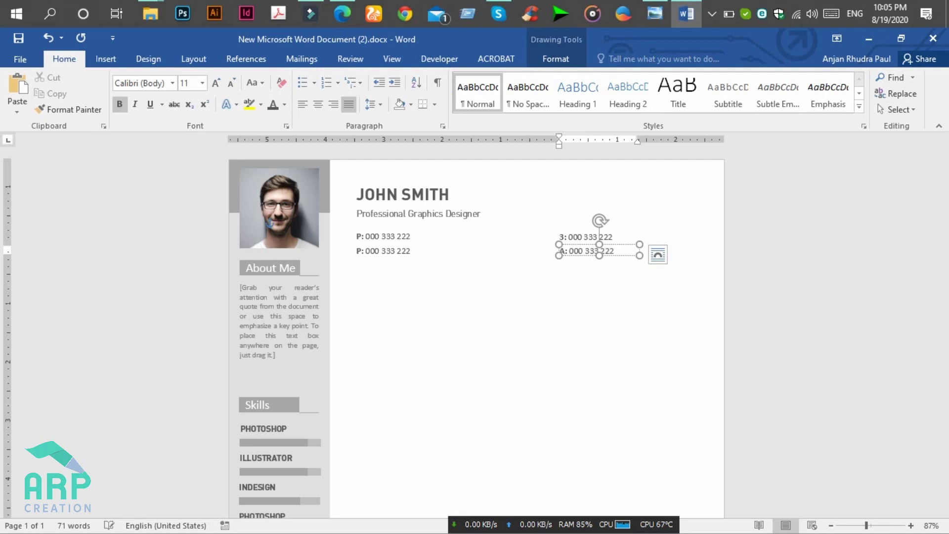
{"action": "left_click", "coordinate": [881, 525]}
{"action": "left_click", "coordinate": [560, 225]}
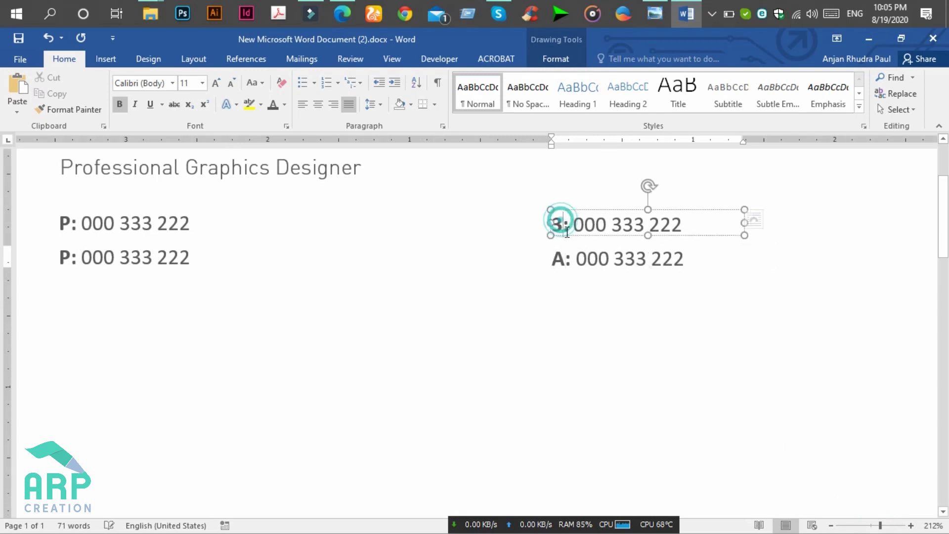
{"action": "key", "text": "BackSpace"}
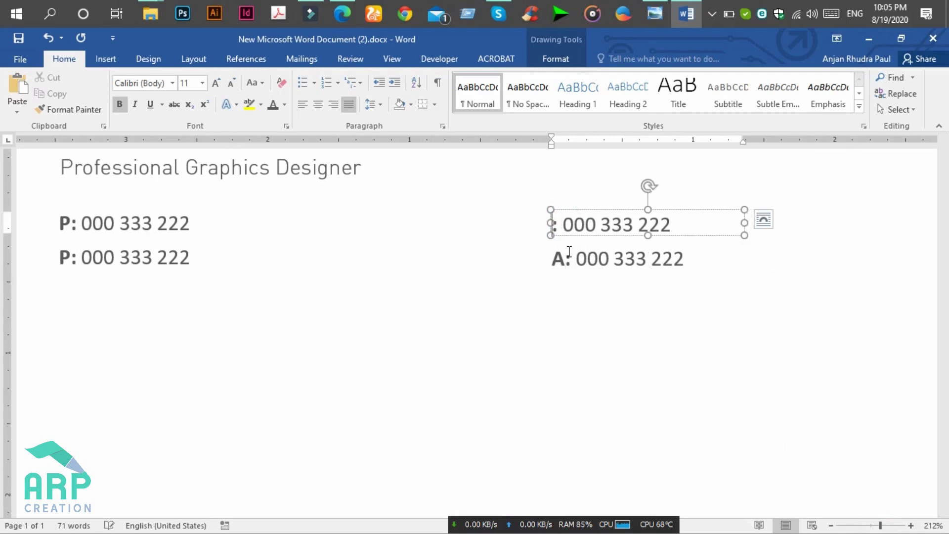
{"action": "type", "text": "W"}
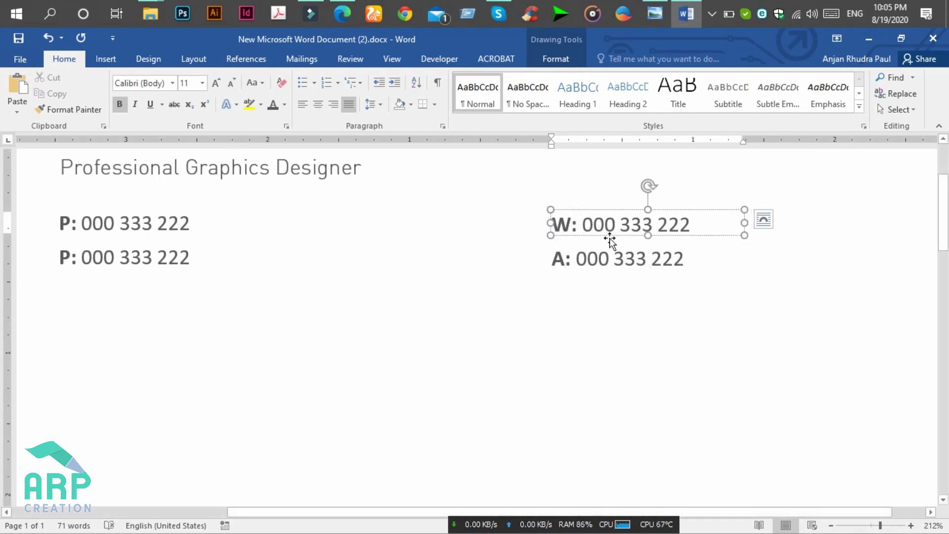
Change the lower-left line to E: with a placeholder e-mail address and widen its box to fit.
{"action": "left_click", "coordinate": [69, 252]}
{"action": "key", "text": "BackSpace"}
{"action": "type", "text": "E"}
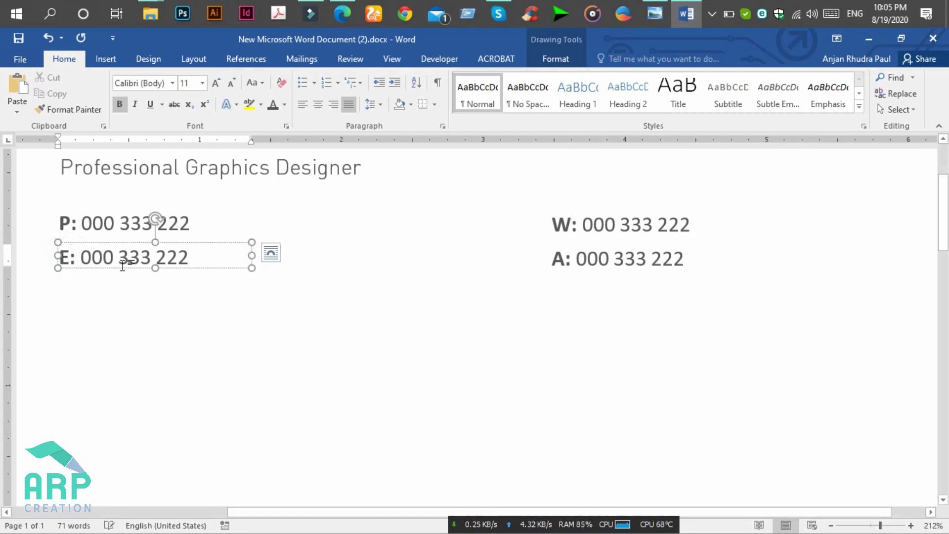
{"action": "left_click", "coordinate": [189, 257]}
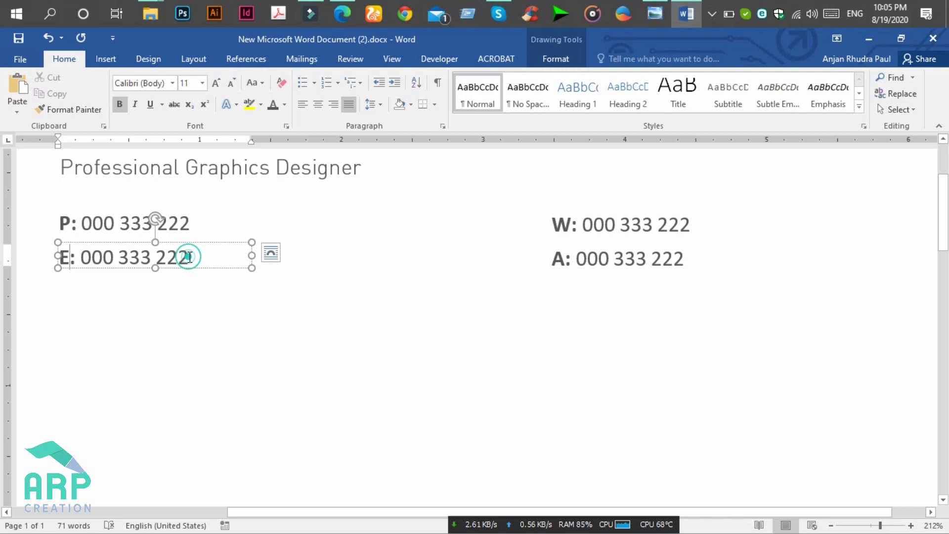
{"action": "key", "text": "BackSpace"}
{"action": "key", "text": "BackSpace"}
{"action": "key", "text": "BackSpace"}
{"action": "key", "text": "BackSpace"}
{"action": "key", "text": "BackSpace"}
{"action": "key", "text": "BackSpace"}
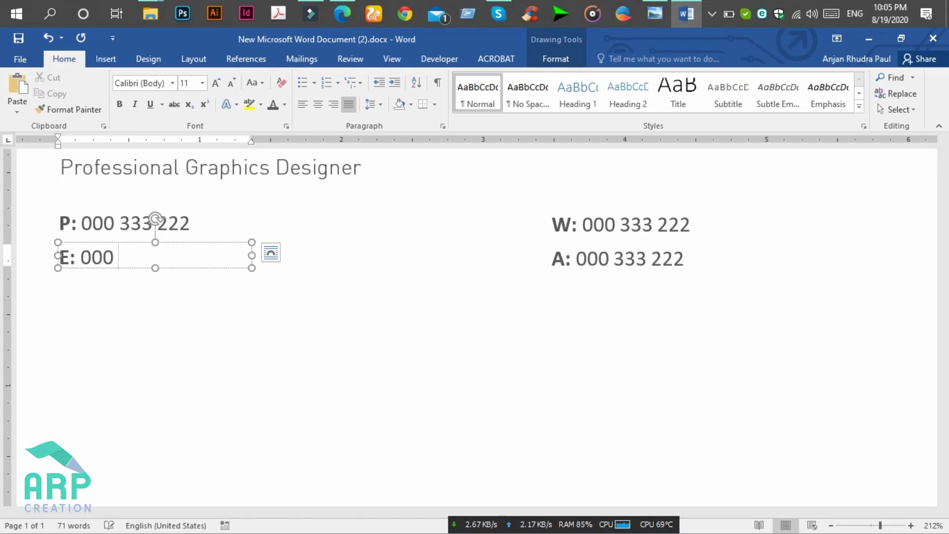
{"action": "key", "text": "BackSpace"}
{"action": "key", "text": "BackSpace"}
{"action": "key", "text": "BackSpace"}
{"action": "type", "text": "yourmail"}
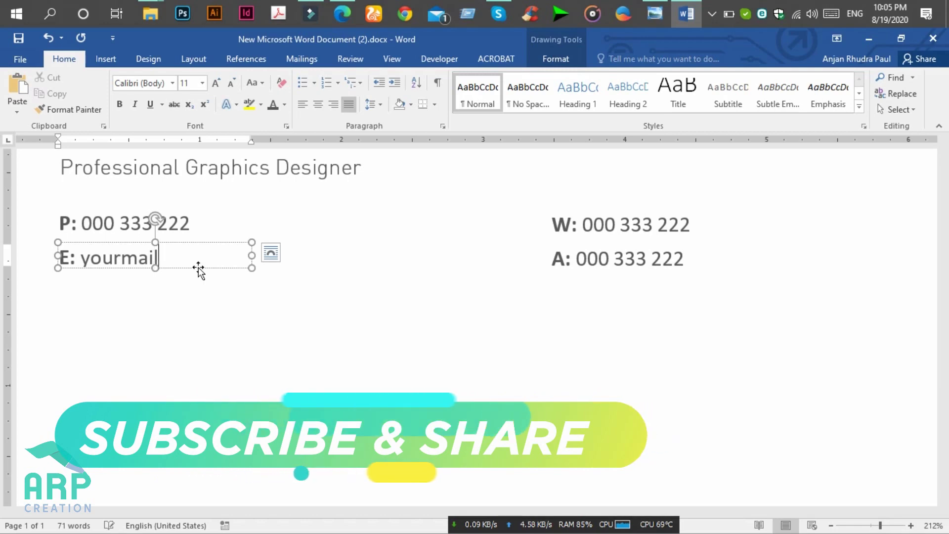
{"action": "type", "text": "@mia"}
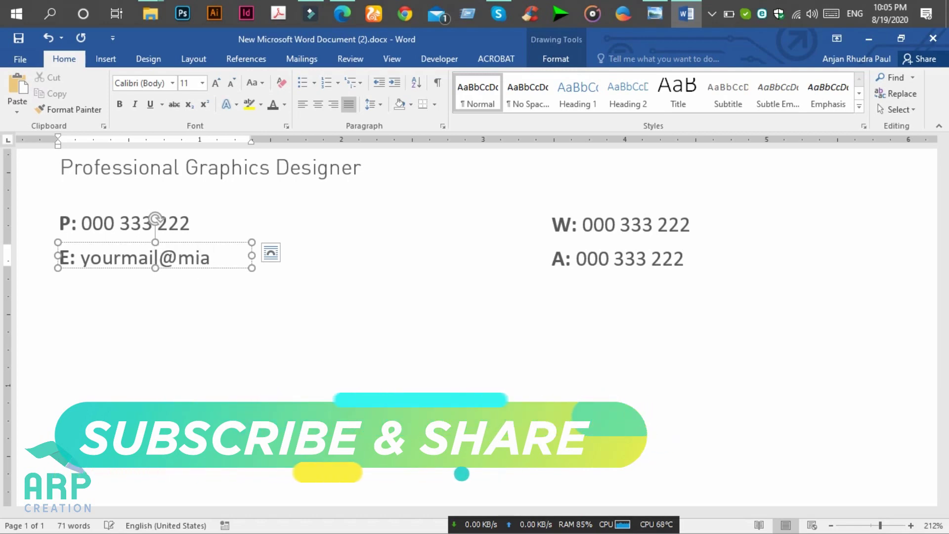
{"action": "key", "text": "BackSpace"}
{"action": "type", "text": "ail"}
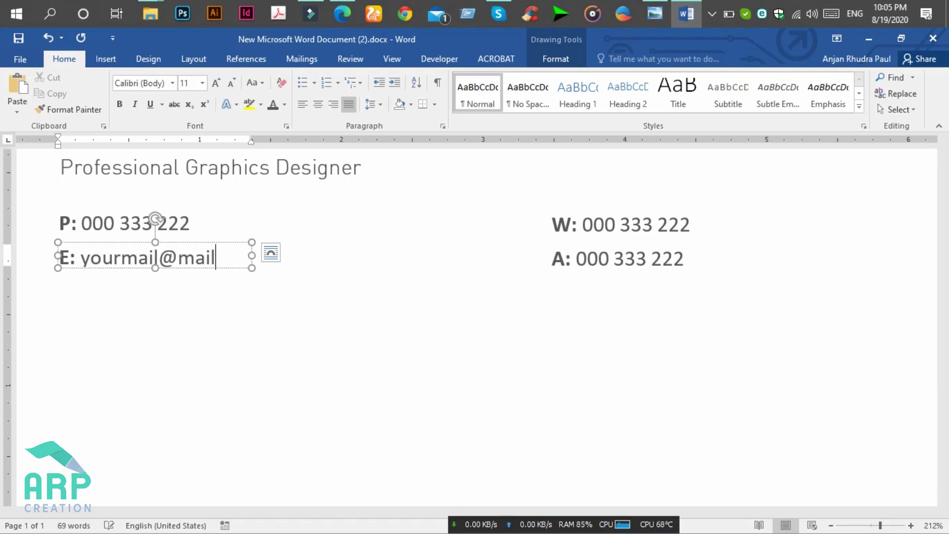
{"action": "type", "text": "co"}
{"action": "key", "text": "BackSpace"}
{"action": "key", "text": "BackSpace"}
{"action": "type", "text": ".co"}
{"action": "key", "text": "BackSpace"}
{"action": "key", "text": "BackSpace"}
{"action": "key", "text": "BackSpace"}
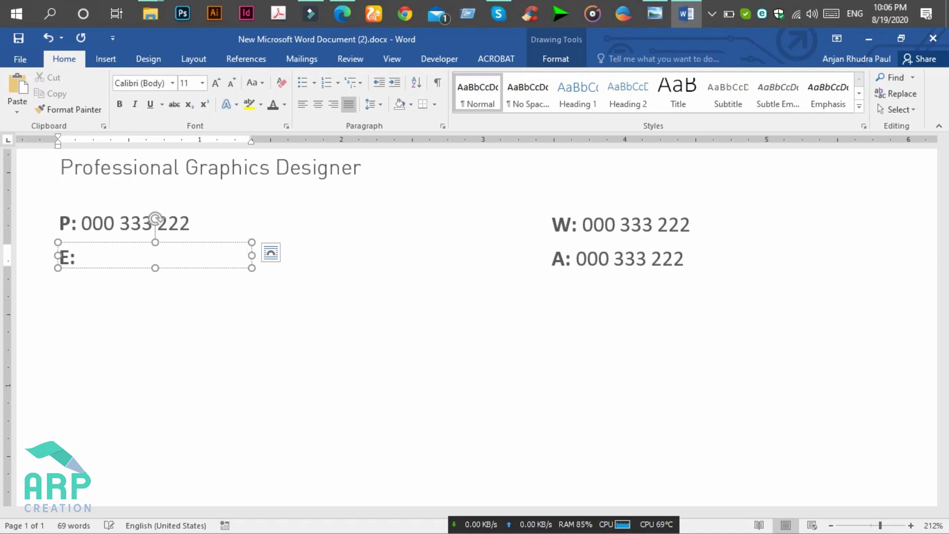
{"action": "left_click_drag", "start_coordinate": [252, 257], "coordinate": [276, 257]}
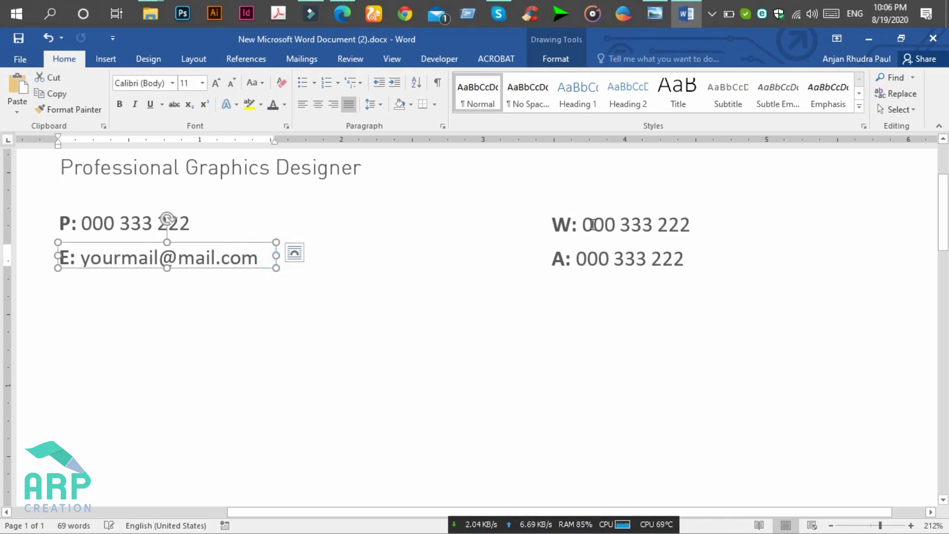
Compare the page with the preview image and copy the About Me heading into the main column.
{"action": "left_click", "coordinate": [581, 258]}
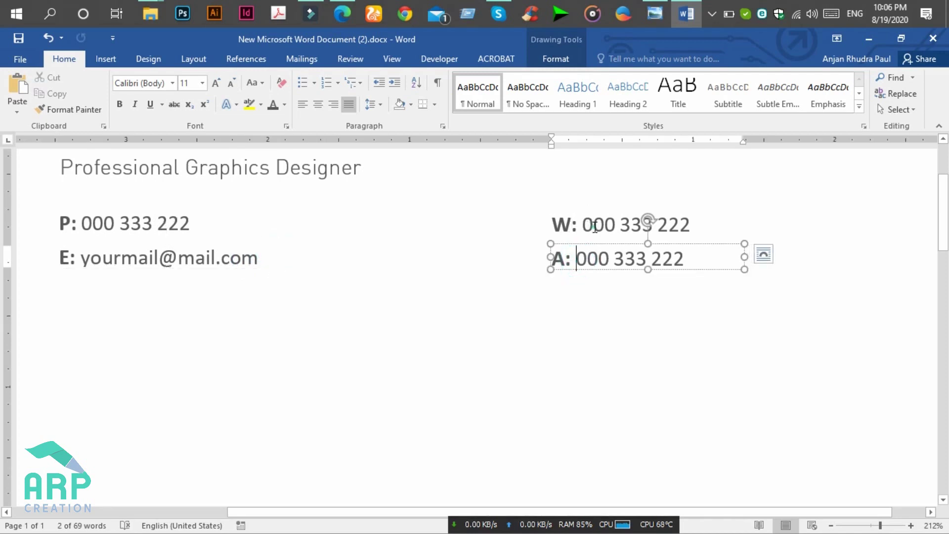
{"action": "left_click", "coordinate": [584, 225]}
{"action": "left_click", "coordinate": [869, 527]}
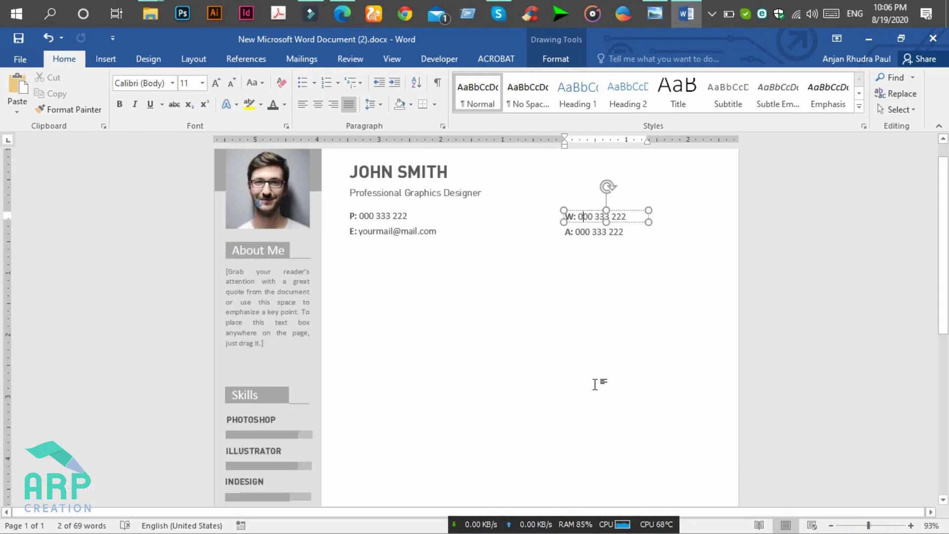
{"action": "left_click", "coordinate": [658, 12]}
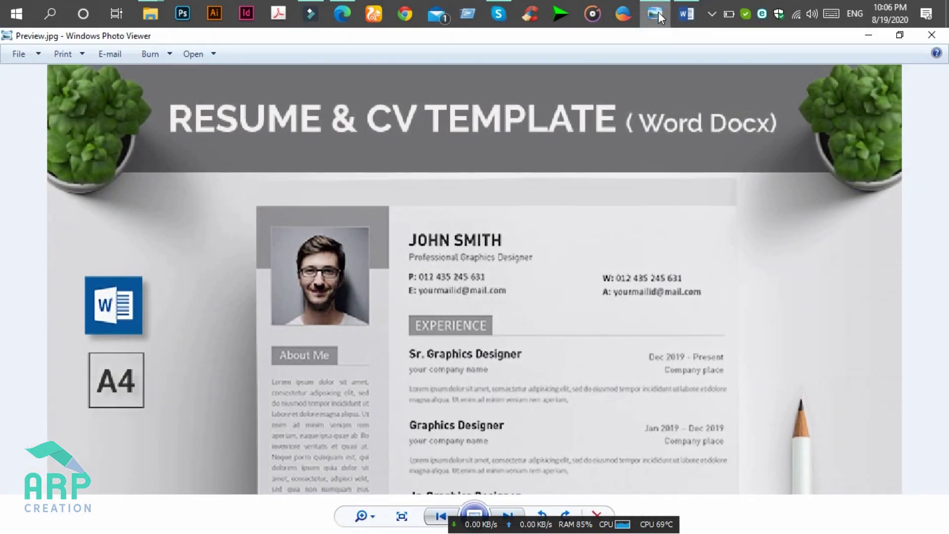
{"action": "left_click", "coordinate": [659, 12]}
{"action": "left_click", "coordinate": [267, 273]}
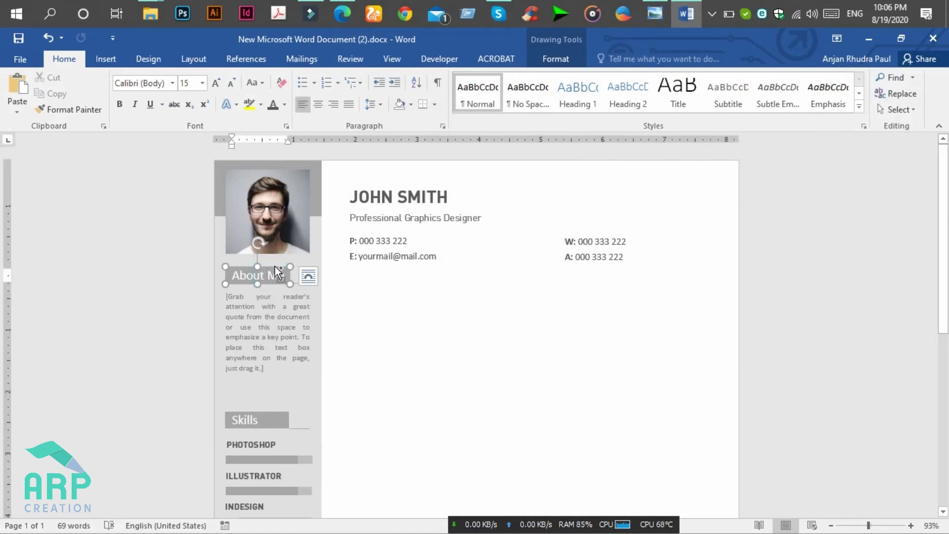
{"action": "left_click_drag", "start_coordinate": [276, 267], "coordinate": [389, 273]}
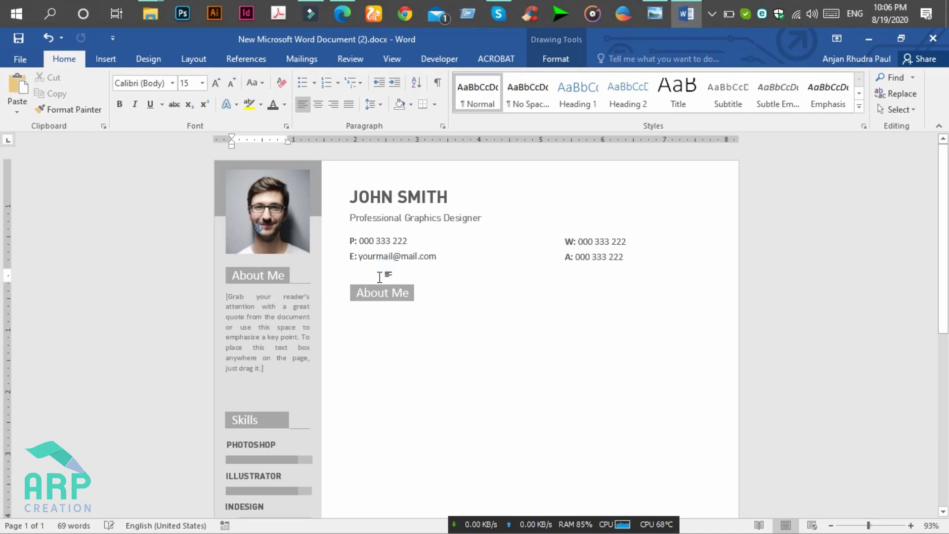
Move the short divider line from the sidebar About Me to beside the copied About Me heading.
{"action": "left_click", "coordinate": [302, 283]}
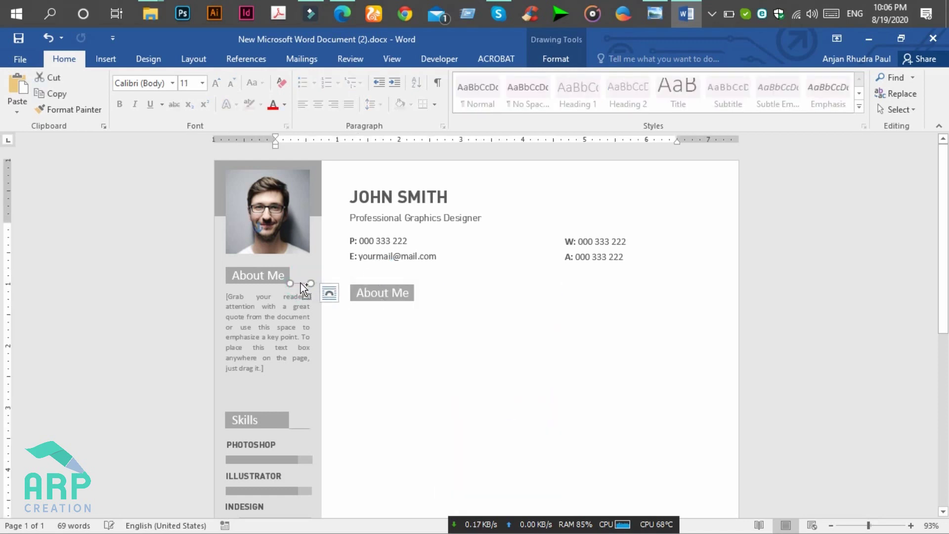
{"action": "left_click_drag", "start_coordinate": [300, 283], "coordinate": [403, 284]}
{"action": "key", "text": "ctrl+z"}
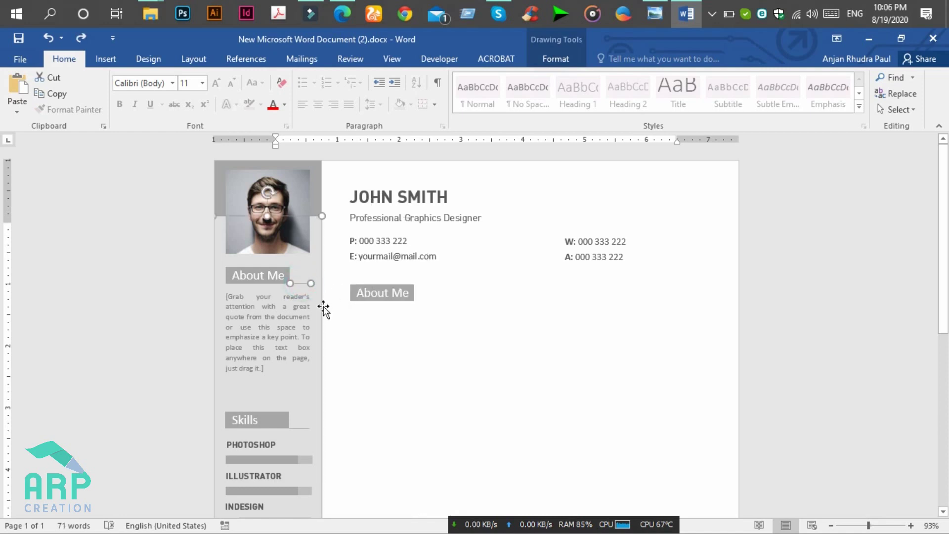
{"action": "left_click", "coordinate": [329, 304]}
{"action": "left_click", "coordinate": [301, 284]}
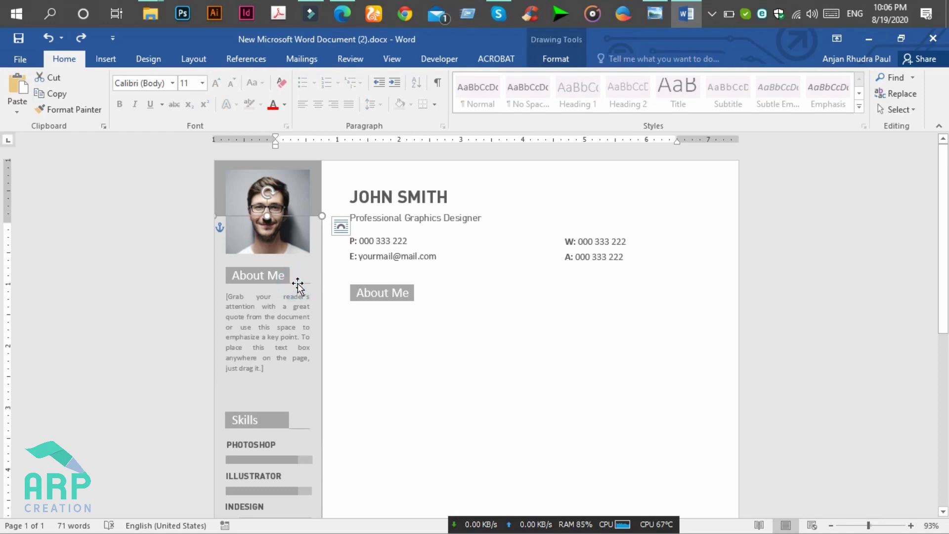
{"action": "left_click", "coordinate": [300, 284]}
{"action": "left_click_drag", "start_coordinate": [300, 283], "coordinate": [424, 299]}
{"action": "left_click", "coordinate": [424, 318]}
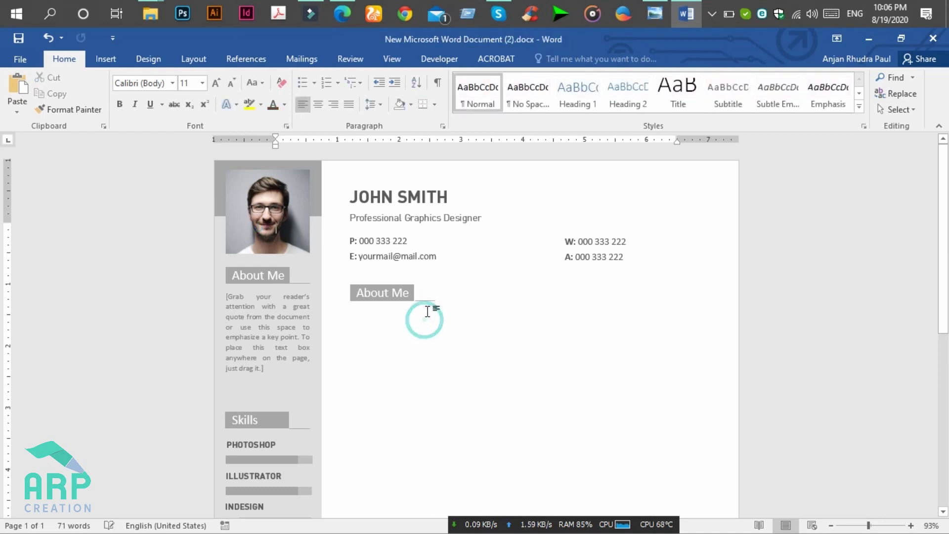
Stretch the divider line out to the right margin of the main column.
{"action": "left_click", "coordinate": [426, 301]}
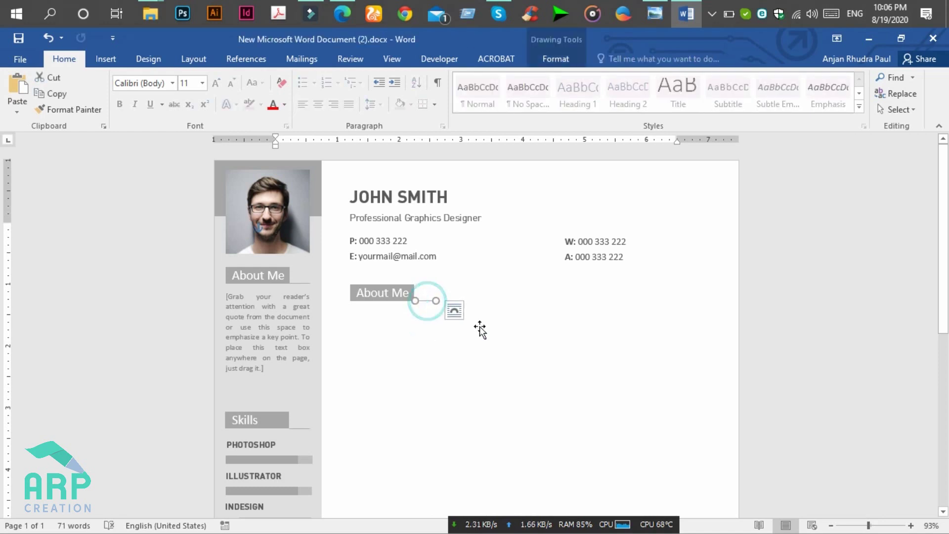
{"action": "left_click_drag", "start_coordinate": [434, 301], "coordinate": [538, 300]}
{"action": "left_click_drag", "start_coordinate": [608, 303], "coordinate": [705, 304]}
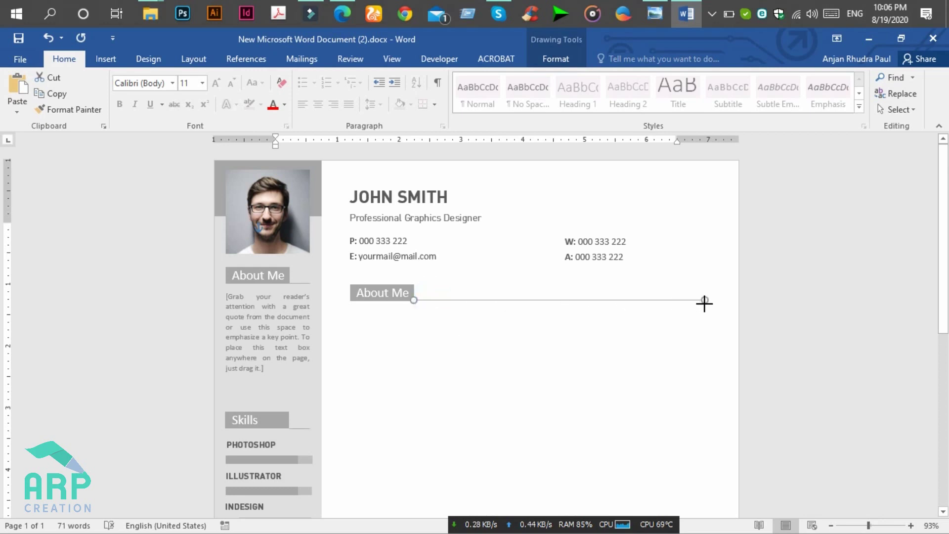
{"action": "left_click", "coordinate": [541, 331]}
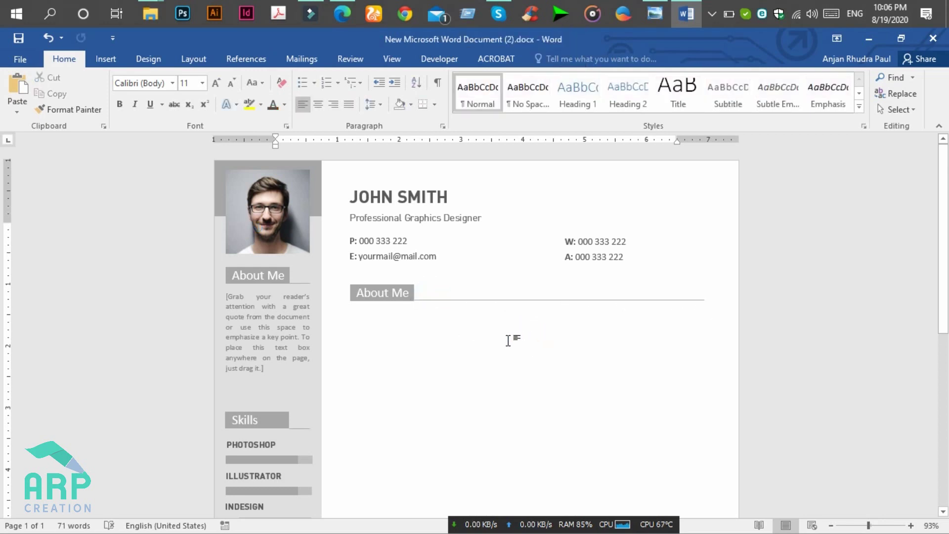
{"action": "left_click", "coordinate": [432, 299]}
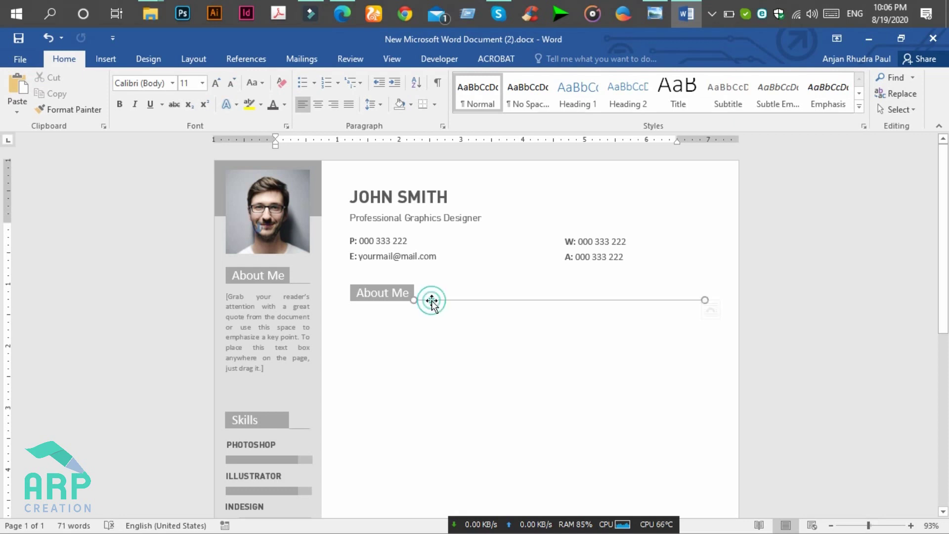
{"action": "left_click", "coordinate": [393, 294]}
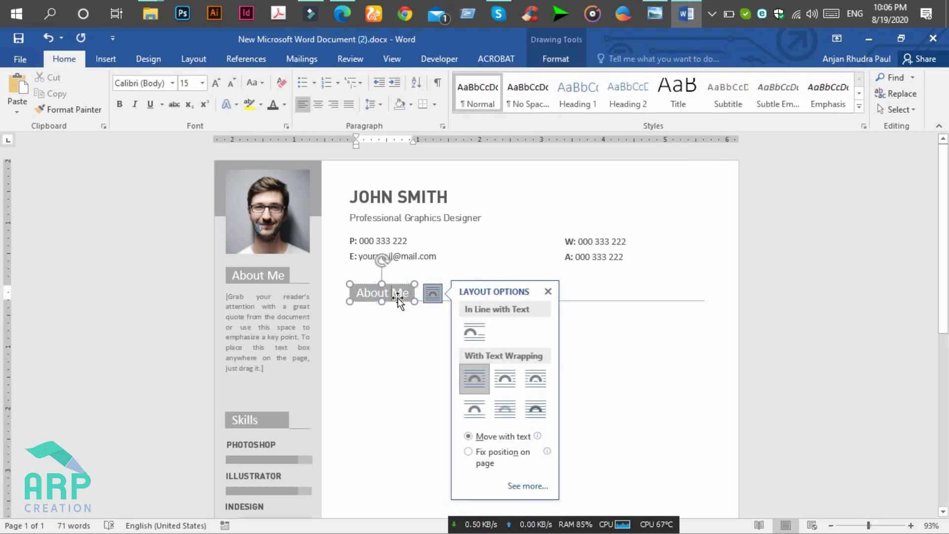
Retype the copied heading as EXPERIENCE and widen its box to show the full word.
{"action": "triple_click", "coordinate": [401, 302]}
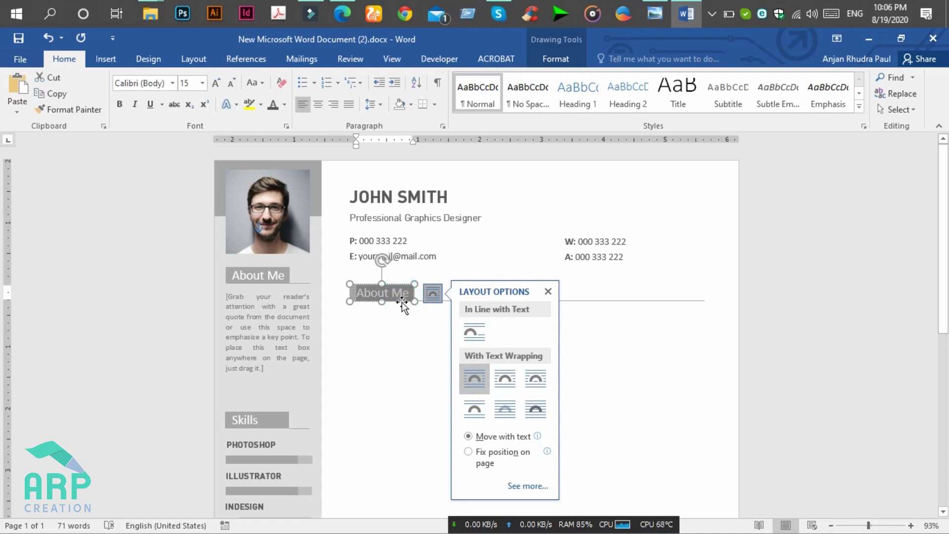
{"action": "type", "text": "EXP"}
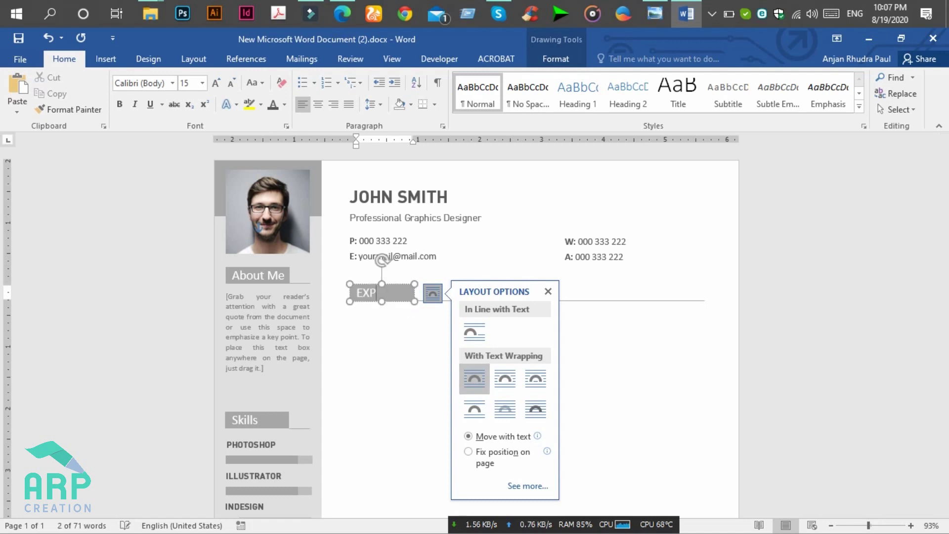
{"action": "type", "text": "RIEN"}
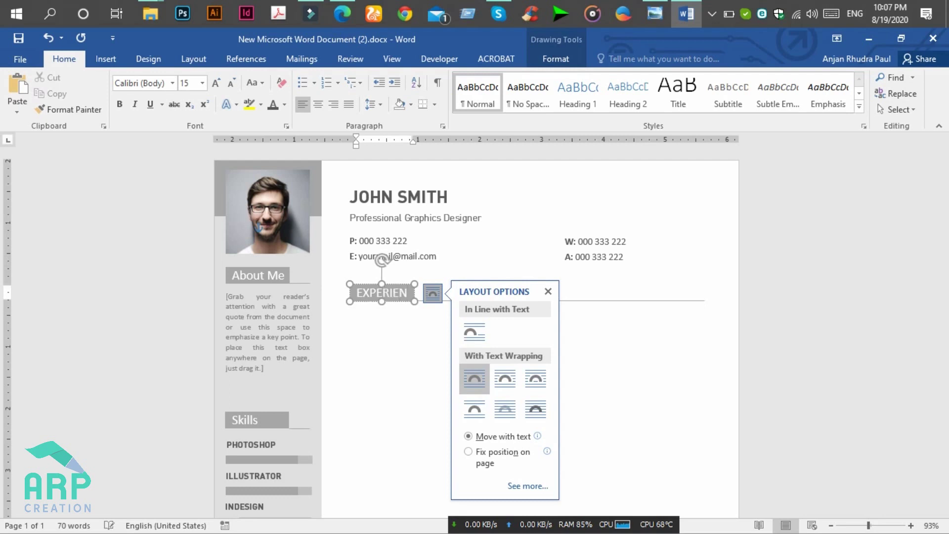
{"action": "left_click_drag", "start_coordinate": [417, 301], "coordinate": [426, 298]}
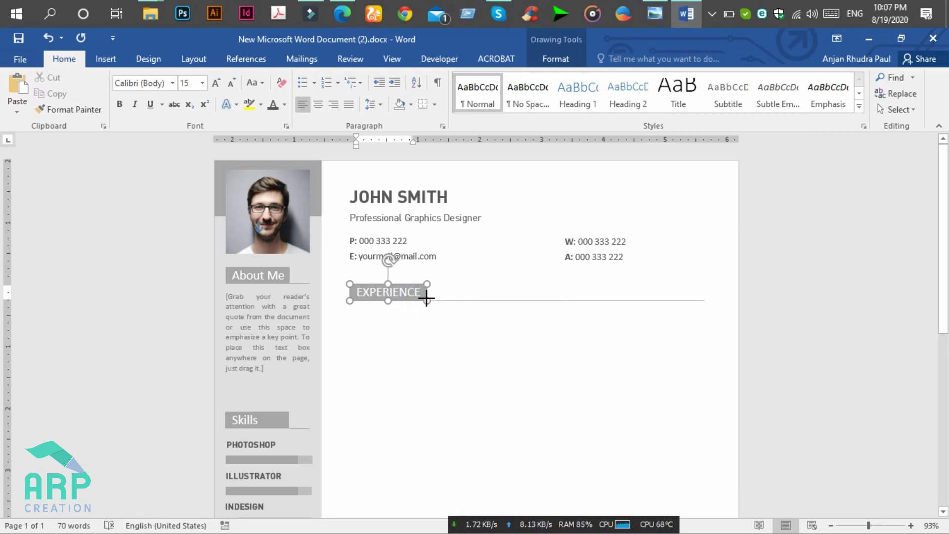
{"action": "left_click", "coordinate": [495, 334]}
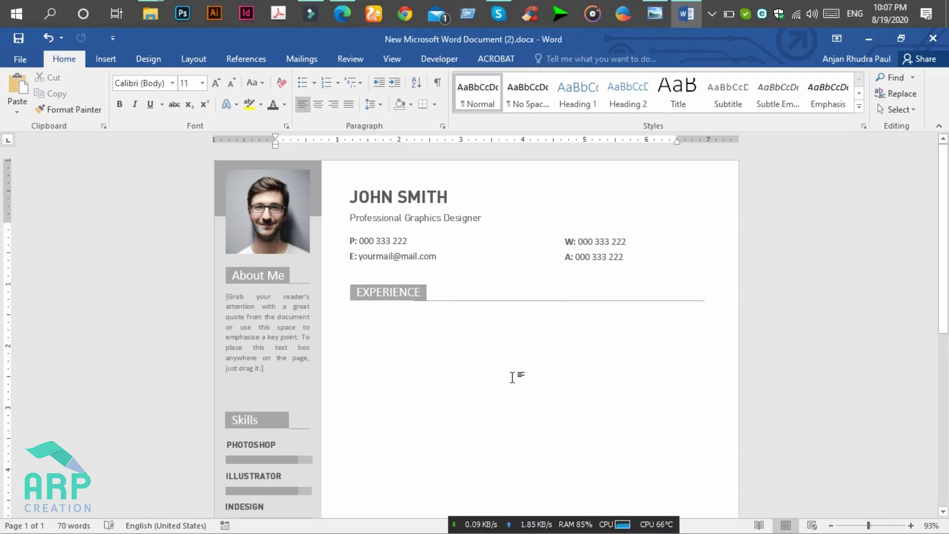
{"action": "left_click", "coordinate": [484, 300]}
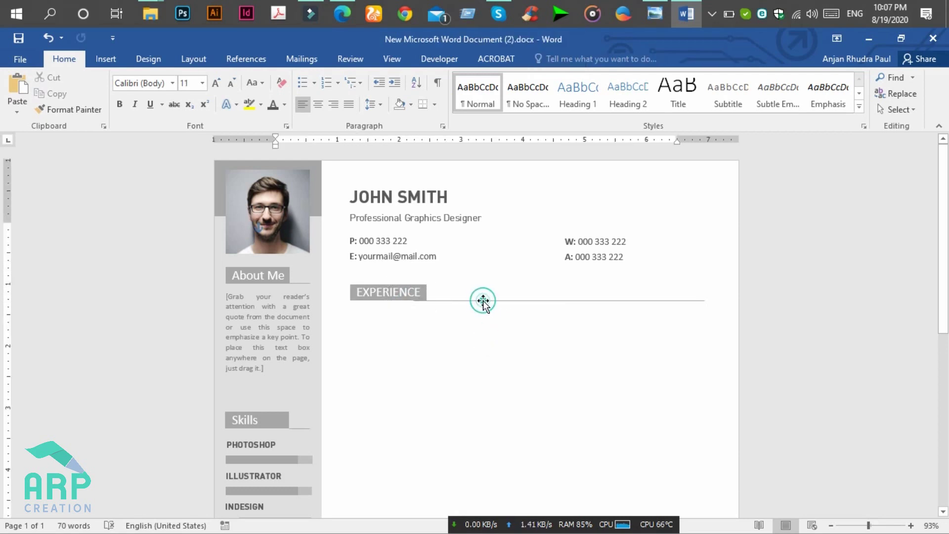
{"action": "left_click", "coordinate": [483, 324]}
{"action": "scroll", "coordinate": [483, 339], "scroll_direction": "down", "scroll_amount": 3}
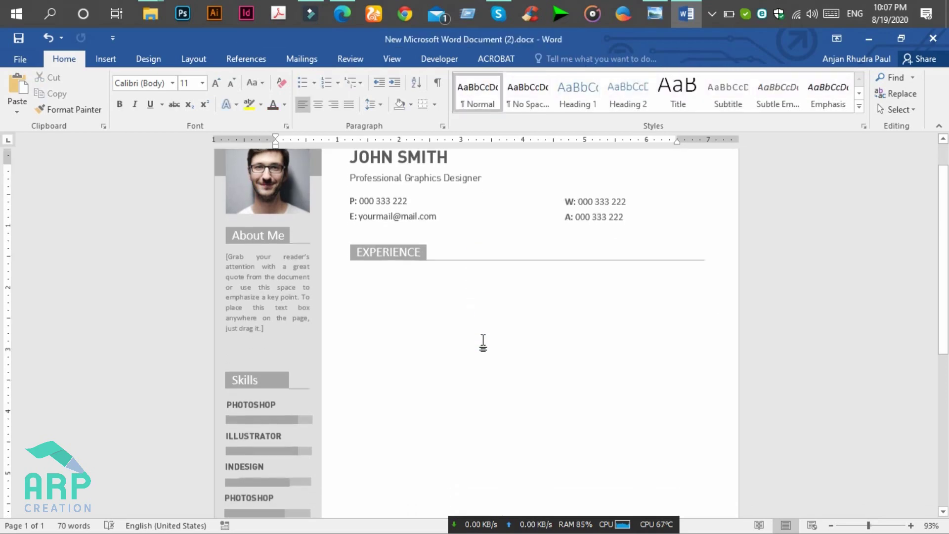
Place a copy of the JOHN SMITH name box just below the EXPERIENCE heading.
{"action": "left_click", "coordinate": [655, 12]}
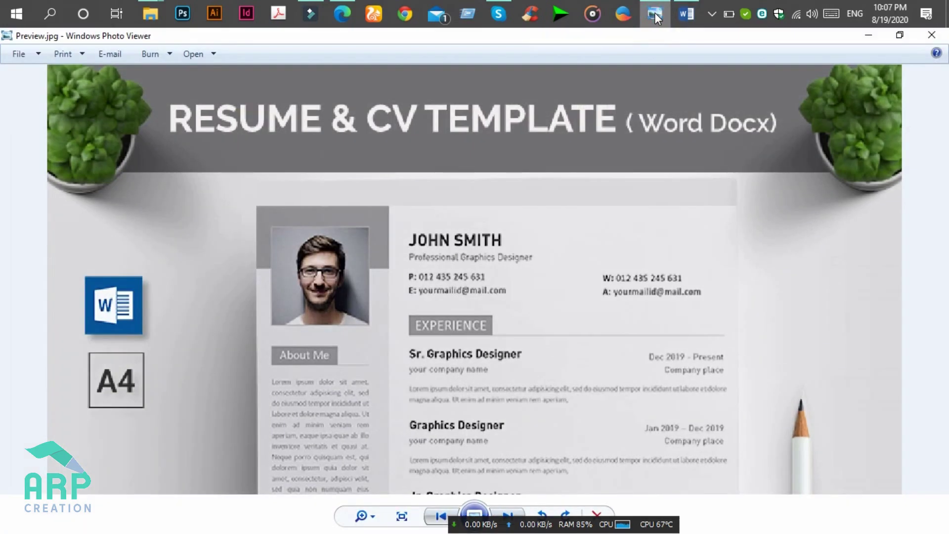
{"action": "left_click", "coordinate": [655, 13]}
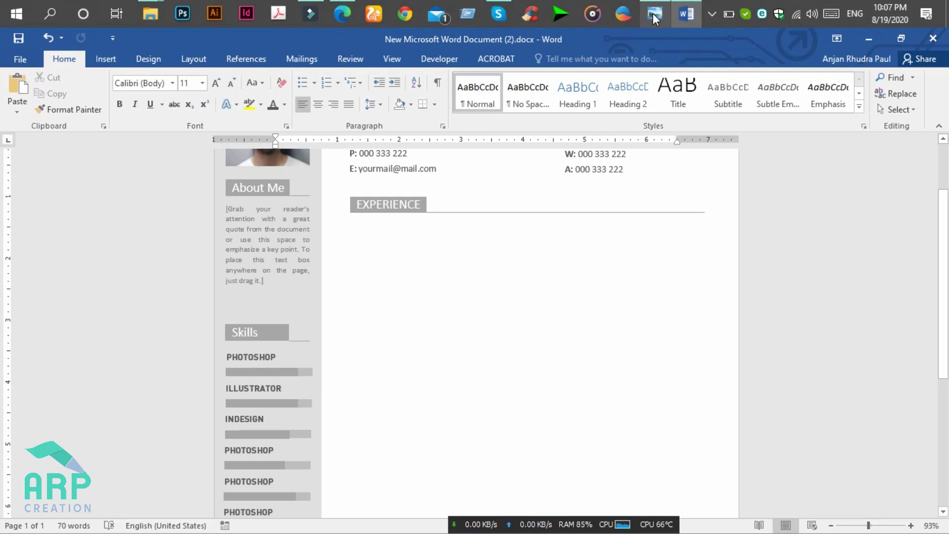
{"action": "scroll", "coordinate": [343, 258], "scroll_direction": "up", "scroll_amount": 1}
{"action": "scroll", "coordinate": [344, 258], "scroll_direction": "up", "scroll_amount": 2}
{"action": "left_click", "coordinate": [418, 165]}
{"action": "left_click_drag", "start_coordinate": [432, 159], "coordinate": [426, 271]}
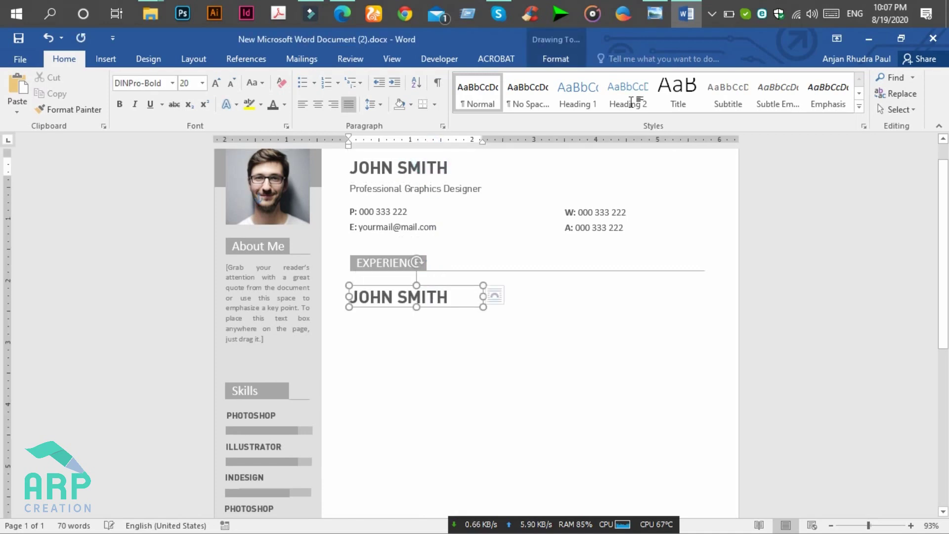
{"action": "left_click", "coordinate": [649, 4]}
{"action": "left_click", "coordinate": [649, 4]}
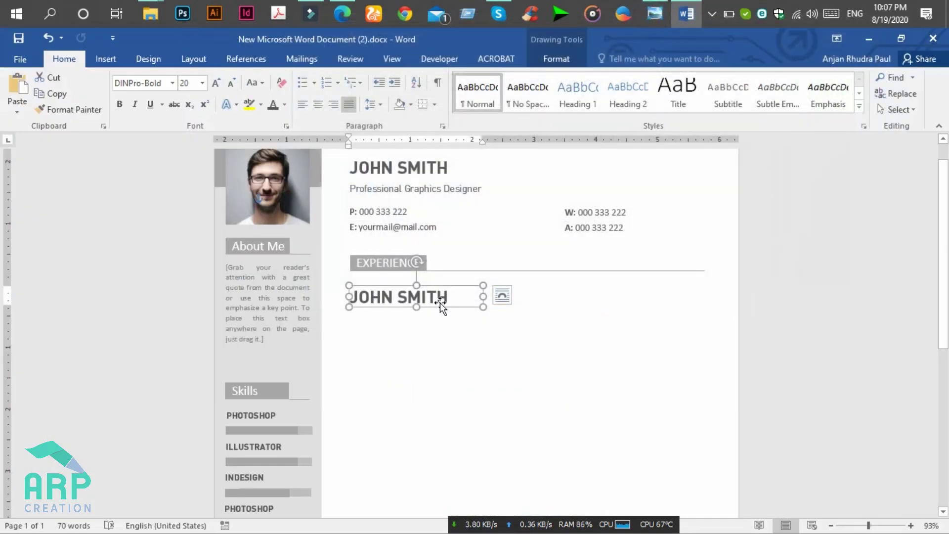
Retype the copy as 'Sr. Graphics Designer' and shrink it to 14 pt on one line.
{"action": "triple_click", "coordinate": [440, 302]}
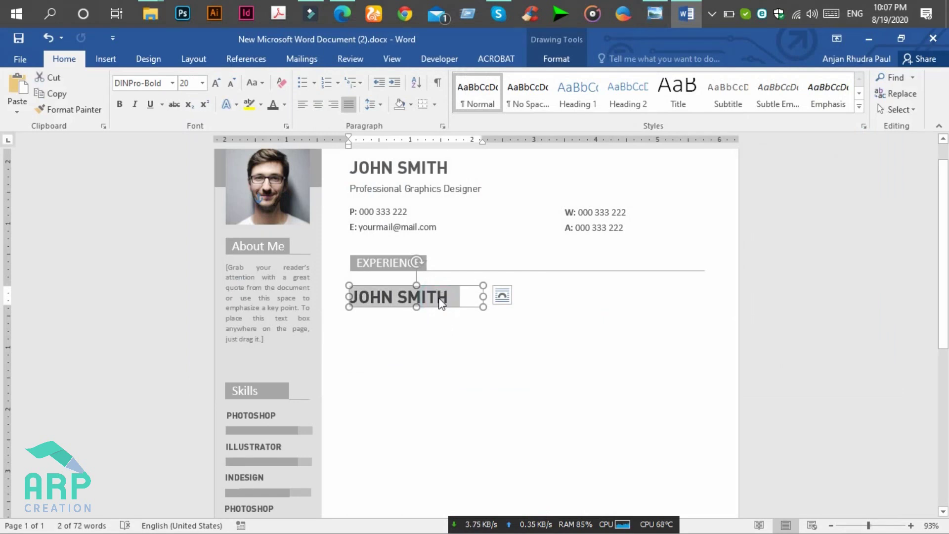
{"action": "type", "text": "Sr. Gr"}
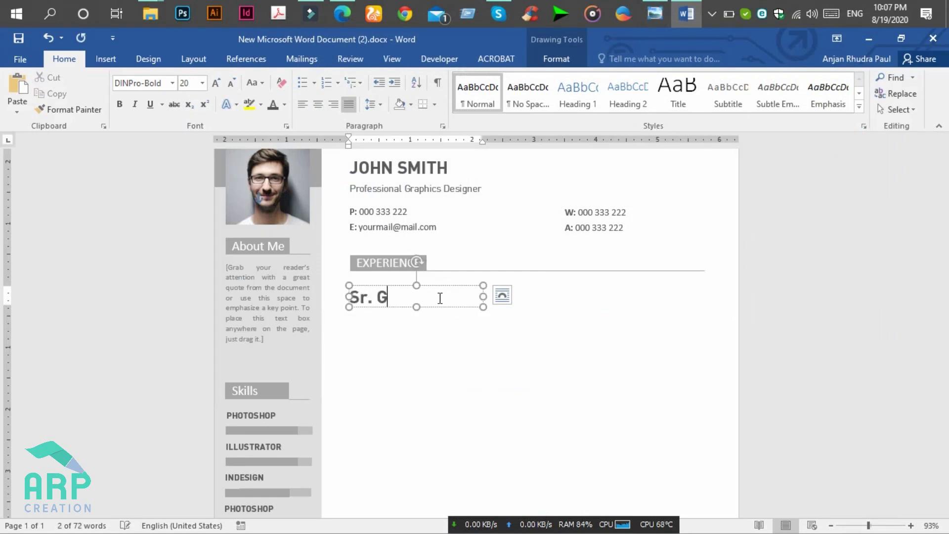
{"action": "type", "text": "aphics "}
{"action": "type", "text": "FD"}
{"action": "key", "text": "BackSpace"}
{"action": "key", "text": "BackSpace"}
{"action": "type", "text": "D"}
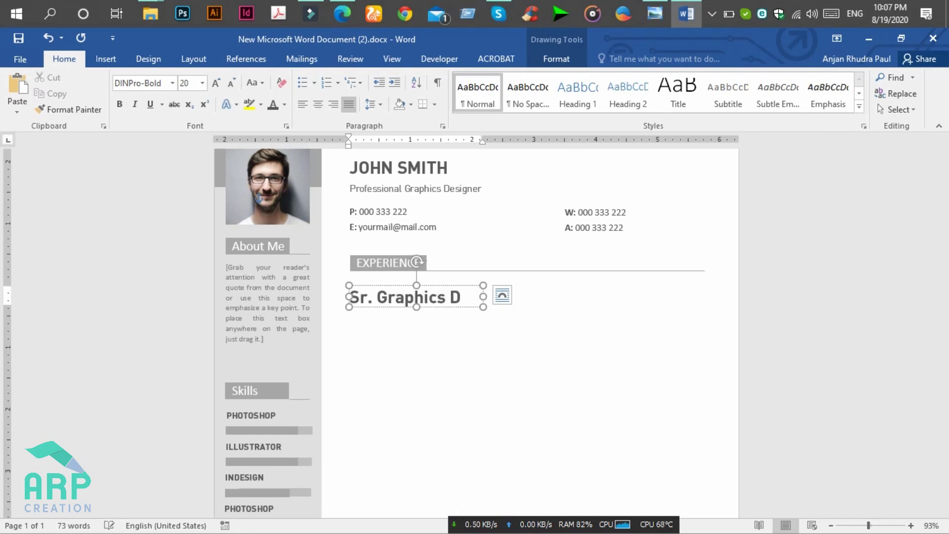
{"action": "type", "text": "es"}
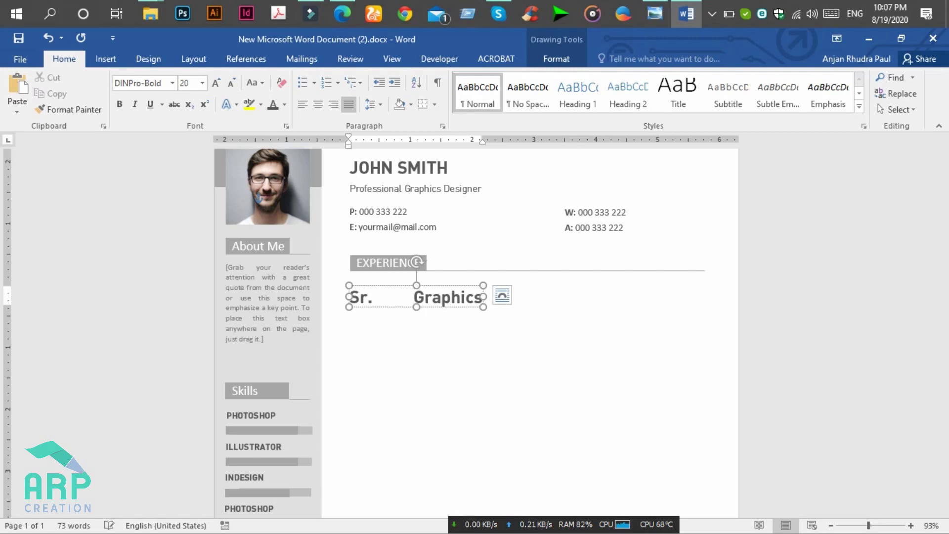
{"action": "left_click", "coordinate": [435, 306]}
{"action": "left_click", "coordinate": [233, 84]}
{"action": "left_click", "coordinate": [232, 84]}
{"action": "left_click", "coordinate": [232, 84]}
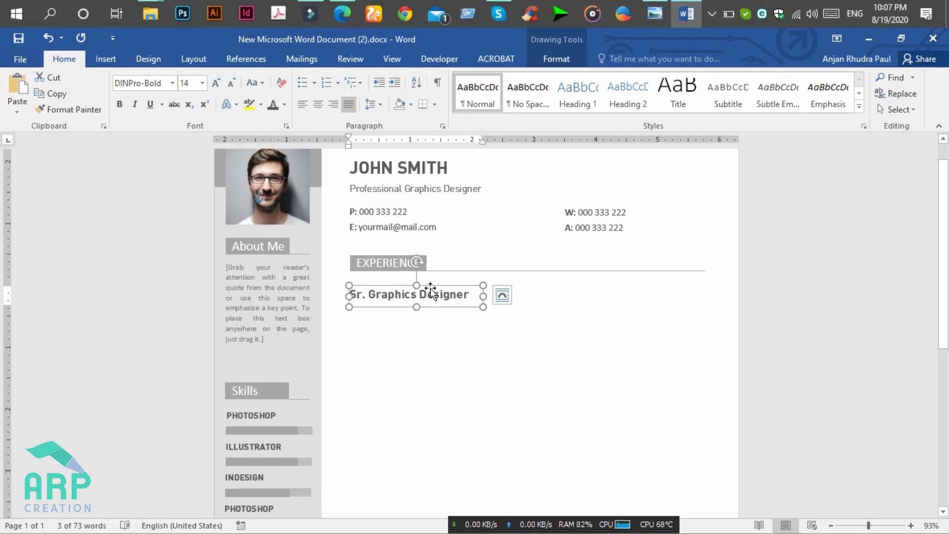
{"action": "left_click", "coordinate": [663, 11]}
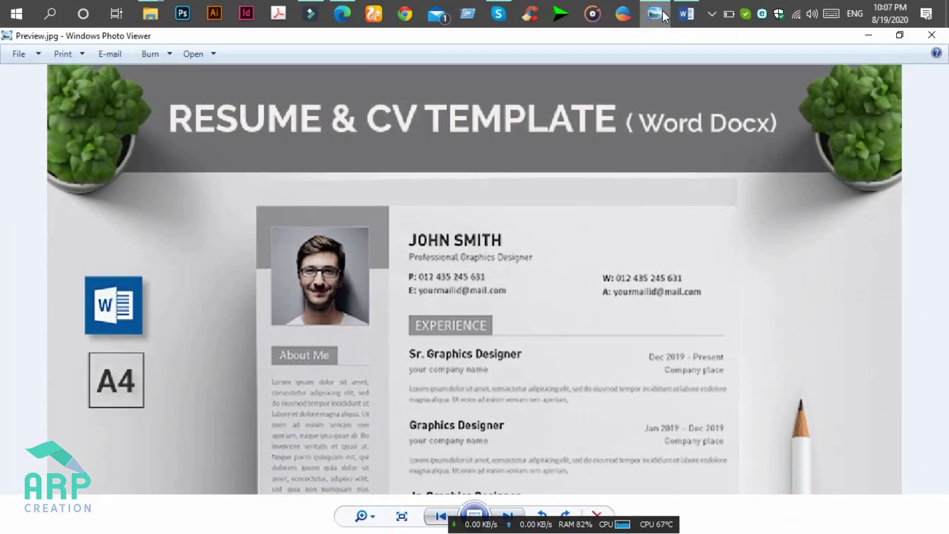
Copy the Professional Graphics Designer subtitle box to just below the job title.
{"action": "left_click", "coordinate": [663, 10]}
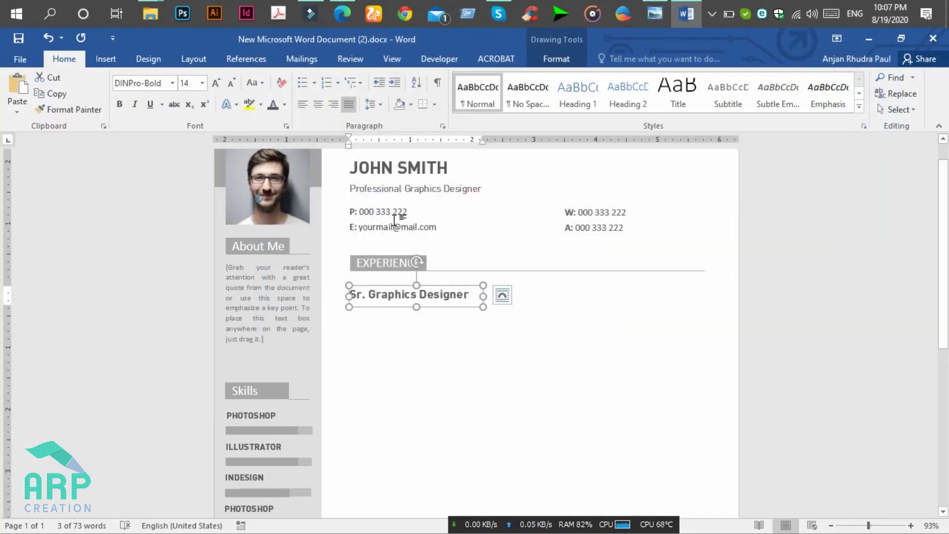
{"action": "left_click", "coordinate": [404, 188]}
{"action": "left_click", "coordinate": [423, 195]}
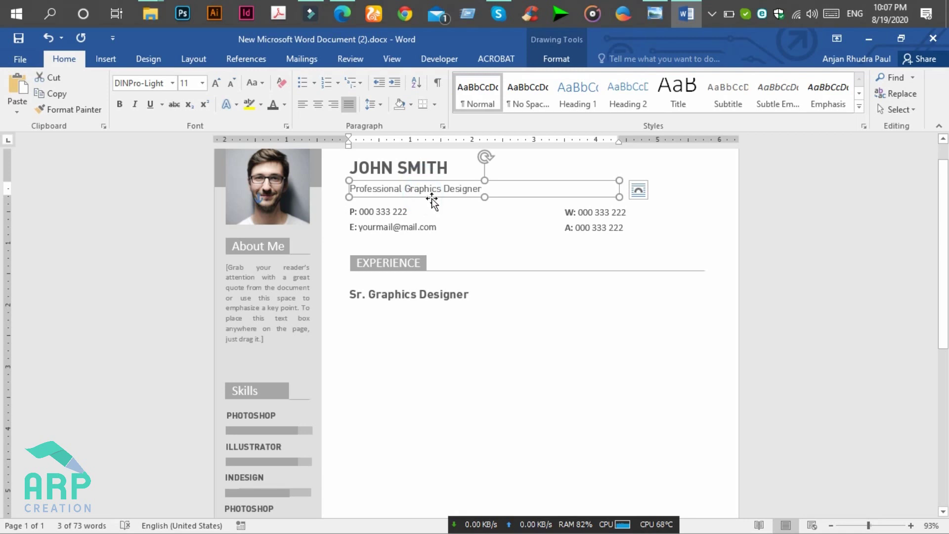
{"action": "left_click", "coordinate": [428, 294]}
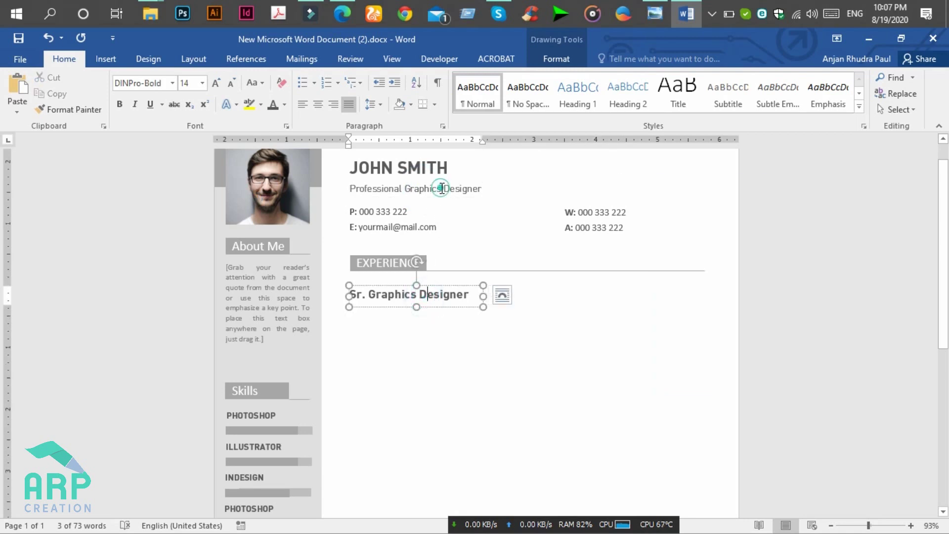
{"action": "left_click", "coordinate": [440, 189]}
{"action": "left_click_drag", "start_coordinate": [441, 196], "coordinate": [440, 314]}
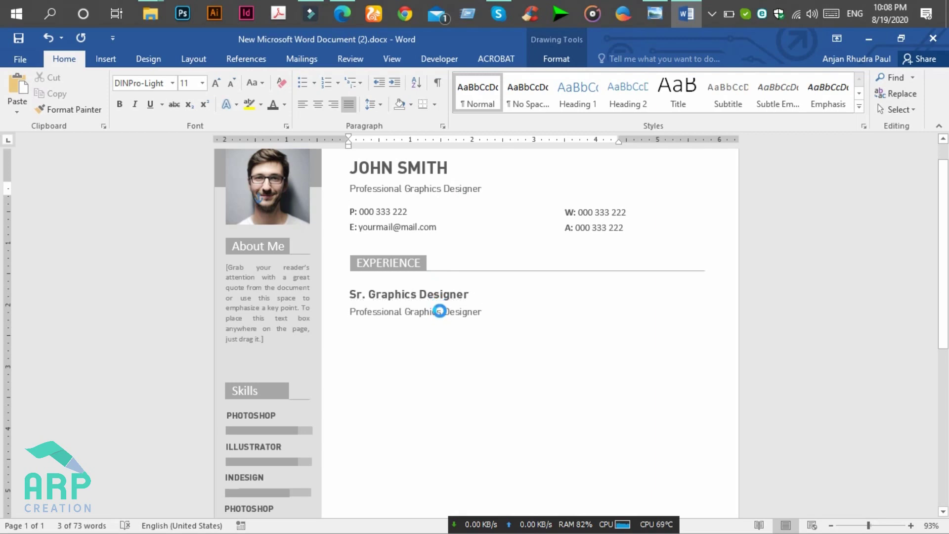
{"action": "left_click", "coordinate": [666, 15]}
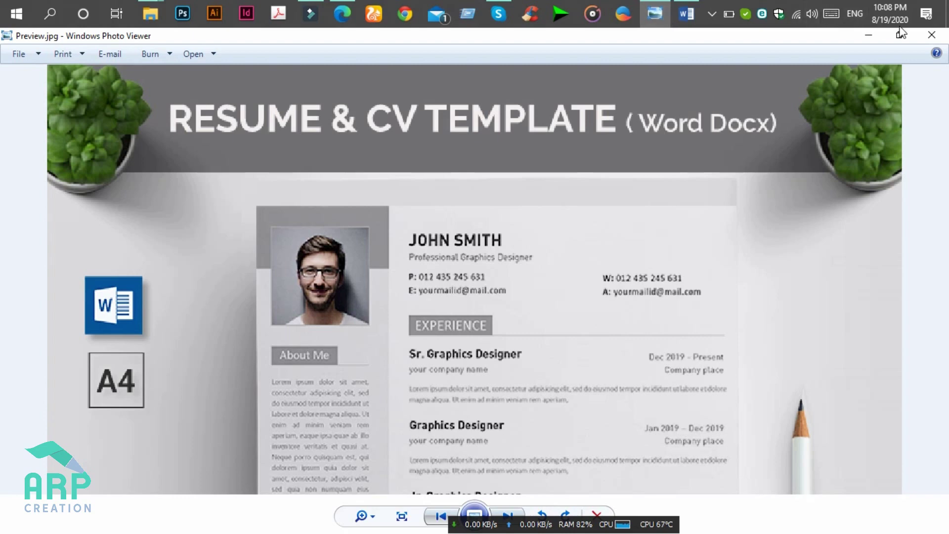
{"action": "left_click", "coordinate": [872, 34]}
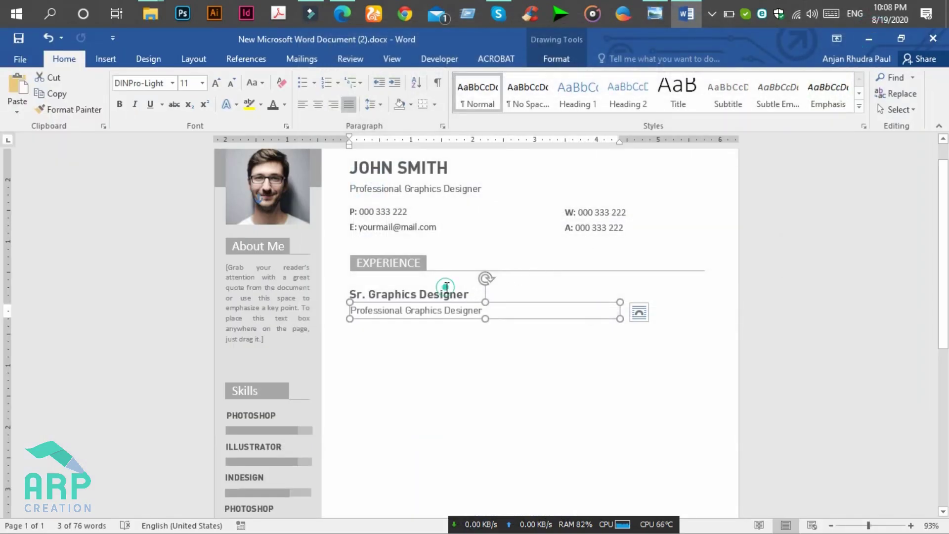
Replace the copied subtitle's text with 'your company name'.
{"action": "triple_click", "coordinate": [435, 310]}
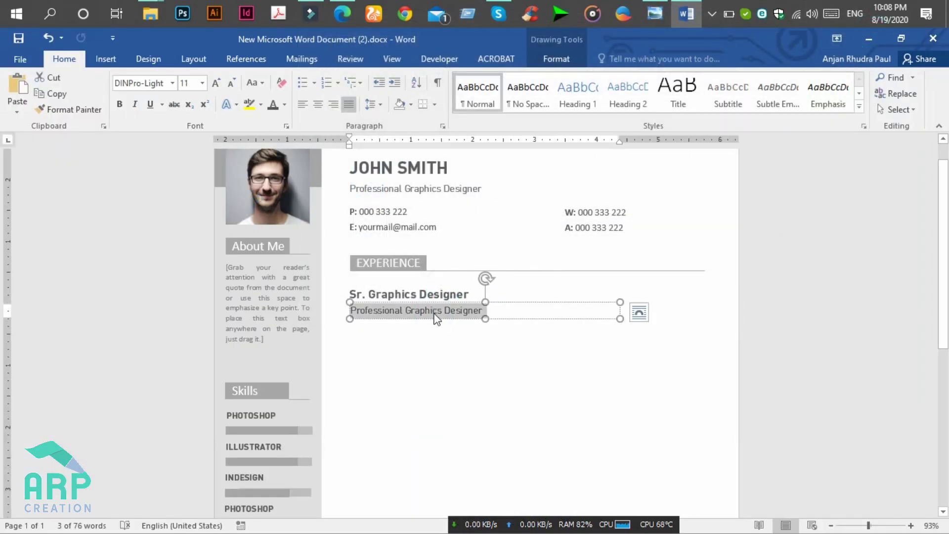
{"action": "key", "text": "BackSpace"}
{"action": "type", "text": "your company name"}
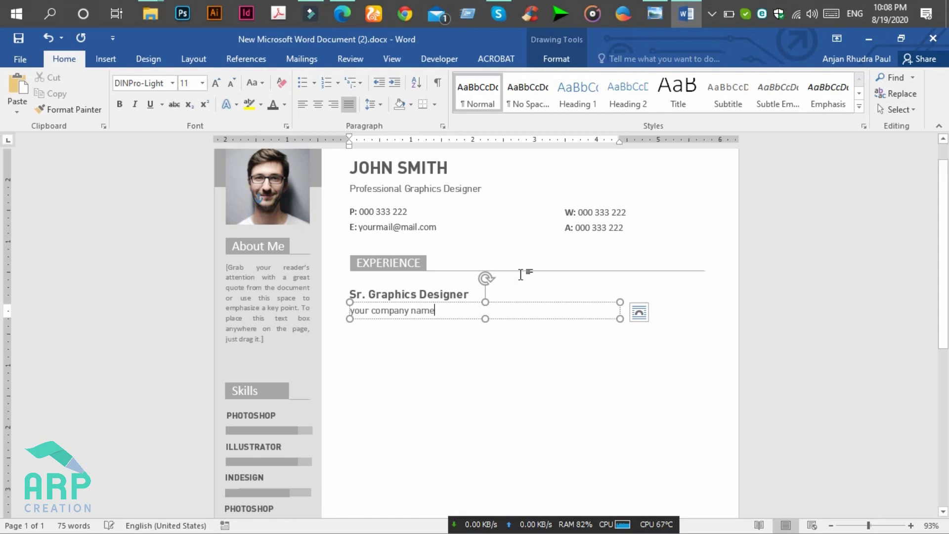
{"action": "left_click", "coordinate": [463, 287]}
{"action": "left_click", "coordinate": [463, 287]}
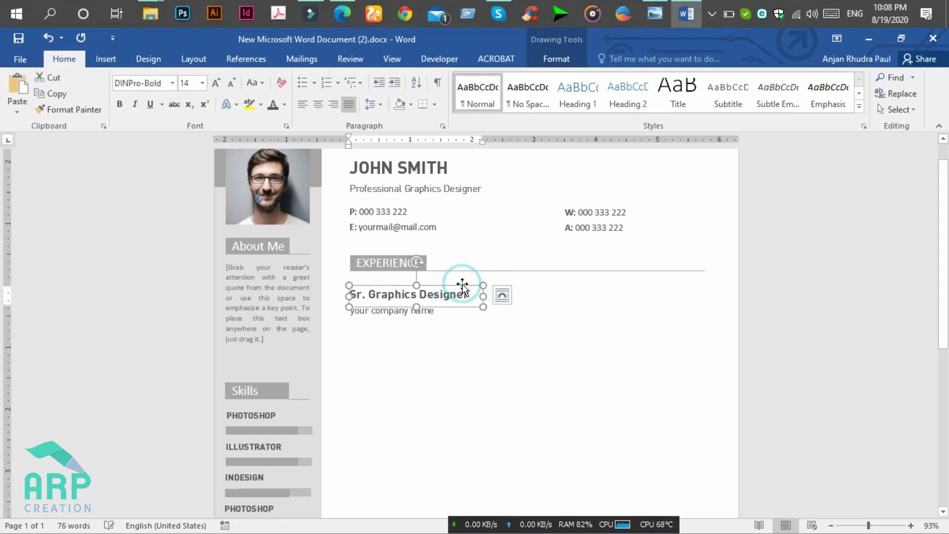
Give the Sr. Graphics Designer title a new theme font colour.
{"action": "left_click", "coordinate": [284, 105]}
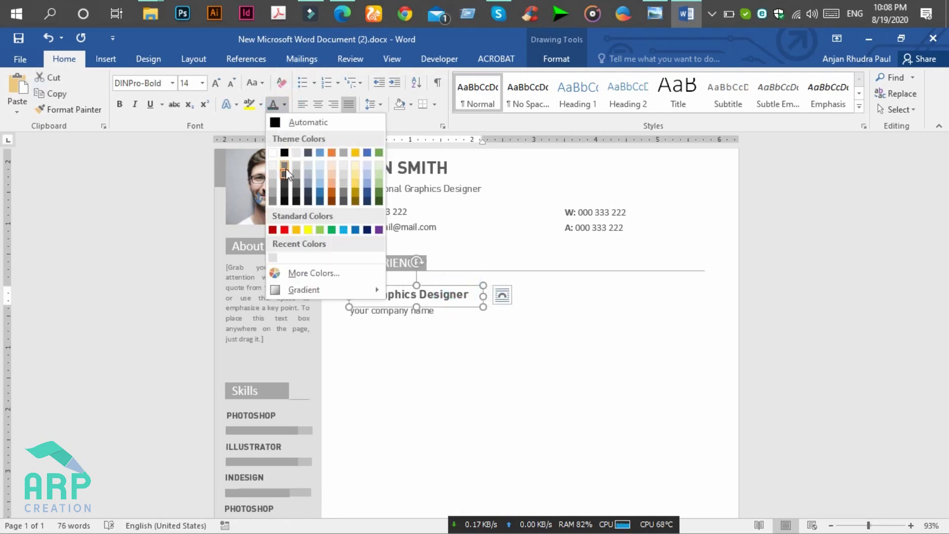
{"action": "left_click", "coordinate": [288, 194]}
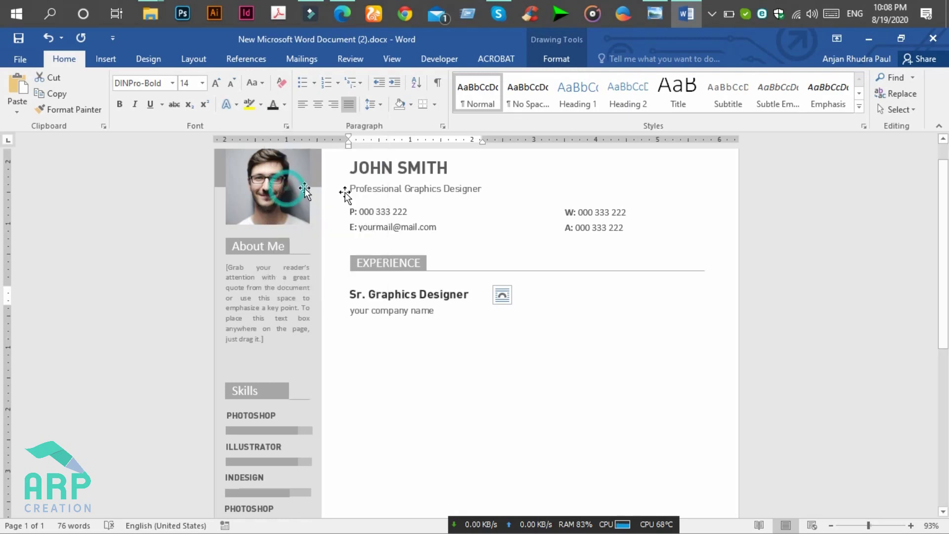
{"action": "left_click", "coordinate": [657, 11]}
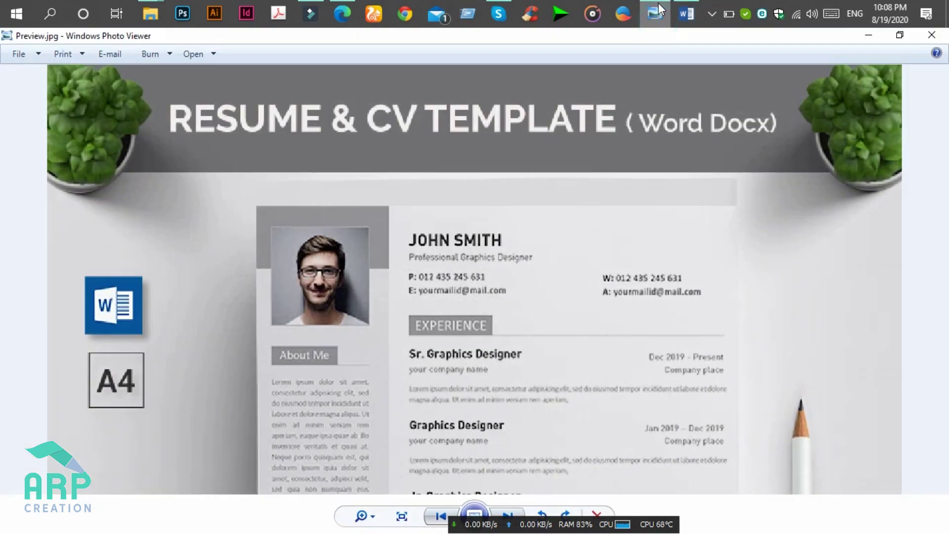
{"action": "left_click", "coordinate": [657, 11]}
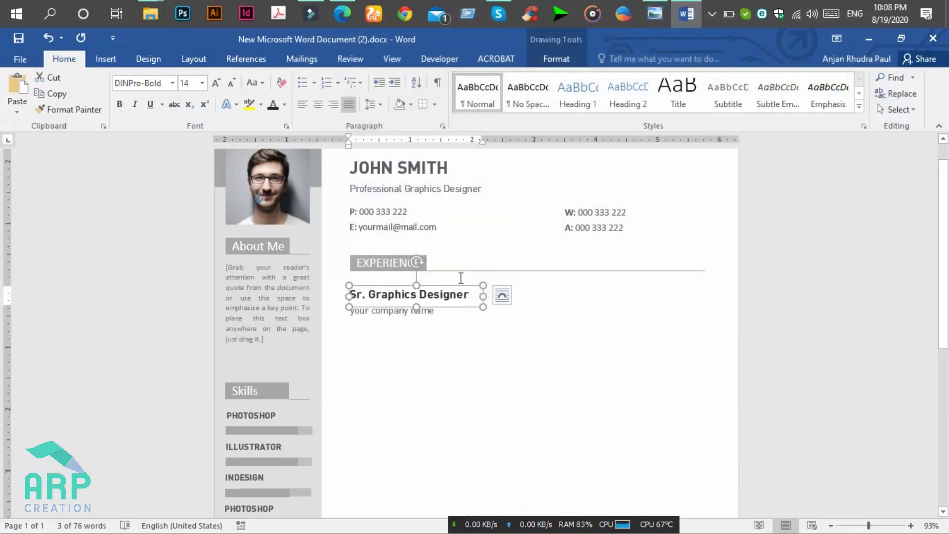
Select the About Me placeholder text box, then click into the your company name line.
{"action": "left_click", "coordinate": [411, 315]}
{"action": "left_click", "coordinate": [296, 293]}
{"action": "left_click", "coordinate": [284, 264]}
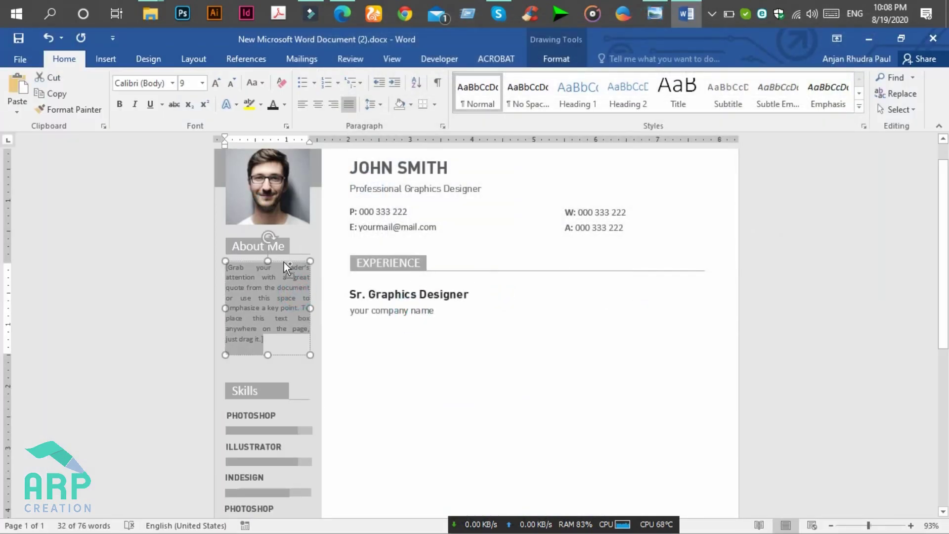
{"action": "left_click", "coordinate": [369, 313]}
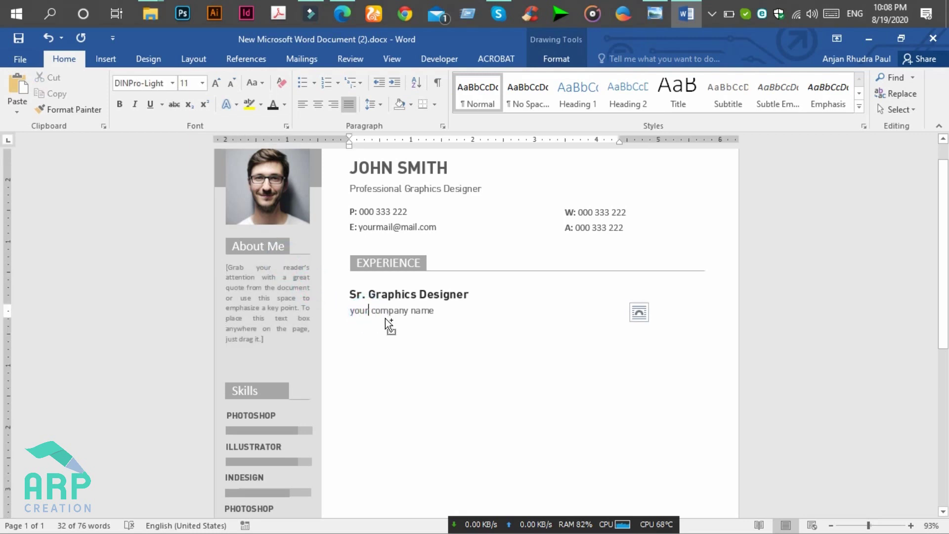
Make the About Me description box float in front of text and move it under your company name.
{"action": "type", "text": "your company name"}
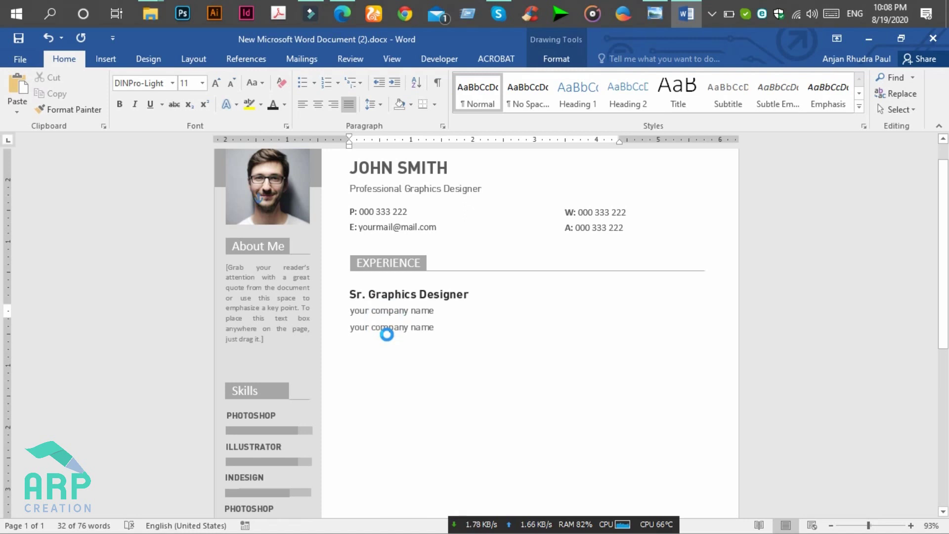
{"action": "left_click", "coordinate": [415, 311]}
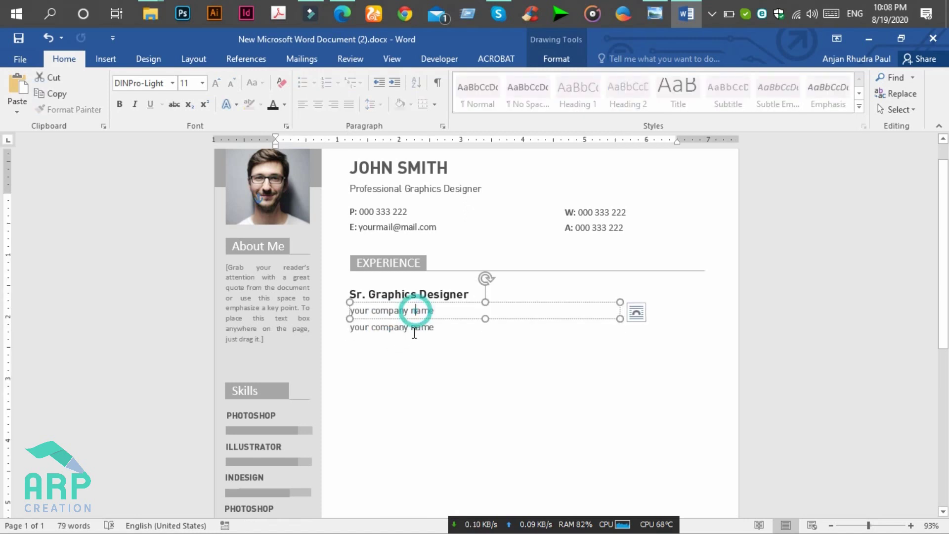
{"action": "key", "text": "ctrl+z"}
{"action": "key", "text": "ctrl+z"}
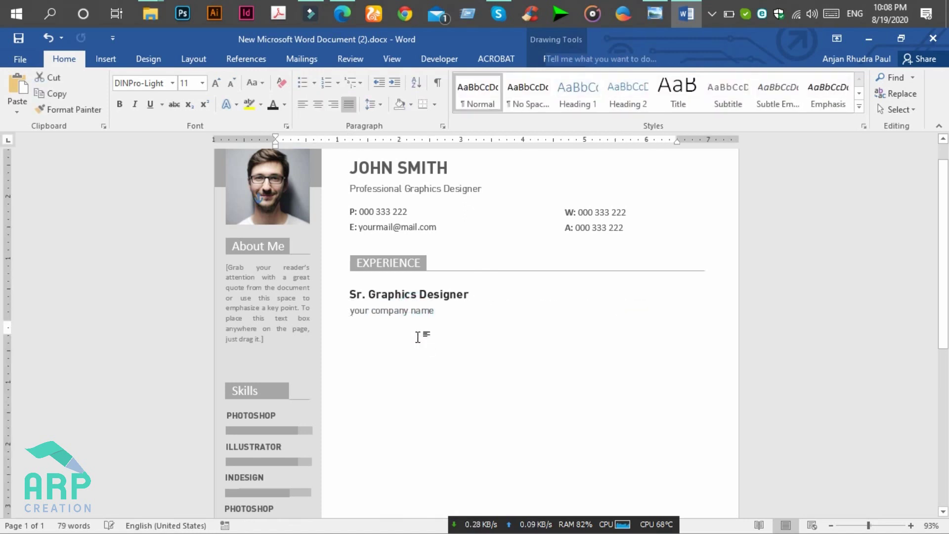
{"action": "left_click", "coordinate": [300, 314]}
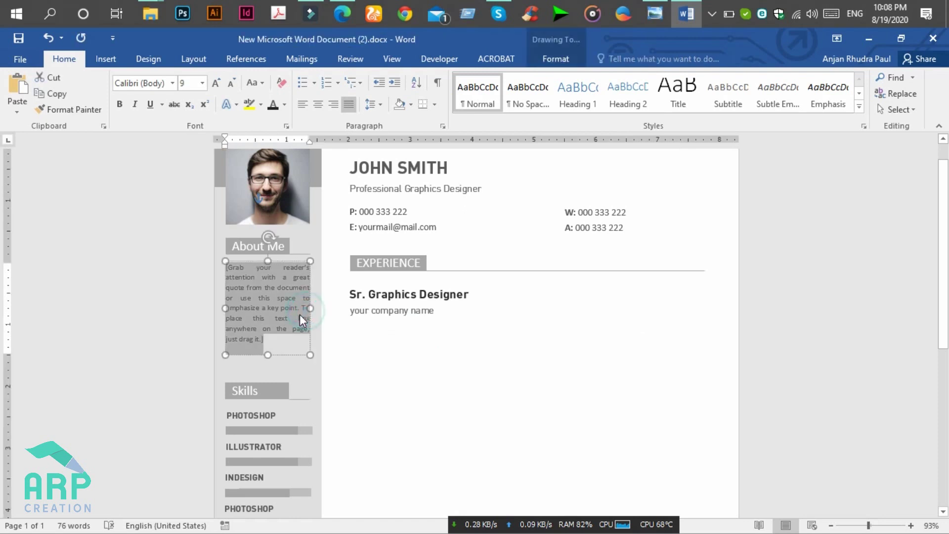
{"action": "left_click", "coordinate": [293, 267]}
{"action": "left_click", "coordinate": [328, 271]}
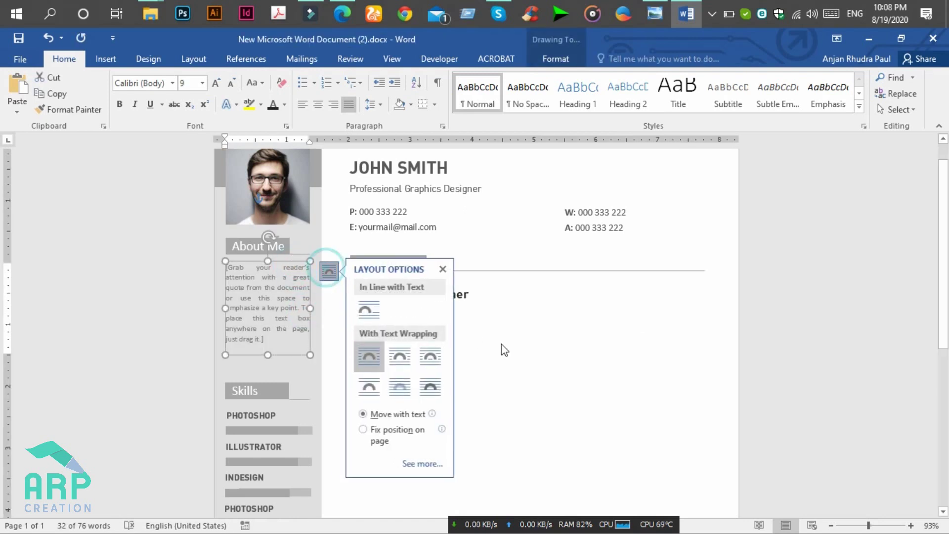
{"action": "left_click", "coordinate": [399, 386]}
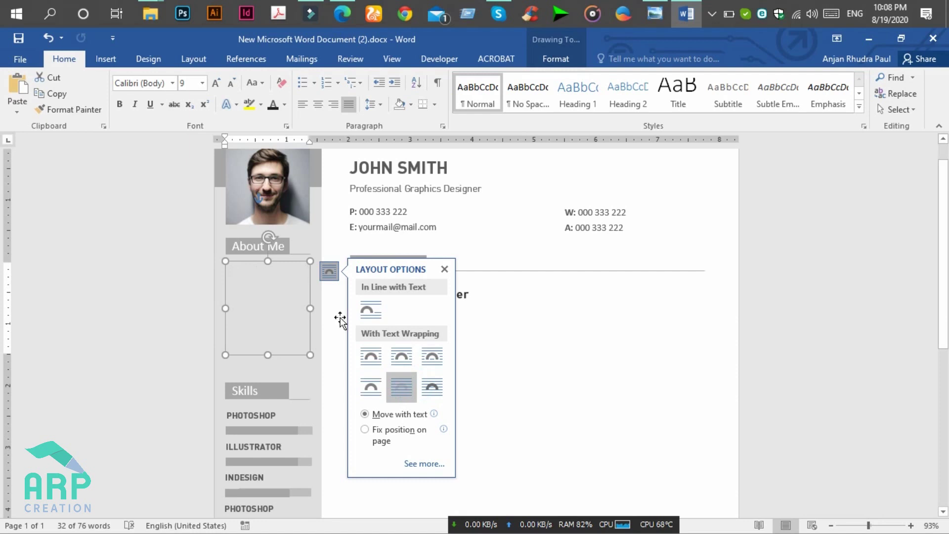
{"action": "left_click", "coordinate": [432, 387]}
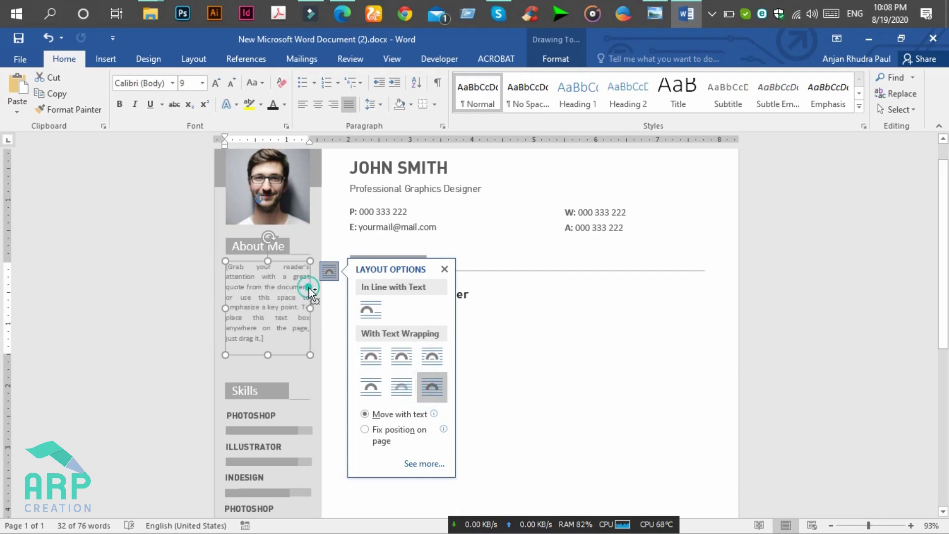
{"action": "left_click_drag", "start_coordinate": [310, 288], "coordinate": [429, 341]}
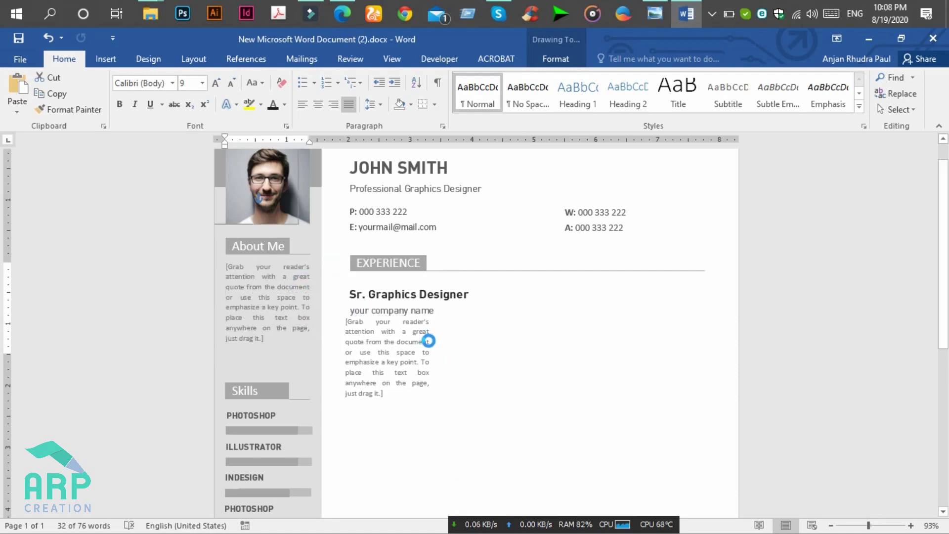
{"action": "left_click_drag", "start_coordinate": [429, 342], "coordinate": [431, 349]}
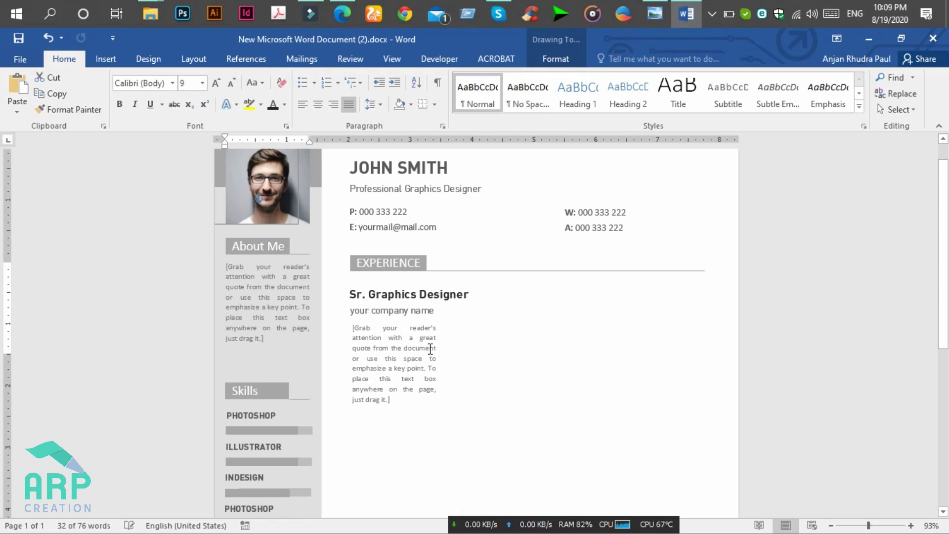
Widen the description box to the column's right edge and shorten it to two lines.
{"action": "left_click", "coordinate": [431, 349]}
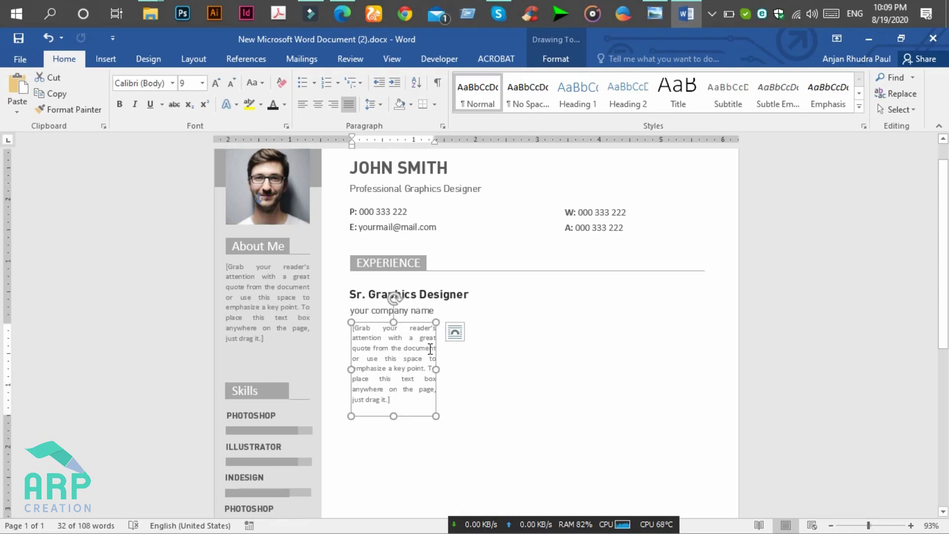
{"action": "left_click_drag", "start_coordinate": [434, 368], "coordinate": [701, 346]}
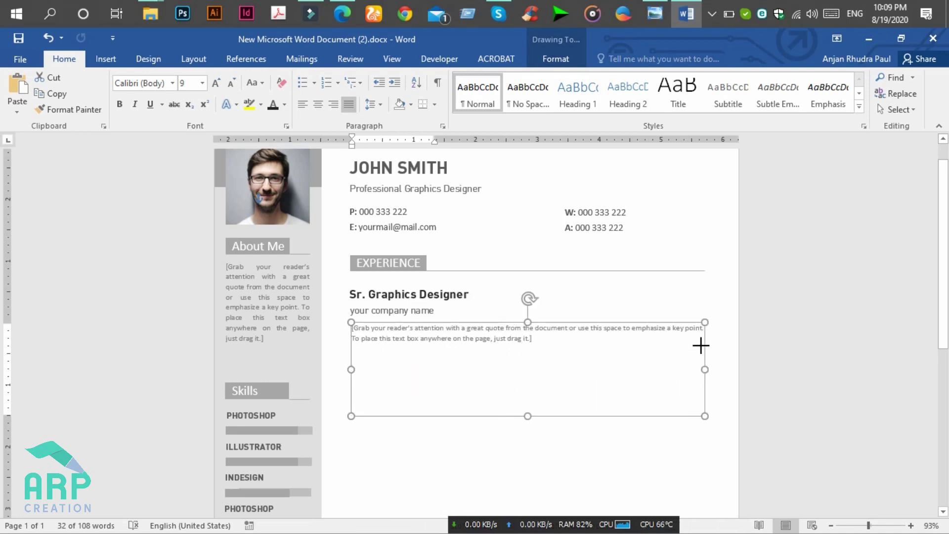
{"action": "mouse_move", "coordinate": [528, 416]}
{"action": "left_mouse_down"}
{"action": "mouse_move", "coordinate": [532, 346]}
{"action": "mouse_move", "coordinate": [529, 355]}
{"action": "left_mouse_up"}
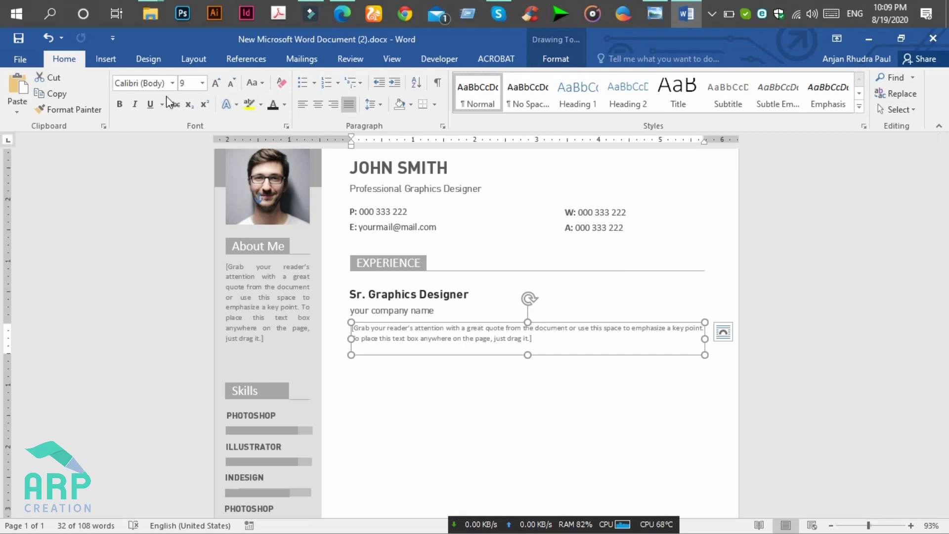
{"action": "left_click", "coordinate": [651, 6]}
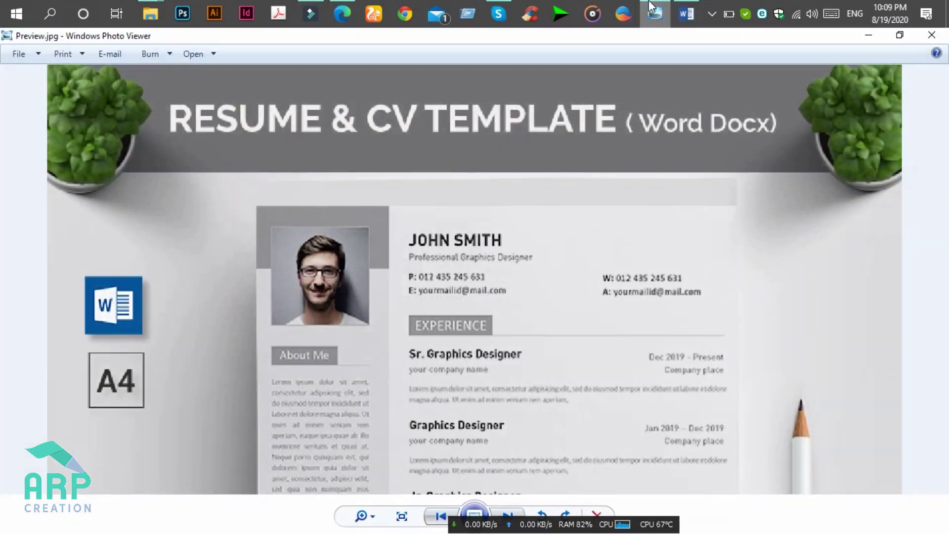
{"action": "left_click", "coordinate": [652, 7]}
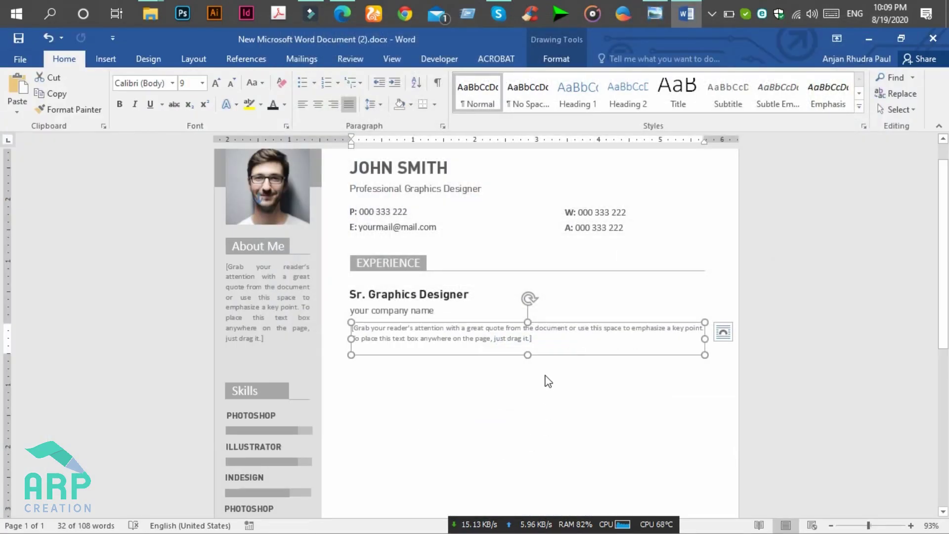
{"action": "left_click_drag", "start_coordinate": [528, 352], "coordinate": [525, 351]}
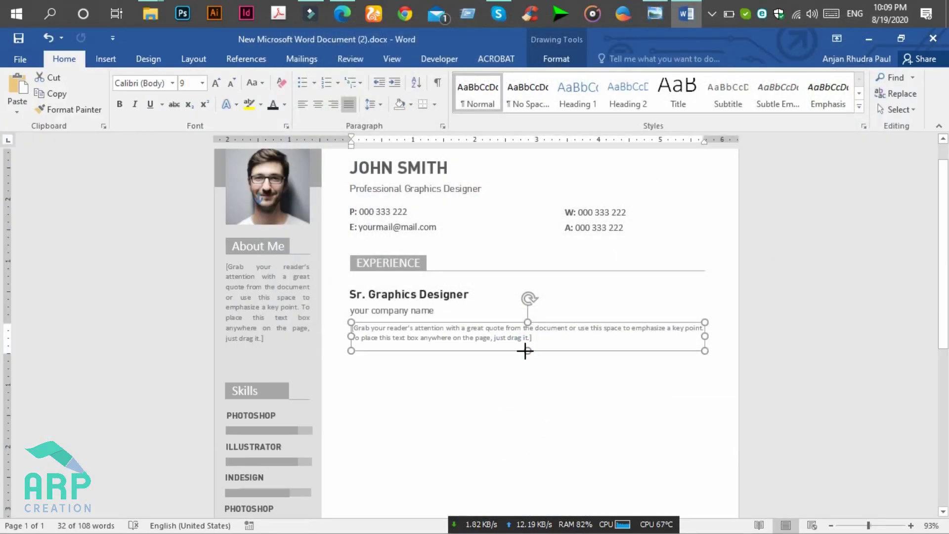
{"action": "left_click", "coordinate": [507, 375]}
{"action": "scroll", "coordinate": [505, 376], "scroll_direction": "down", "scroll_amount": 1}
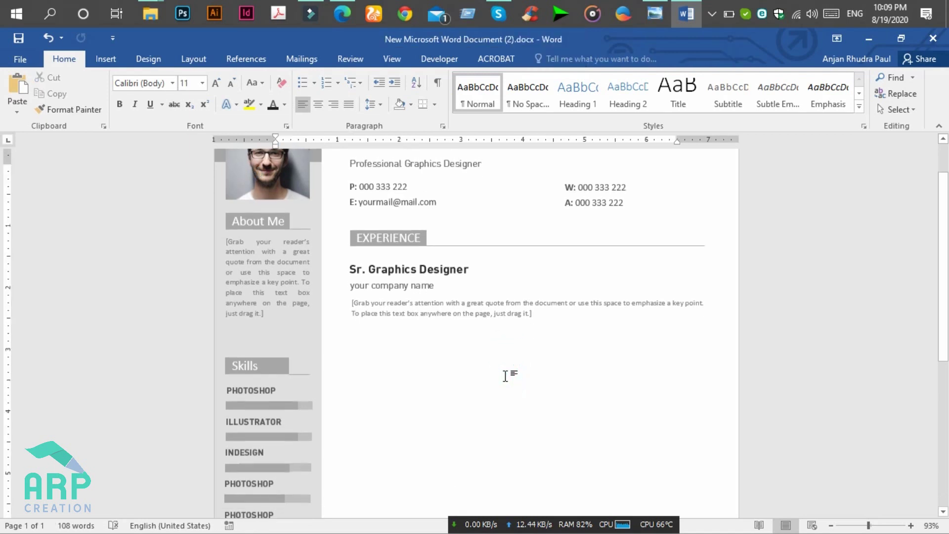
Nudge the experience description box slightly into position.
{"action": "left_click", "coordinate": [430, 307]}
{"action": "left_click", "coordinate": [348, 307]}
{"action": "left_click_drag", "start_coordinate": [347, 307], "coordinate": [350, 311]}
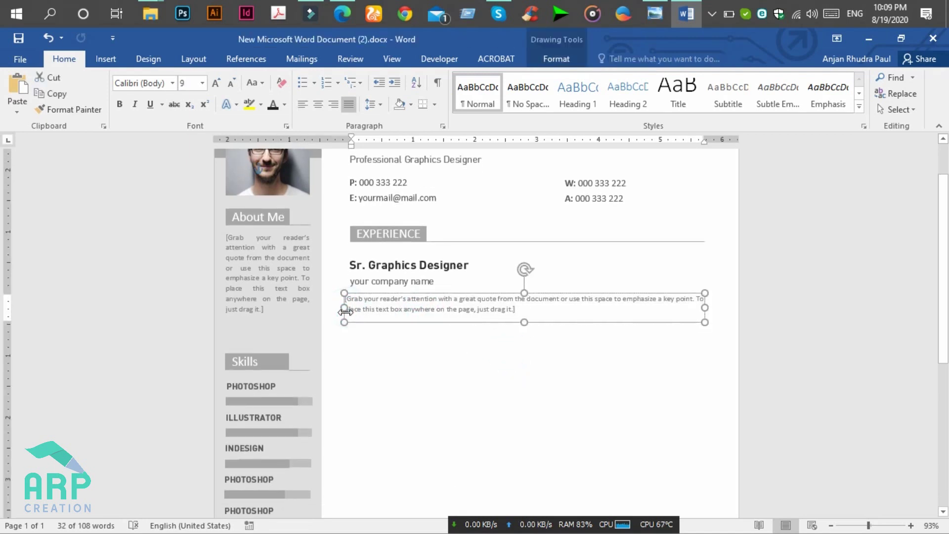
Copy the P: and E: contact boxes to beside the Sr. Graphics Designer title.
{"action": "scroll", "coordinate": [428, 246], "scroll_direction": "up", "scroll_amount": 2}
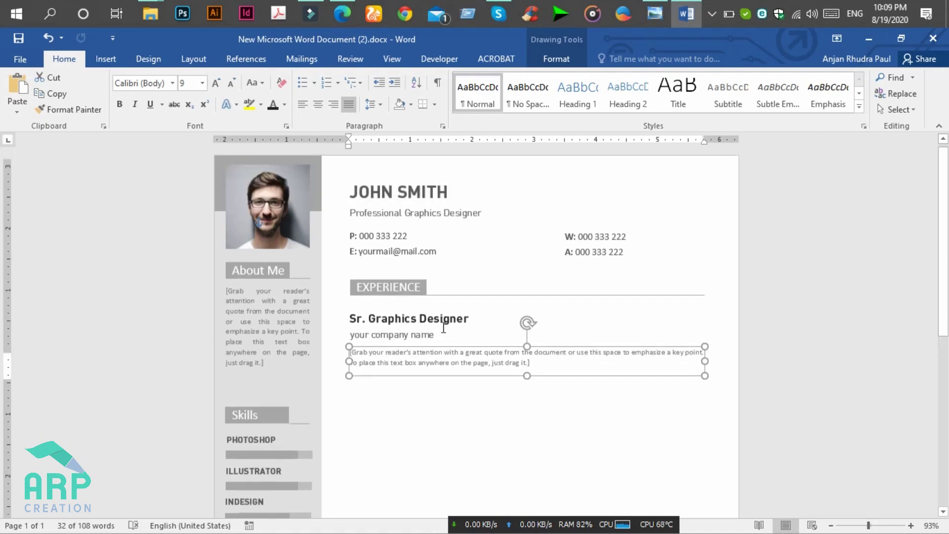
{"action": "left_click", "coordinate": [401, 239]}
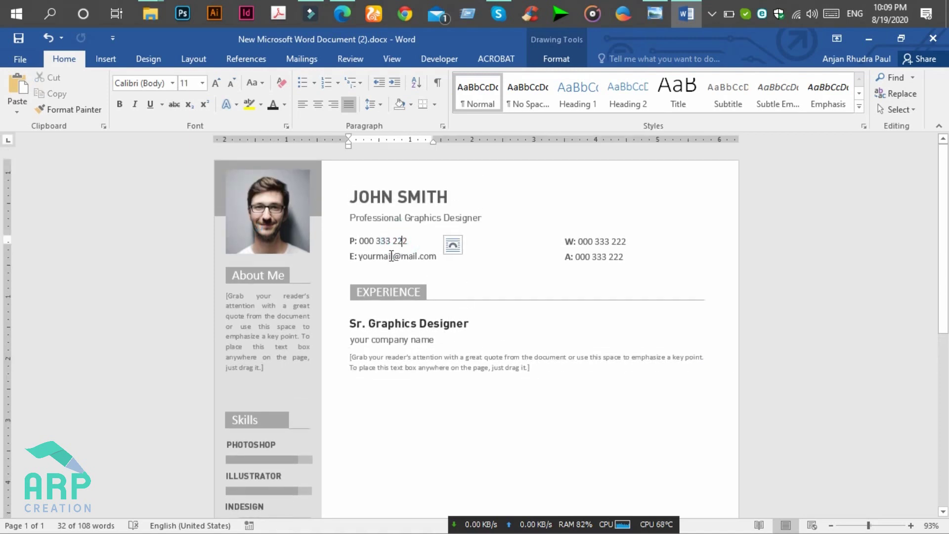
{"action": "left_click", "coordinate": [401, 250], "text": "shift"}
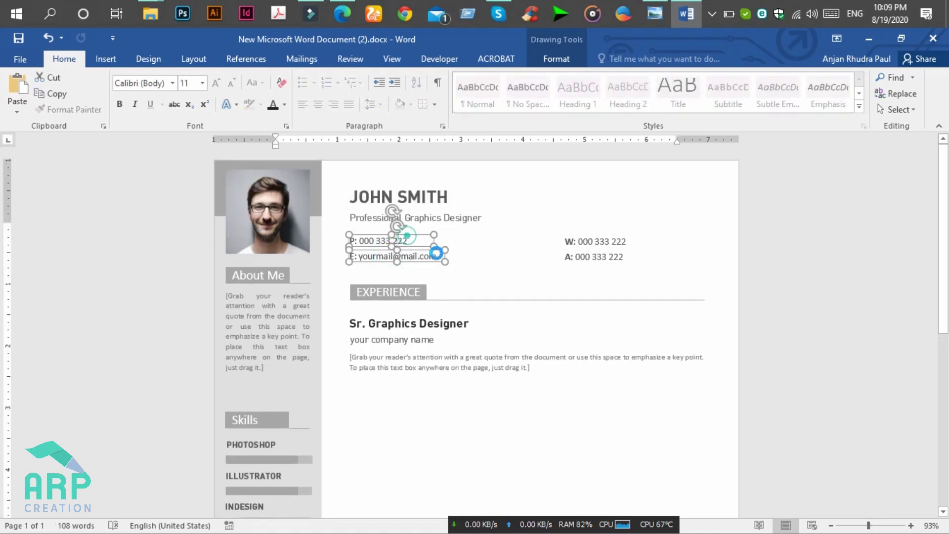
{"action": "left_click_drag", "start_coordinate": [401, 249], "coordinate": [571, 323], "text": "ctrl"}
{"action": "left_click", "coordinate": [605, 317]}
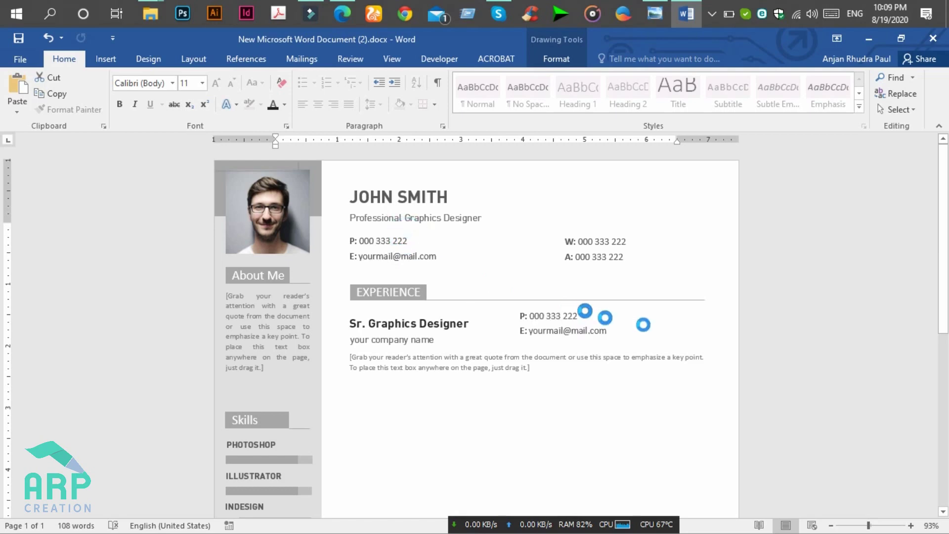
{"action": "left_click", "coordinate": [643, 287]}
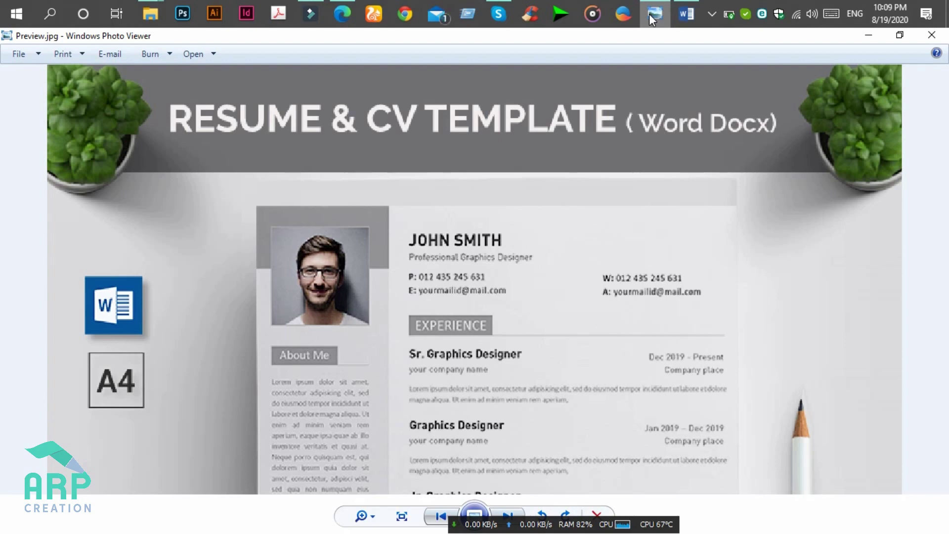
{"action": "left_click", "coordinate": [870, 36]}
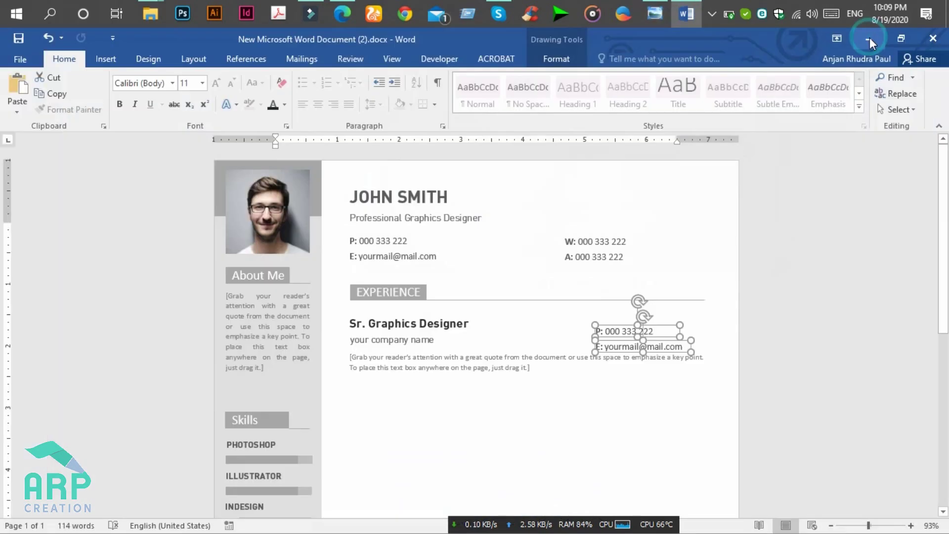
Turn the copied phone line into non-bold, right-aligned 'Dec 2019- Present'.
{"action": "left_click", "coordinate": [621, 331]}
{"action": "triple_click", "coordinate": [624, 337]}
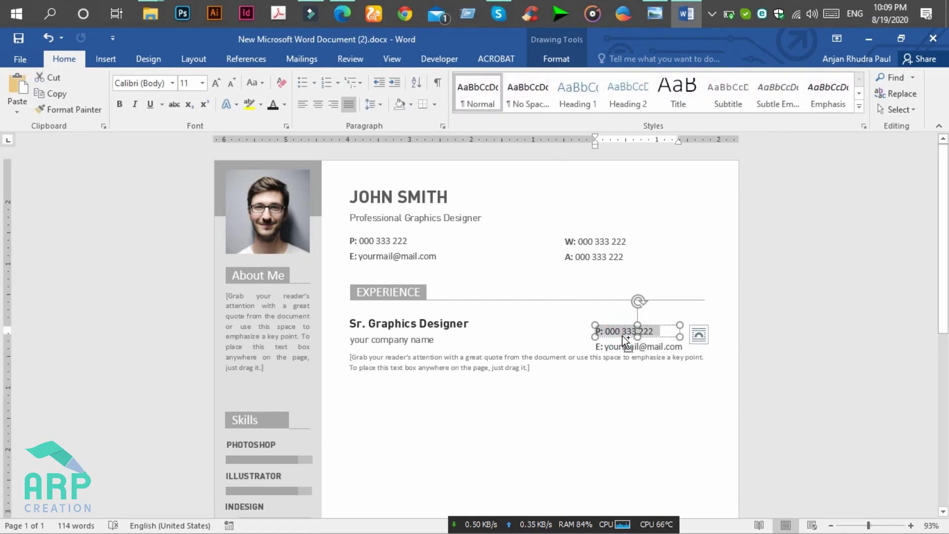
{"action": "type", "text": "D"}
{"action": "type", "text": "ed"}
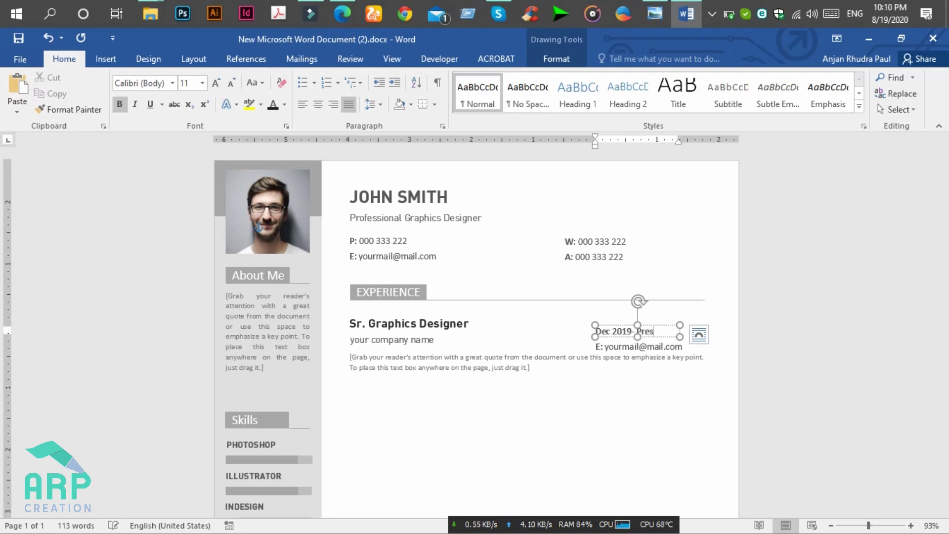
{"action": "left_click", "coordinate": [655, 331]}
{"action": "key", "text": "ctrl+b"}
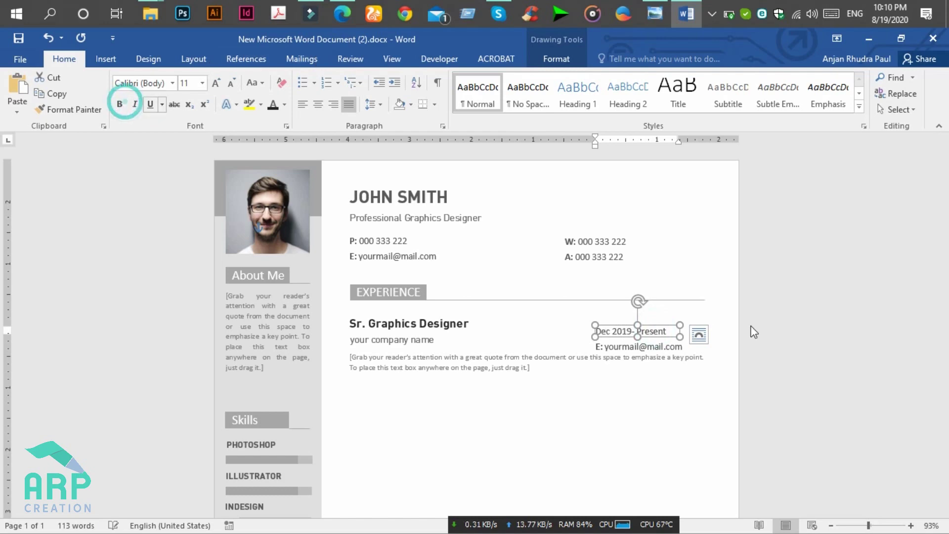
{"action": "left_click", "coordinate": [333, 104]}
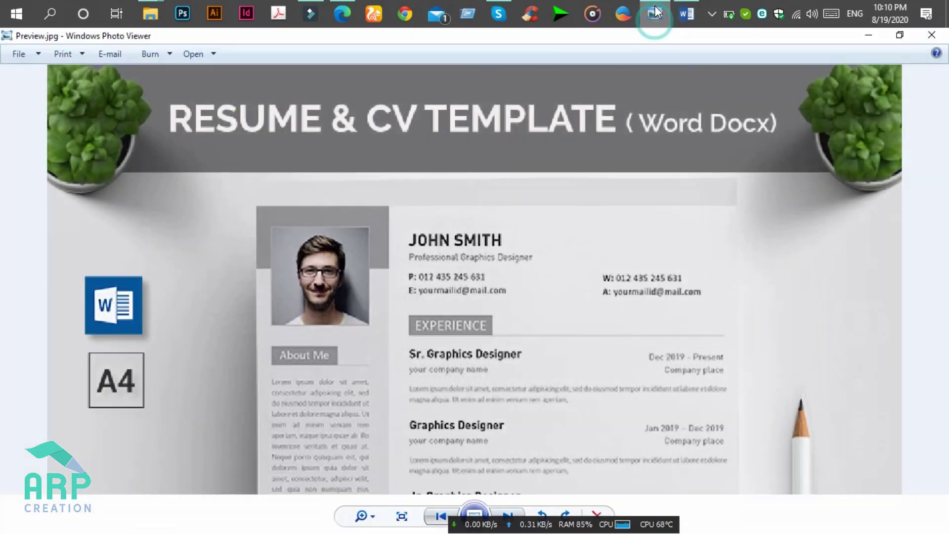
{"action": "left_click", "coordinate": [655, 14]}
{"action": "left_click", "coordinate": [655, 14]}
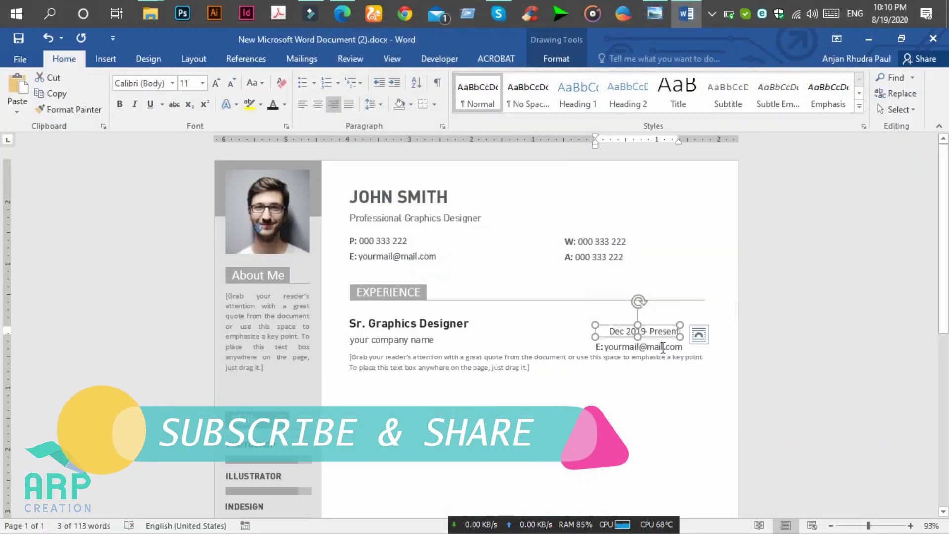
Replace the copied email line with non-bold, right-aligned 'Company Place'.
{"action": "left_click", "coordinate": [663, 347]}
{"action": "key", "text": "ctrl+a"}
{"action": "key", "text": "Delete"}
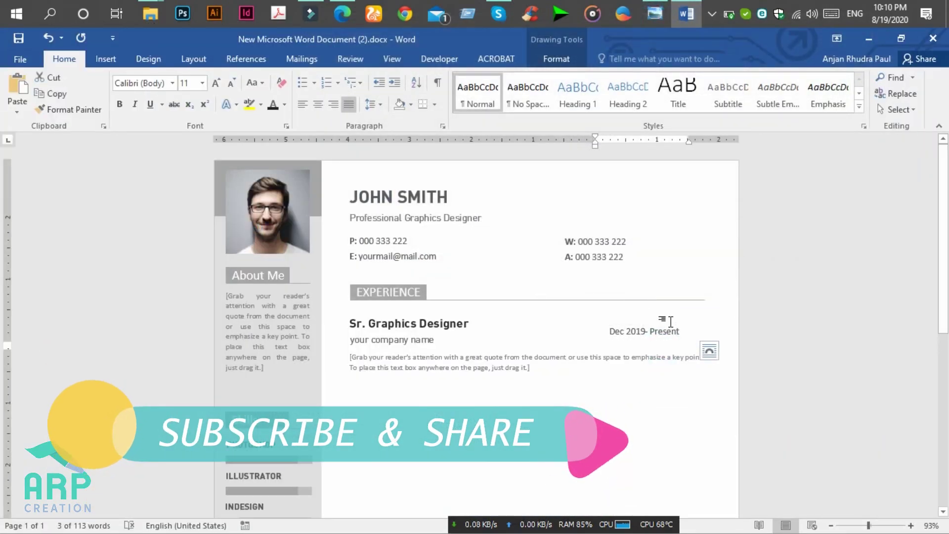
{"action": "type", "text": "Com"}
{"action": "type", "text": "pany Place"}
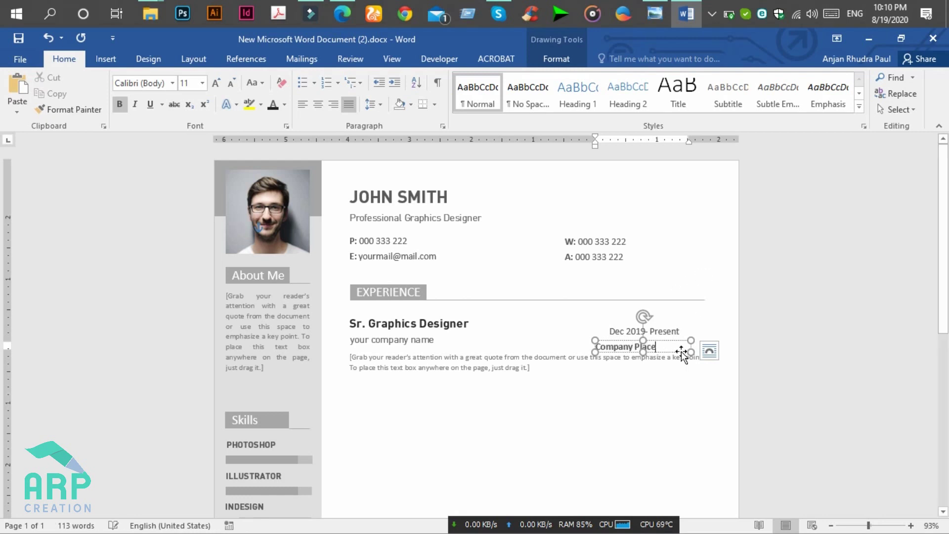
{"action": "key", "text": "ctrl+a"}
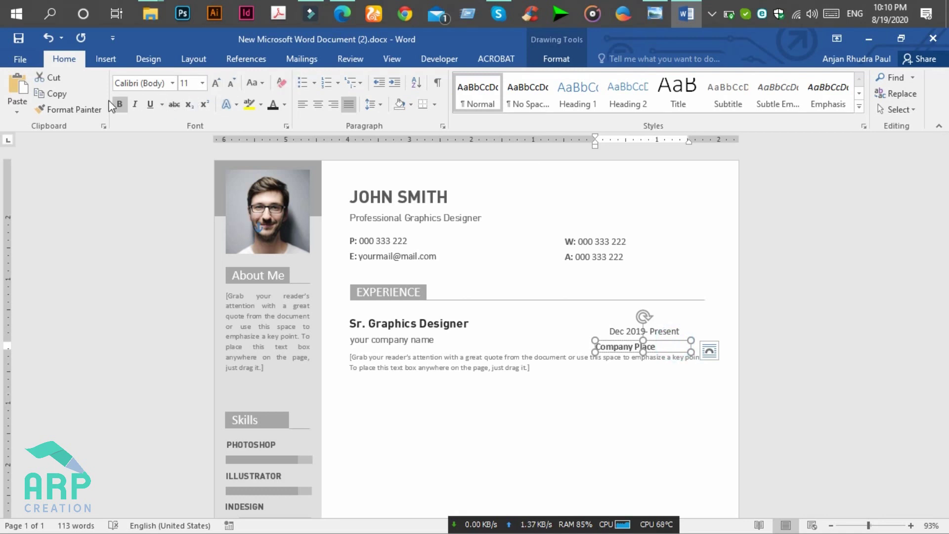
{"action": "left_click", "coordinate": [119, 105]}
{"action": "left_click", "coordinate": [334, 105]}
Move the date and Company Place boxes to the section's right edge.
{"action": "left_click", "coordinate": [671, 335]}
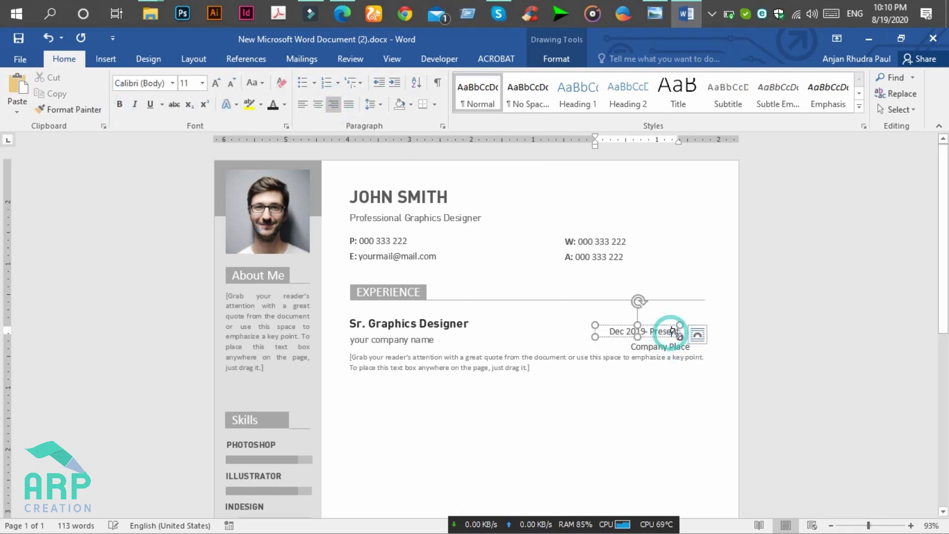
{"action": "left_click_drag", "start_coordinate": [668, 336], "coordinate": [689, 334]}
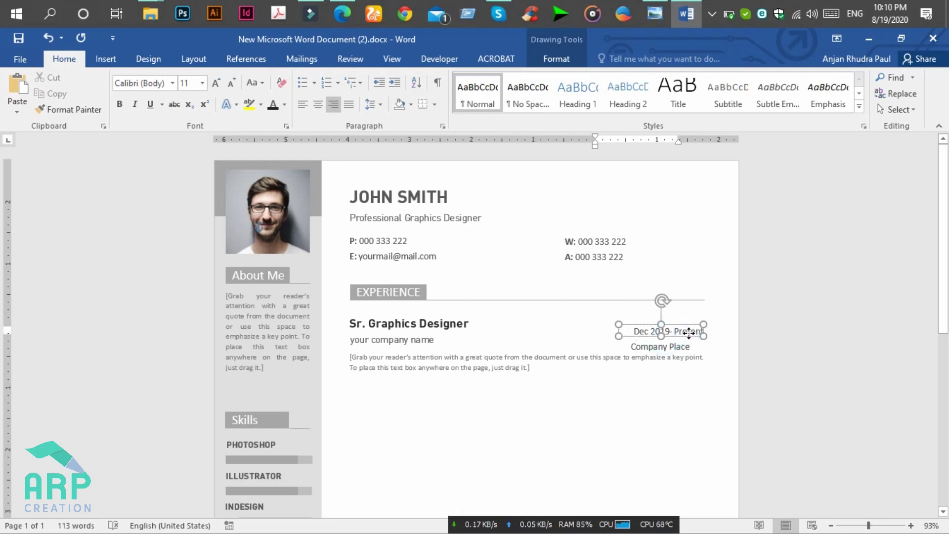
{"action": "mouse_move", "coordinate": [690, 334]}
{"action": "left_mouse_down"}
{"action": "mouse_move", "coordinate": [688, 324]}
{"action": "mouse_move", "coordinate": [698, 335]}
{"action": "left_mouse_up"}
{"action": "left_click", "coordinate": [674, 347]}
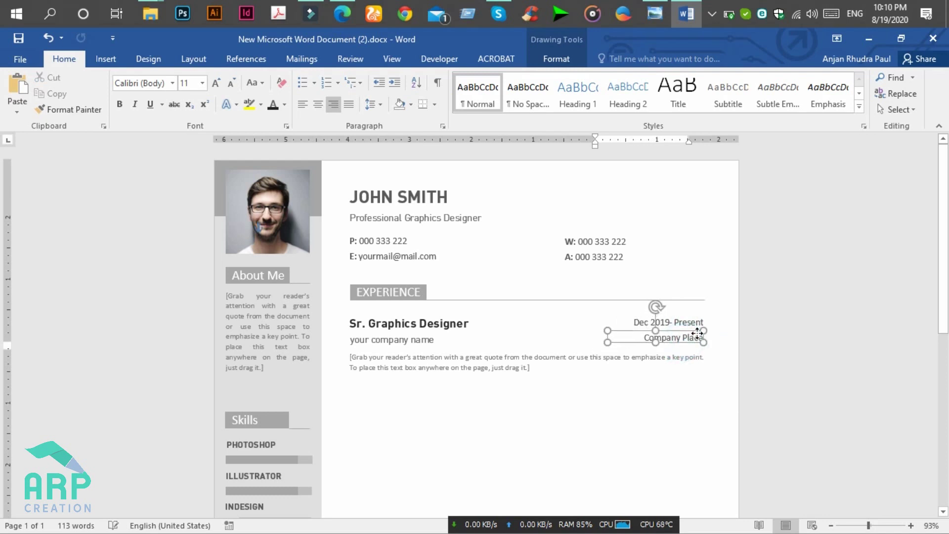
{"action": "left_click", "coordinate": [660, 384]}
{"action": "scroll", "coordinate": [666, 387], "scroll_direction": "down", "scroll_amount": 1}
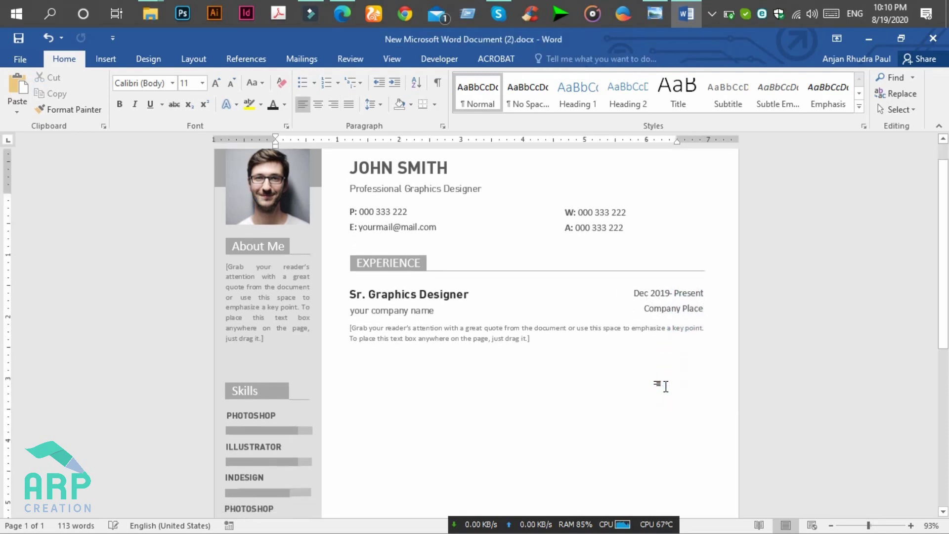
Select all of the job entry's boxes and duplicate the entry below the original.
{"action": "left_click", "coordinate": [676, 294]}
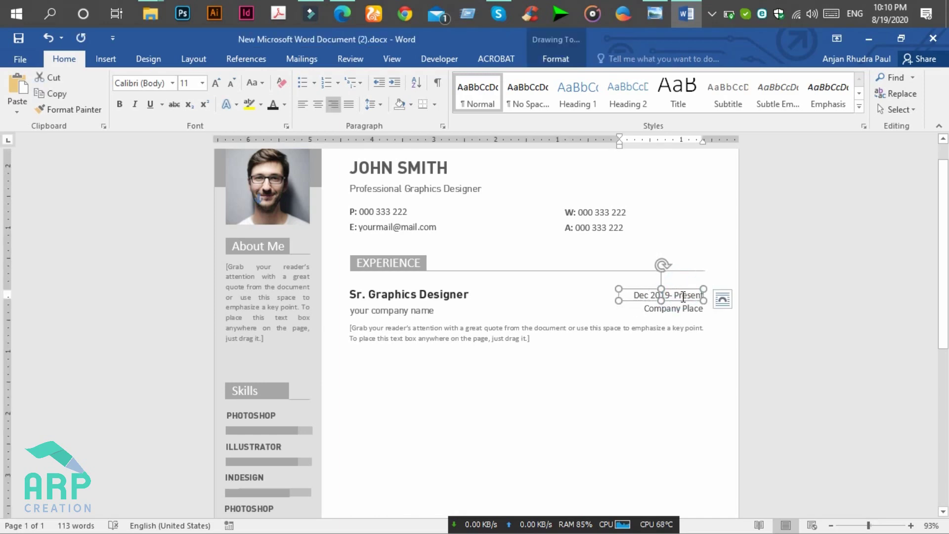
{"action": "left_click", "coordinate": [655, 9]}
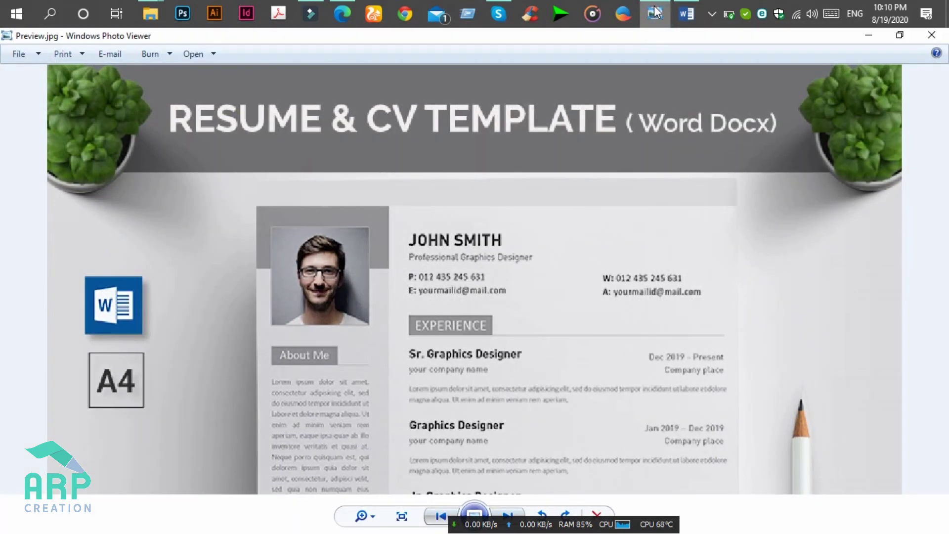
{"action": "left_click", "coordinate": [655, 10]}
{"action": "scroll", "coordinate": [546, 369], "scroll_direction": "down", "scroll_amount": 2}
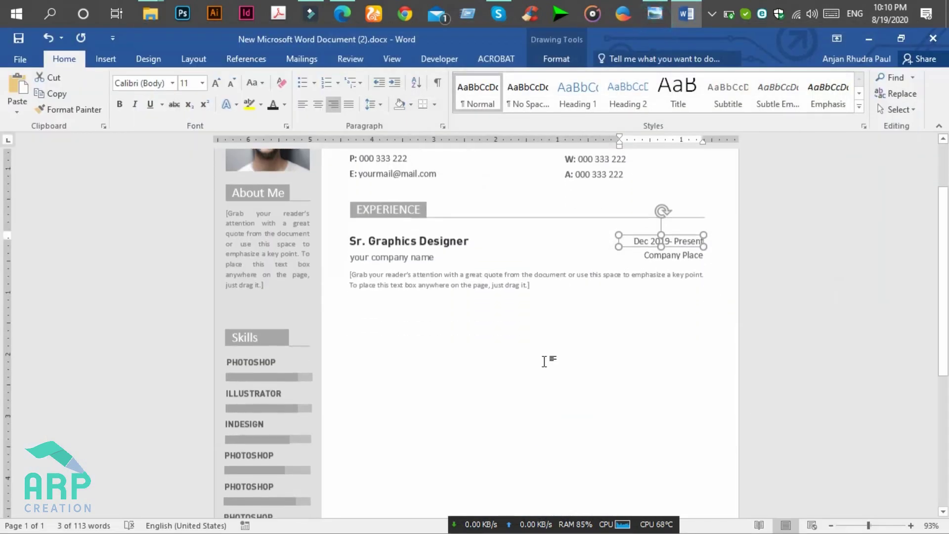
{"action": "left_click", "coordinate": [435, 233]}
{"action": "left_click", "coordinate": [427, 253], "text": "shift"}
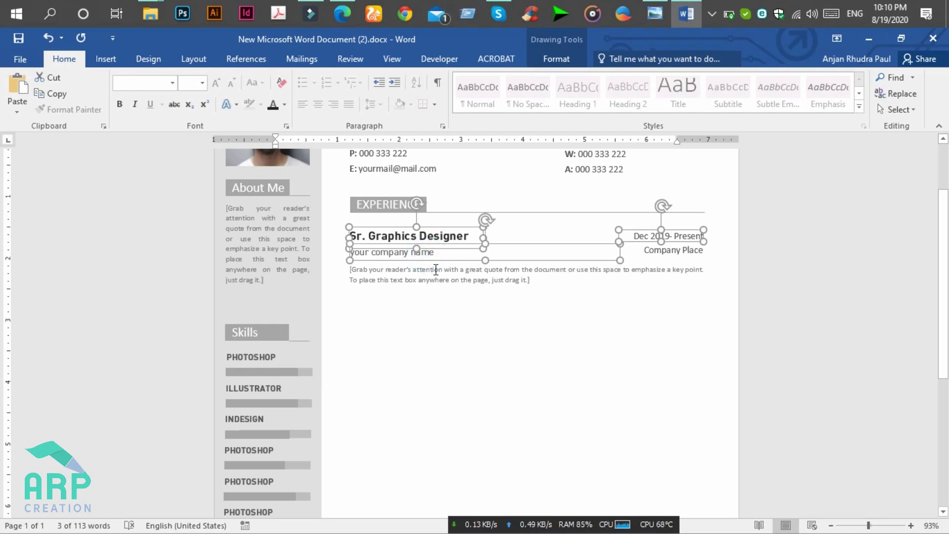
{"action": "left_click", "coordinate": [436, 269], "text": "shift"}
{"action": "left_click", "coordinate": [671, 251], "text": "shift"}
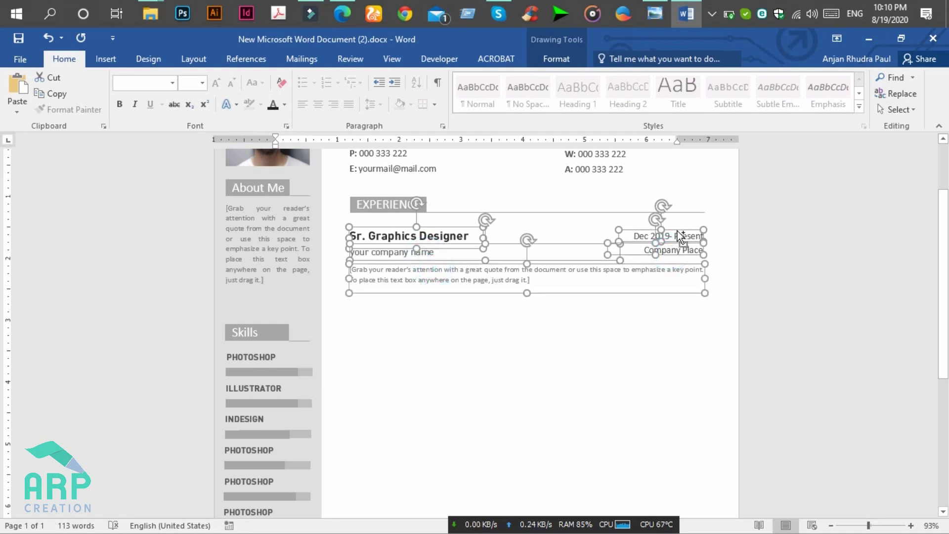
{"action": "left_click_drag", "start_coordinate": [677, 231], "coordinate": [681, 310]}
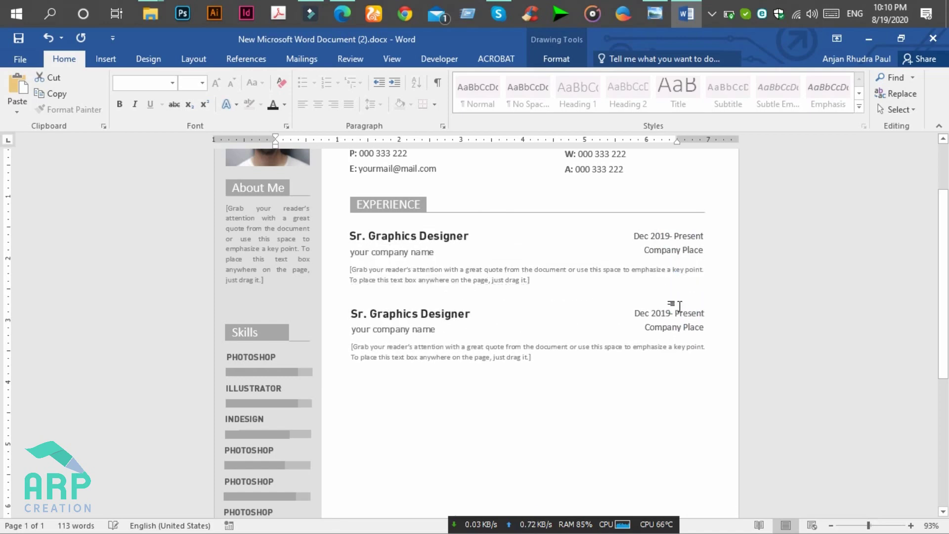
Place a third copy of the job entry lower down, matching the reference layout.
{"action": "left_click", "coordinate": [668, 17]}
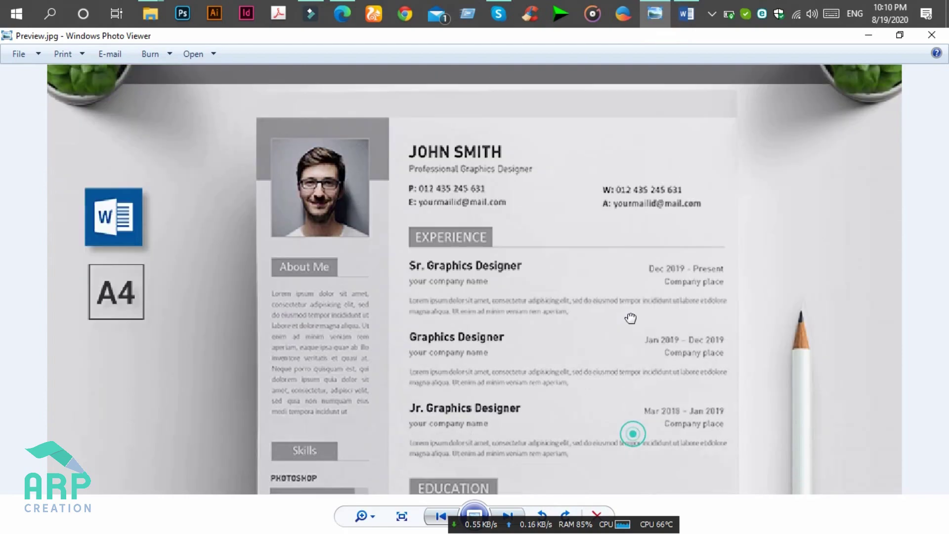
{"action": "left_click_drag", "start_coordinate": [631, 318], "coordinate": [638, 333]}
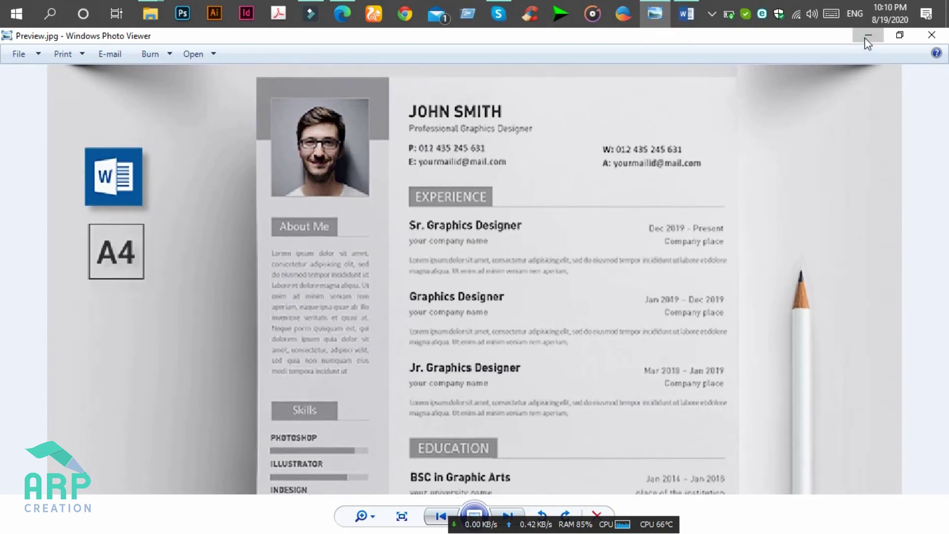
{"action": "left_click", "coordinate": [866, 36]}
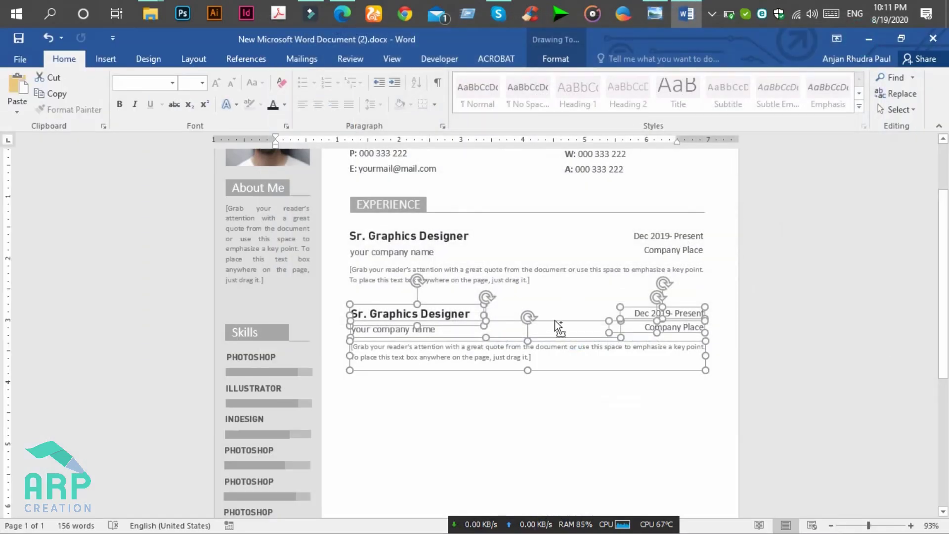
{"action": "mouse_move", "coordinate": [555, 324]}
{"action": "left_mouse_down"}
{"action": "mouse_move", "coordinate": [558, 398]}
{"action": "mouse_move", "coordinate": [560, 386]}
{"action": "left_mouse_up"}
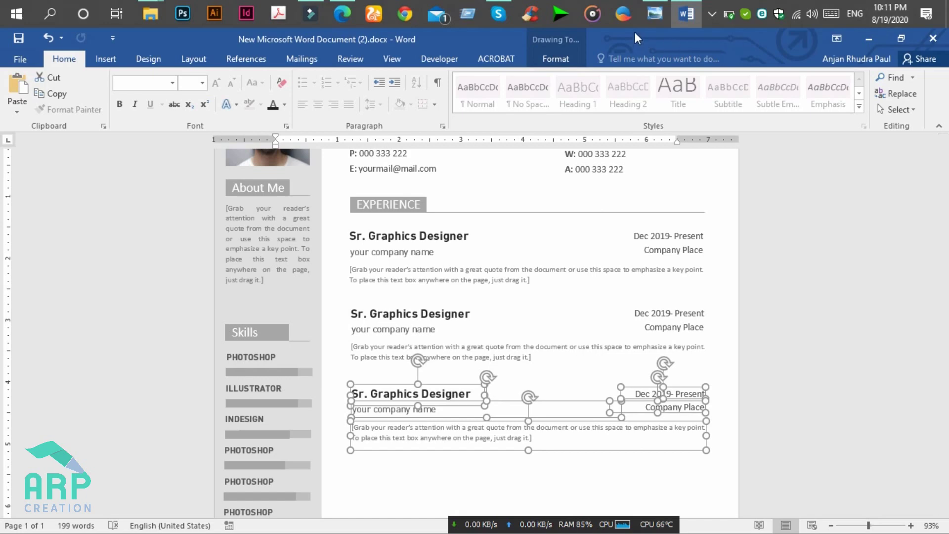
{"action": "left_click", "coordinate": [656, 14]}
{"action": "left_click_drag", "start_coordinate": [720, 441], "coordinate": [702, 247]}
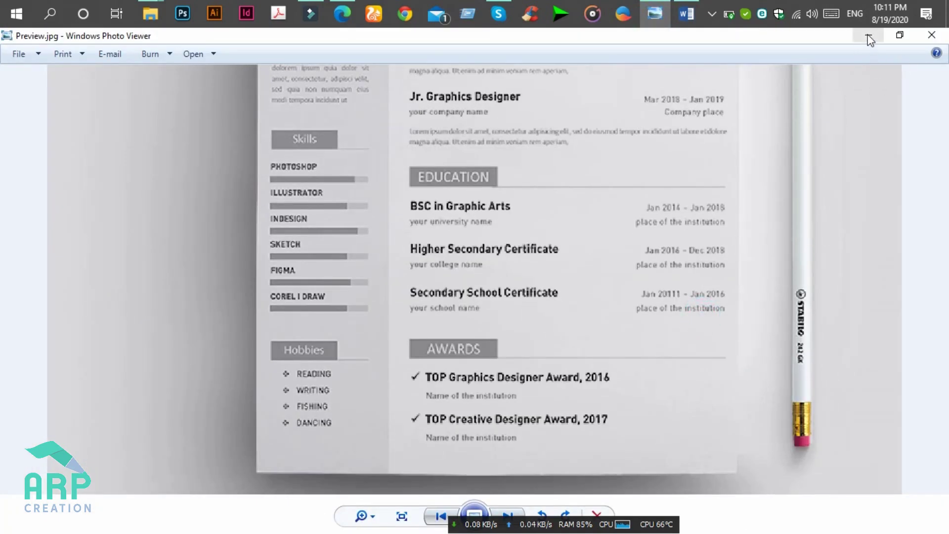
{"action": "left_click", "coordinate": [869, 39]}
{"action": "left_click", "coordinate": [404, 198]}
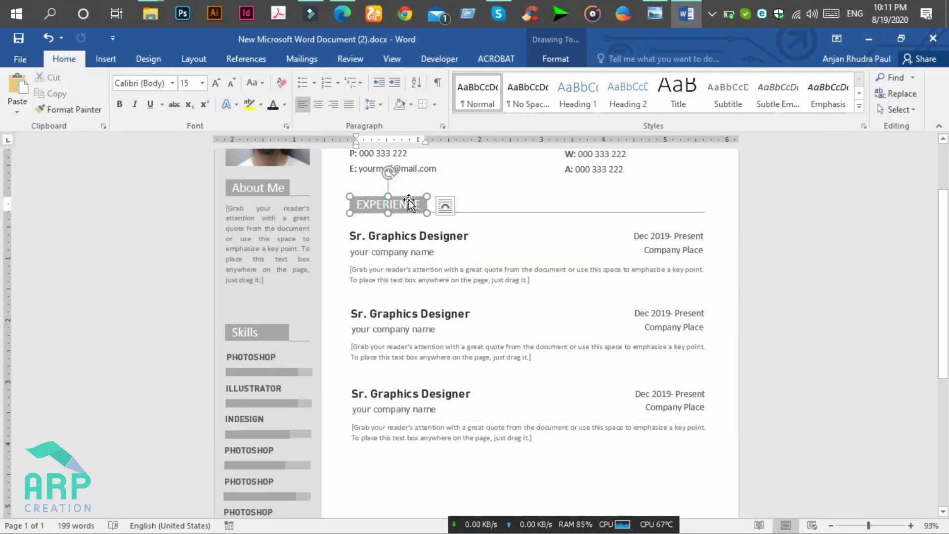
Copy the EXPERIENCE heading and its divider below the third entry, retitled EDUCATION.
{"action": "left_click", "coordinate": [576, 212]}
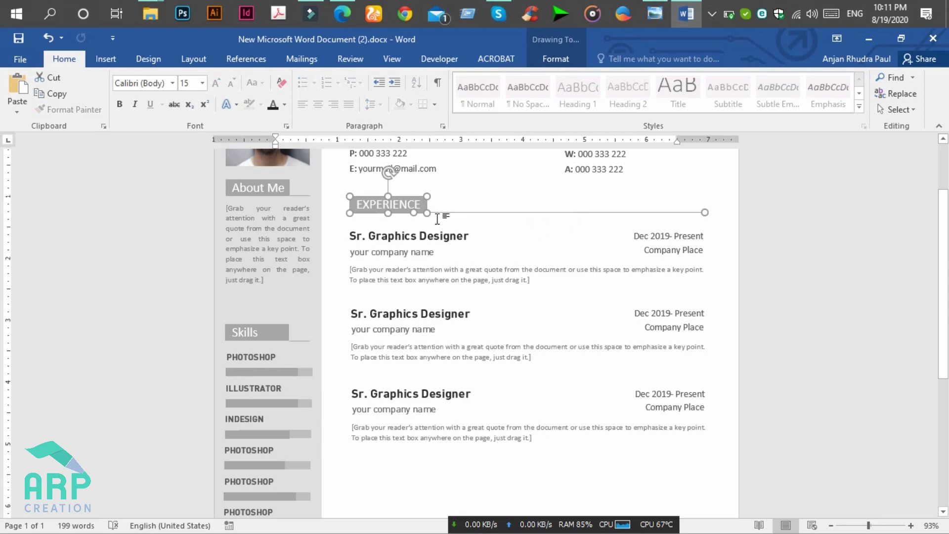
{"action": "mouse_move", "coordinate": [418, 201]}
{"action": "left_mouse_down"}
{"action": "mouse_move", "coordinate": [419, 479]}
{"action": "mouse_move", "coordinate": [416, 460]}
{"action": "left_mouse_up"}
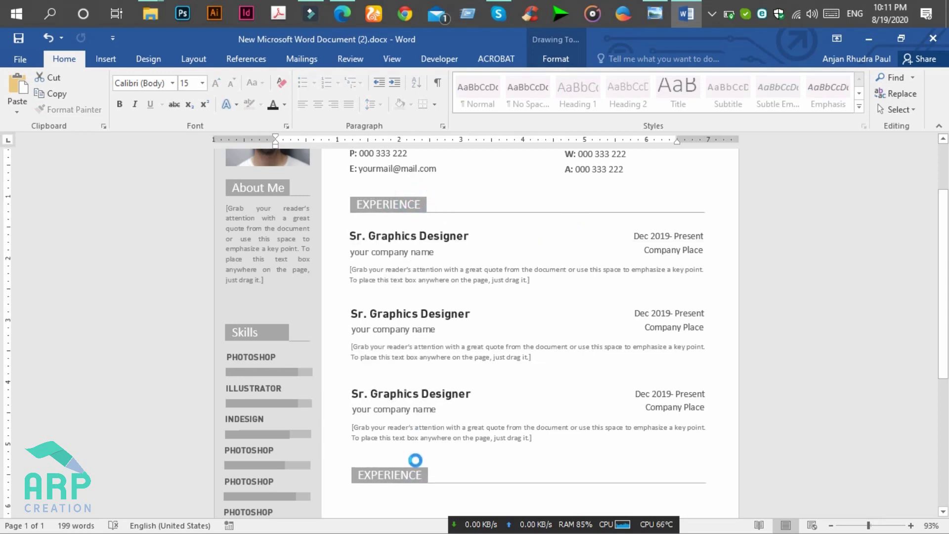
{"action": "left_click", "coordinate": [419, 475]}
{"action": "left_click", "coordinate": [420, 475]}
{"action": "key", "text": "ctrl+a"}
{"action": "type", "text": "ed"}
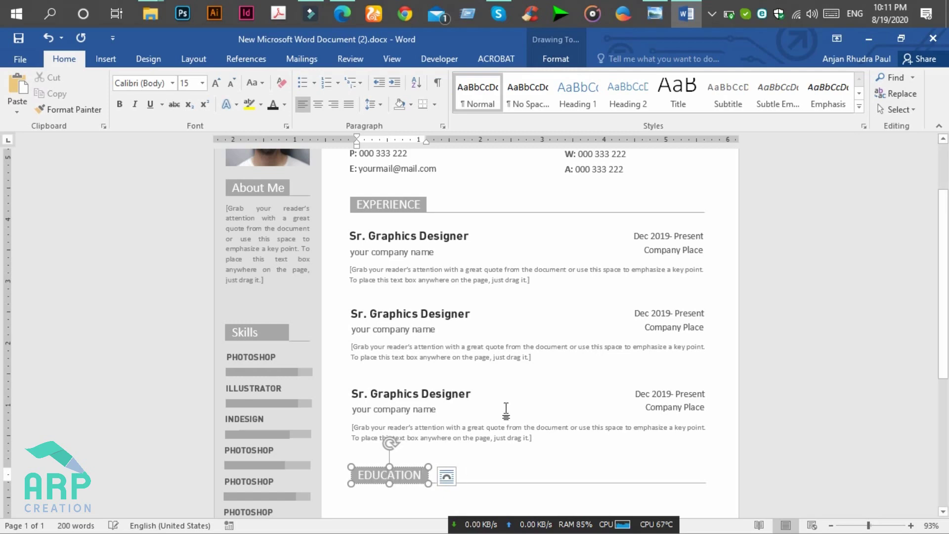
{"action": "scroll", "coordinate": [504, 412], "scroll_direction": "down", "scroll_amount": 1}
Copy the job title, company, date and place boxes under the EDUCATION heading.
{"action": "left_click", "coordinate": [663, 2]}
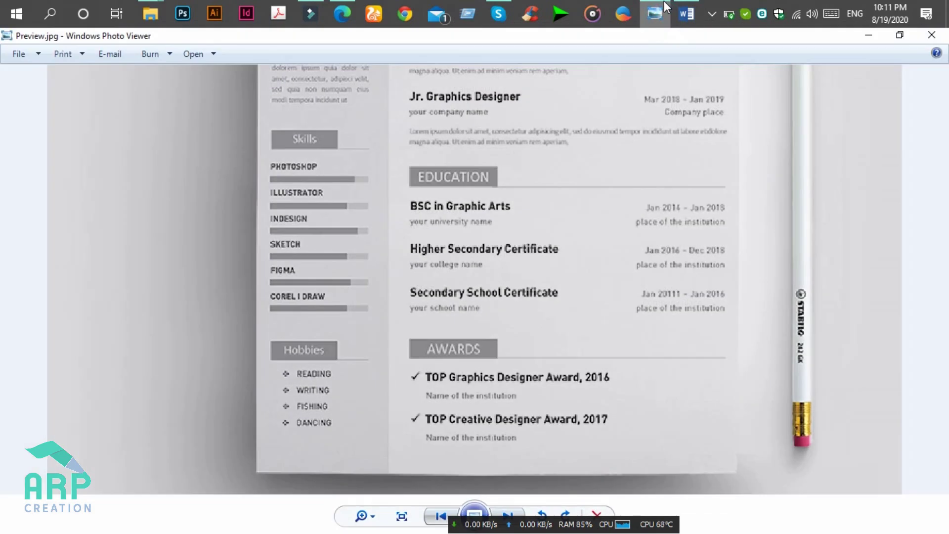
{"action": "left_click", "coordinate": [665, 7]}
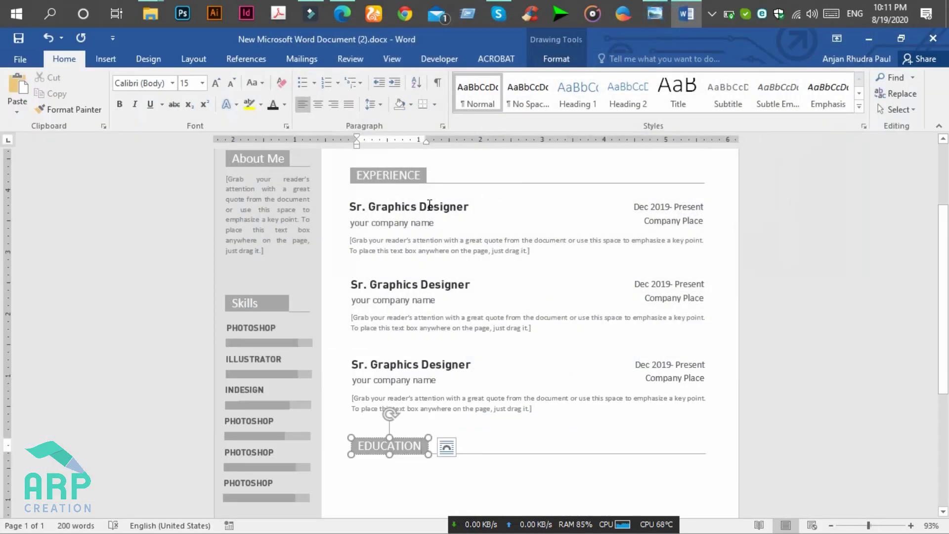
{"action": "left_click", "coordinate": [428, 206]}
{"action": "left_click", "coordinate": [425, 224], "text": "shift"}
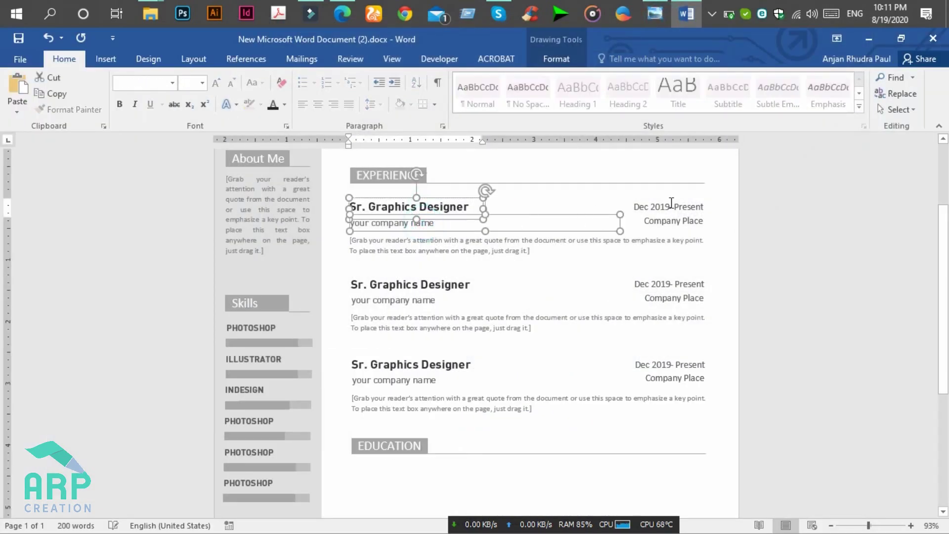
{"action": "left_click", "coordinate": [668, 206], "text": "shift"}
{"action": "left_click", "coordinate": [674, 220], "text": "shift"}
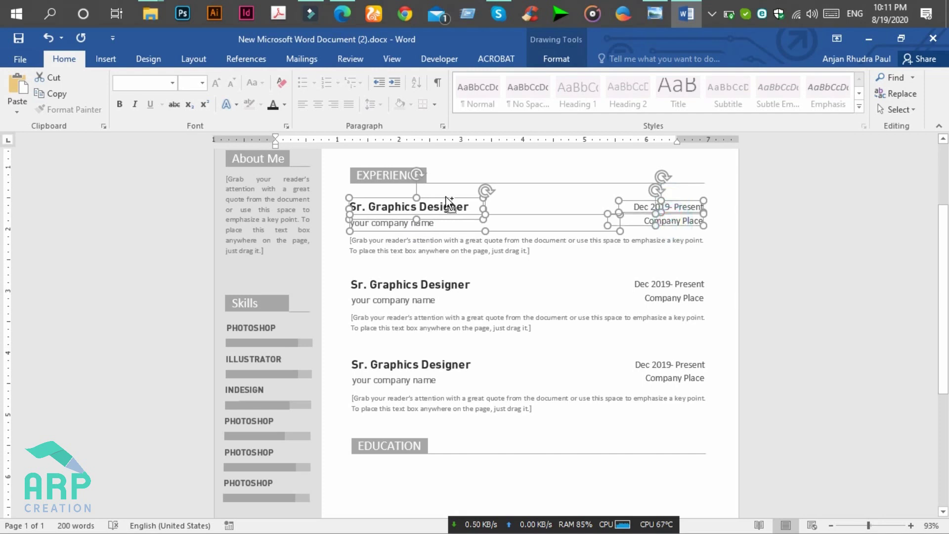
{"action": "mouse_move", "coordinate": [445, 203]}
{"action": "left_mouse_down"}
{"action": "mouse_move", "coordinate": [439, 494]}
{"action": "mouse_move", "coordinate": [441, 467]}
{"action": "left_mouse_up"}
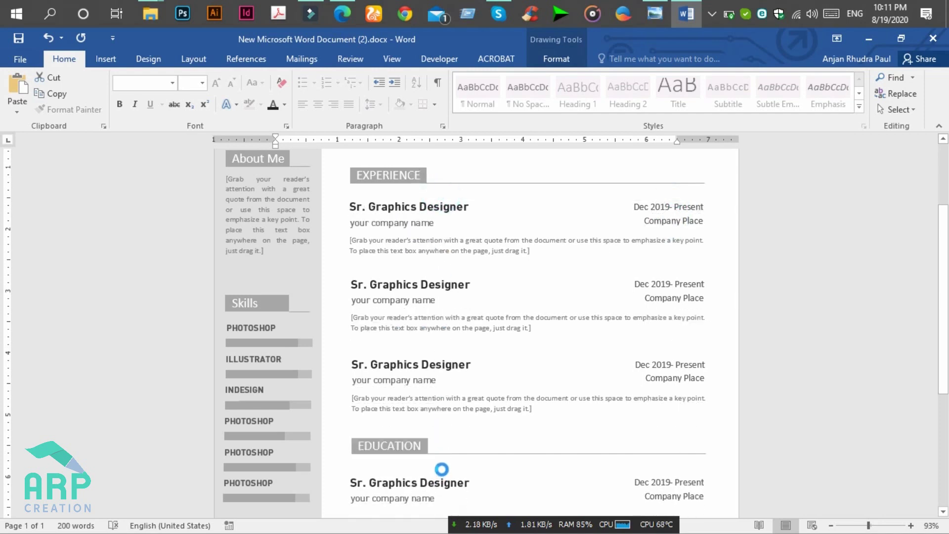
{"action": "left_click_drag", "start_coordinate": [441, 467], "coordinate": [443, 464]}
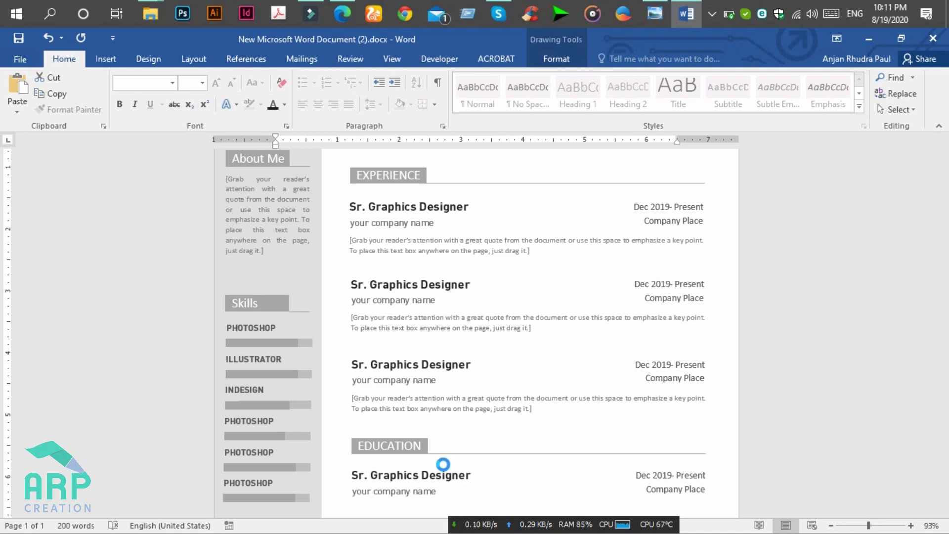
Duplicate the education entry twice below it, making three entries without descriptions.
{"action": "scroll", "coordinate": [464, 471], "scroll_direction": "down", "scroll_amount": 4}
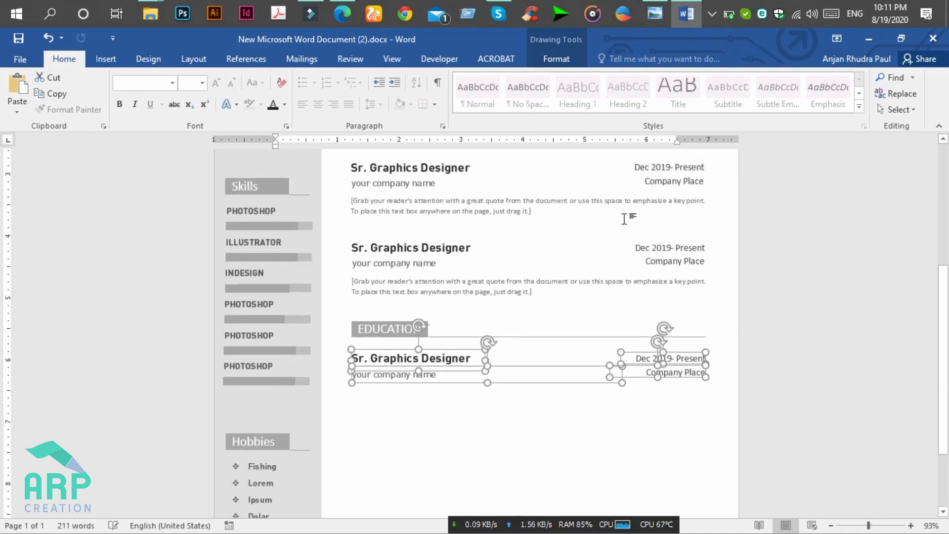
{"action": "scroll", "coordinate": [684, 230], "scroll_direction": "down", "scroll_amount": 2}
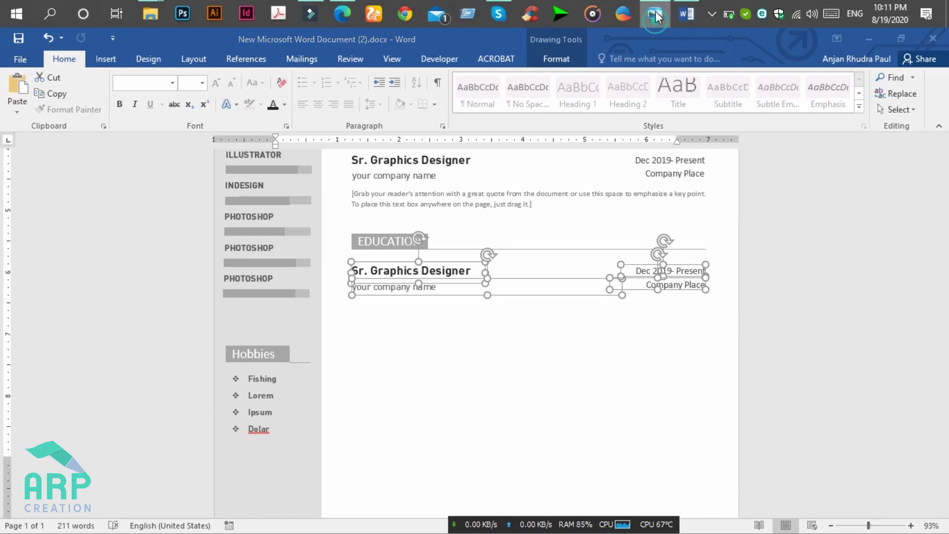
{"action": "left_click", "coordinate": [656, 13]}
{"action": "left_click", "coordinate": [662, 10]}
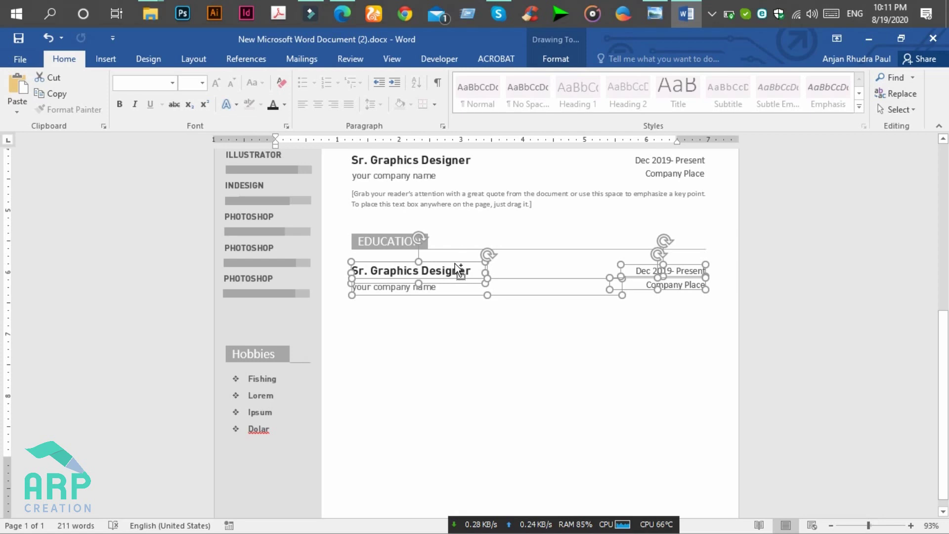
{"action": "left_click_drag", "start_coordinate": [455, 266], "coordinate": [454, 300]}
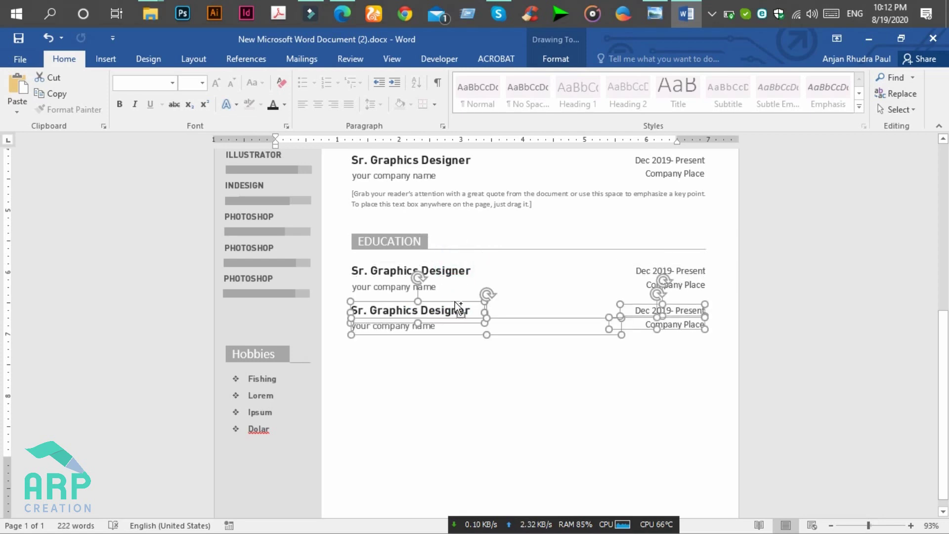
{"action": "left_click_drag", "start_coordinate": [455, 302], "coordinate": [457, 345]}
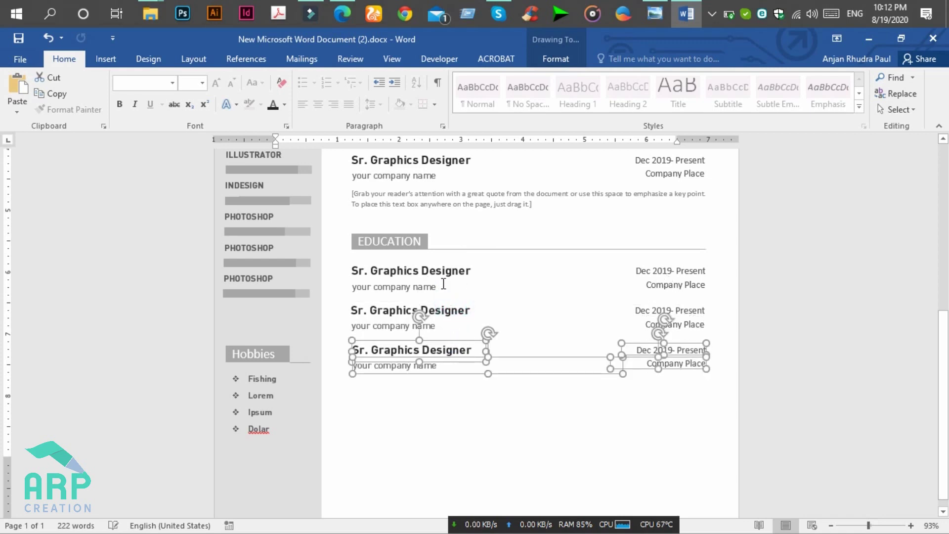
{"action": "left_click", "coordinate": [729, 353]}
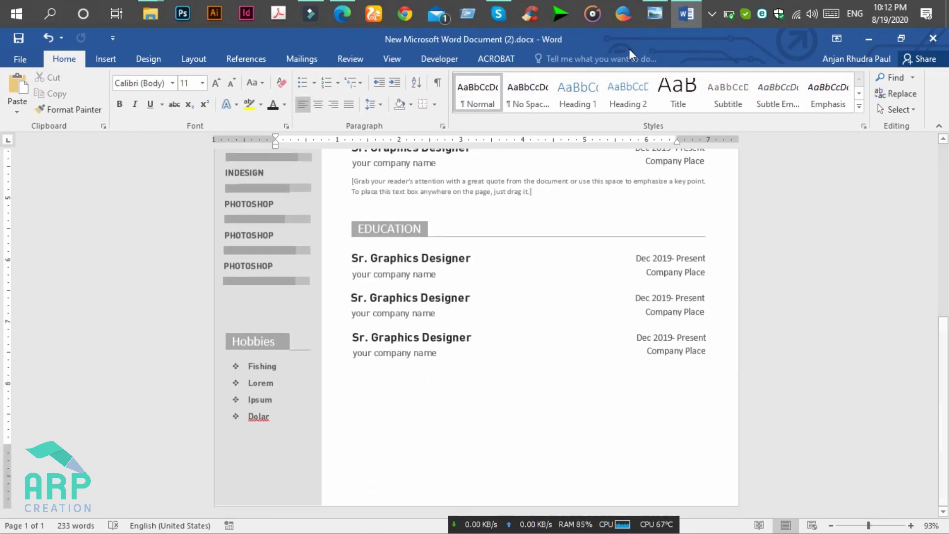
{"action": "left_click", "coordinate": [452, 257]}
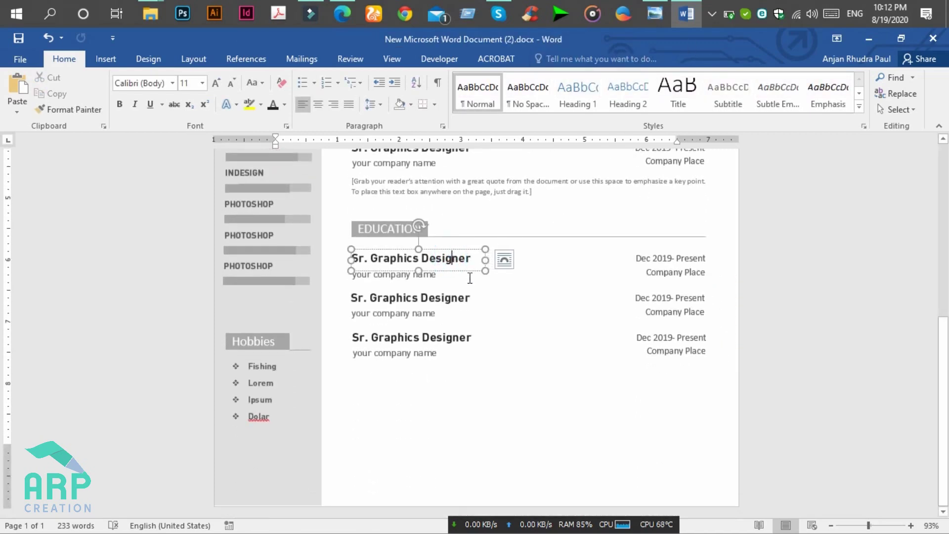
Compare the layout with the reference resume and select the EDUCATION heading box.
{"action": "scroll", "coordinate": [447, 394], "scroll_direction": "up", "scroll_amount": 3}
{"action": "scroll", "coordinate": [448, 394], "scroll_direction": "up", "scroll_amount": 2}
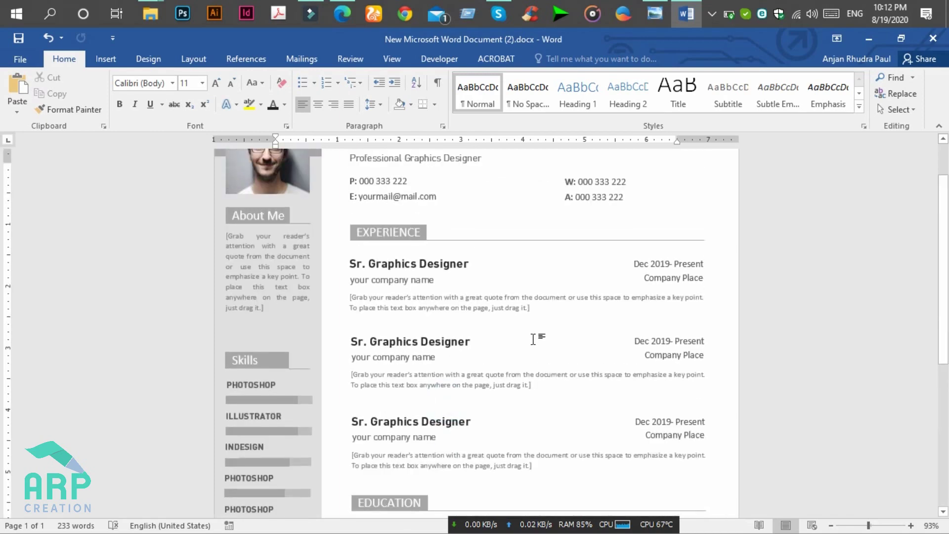
{"action": "scroll", "coordinate": [573, 376], "scroll_direction": "down", "scroll_amount": 2}
{"action": "left_click", "coordinate": [656, 49]}
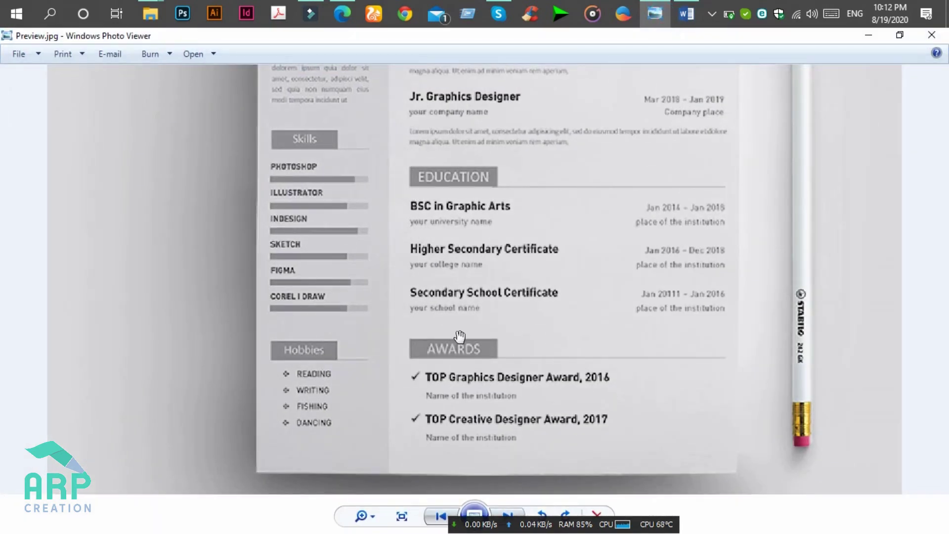
{"action": "left_click", "coordinate": [875, 35]}
{"action": "scroll", "coordinate": [535, 310], "scroll_direction": "down", "scroll_amount": 3}
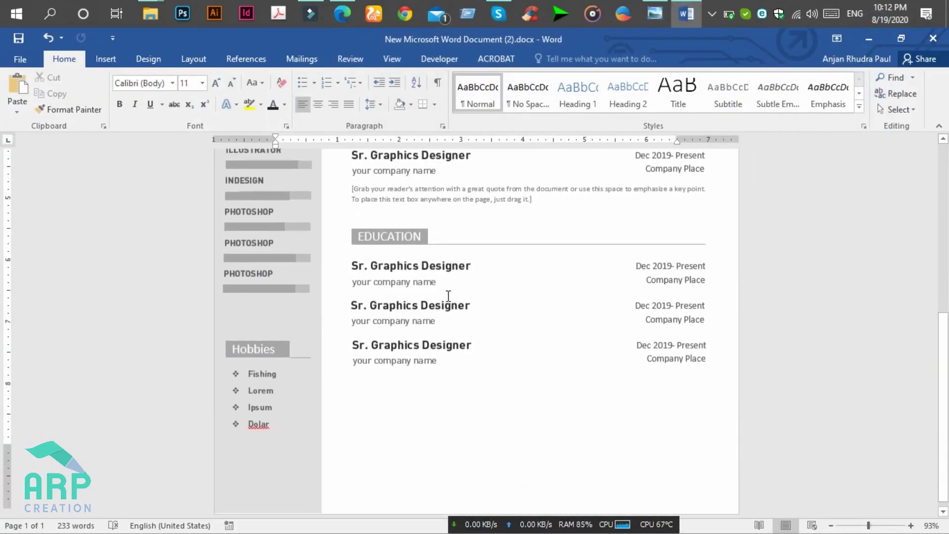
{"action": "left_click", "coordinate": [417, 227]}
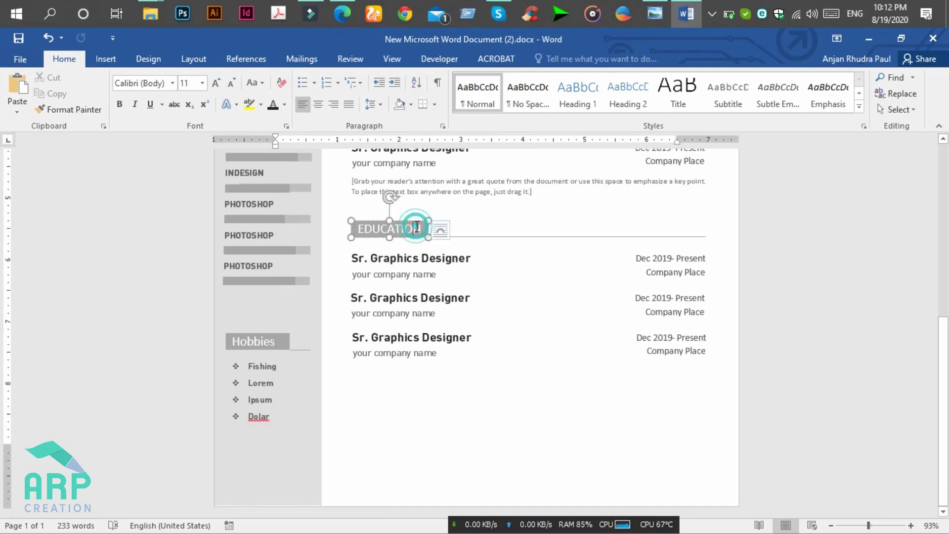
Copy the EDUCATION heading and its divider line below the entries and retitle it AWARDS.
{"action": "left_click", "coordinate": [587, 236], "text": "shift"}
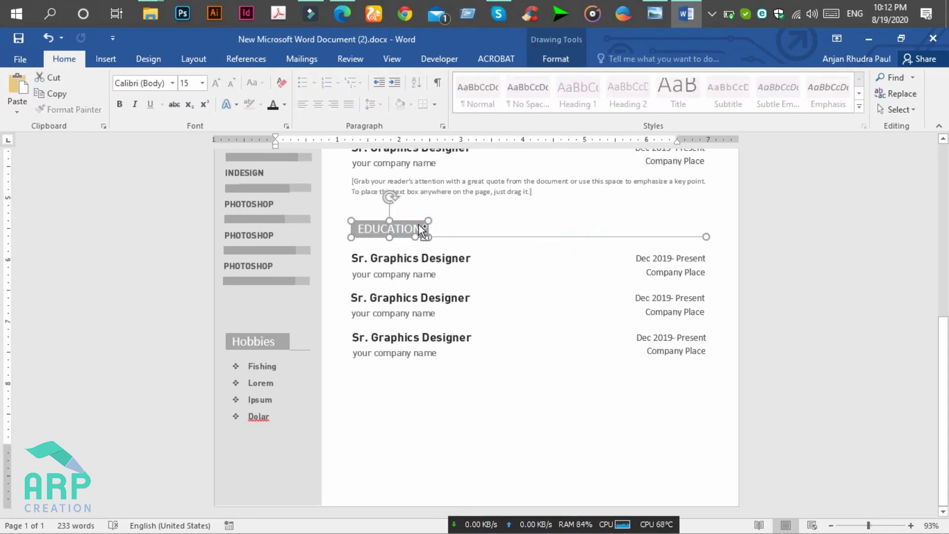
{"action": "left_click_drag", "start_coordinate": [419, 224], "coordinate": [418, 374]}
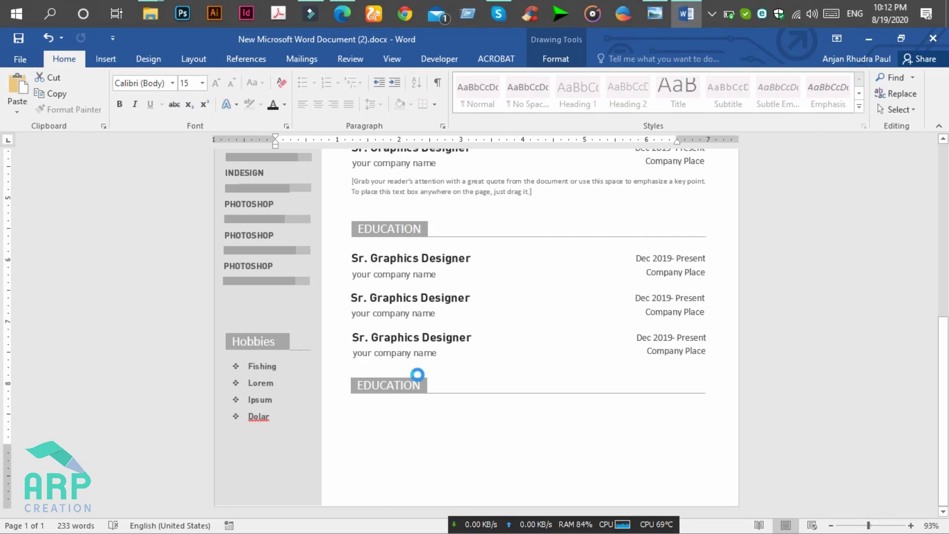
{"action": "left_click", "coordinate": [410, 387]}
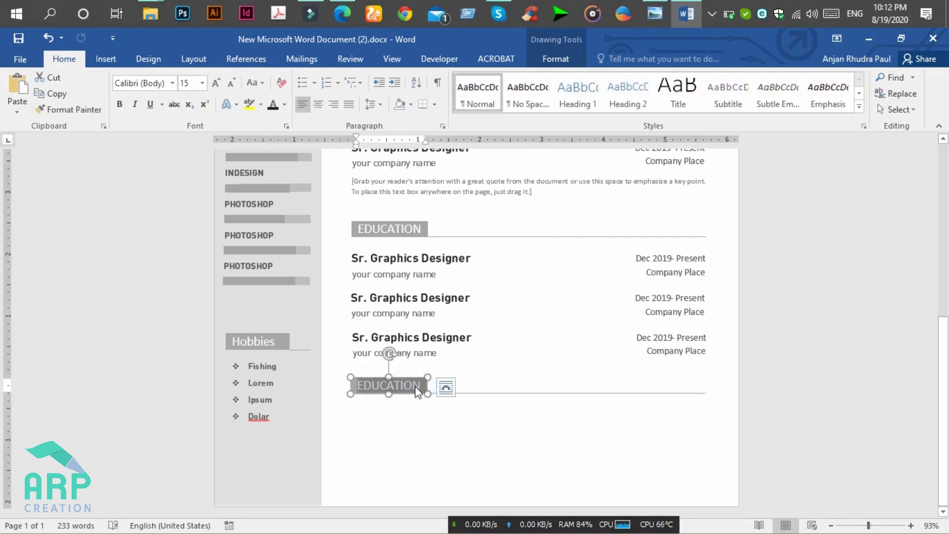
{"action": "double_click", "coordinate": [416, 386]}
{"action": "type", "text": "AWARDS"}
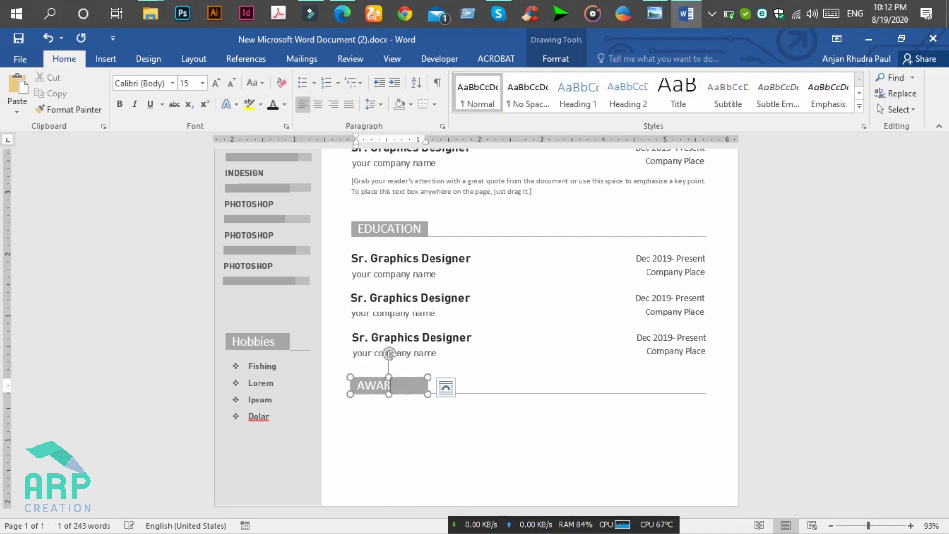
Place a copy of the Sr. Graphics Designer title under the AWARDS heading.
{"action": "left_click", "coordinate": [663, 2]}
{"action": "left_click", "coordinate": [686, 13]}
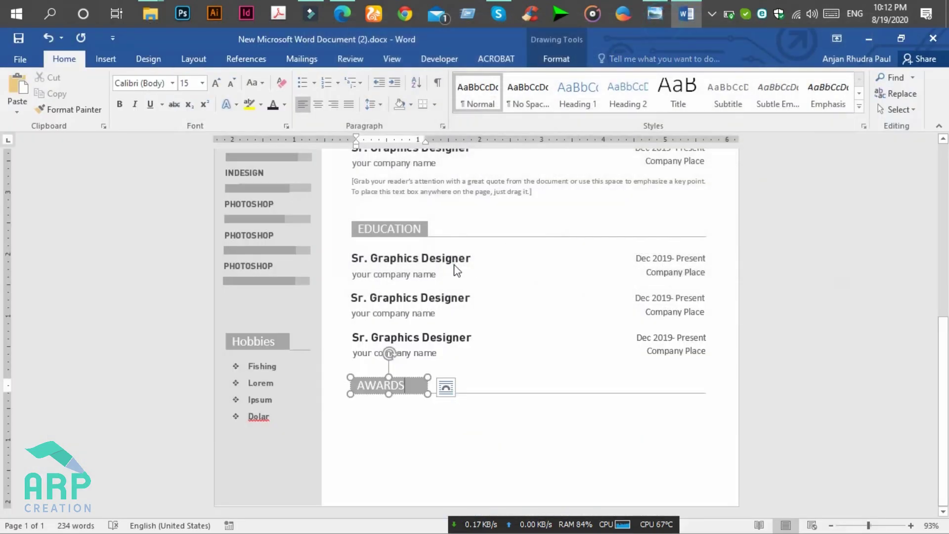
{"action": "left_click", "coordinate": [454, 259]}
{"action": "left_click_drag", "start_coordinate": [458, 254], "coordinate": [456, 386]}
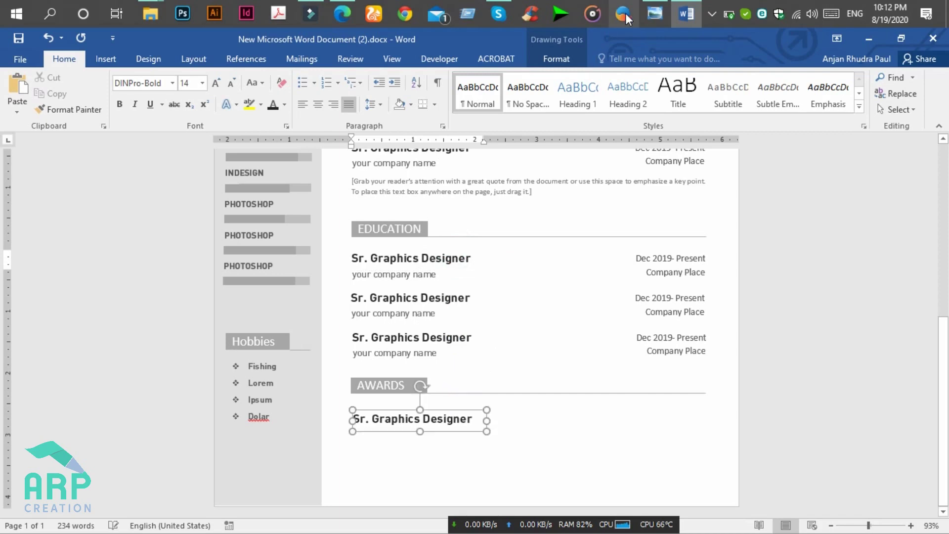
Give the award title a checkmark bullet, widen it to one line, and align it.
{"action": "left_click", "coordinate": [654, 6]}
{"action": "left_click", "coordinate": [654, 6]}
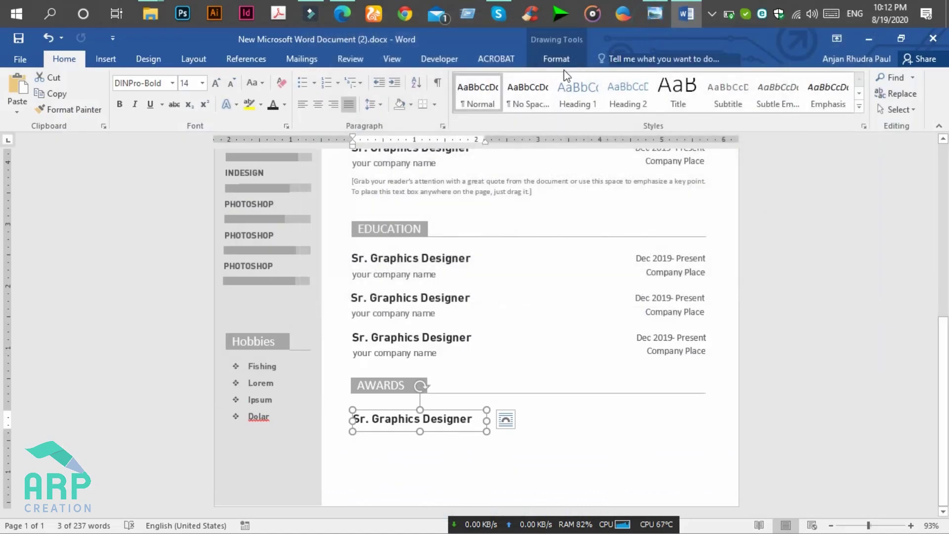
{"action": "left_click", "coordinate": [335, 84]}
{"action": "left_click", "coordinate": [316, 85]}
{"action": "left_click", "coordinate": [314, 84]}
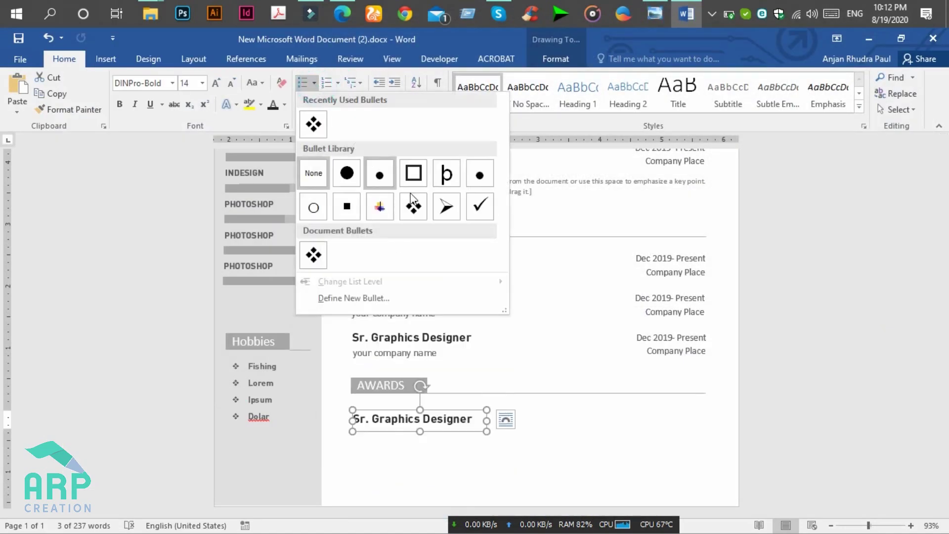
{"action": "left_click", "coordinate": [472, 207]}
{"action": "left_click", "coordinate": [447, 422]}
{"action": "left_click_drag", "start_coordinate": [489, 420], "coordinate": [616, 421]}
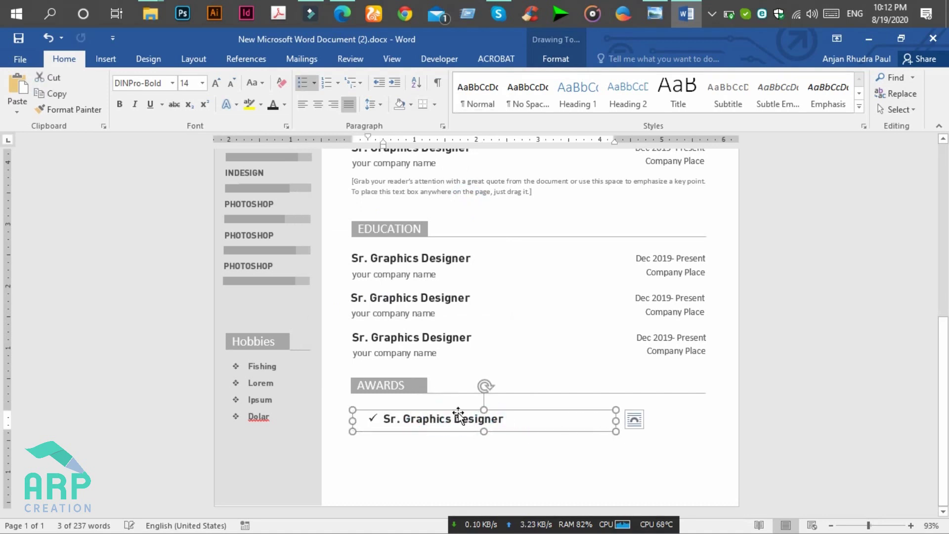
{"action": "left_click_drag", "start_coordinate": [454, 410], "coordinate": [443, 406]}
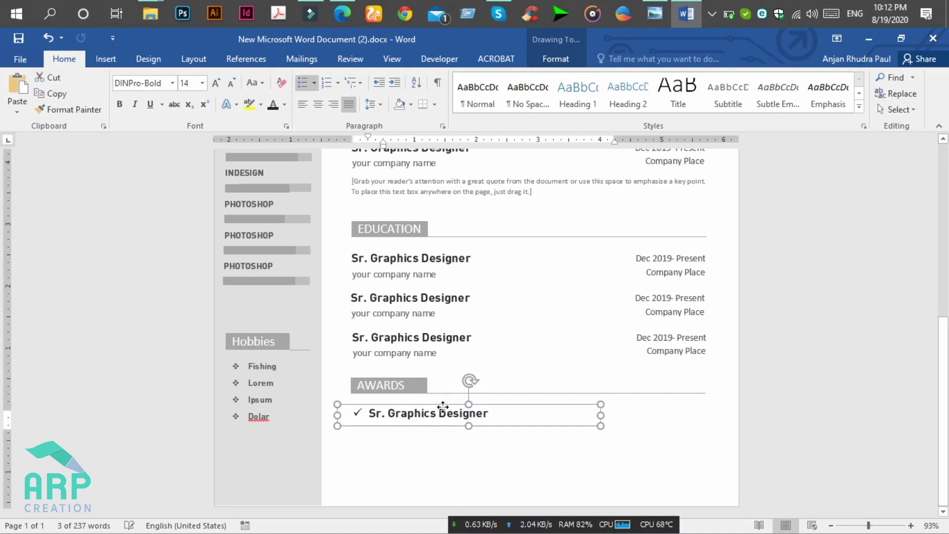
Add a copy of the 'your company name' line beneath the award title.
{"action": "left_click", "coordinate": [426, 349]}
{"action": "mouse_move", "coordinate": [427, 347]}
{"action": "left_mouse_down", "text": "ctrl"}
{"action": "mouse_move", "coordinate": [429, 422]}
{"action": "mouse_move", "coordinate": [442, 418]}
{"action": "left_mouse_up", "text": "ctrl"}
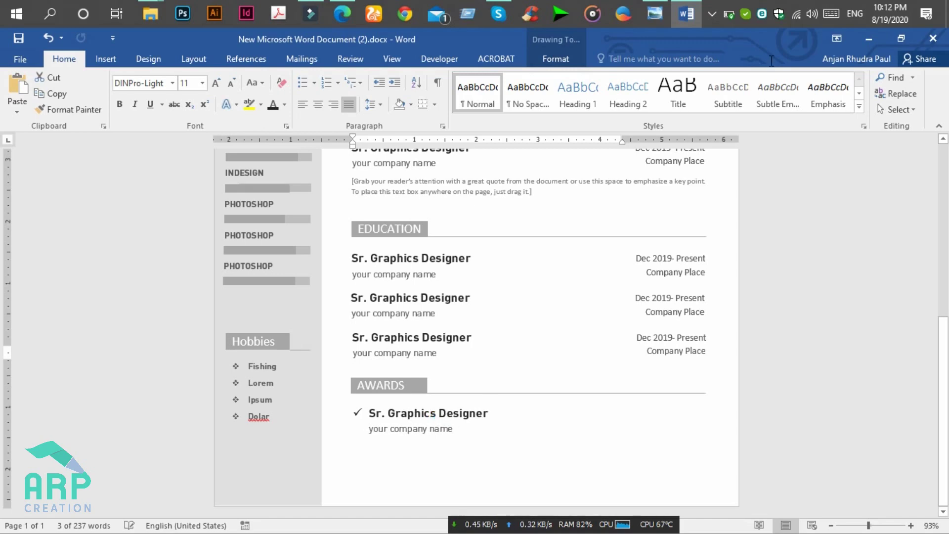
{"action": "left_click", "coordinate": [656, 14]}
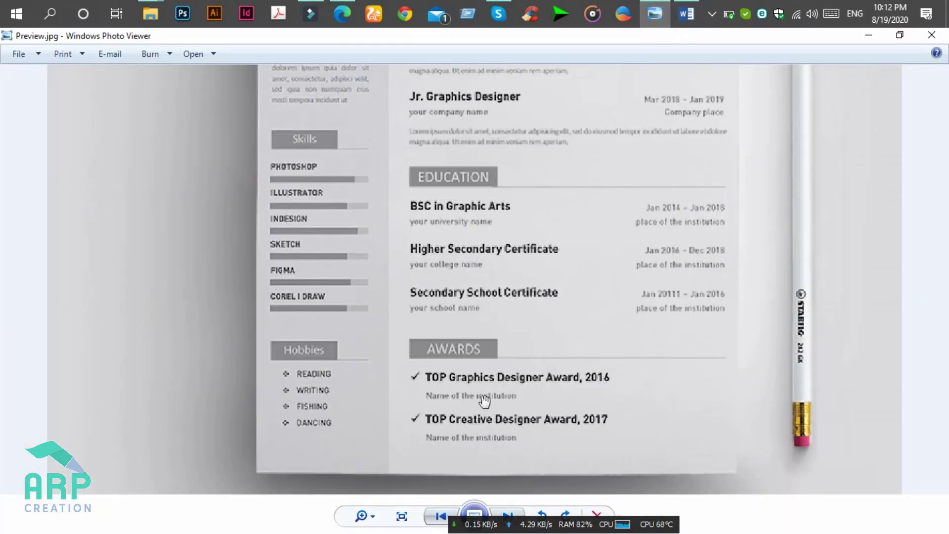
{"action": "left_click", "coordinate": [869, 35]}
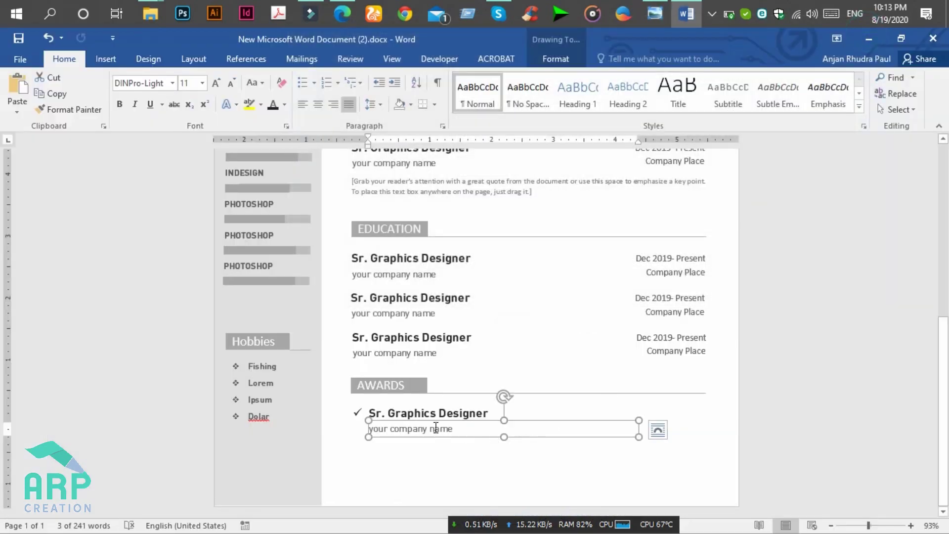
{"action": "scroll", "coordinate": [441, 420], "scroll_direction": "up", "scroll_amount": 1}
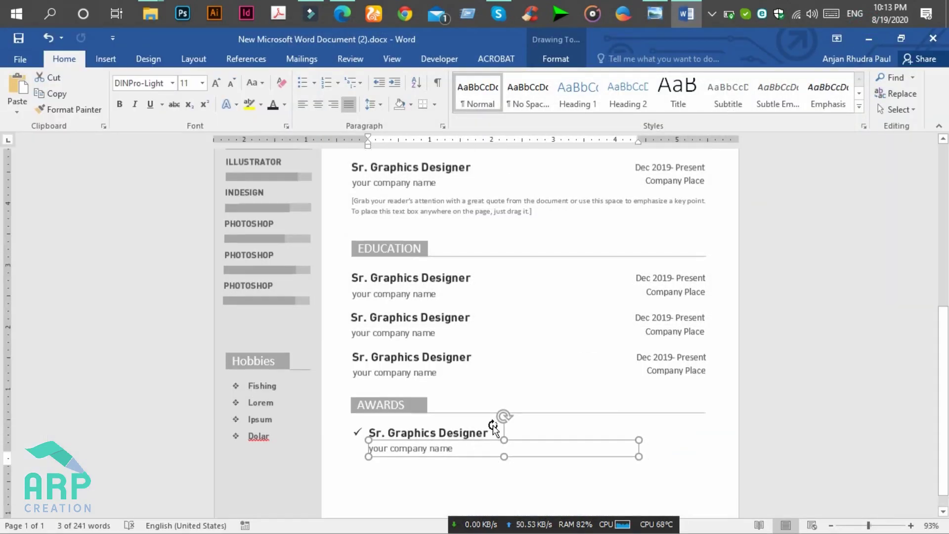
{"action": "scroll", "coordinate": [424, 442], "scroll_direction": "down", "scroll_amount": 1}
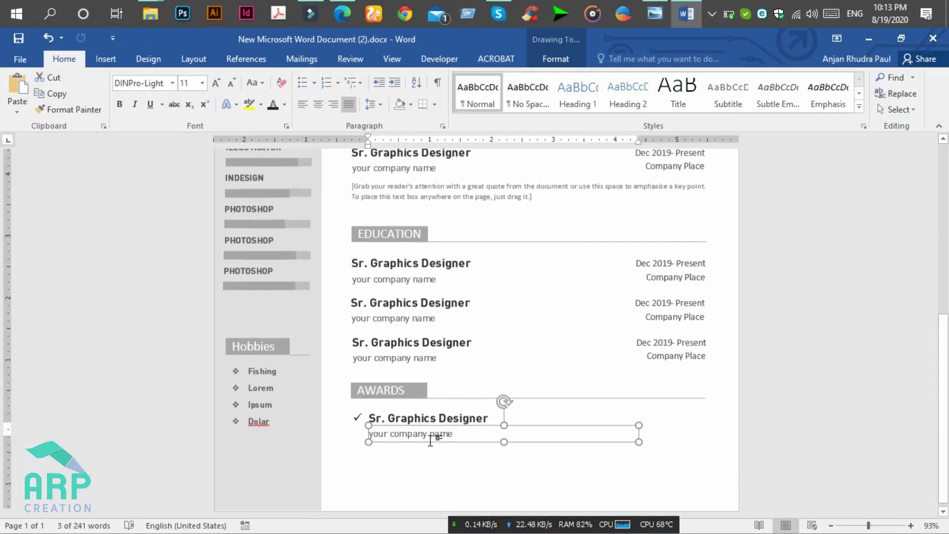
Duplicate the award entry below the first and set its bullet to a checkmark.
{"action": "left_click", "coordinate": [439, 412]}
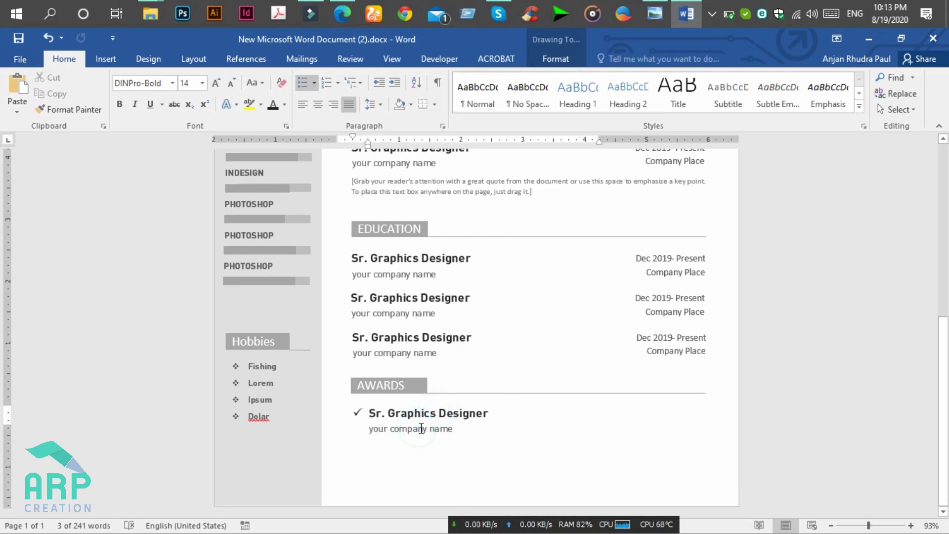
{"action": "left_click", "coordinate": [421, 426]}
{"action": "left_click", "coordinate": [422, 430]}
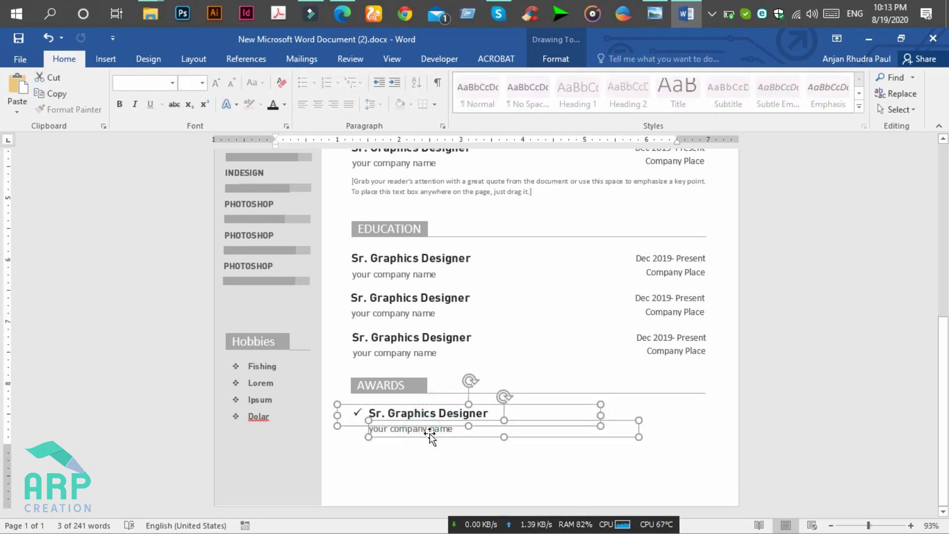
{"action": "left_click_drag", "start_coordinate": [432, 437], "coordinate": [430, 466]}
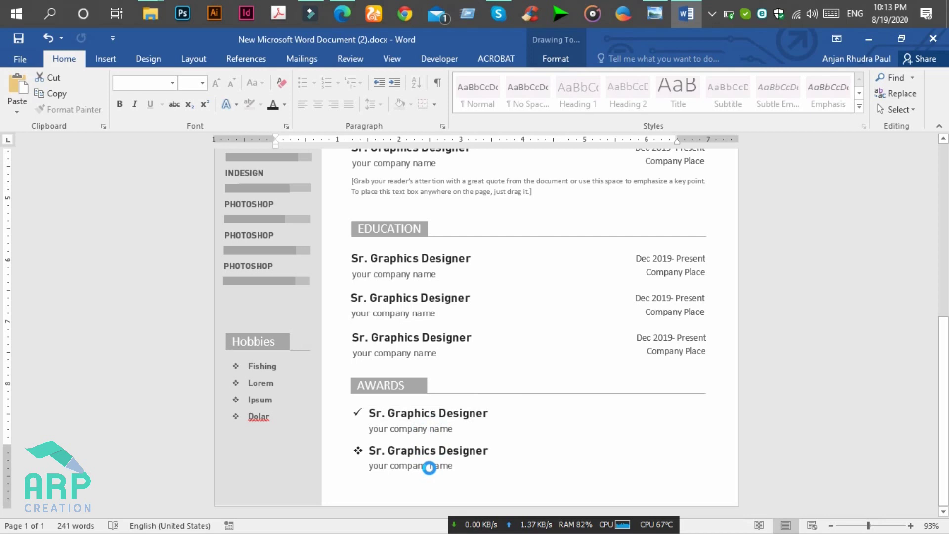
{"action": "left_click", "coordinate": [431, 467]}
{"action": "left_click", "coordinate": [431, 432]}
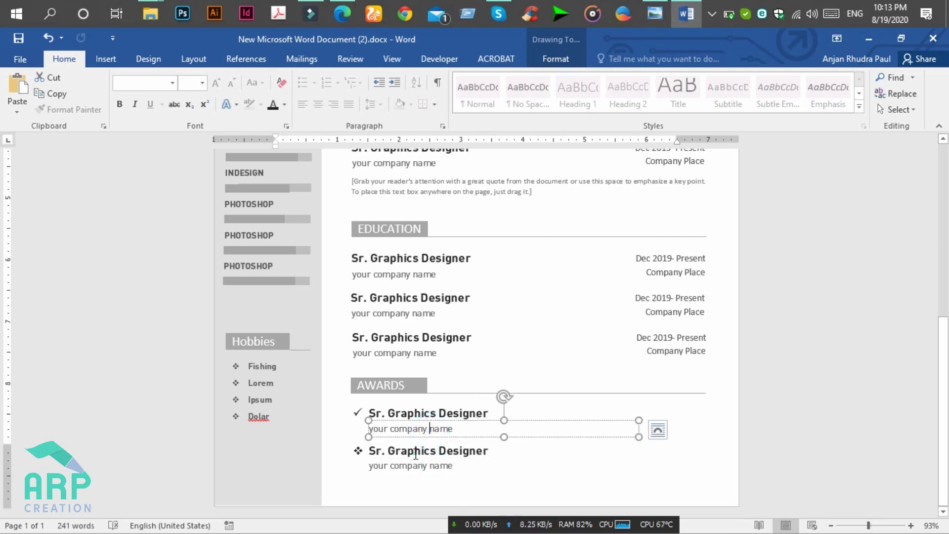
{"action": "left_click", "coordinate": [423, 444]}
{"action": "left_click", "coordinate": [423, 444]}
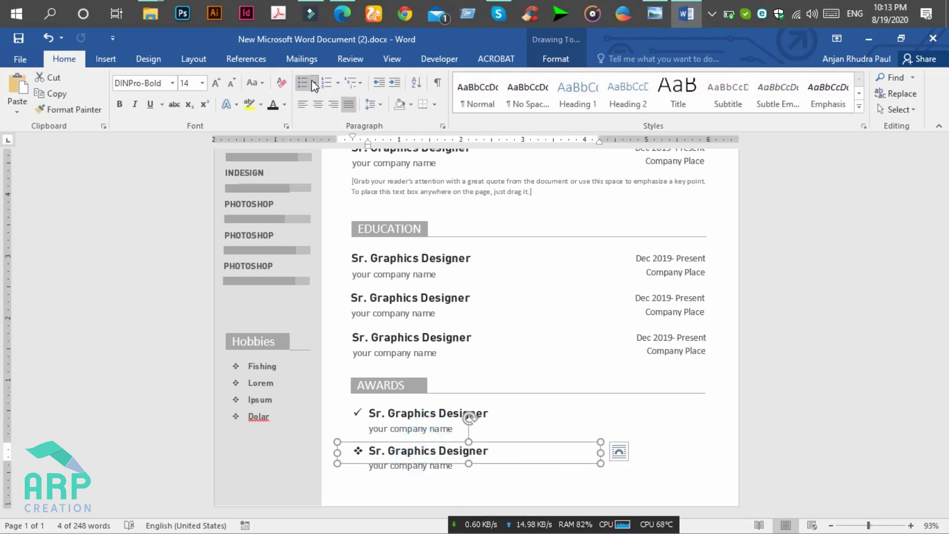
{"action": "left_click", "coordinate": [313, 83]}
{"action": "left_click", "coordinate": [479, 210]}
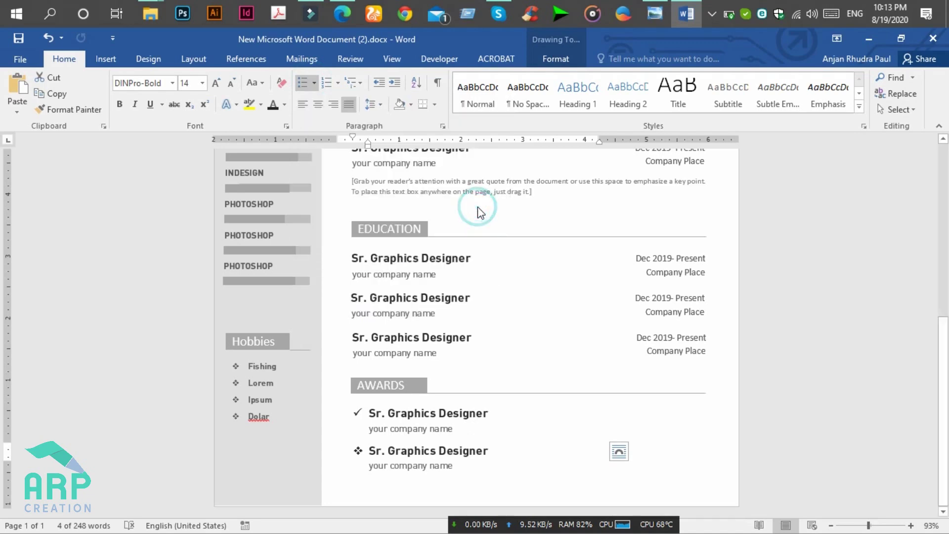
{"action": "left_click", "coordinate": [435, 462]}
{"action": "left_click", "coordinate": [725, 429]}
{"action": "scroll", "coordinate": [781, 404], "scroll_direction": "down", "scroll_amount": 4}
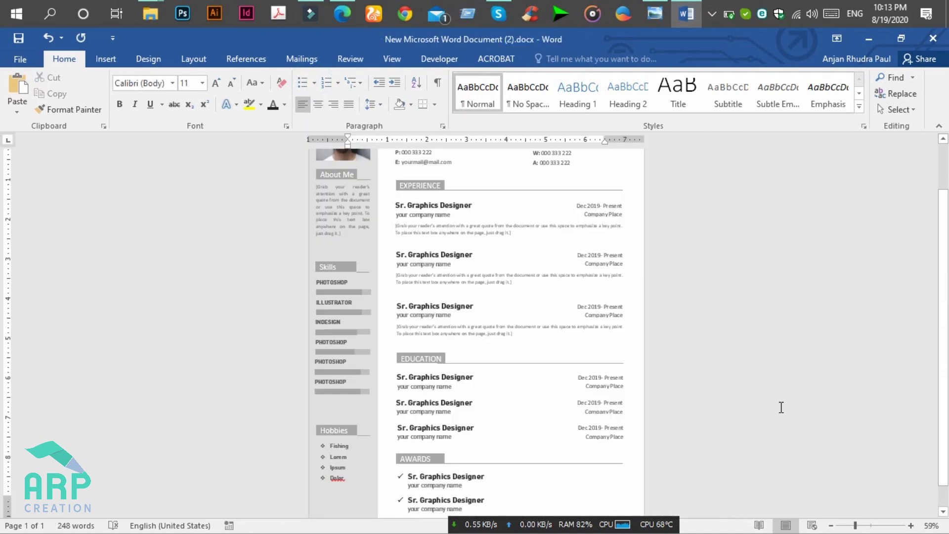
Adjust the zoom and scroll to review the whole finished resume page.
{"action": "scroll", "coordinate": [780, 405], "scroll_direction": "up", "scroll_amount": 2}
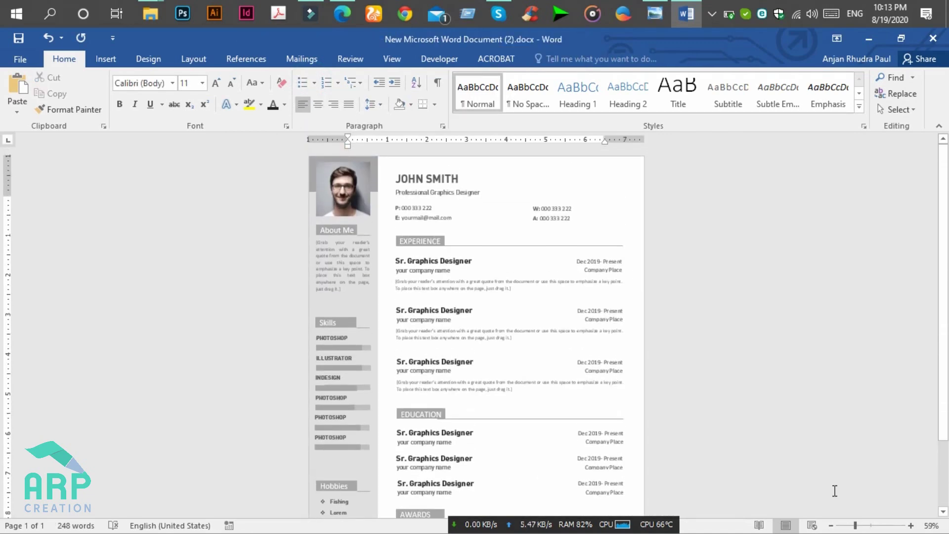
{"action": "left_click", "coordinate": [866, 526]}
{"action": "scroll", "coordinate": [730, 381], "scroll_direction": "down", "scroll_amount": 2}
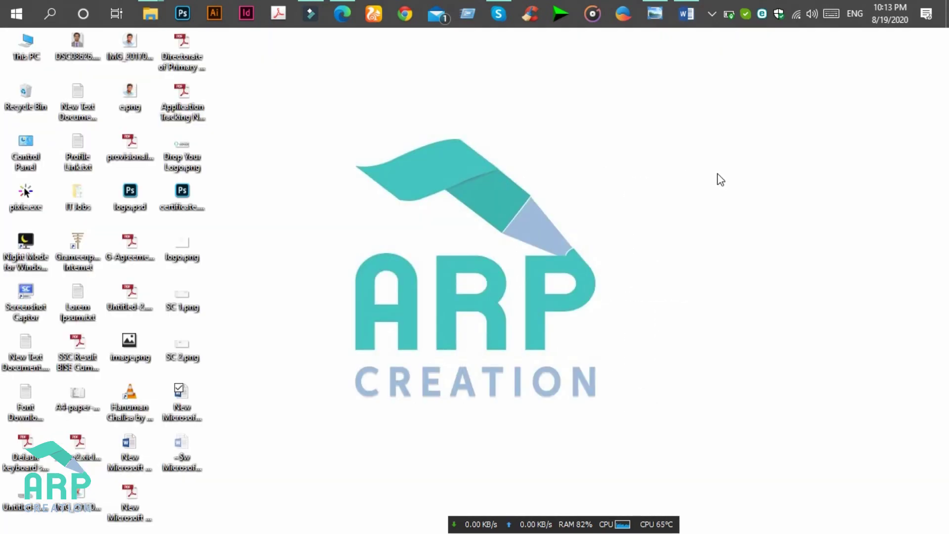